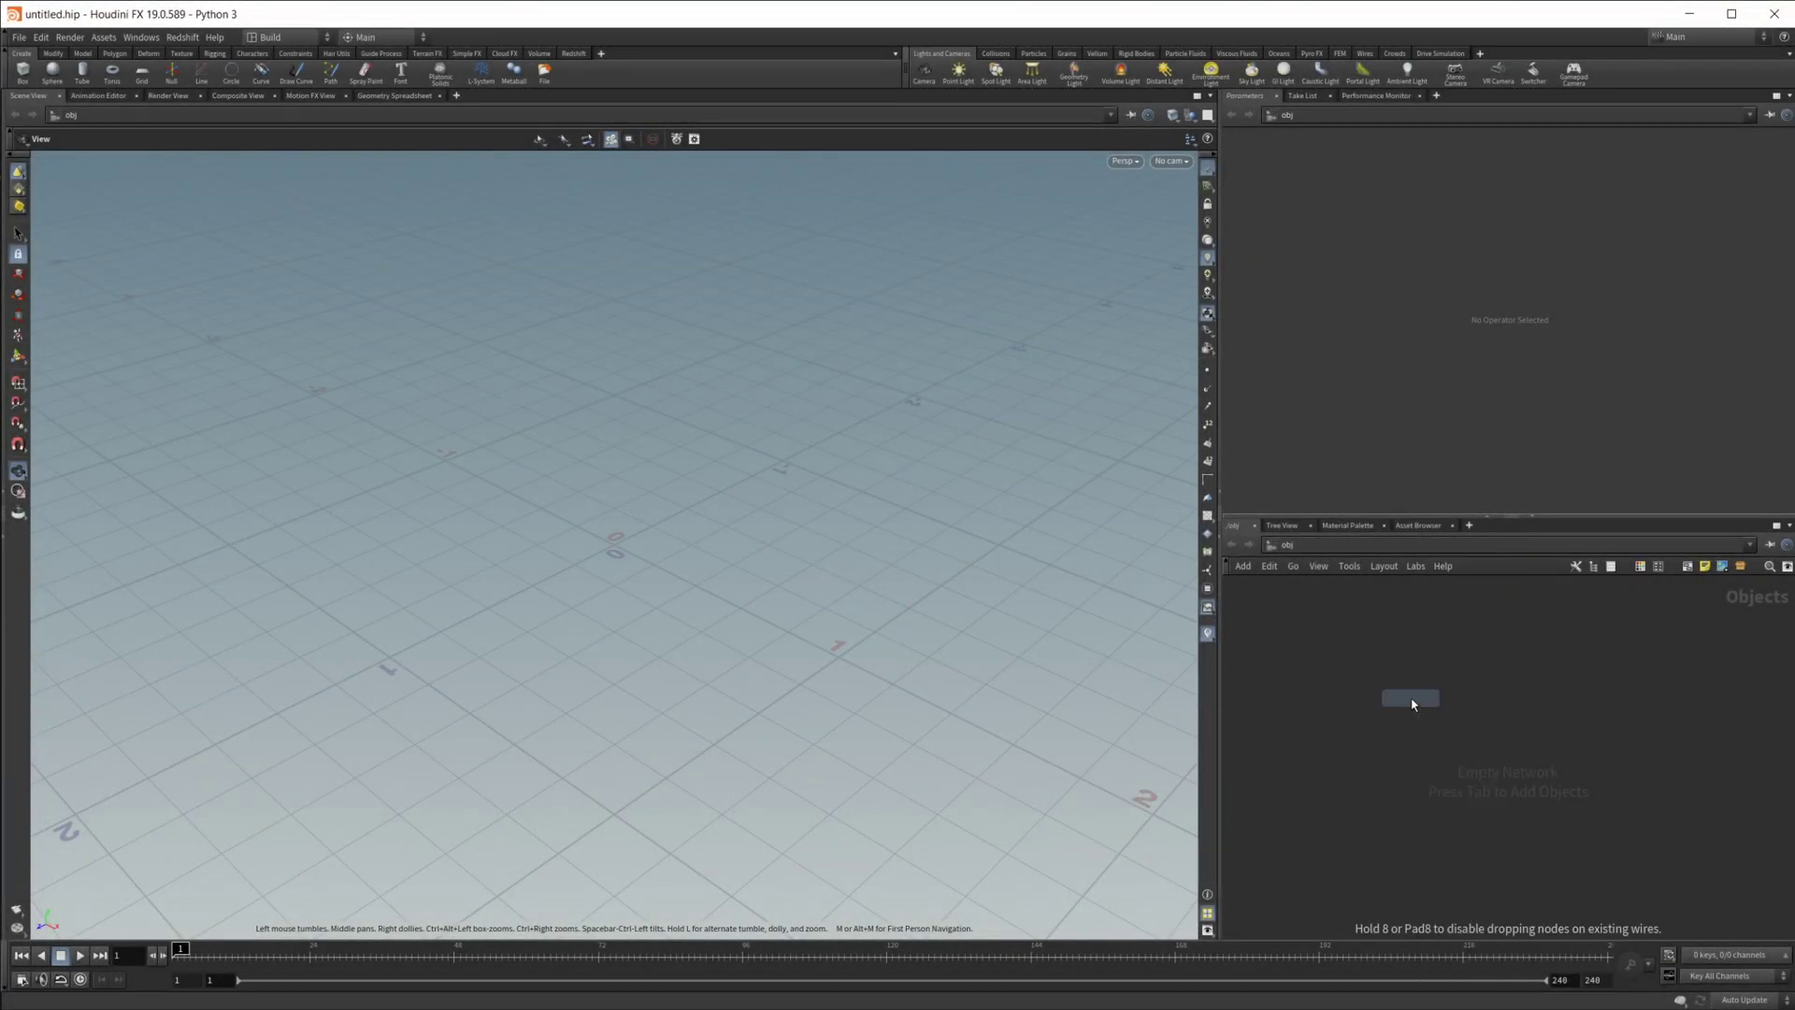
- Place a Geometry object in the scene, go inside it and add a Sphere node
click(1412, 704)
double_click(1412, 703)
key(Tab)
text(sp)
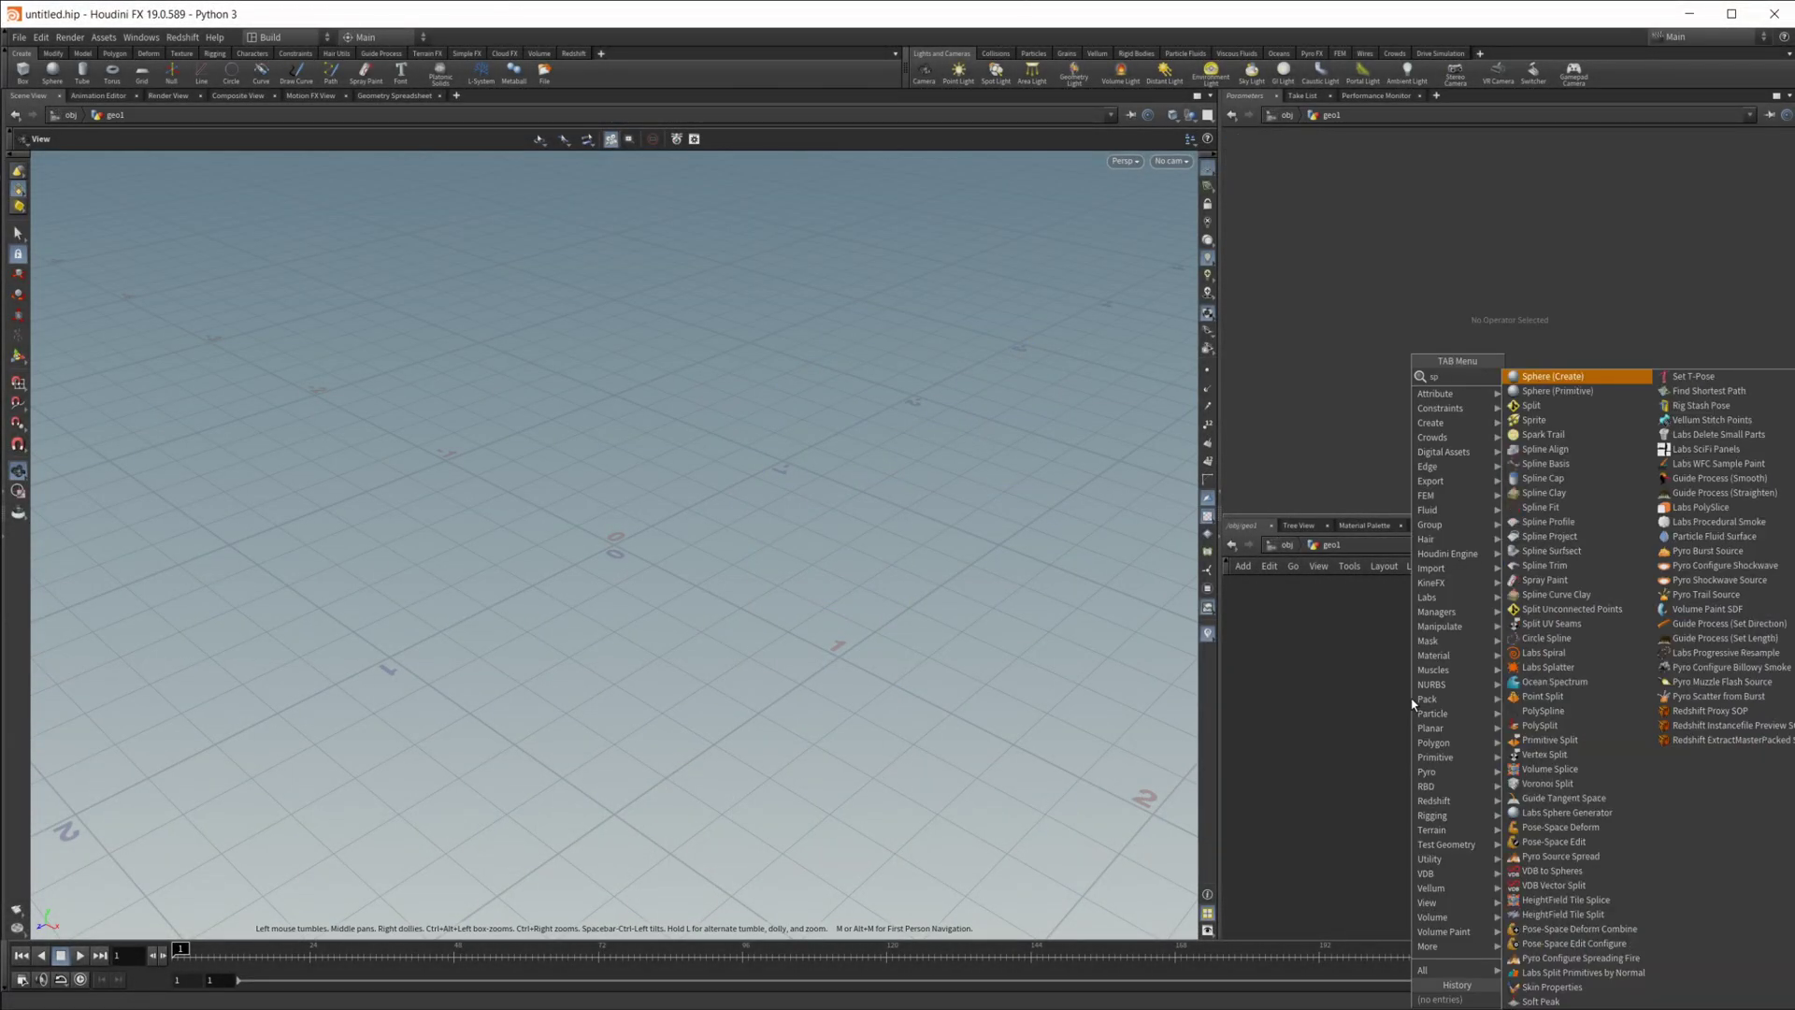
text(here)
key(Return)
click(1412, 703)
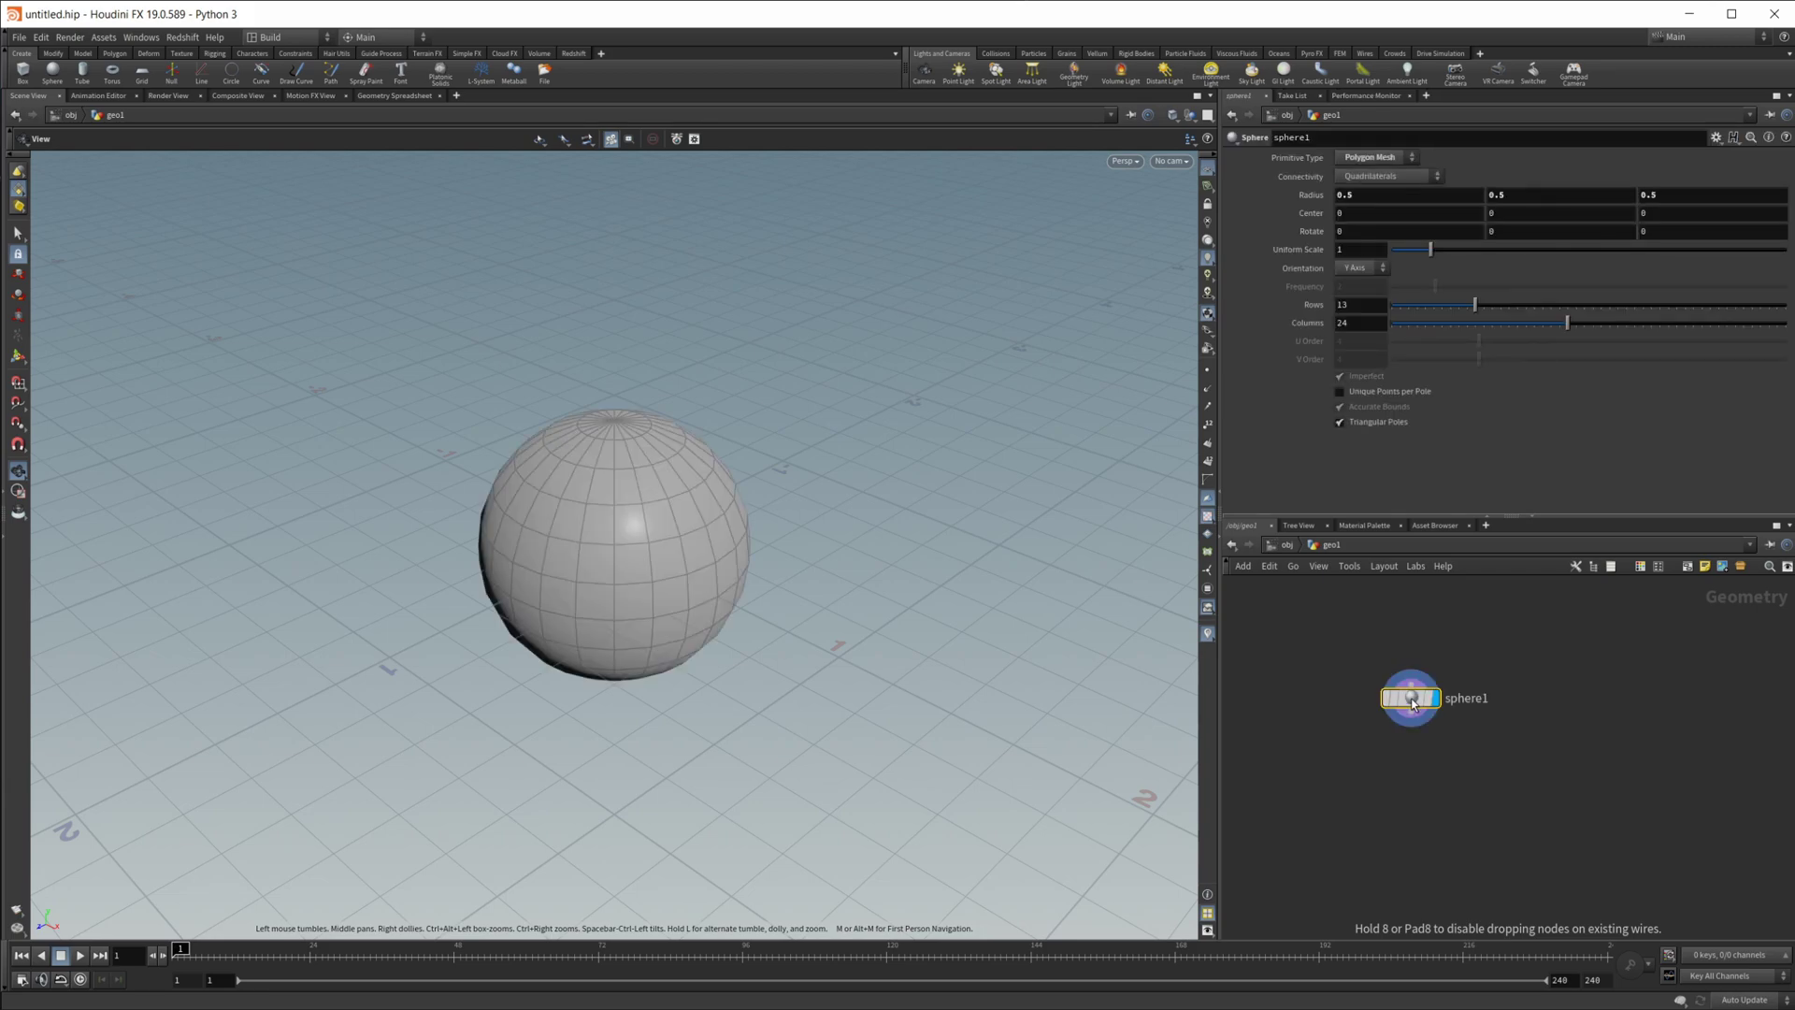
- Set the sphere's primitive type to Polygon and its frequency to 10
click(1373, 157)
click(1367, 176)
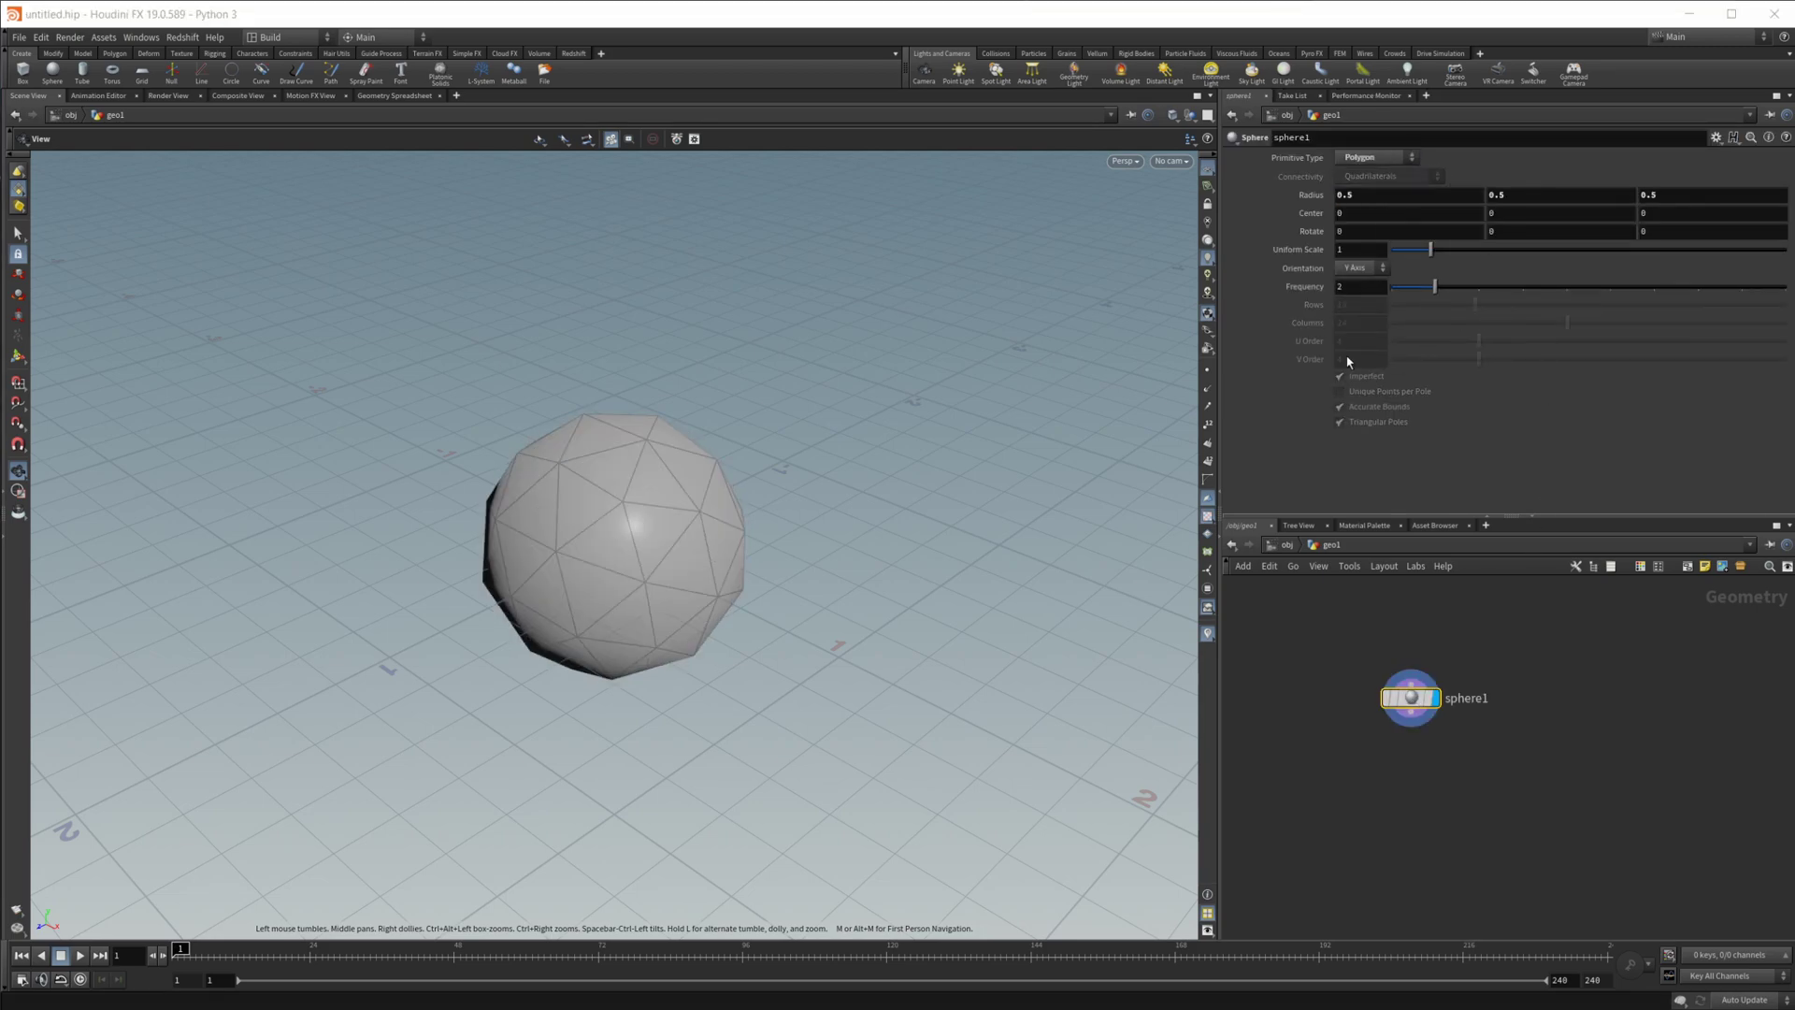
drag(1475, 287, 1785, 287)
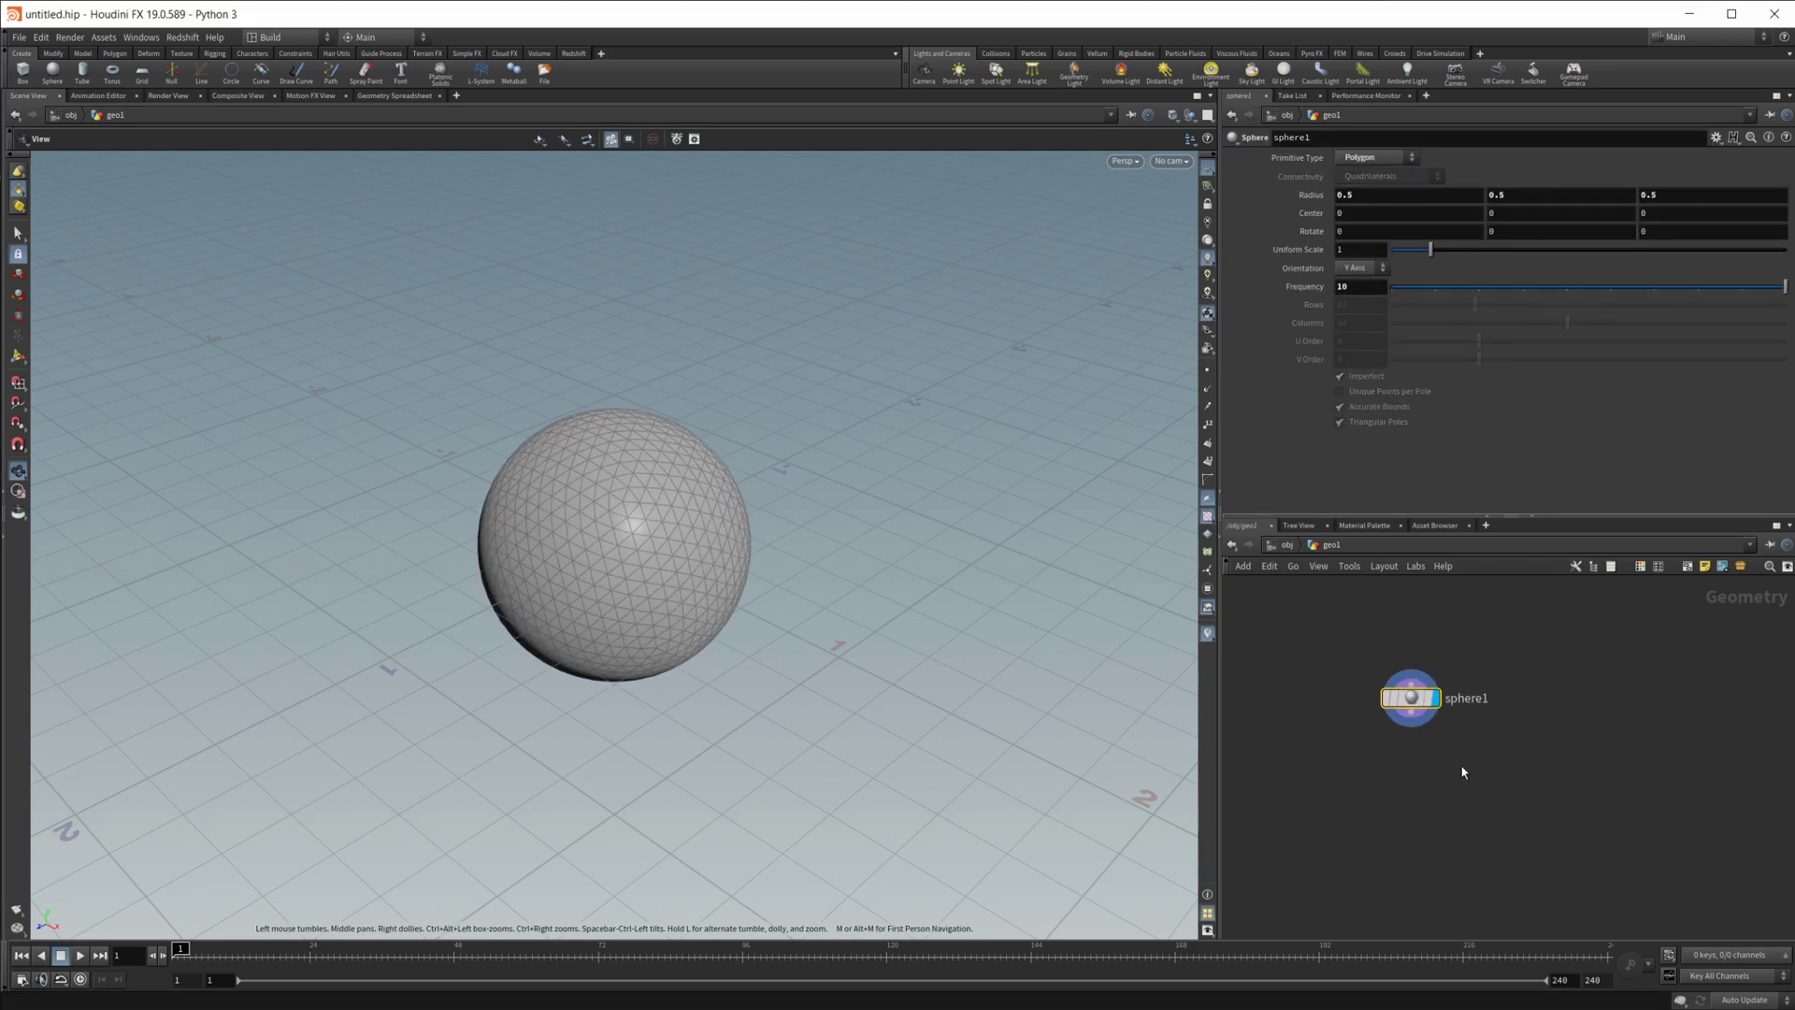
- Add a POP Network node below the sphere, with the sphere wired into its first input
key(Tab)
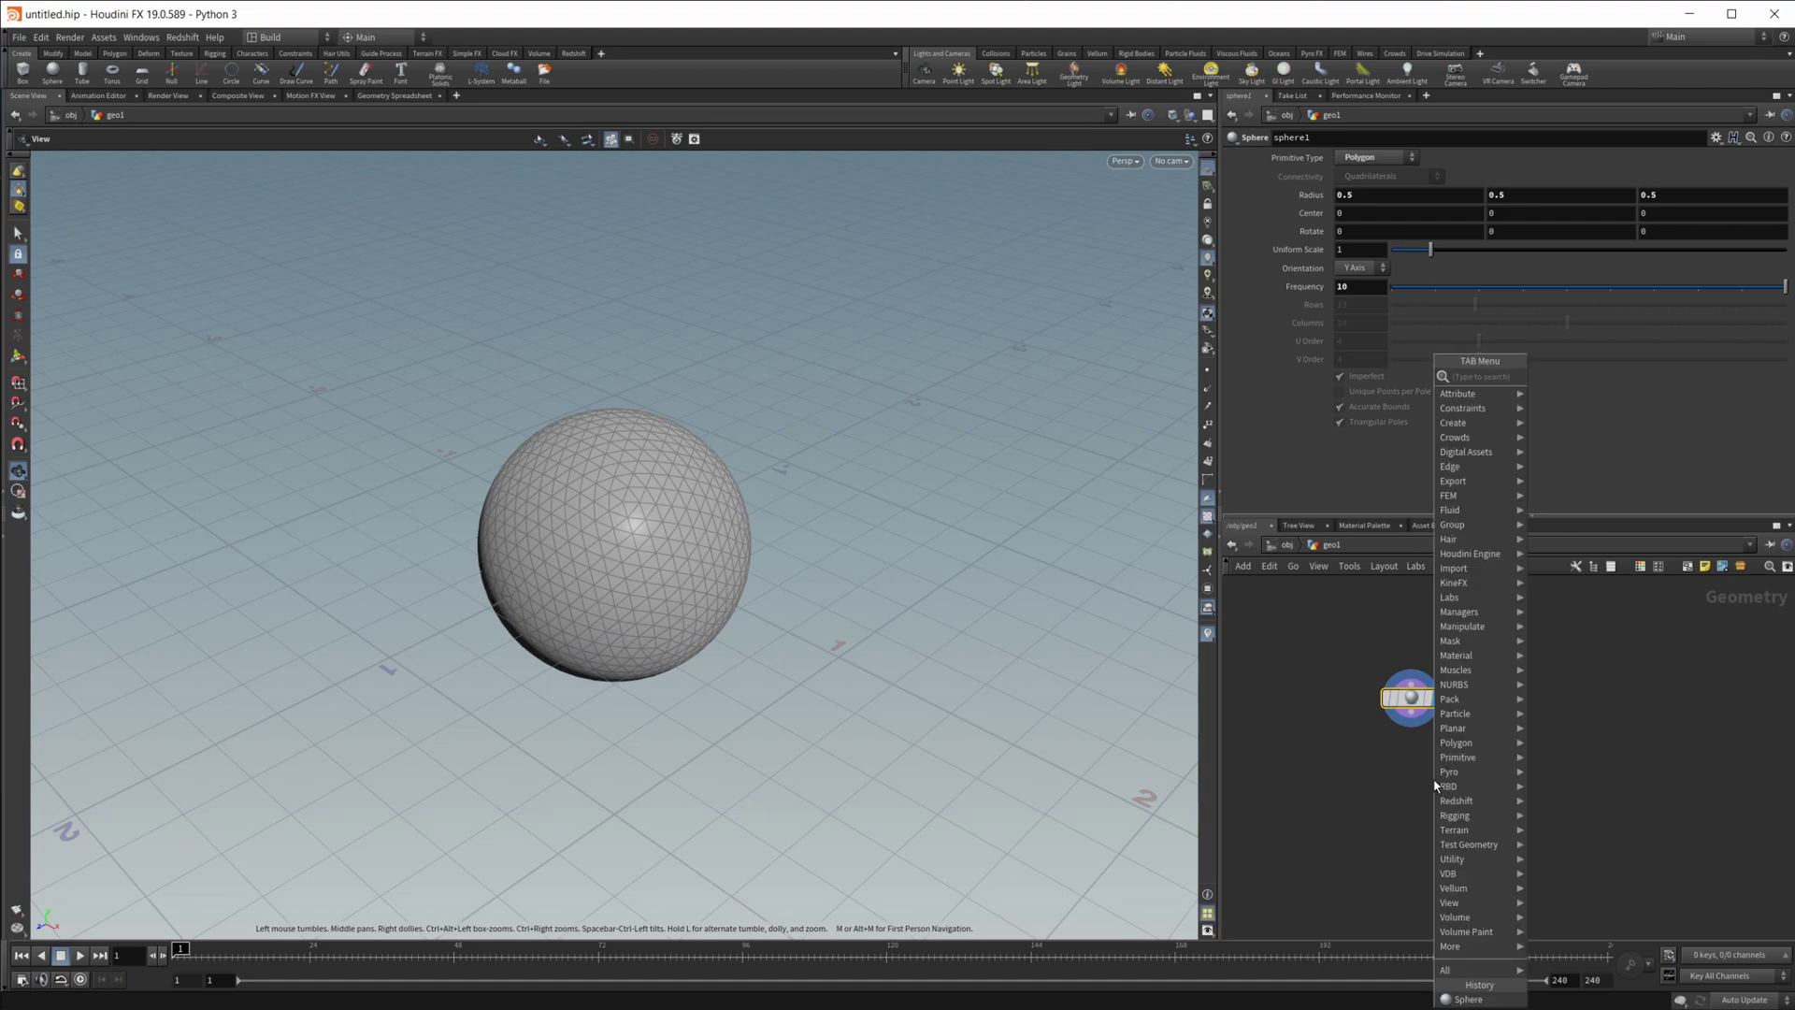
text(pop)
key(Return)
click(1438, 782)
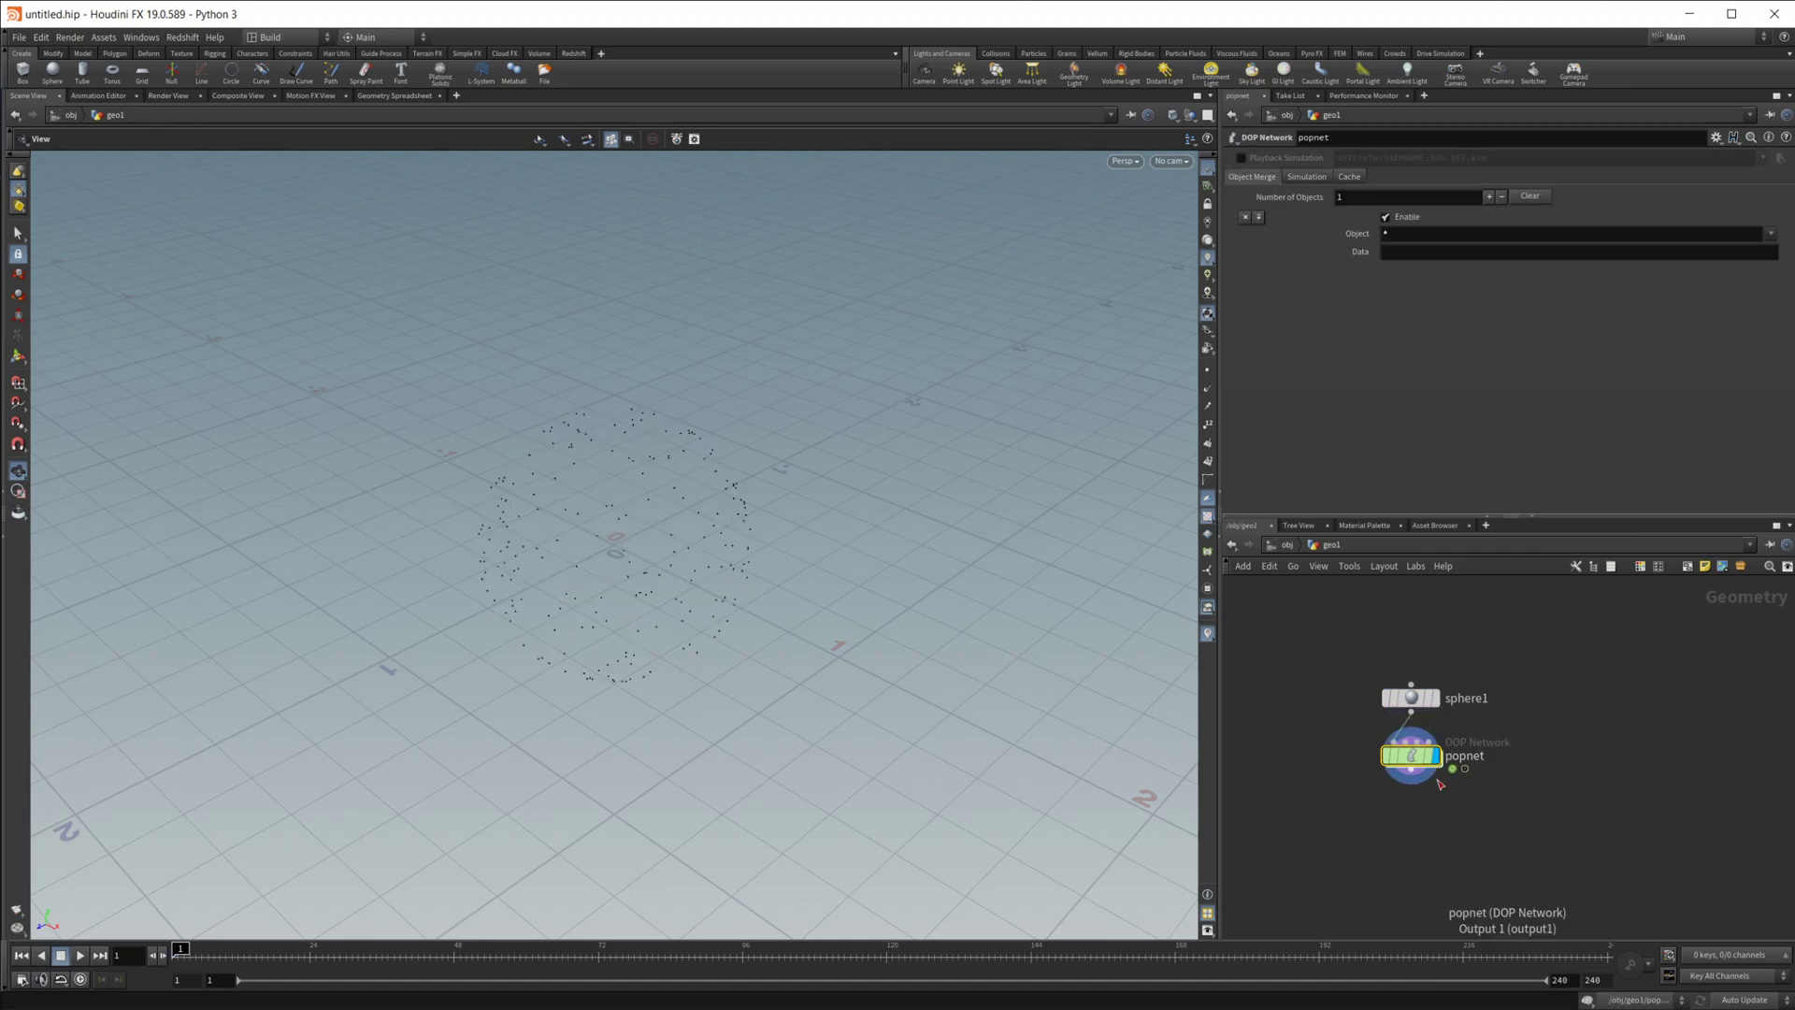
- Go inside the POP network and move source_first_input farther above the wire_pops_into_here merge to make room between them
double_click(1409, 758)
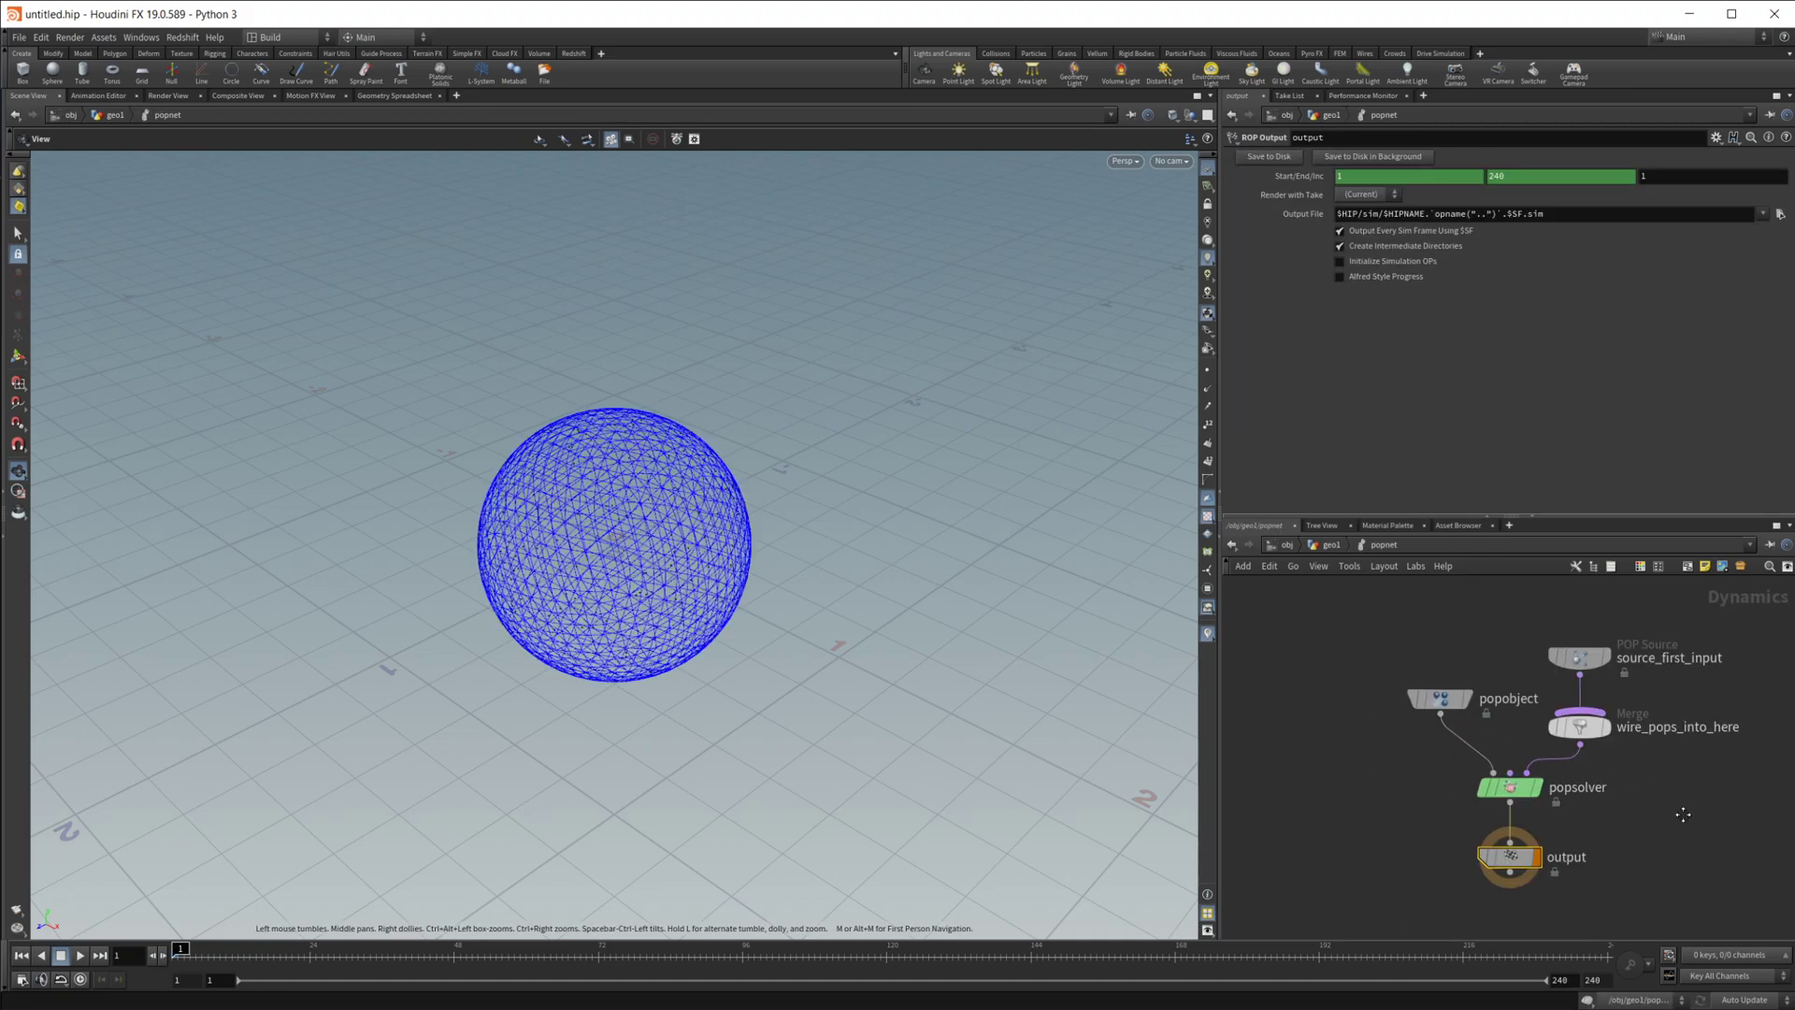
middle_drag(1683, 814, 1590, 934)
drag(1494, 788, 1496, 647)
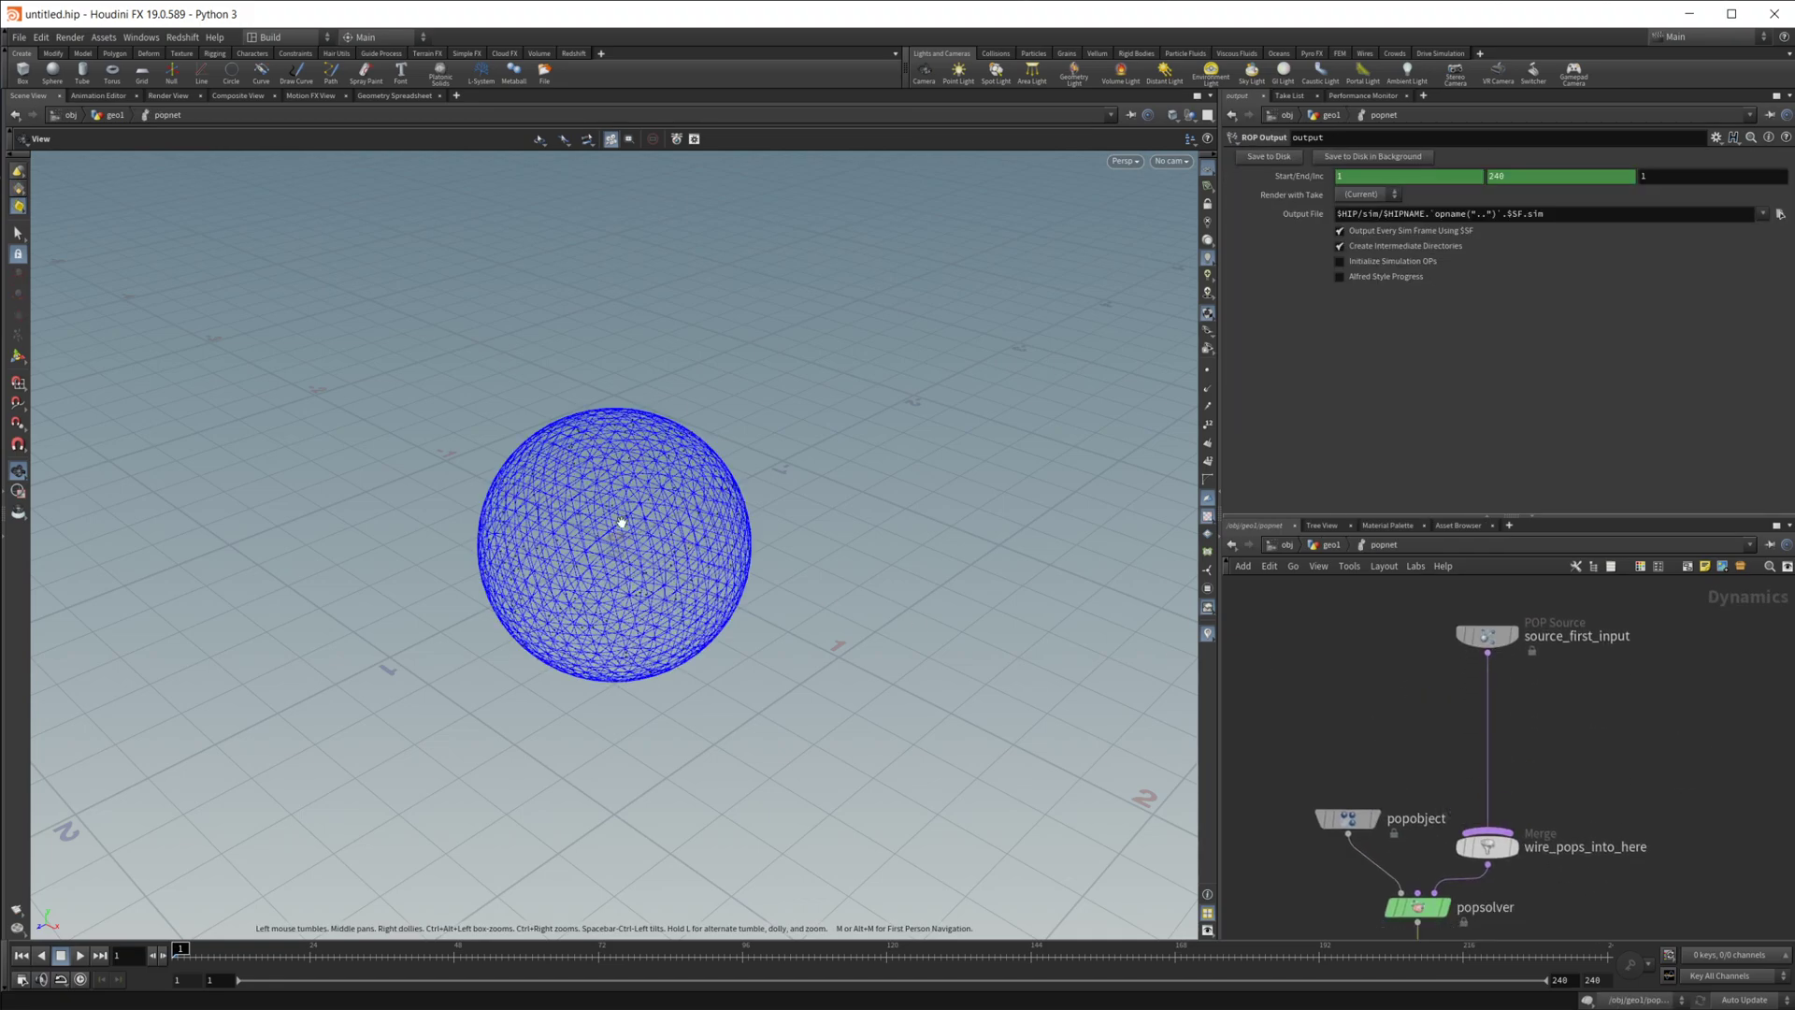
- Turn off the guide of the POP source source_first_input and set its constant birth rate to 10000
click(1487, 636)
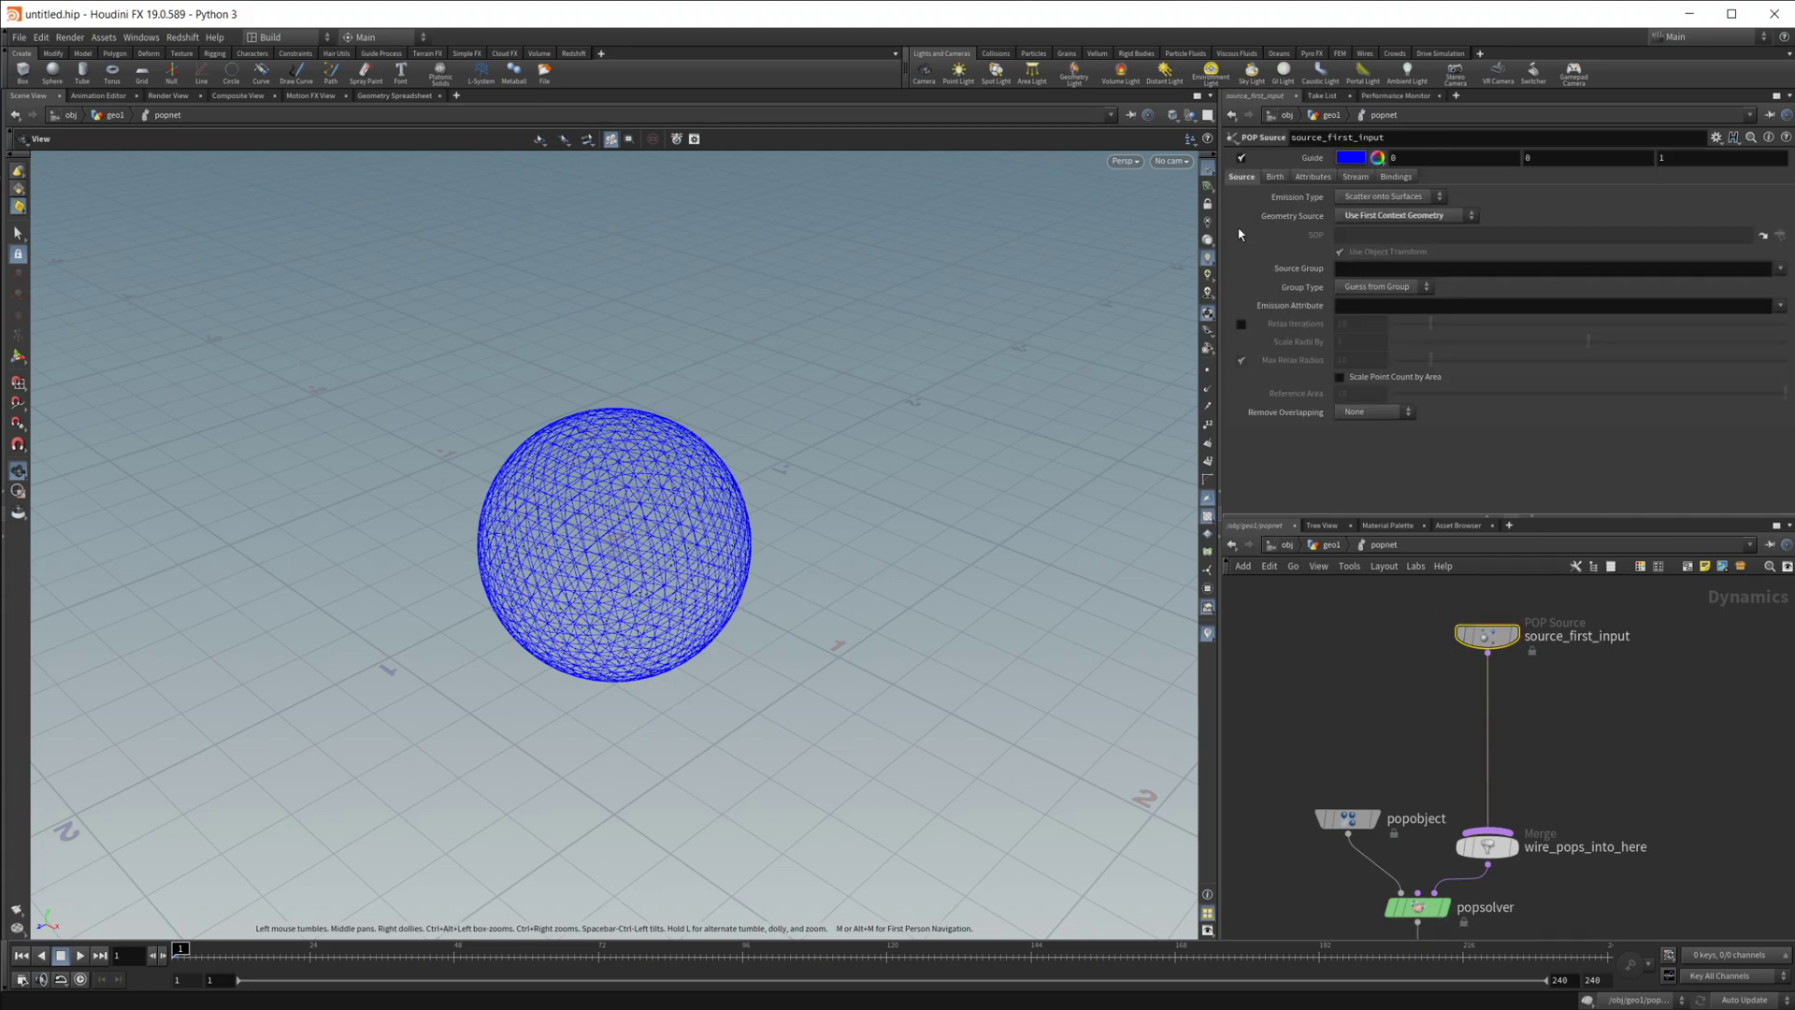
click(1271, 161)
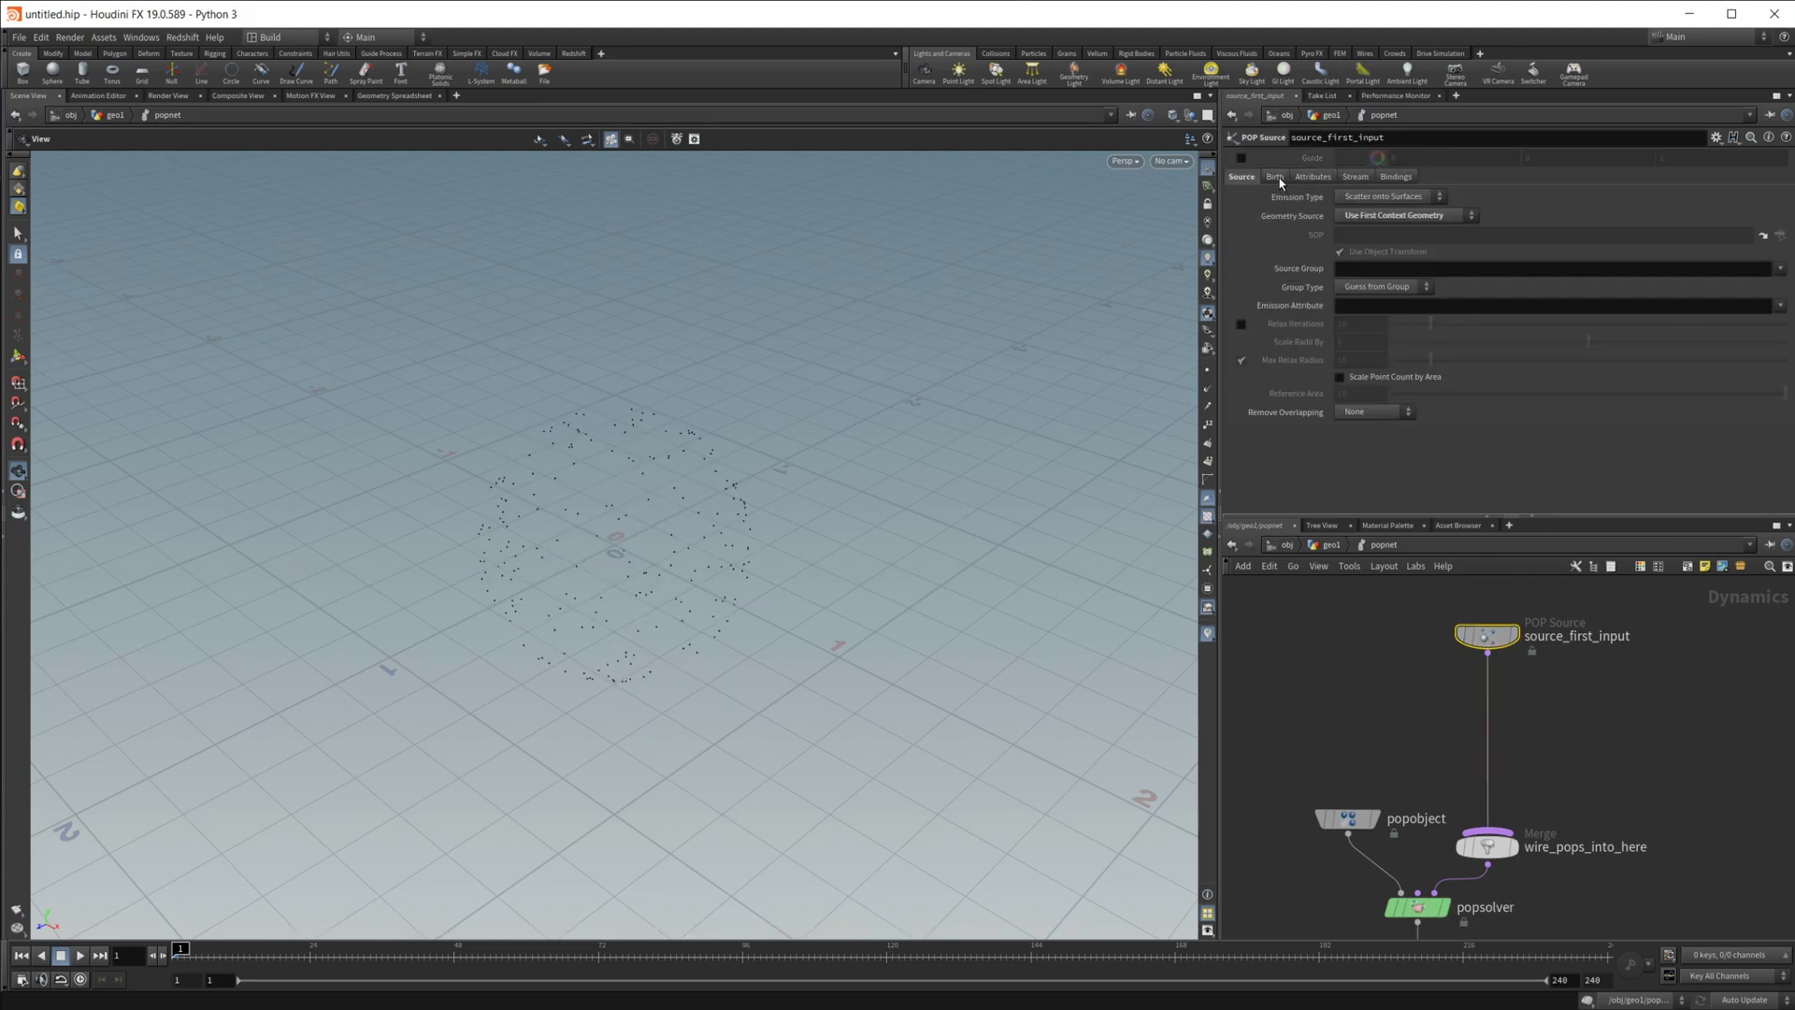
click(1276, 178)
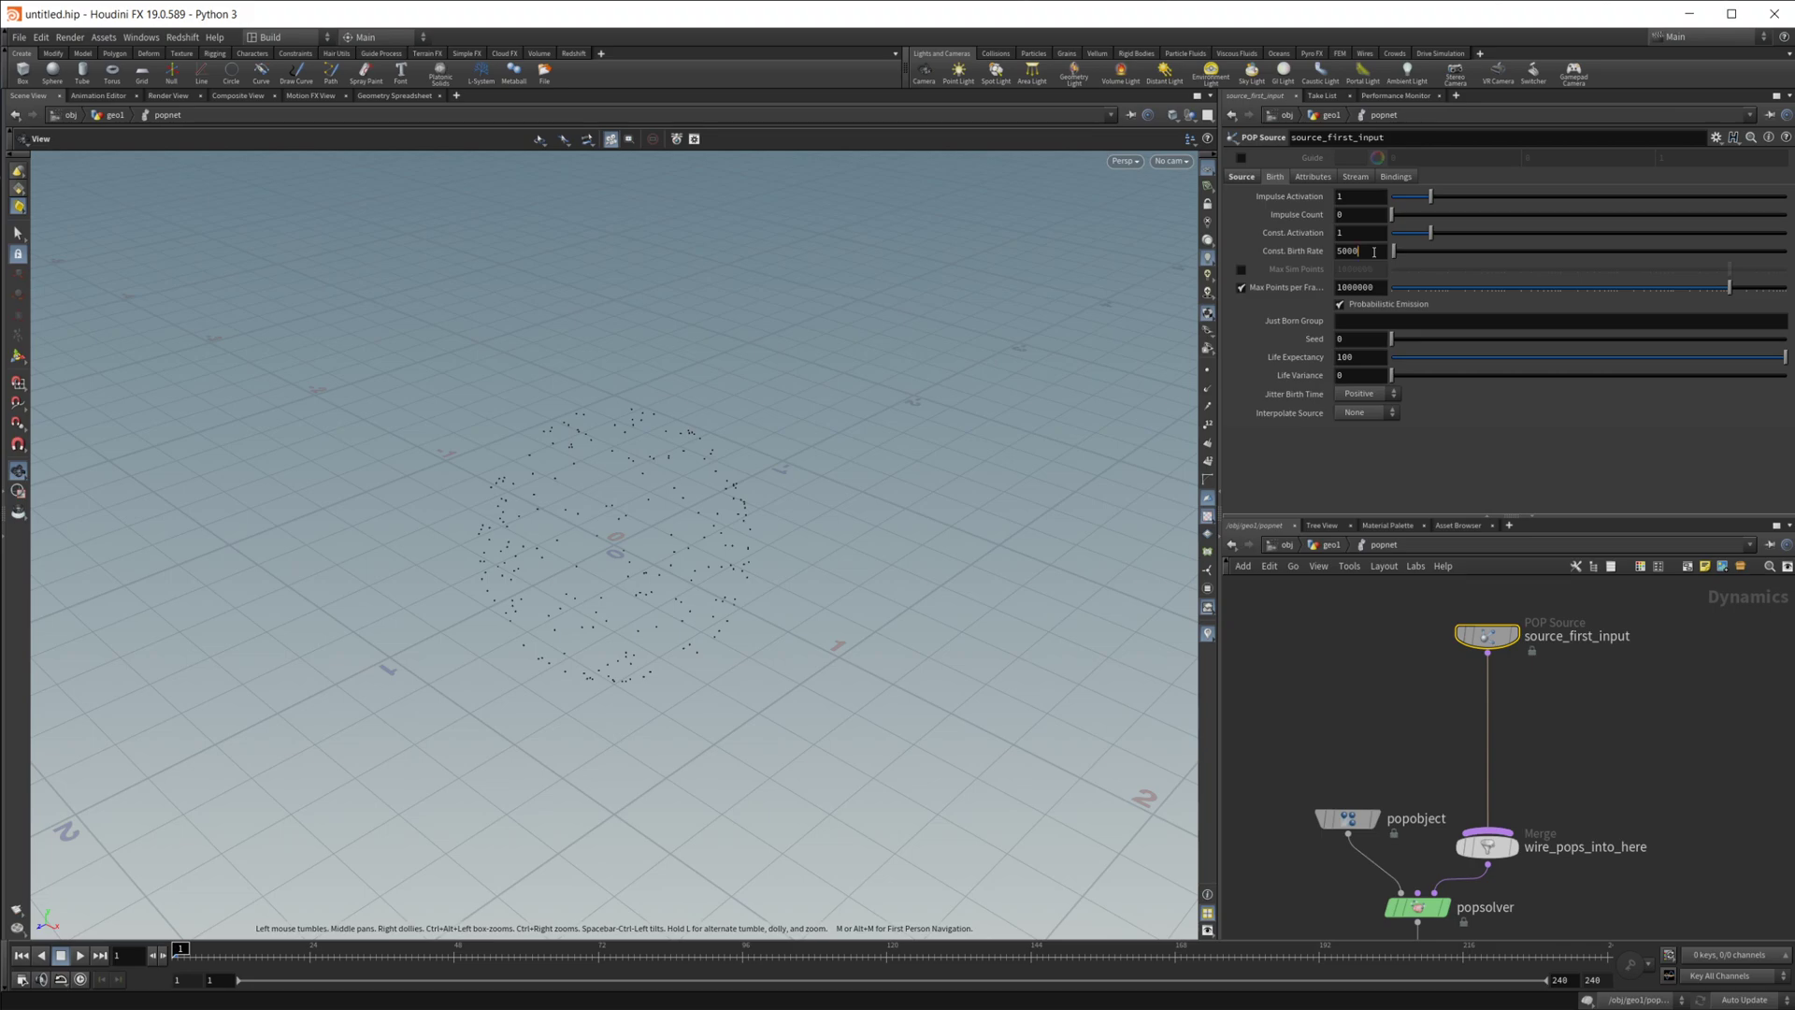
key(Return)
- Add a POP VOP node and insert it on the wire between source_first_input and wire_pops_into_here
key(Tab)
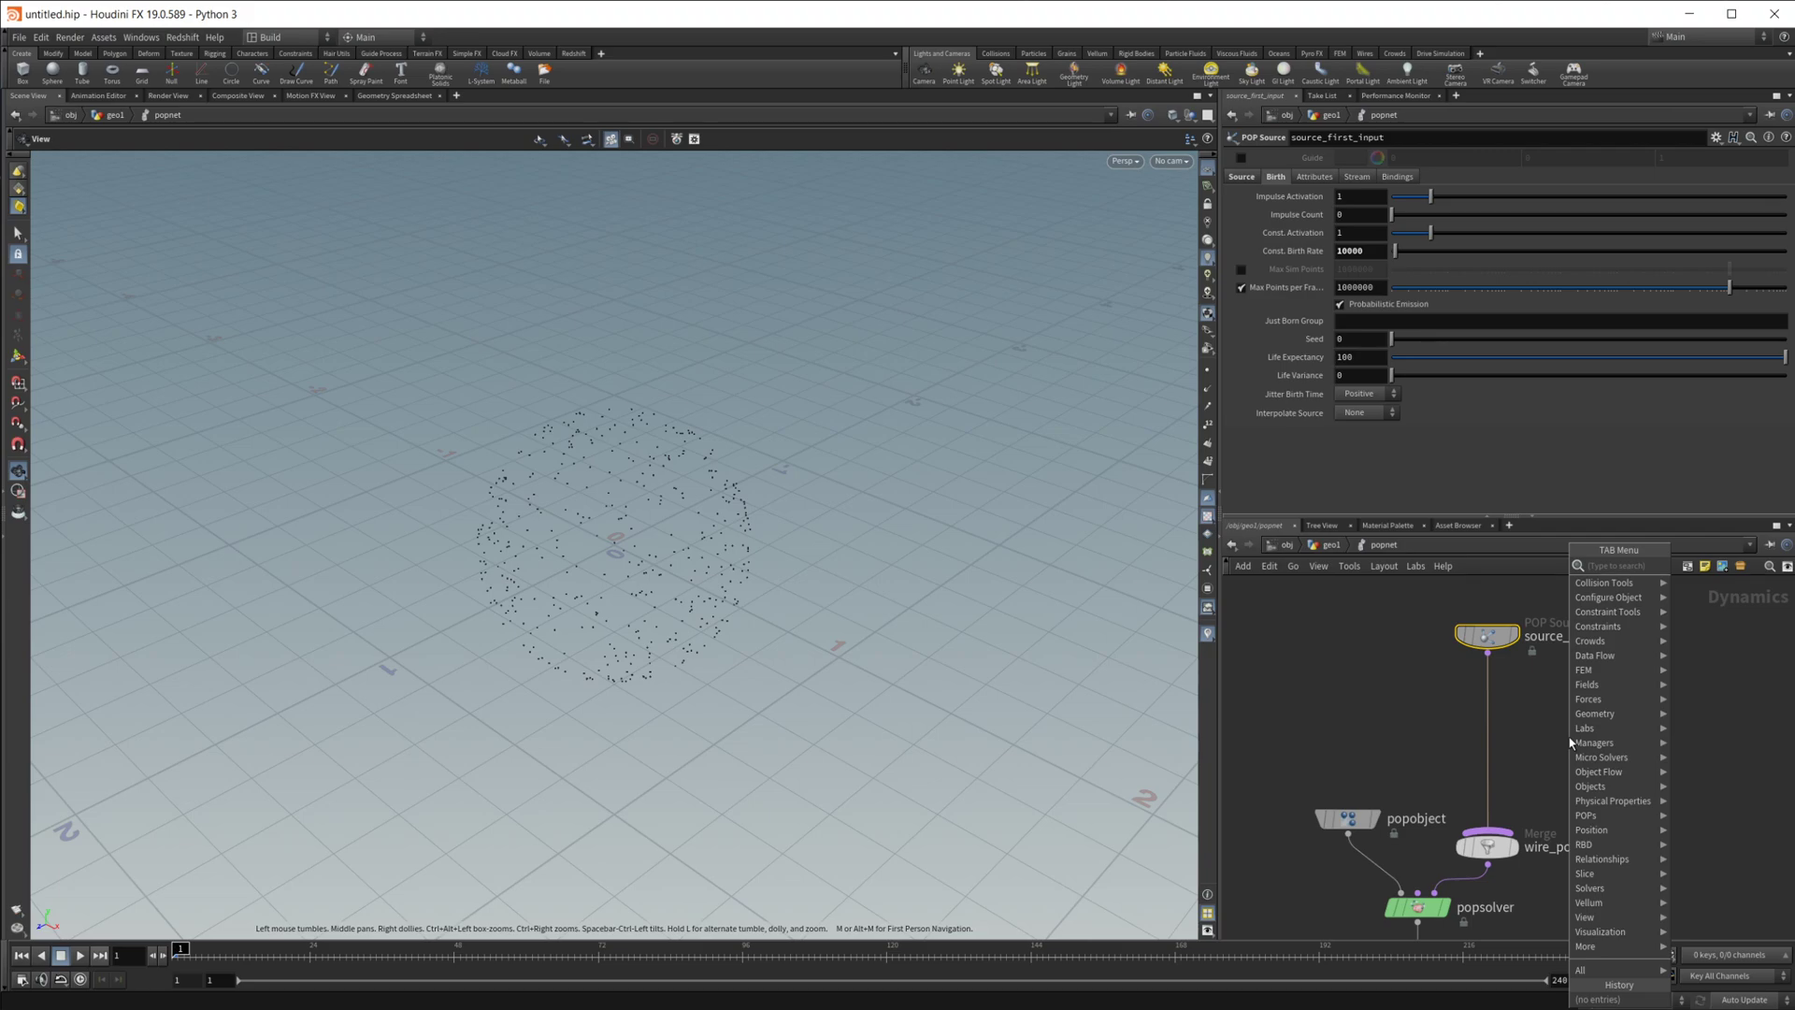
text(pop vo)
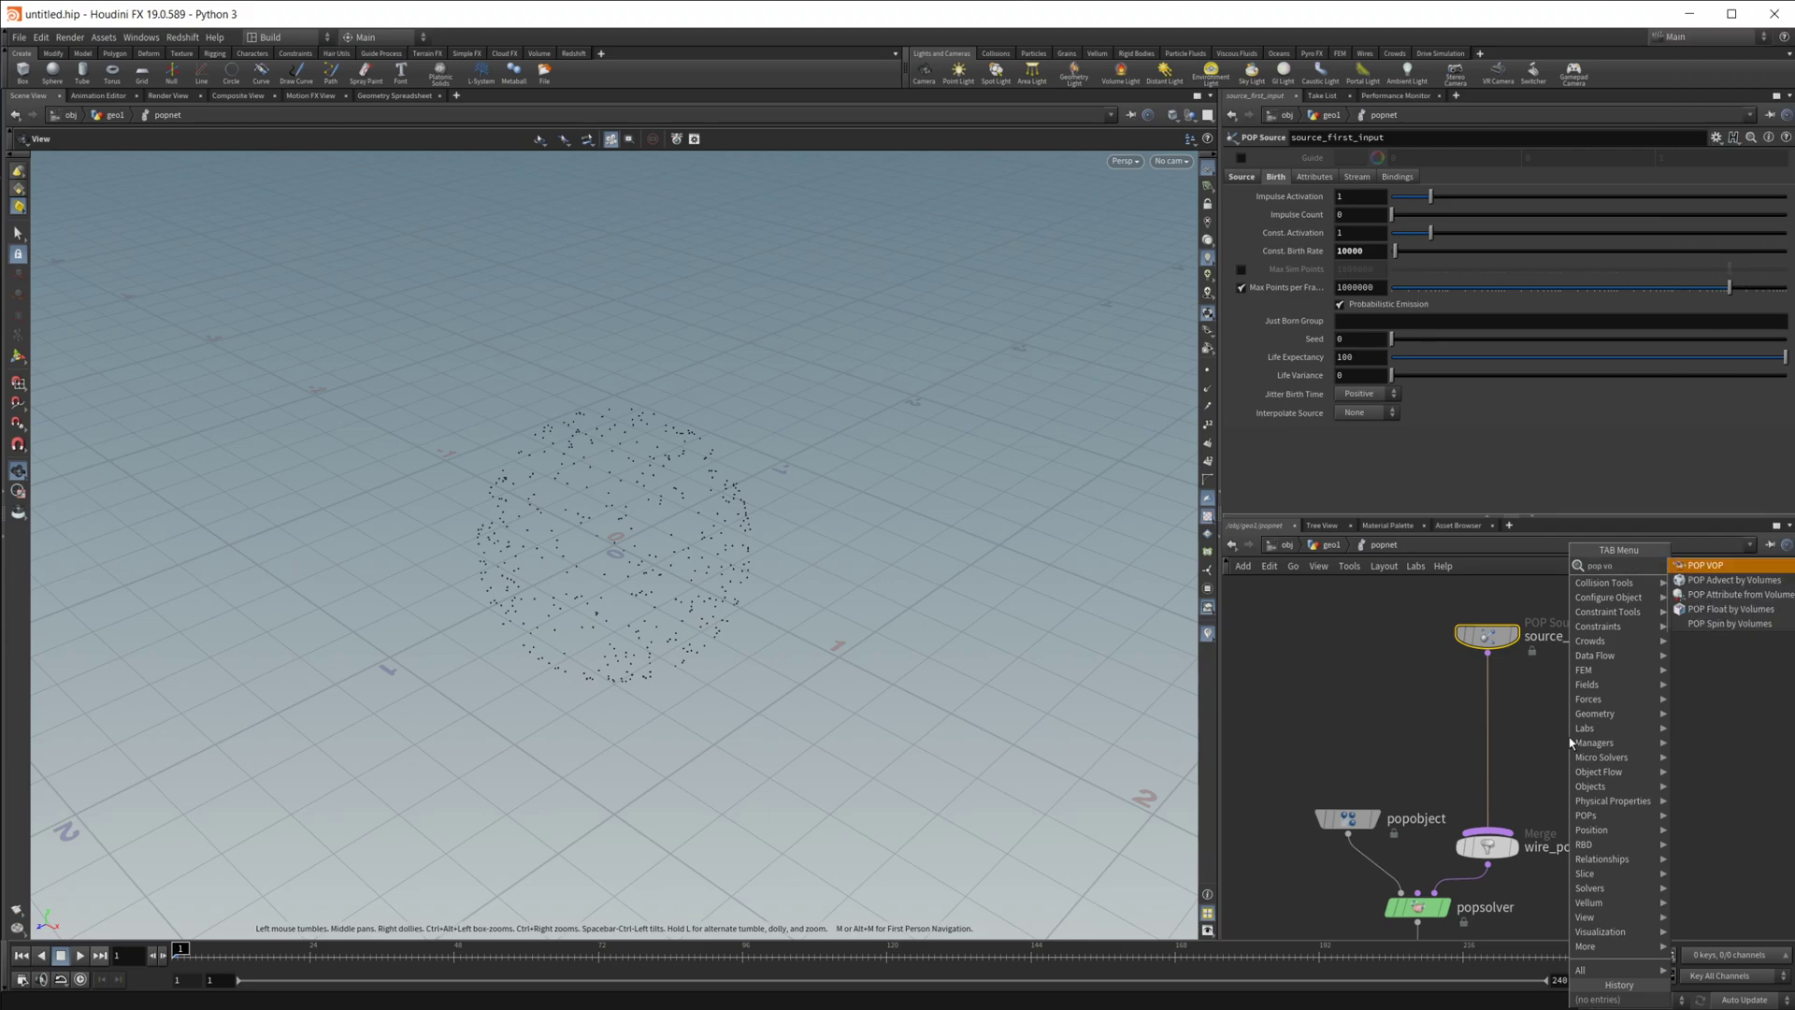
key(Return)
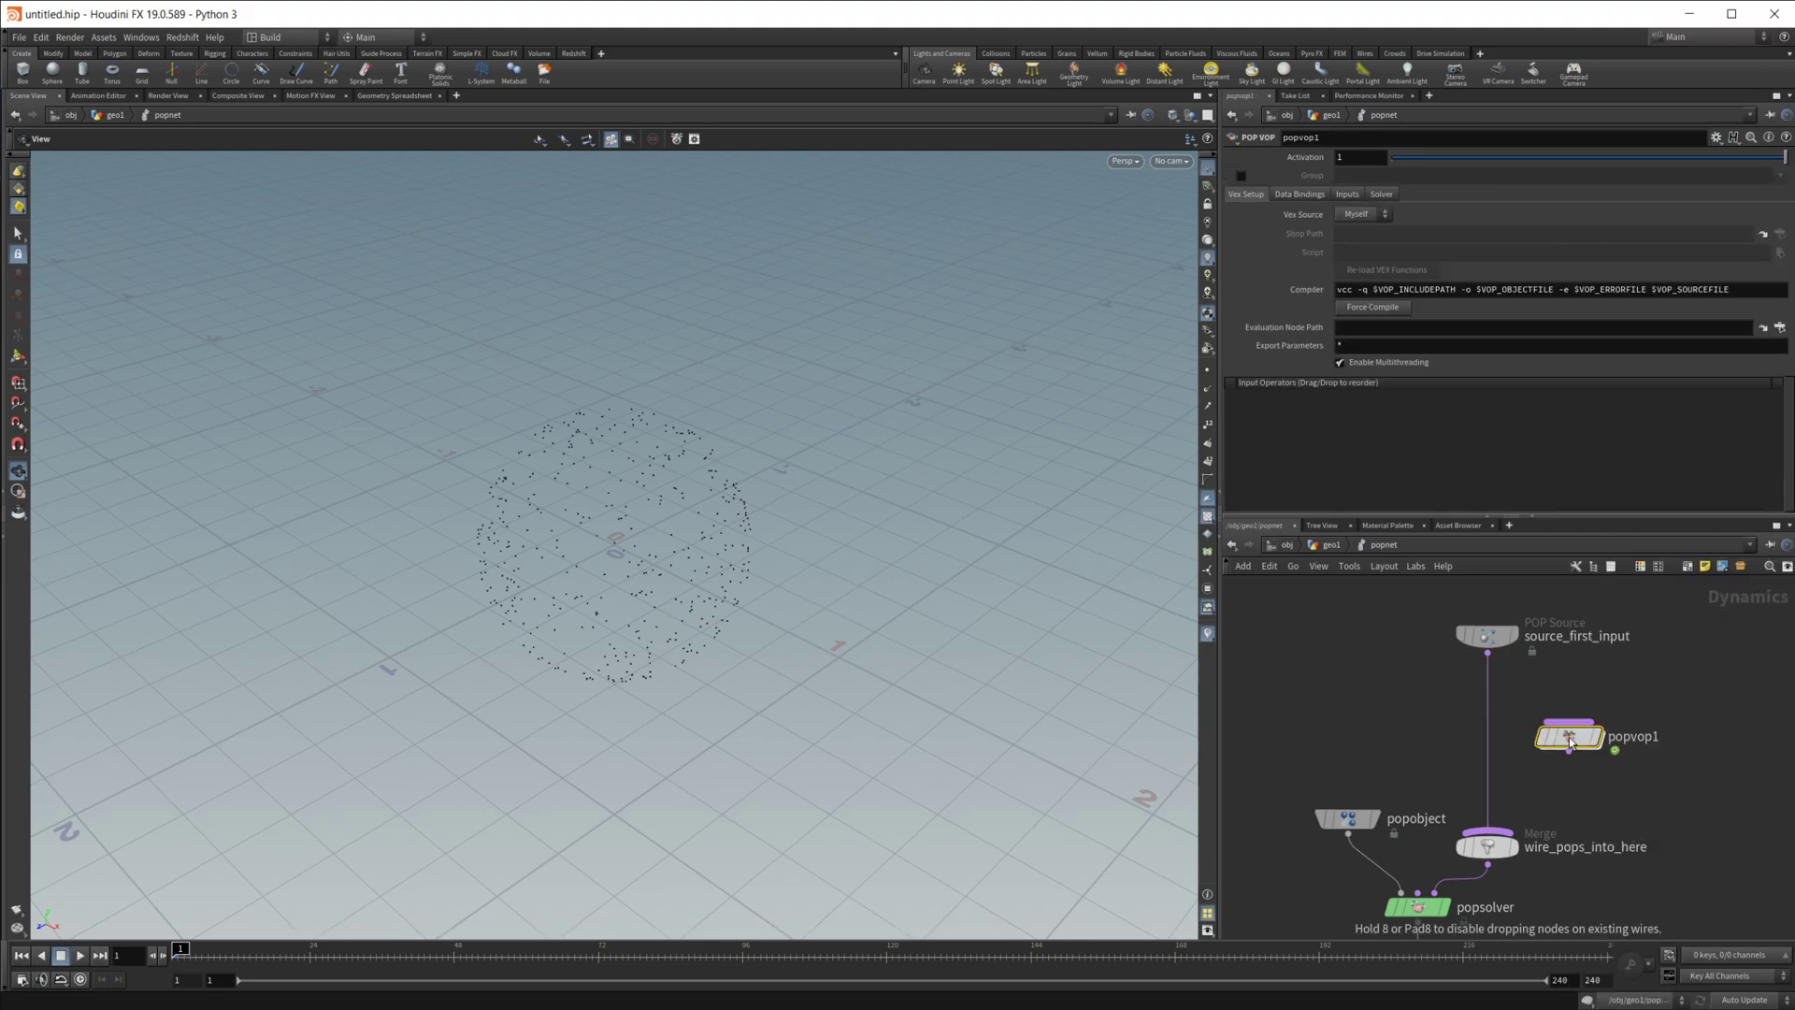
click(1488, 728)
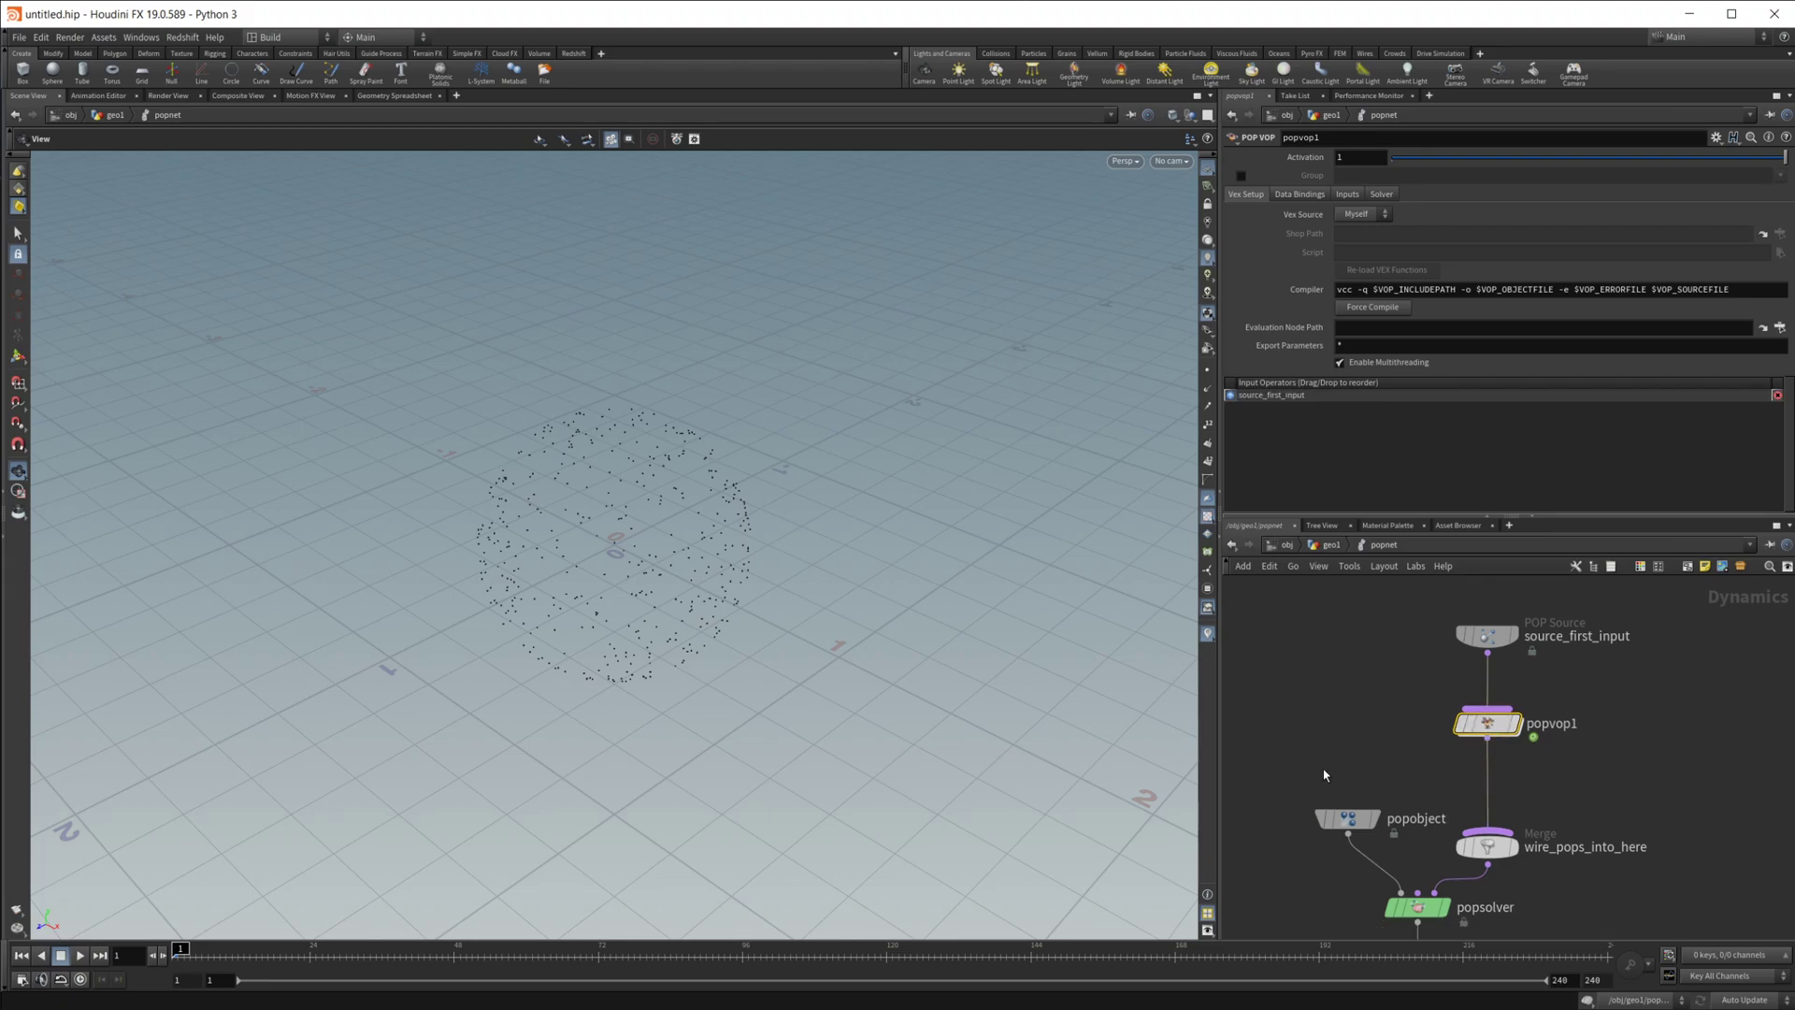
- Inside popvop1, create an Add node between the spread-out global and output nodes and wire the global P into its first input
double_click(1491, 730)
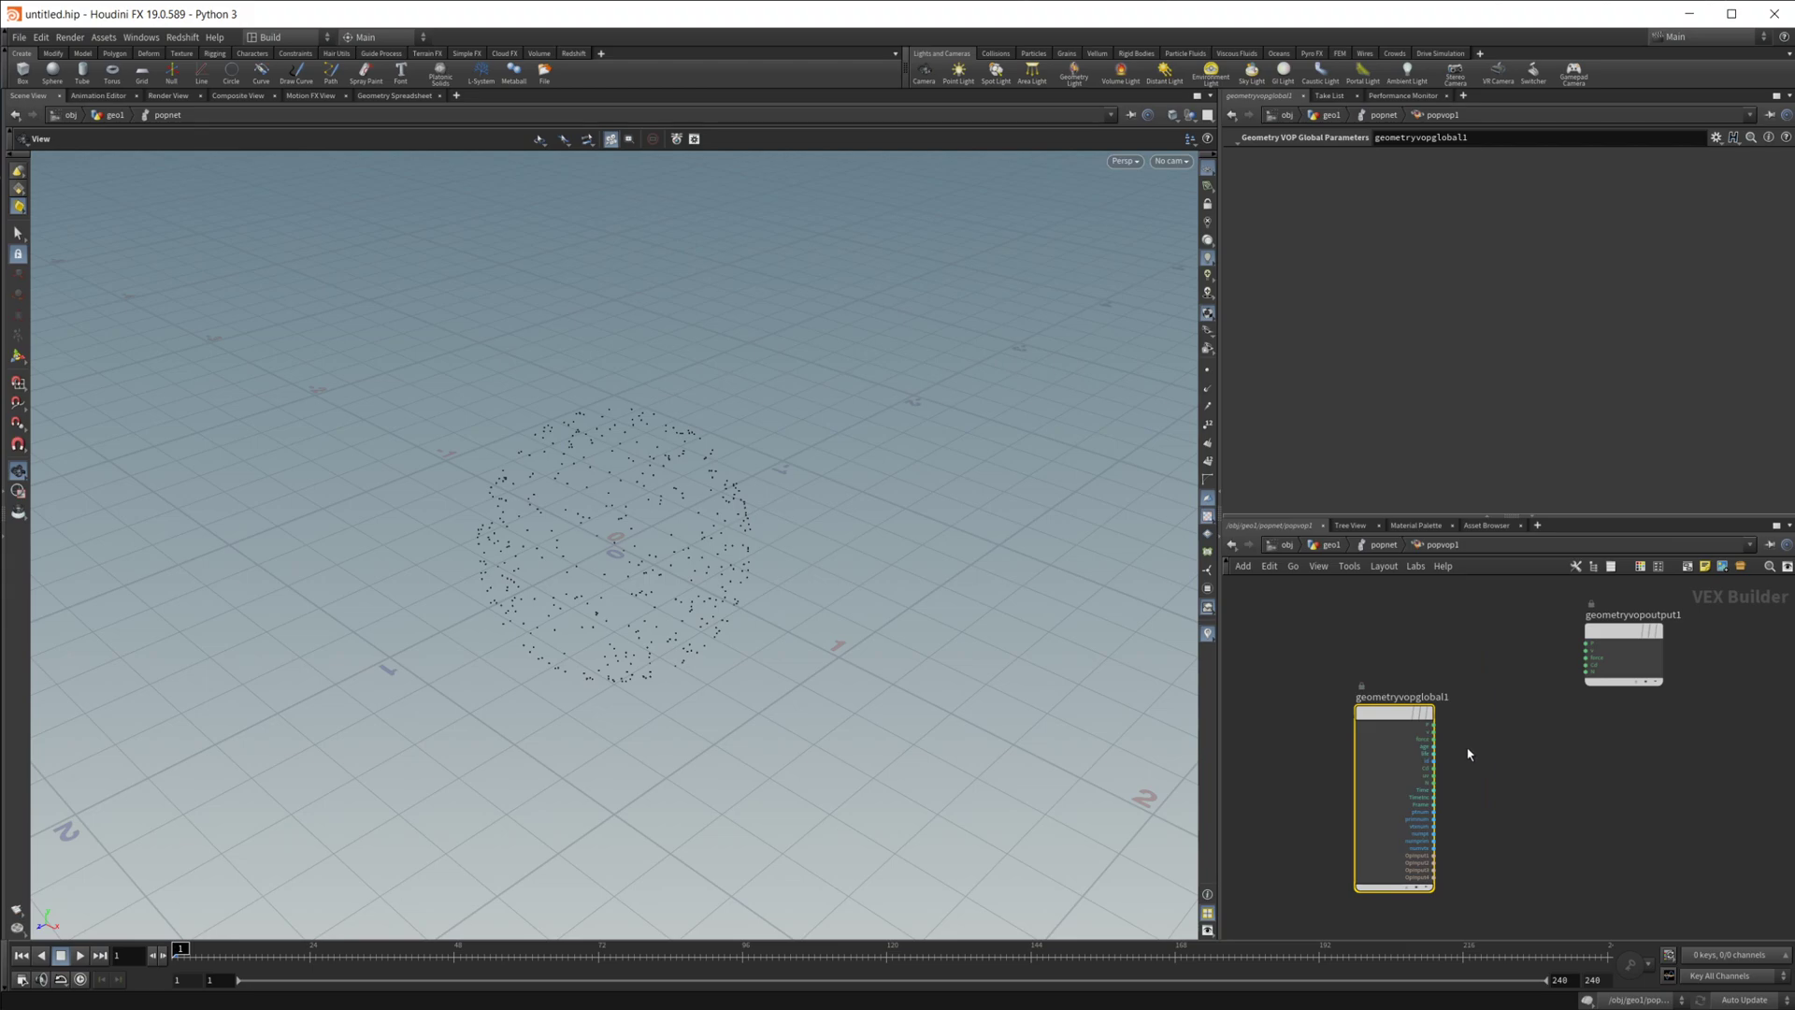
drag(1473, 789, 1276, 691)
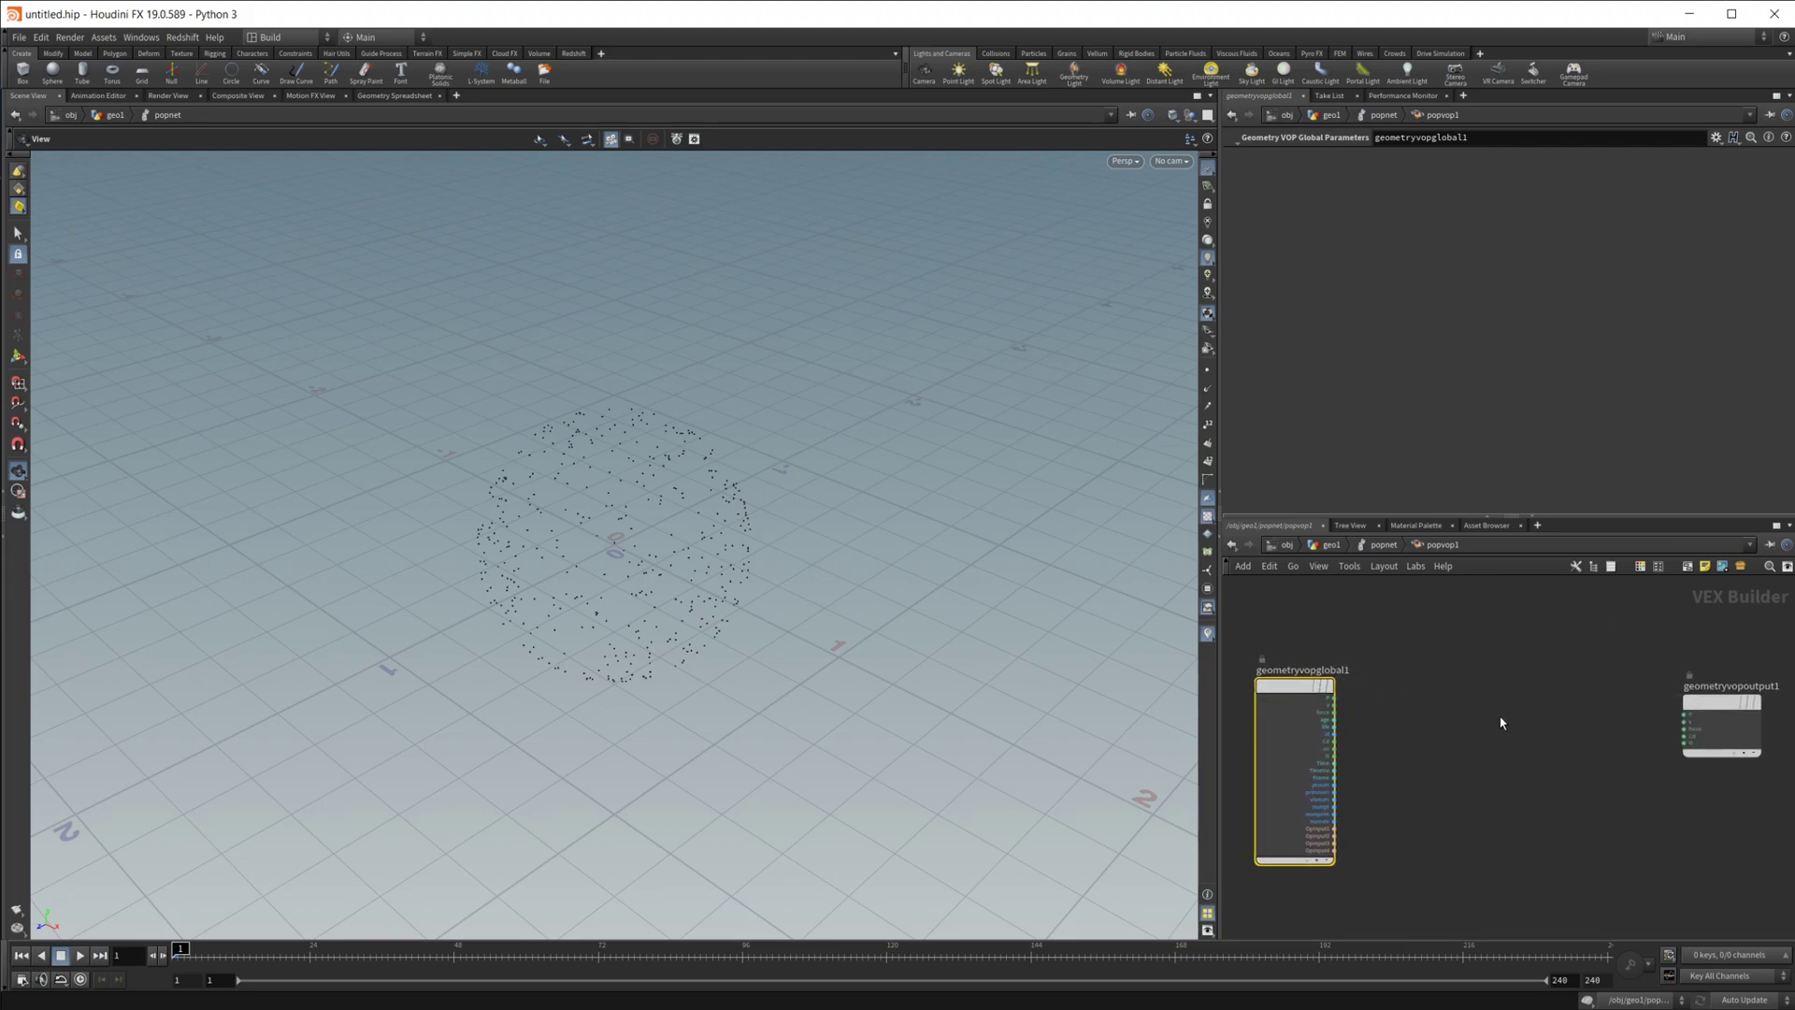
key(Tab)
text(add)
key(Return)
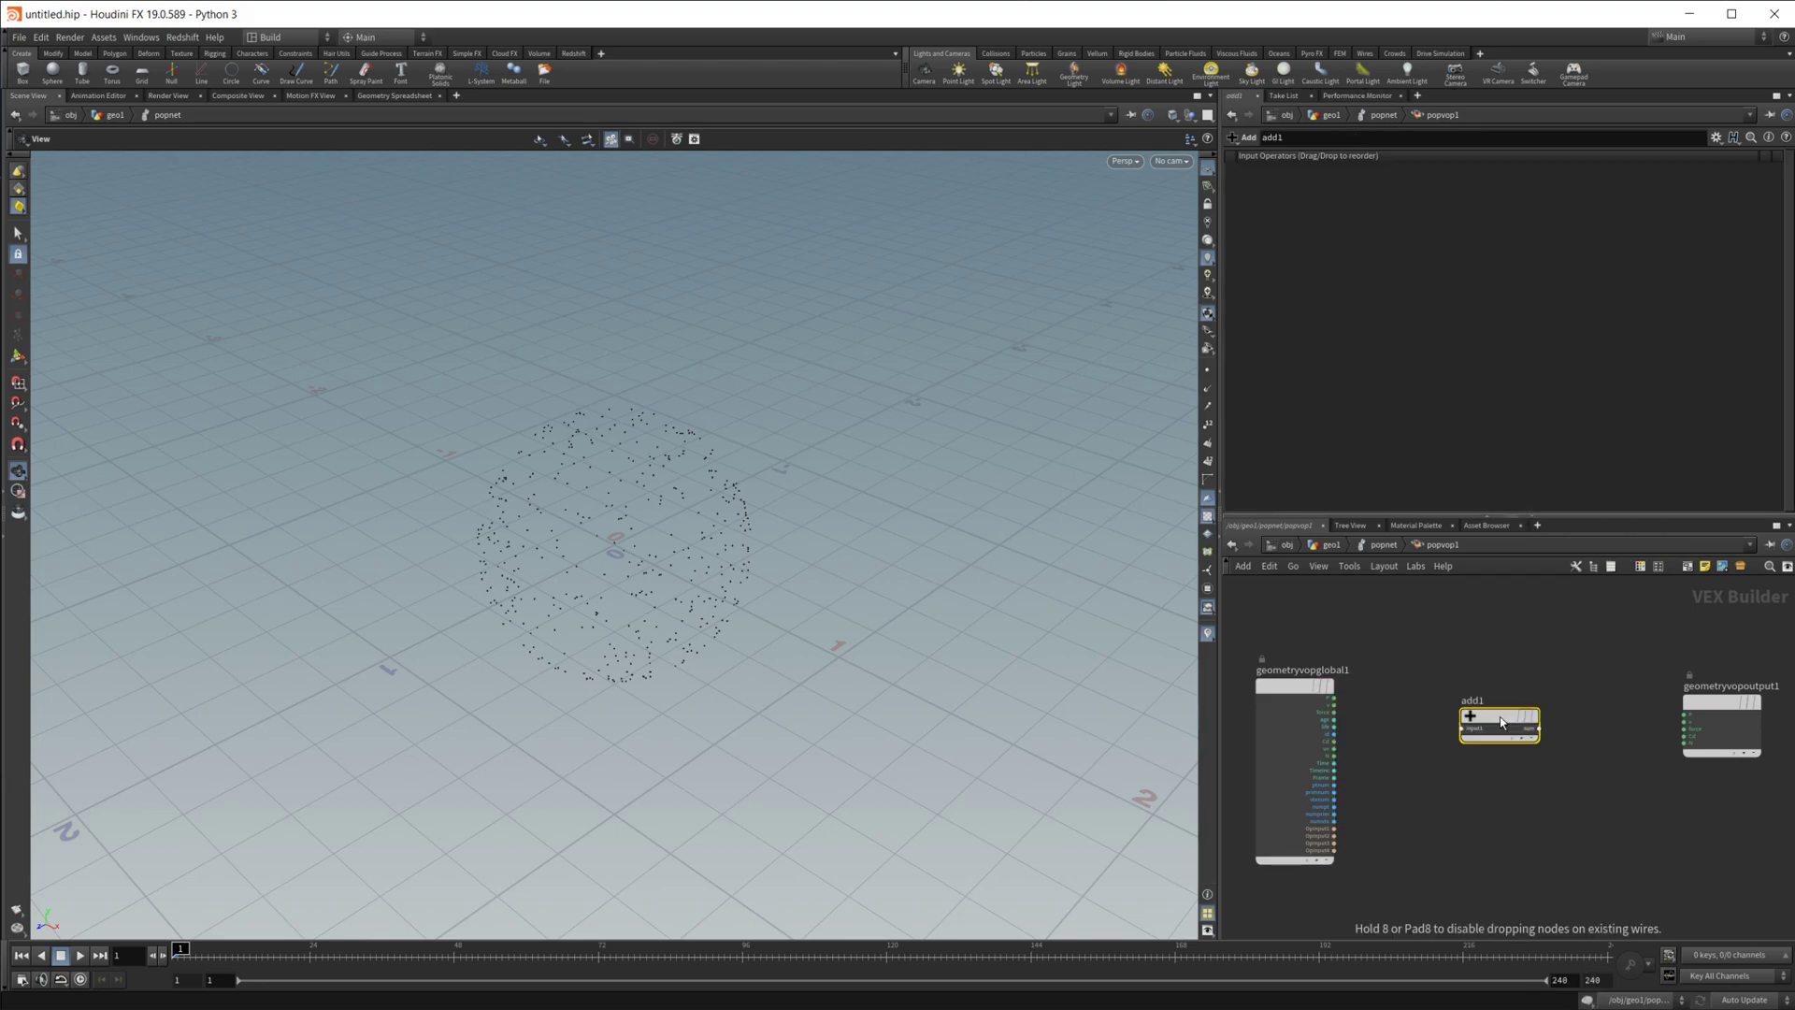
scroll(1354, 686, up, 2)
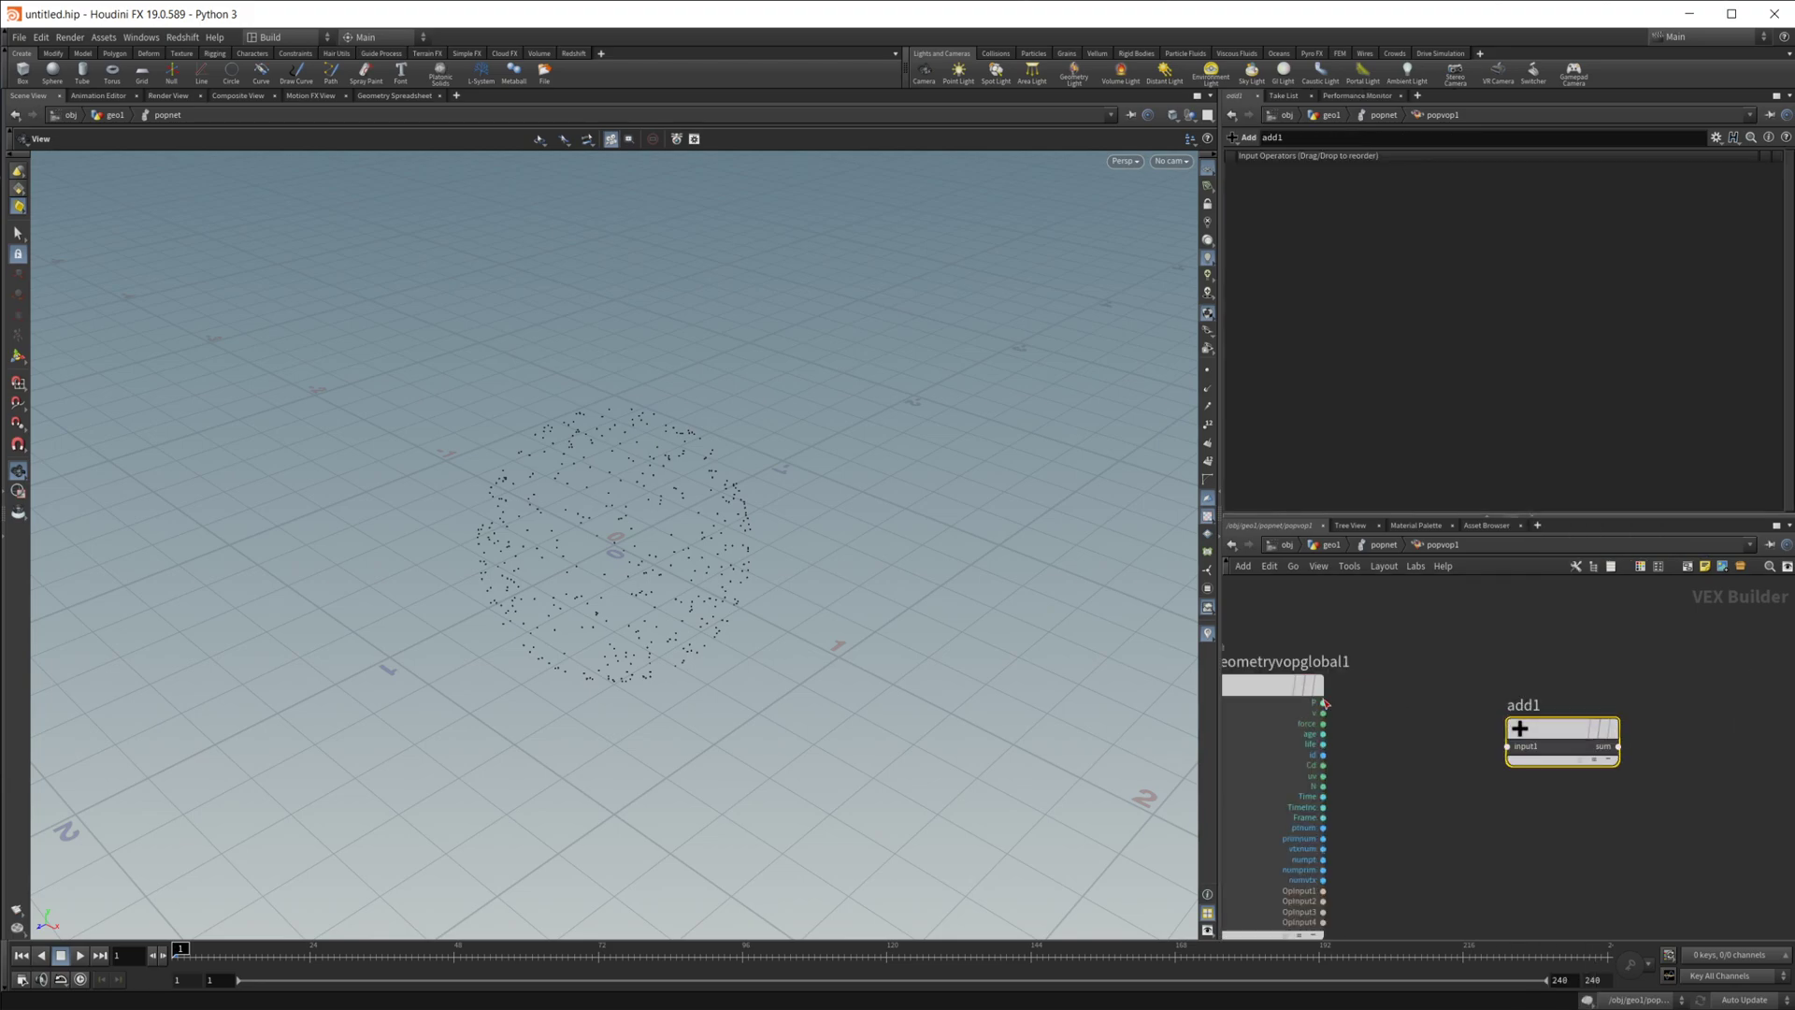
drag(1324, 703, 1608, 687)
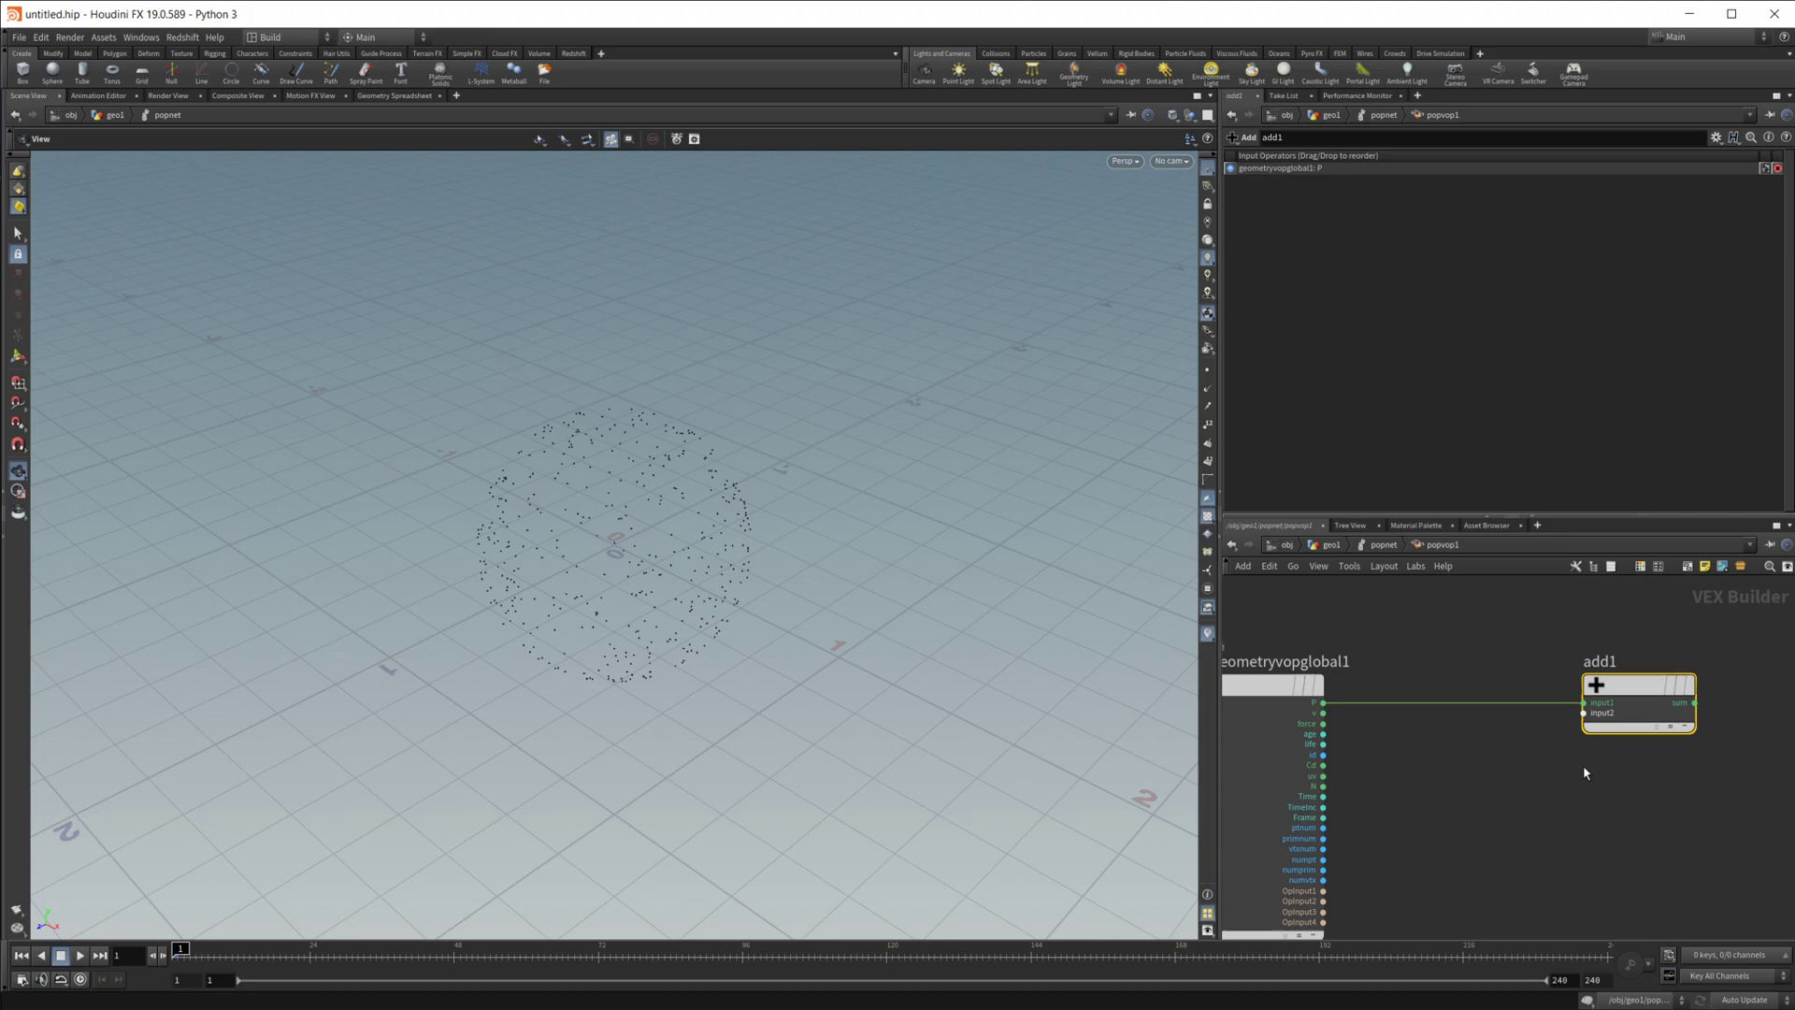
- Add a Curl Noise node with the global P wired into its position and its noise output into the Add node's second input
middle_drag(1584, 772, 1548, 786)
key(Tab)
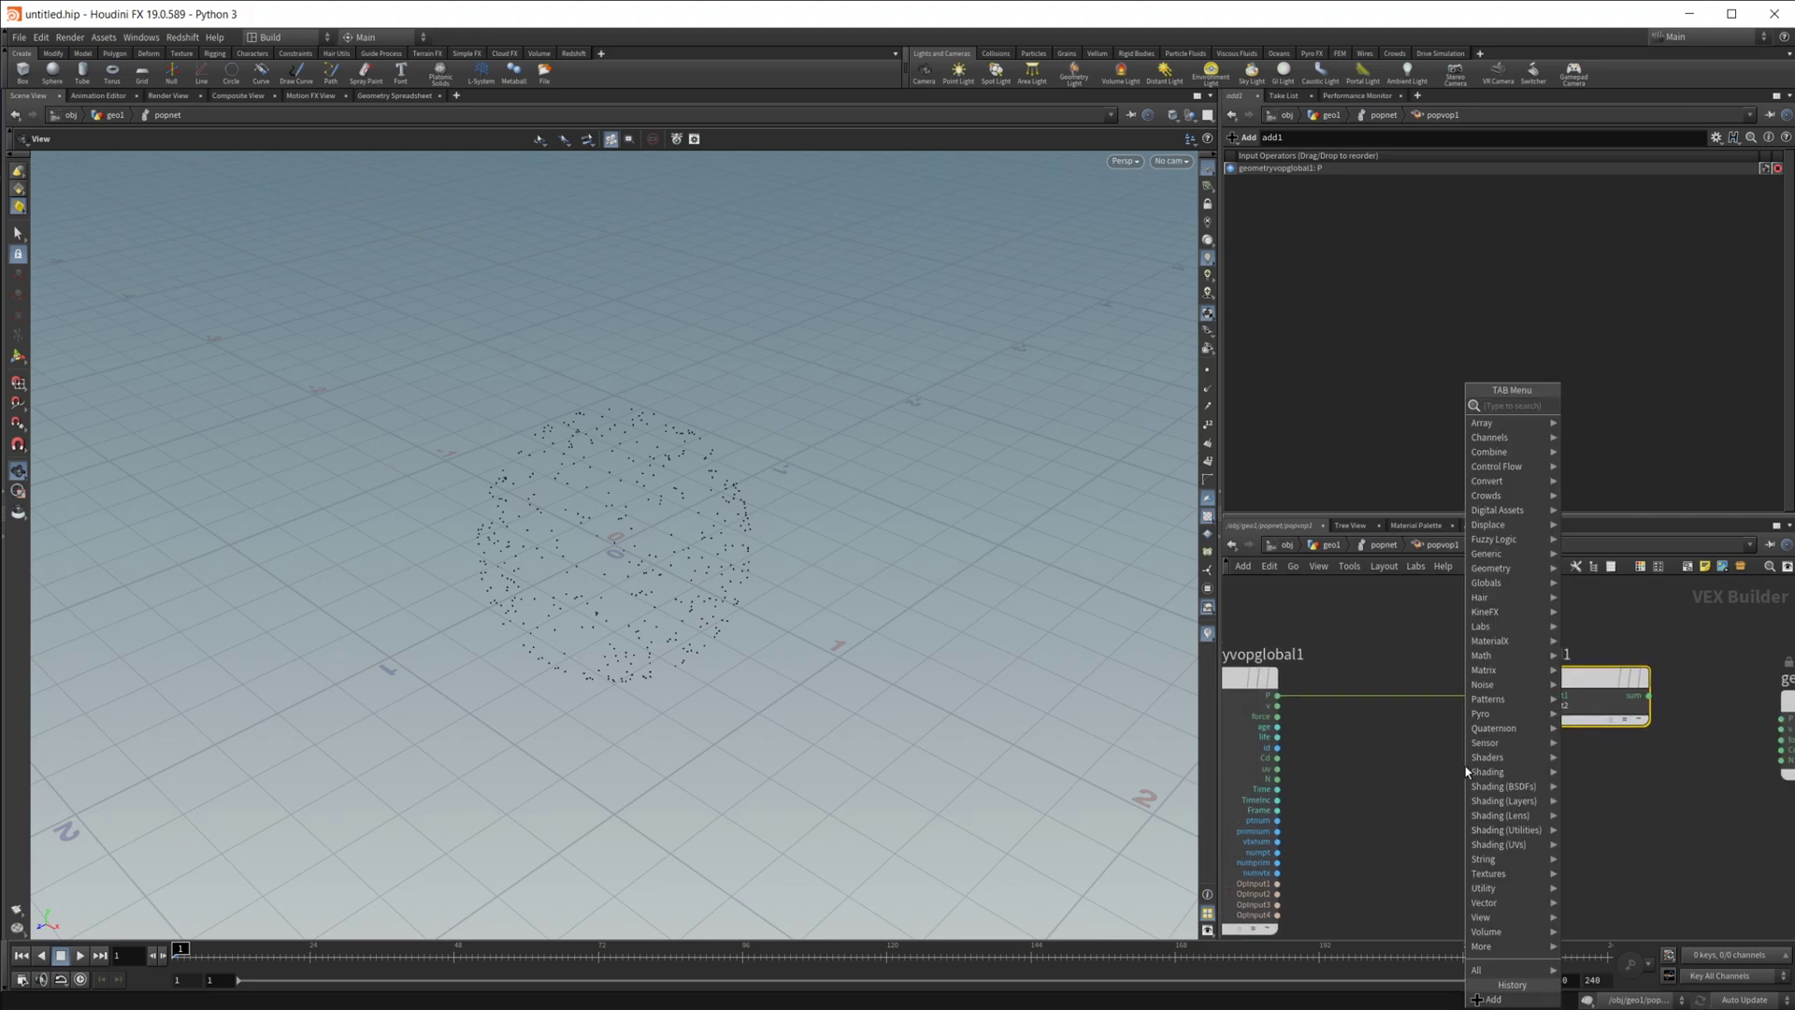
text(curl)
key(Return)
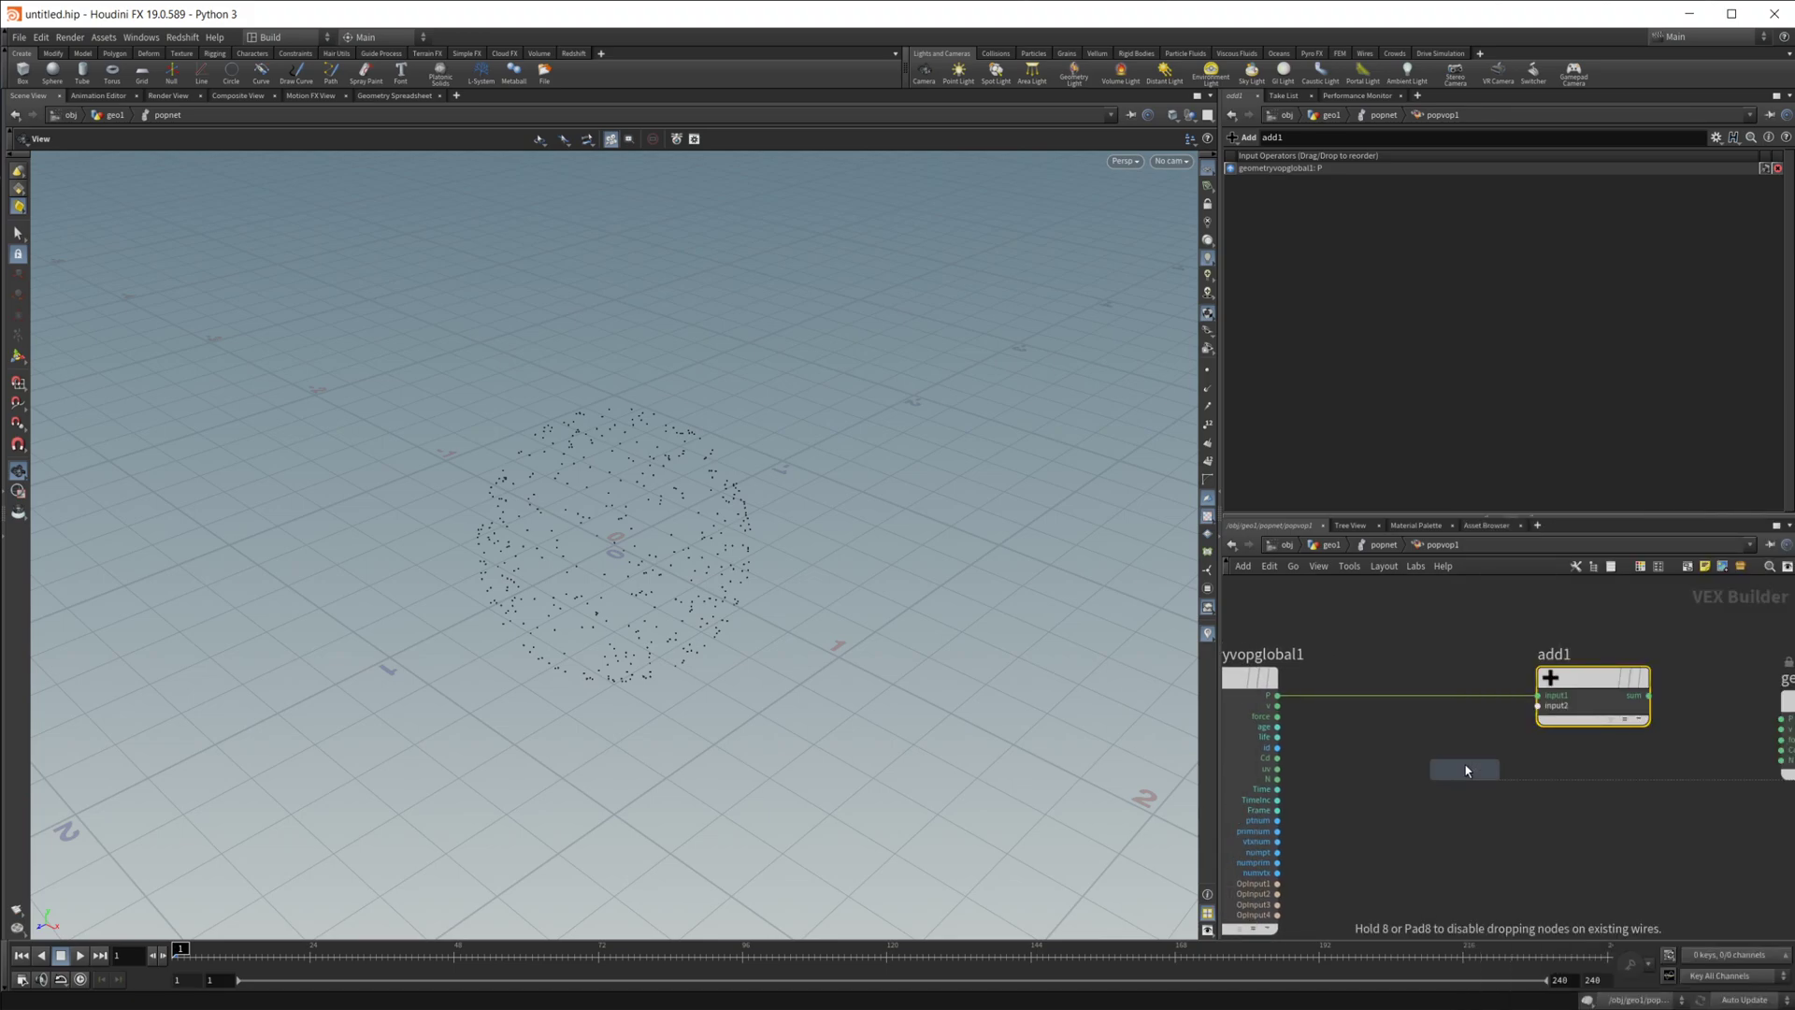
click(1466, 771)
drag(1295, 711, 1538, 706)
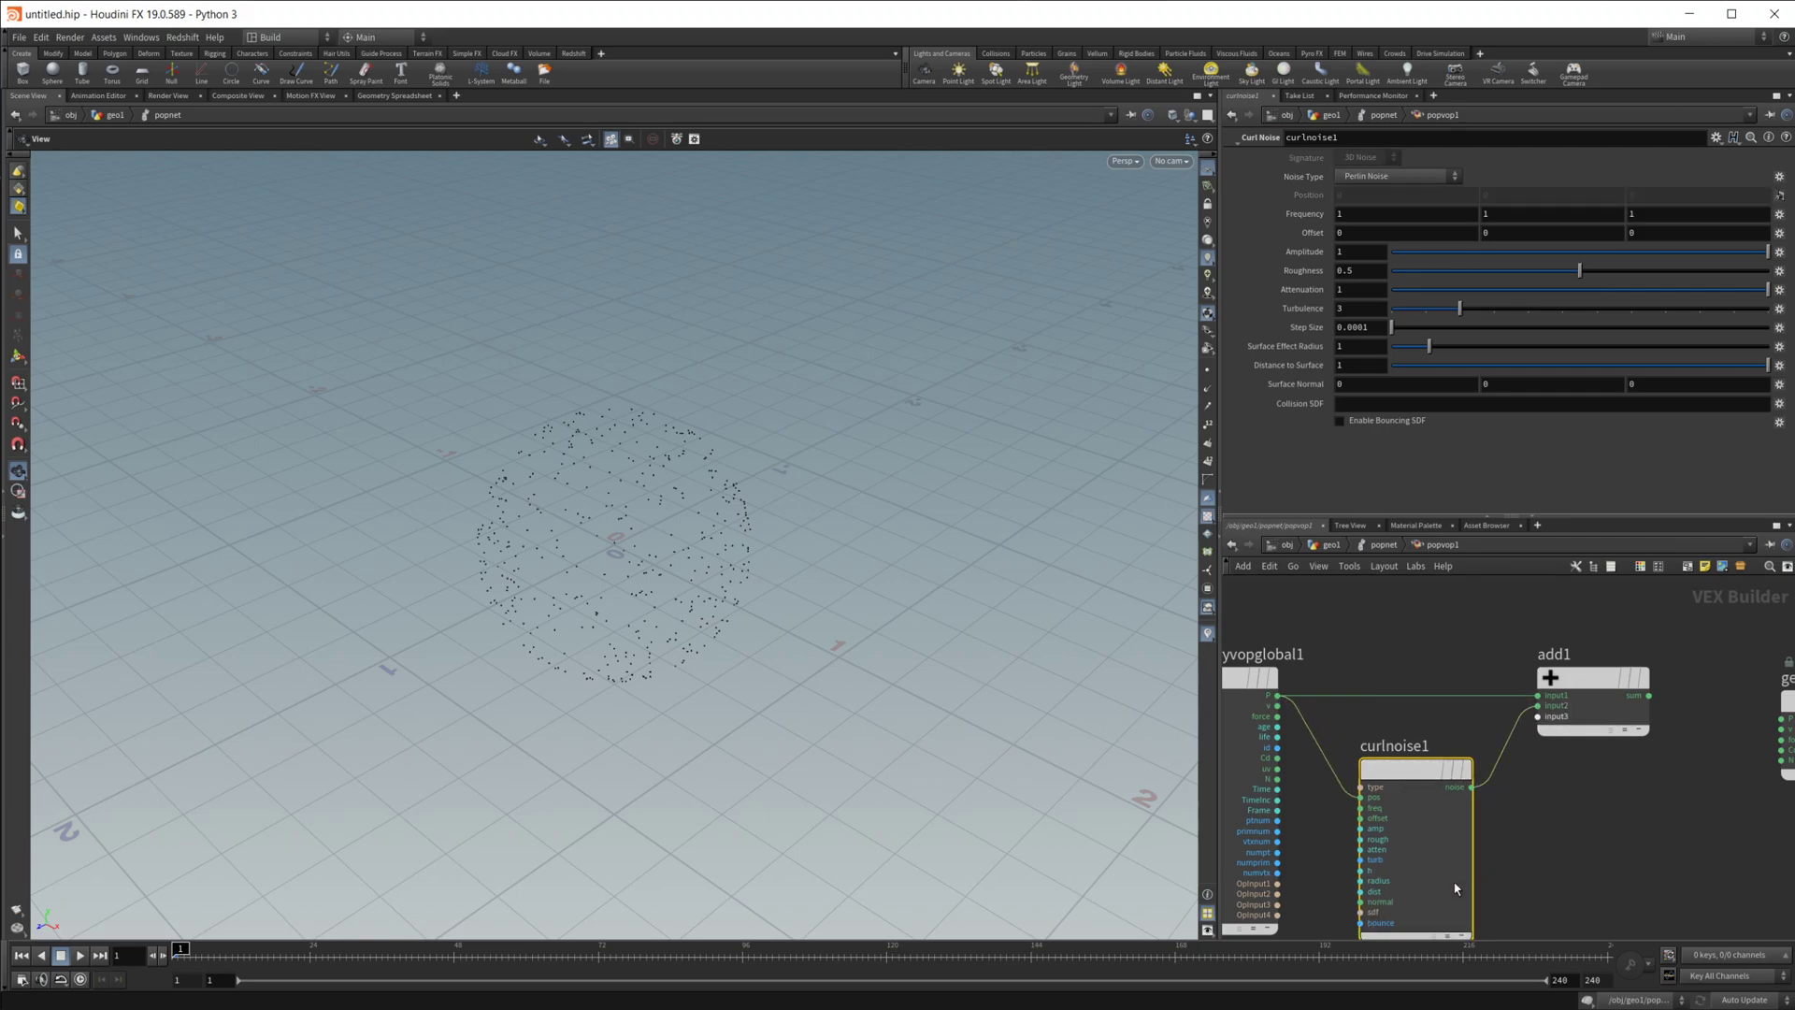
- Wire the Add node's sum into the P input of geometryvopoutput1 and play the simulation
middle_drag(1582, 828, 1462, 845)
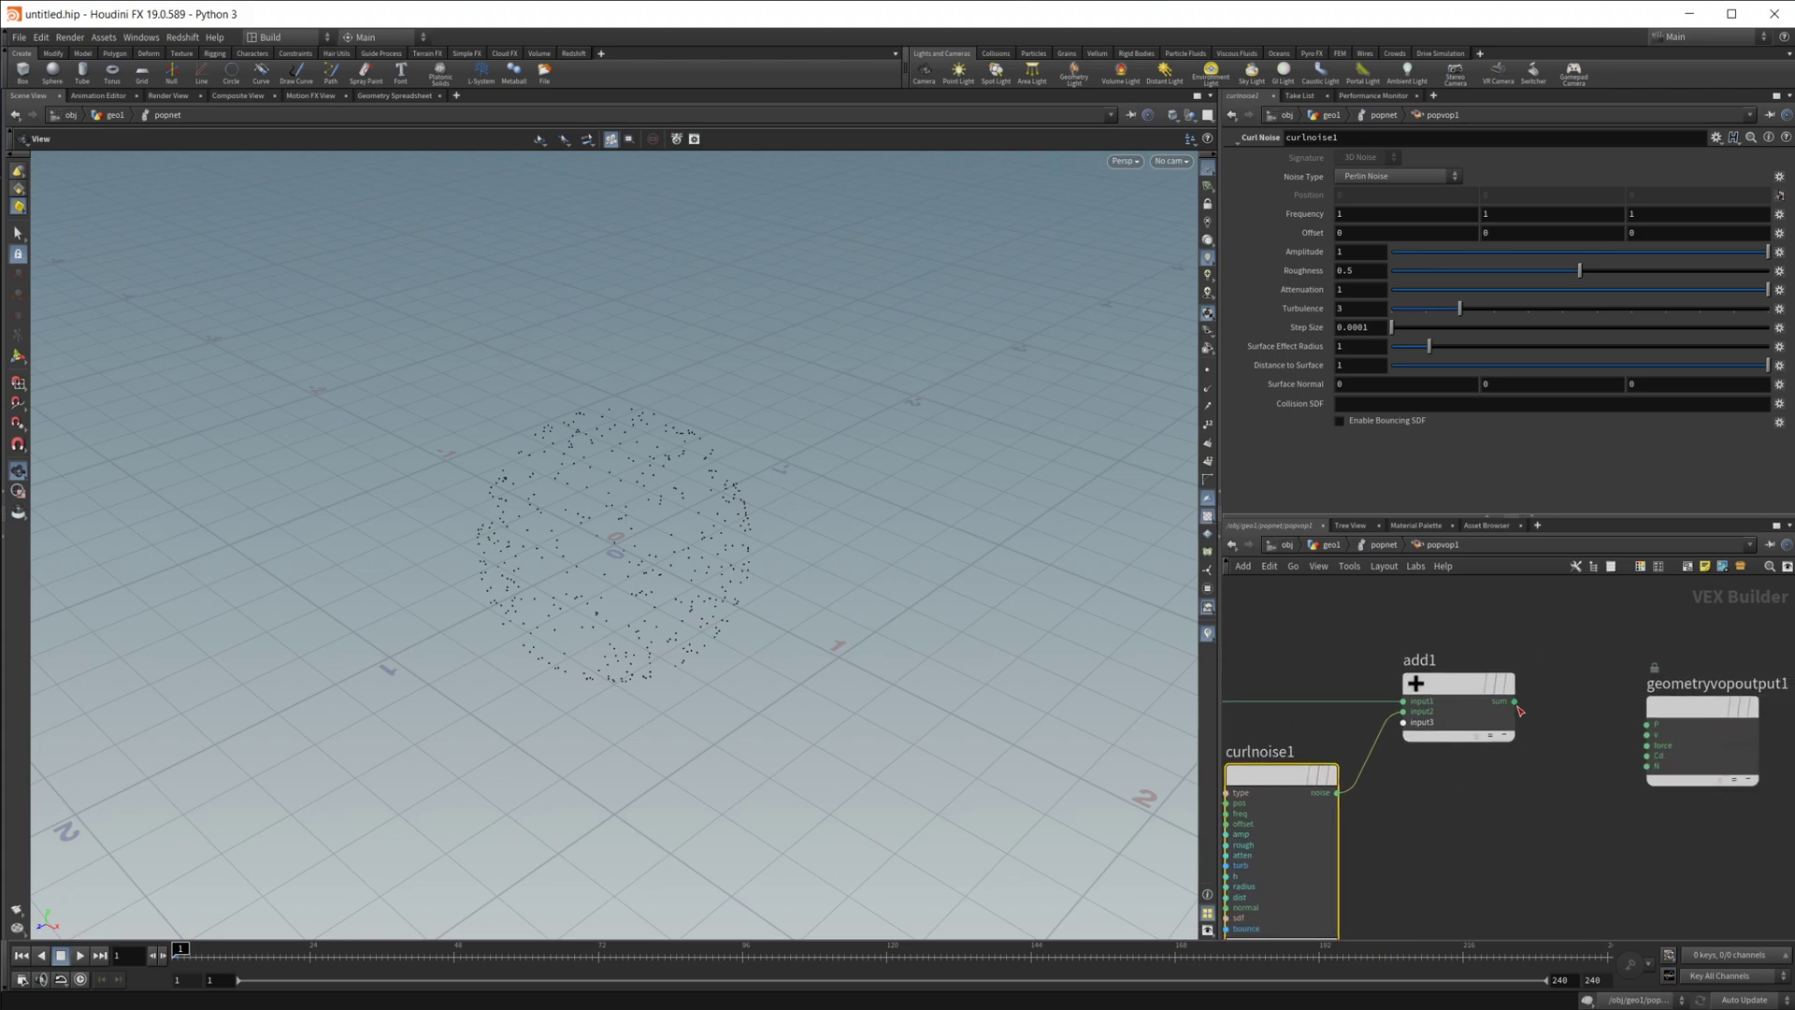
drag(1515, 702, 1646, 735)
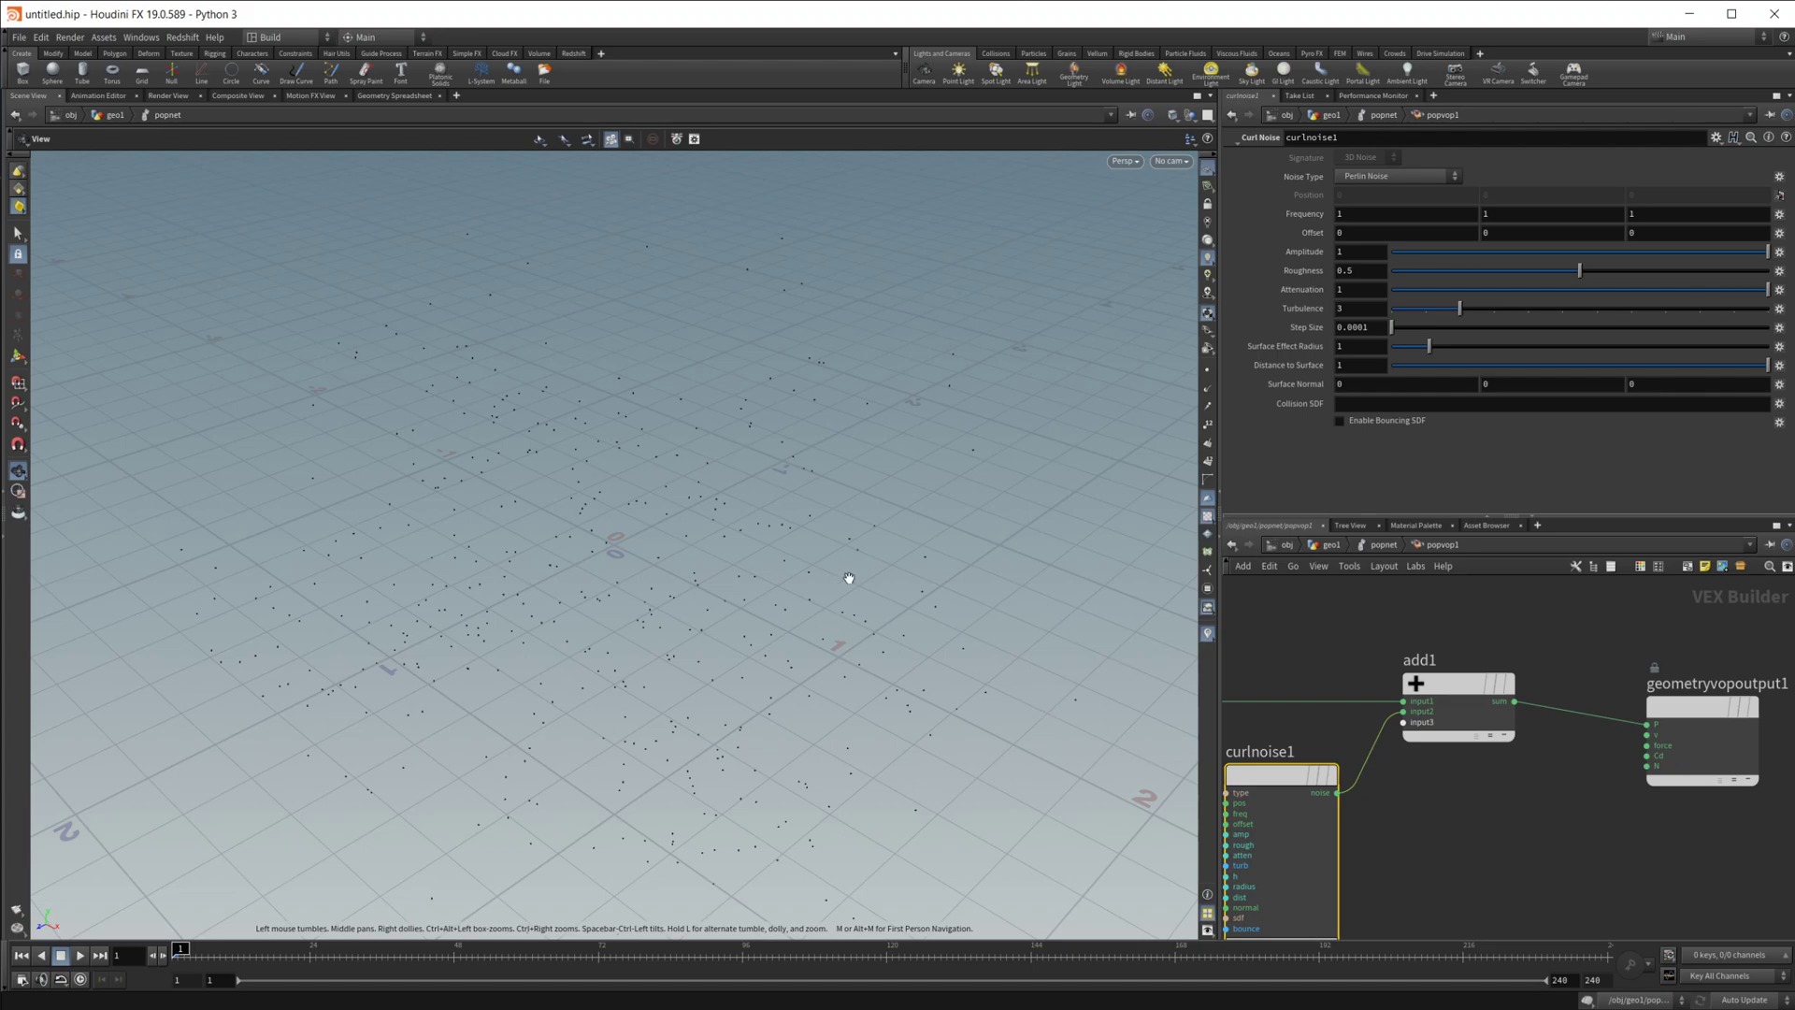
scroll(723, 588, down, 5)
scroll(724, 588, down, 2)
drag(724, 587, 666, 597)
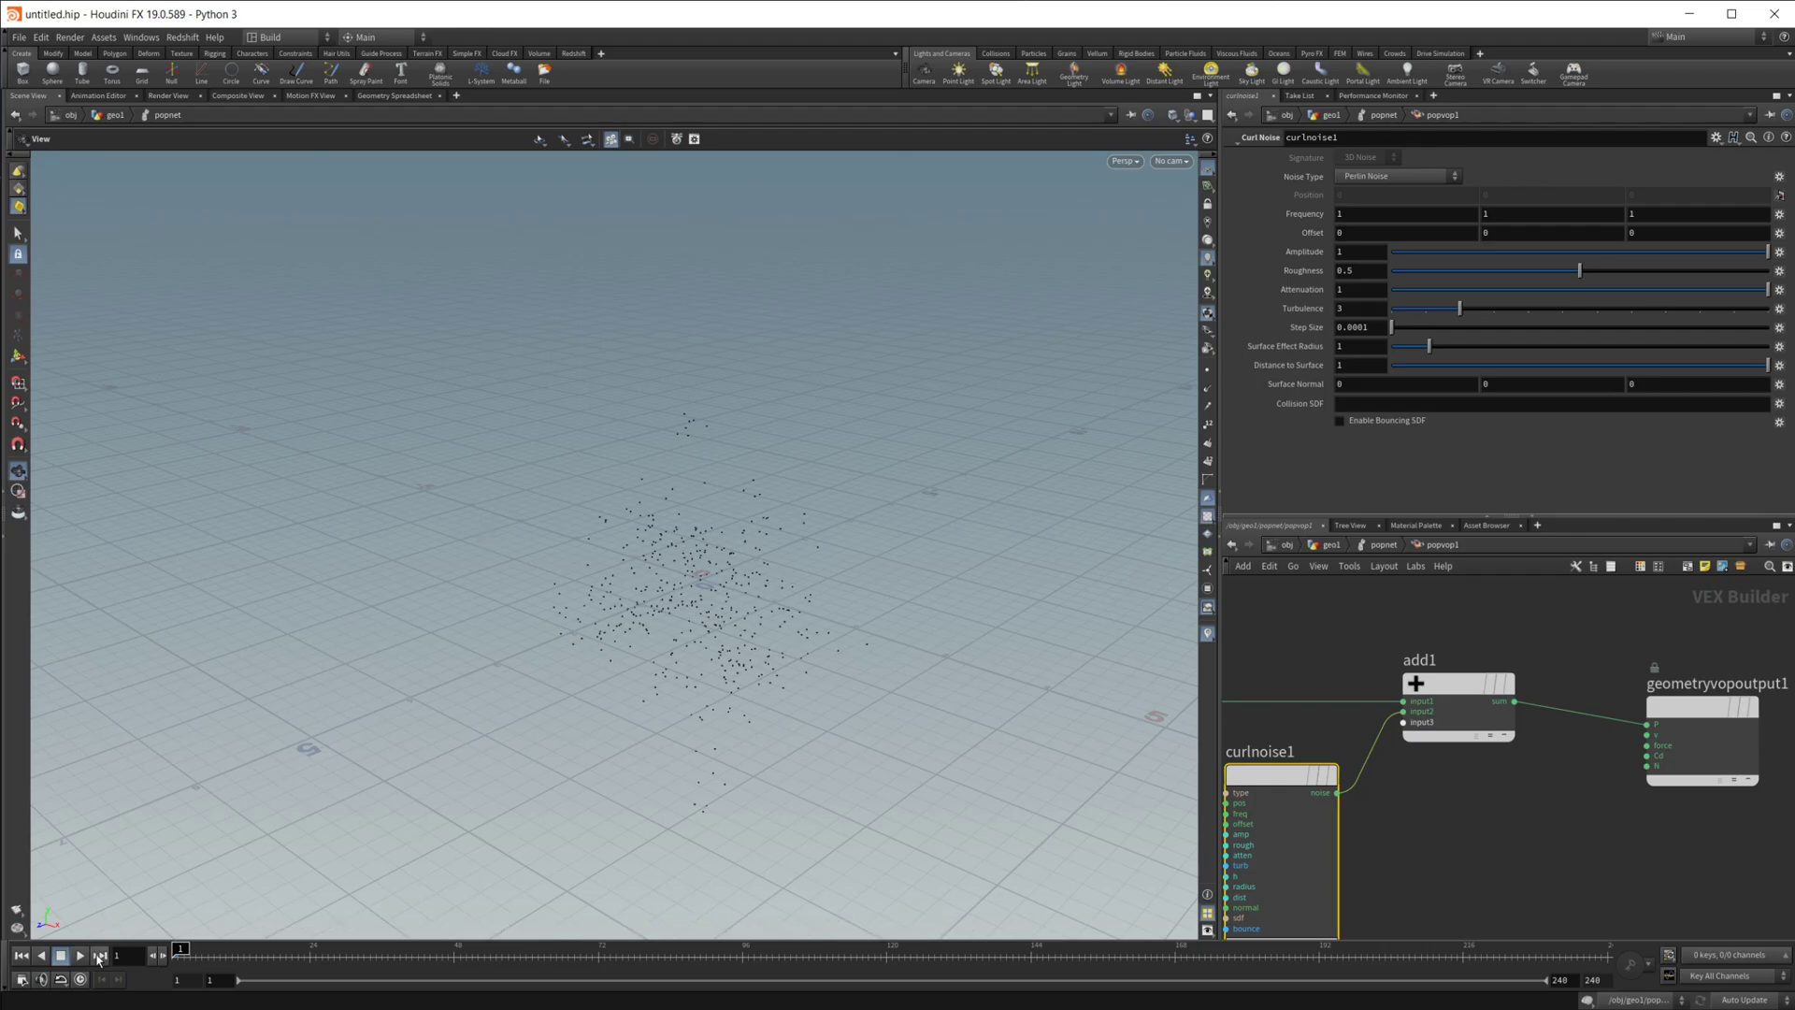
click(79, 954)
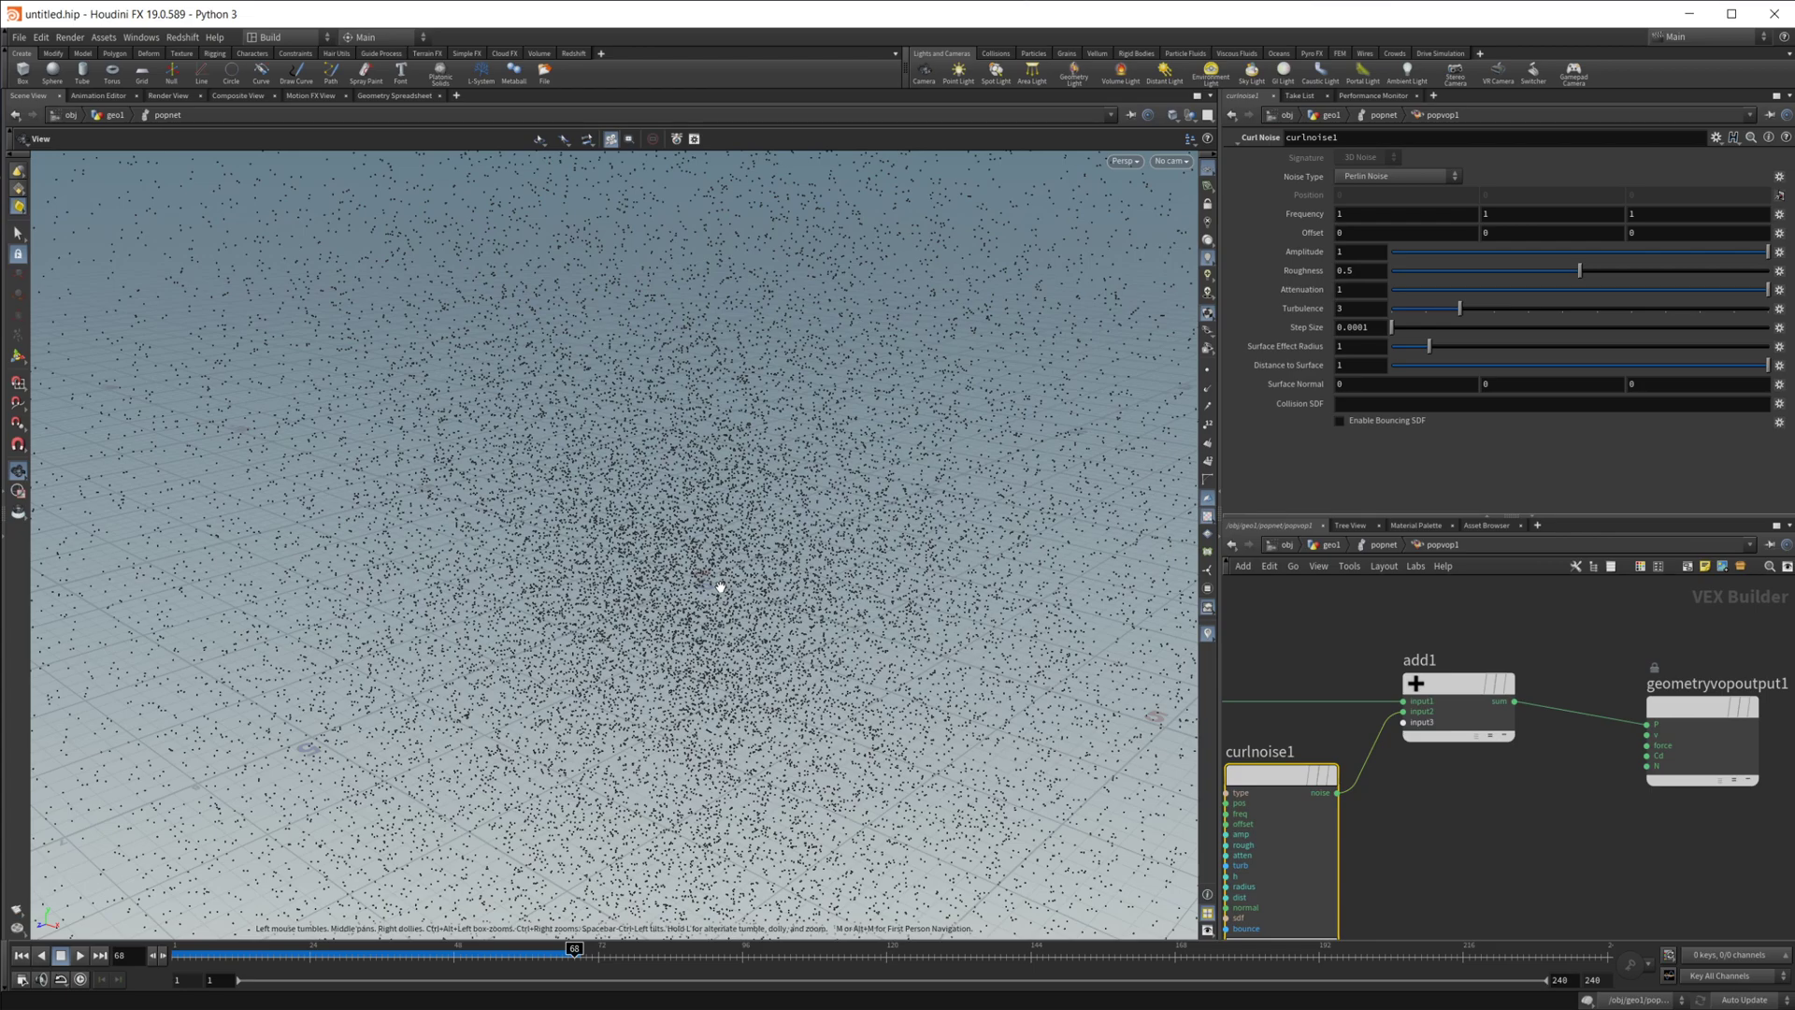
- Set the viewport's background color scheme to Dark and hide the reference grid
key(d)
click(781, 442)
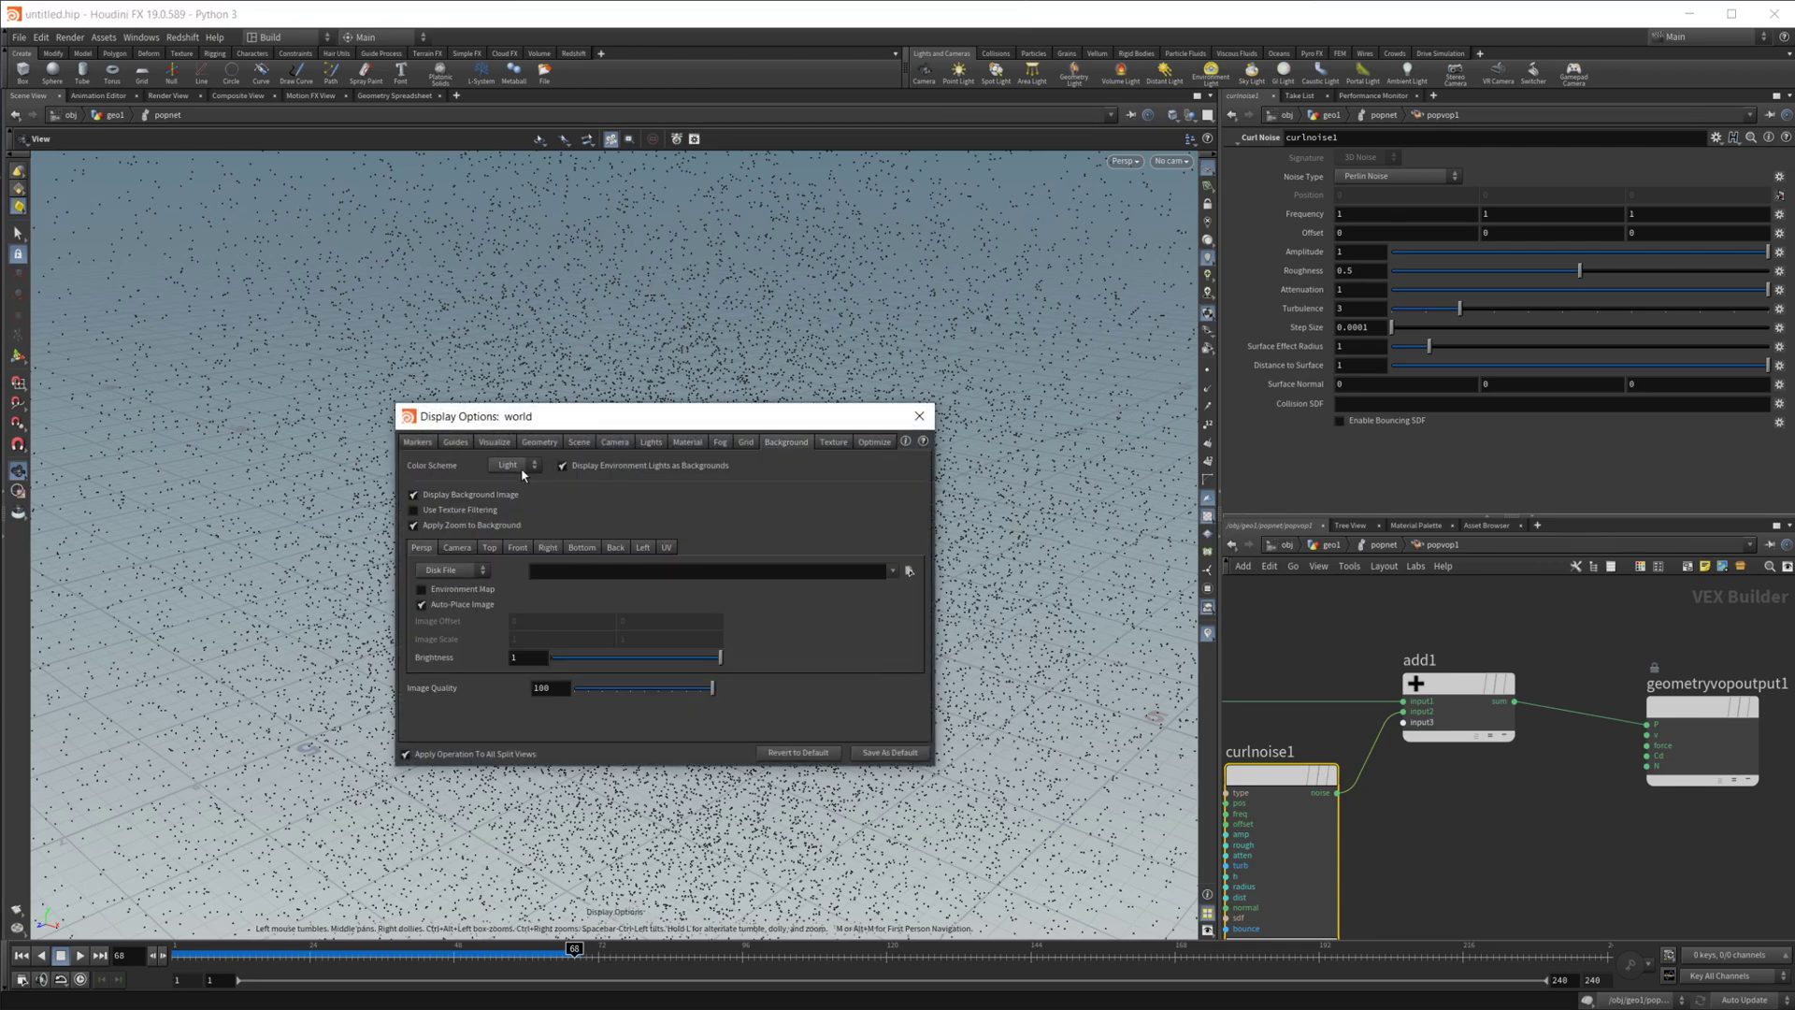
click(505, 495)
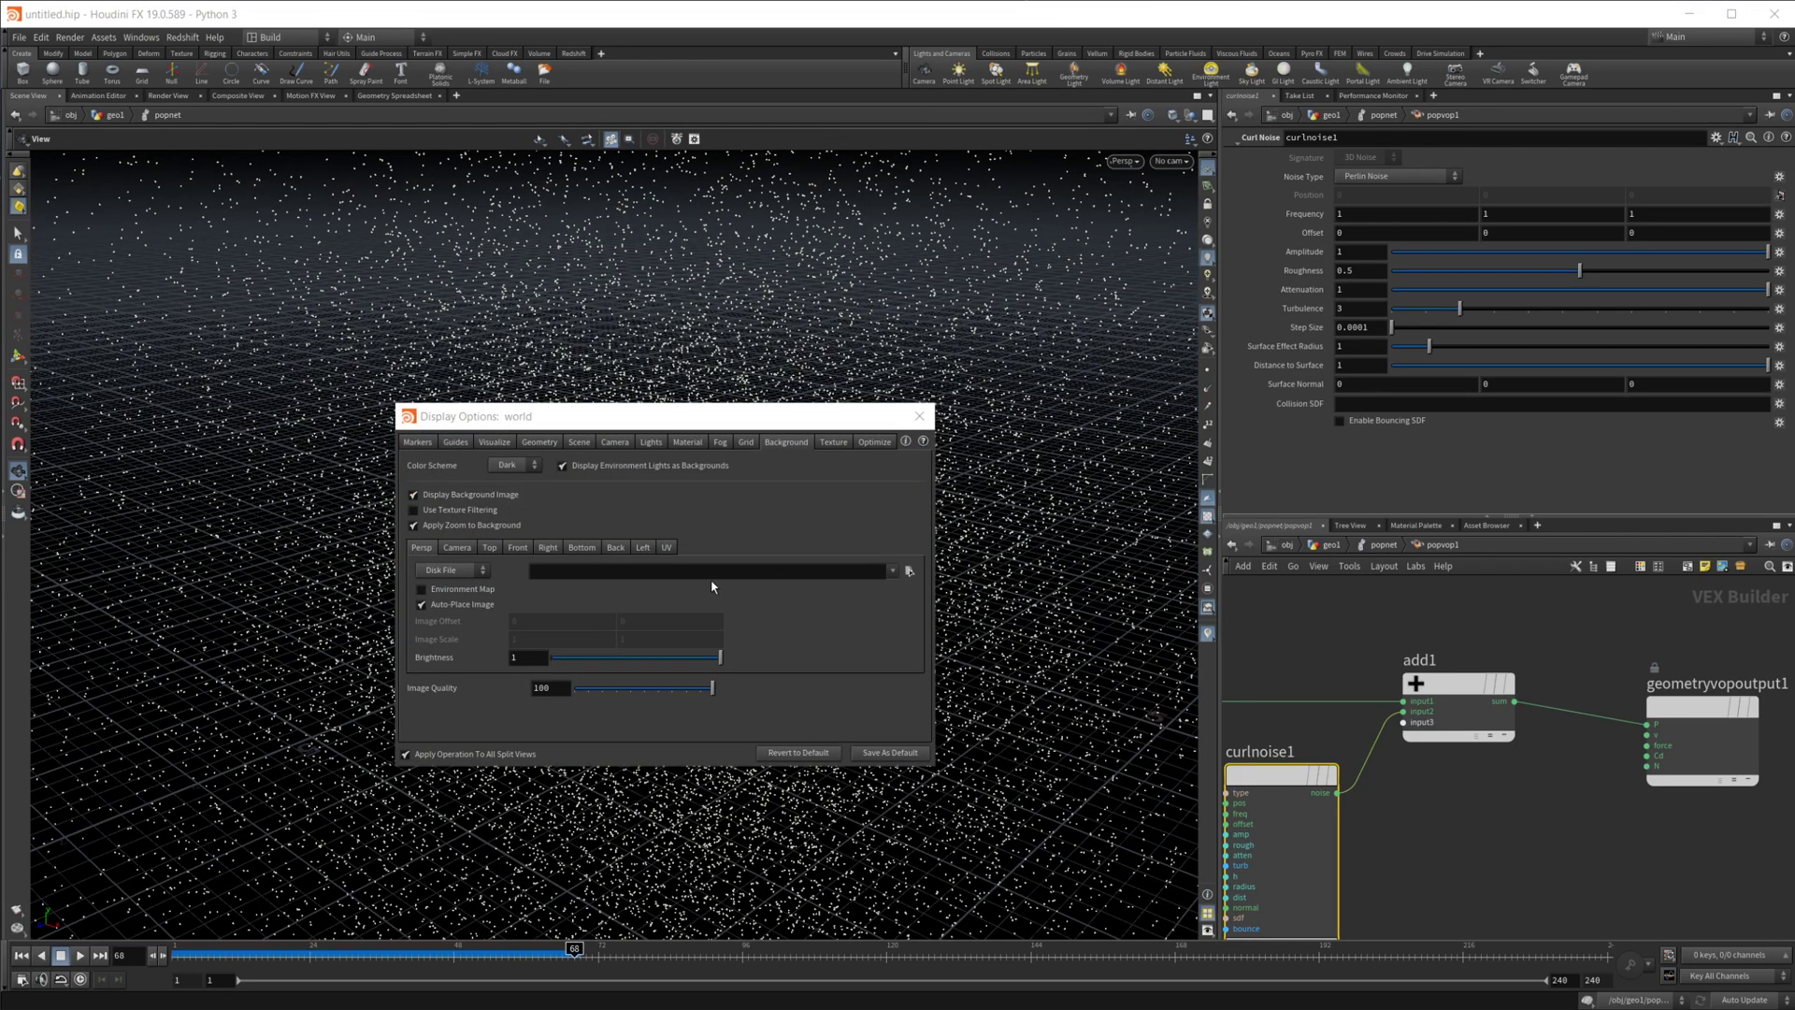
click(918, 416)
click(1206, 170)
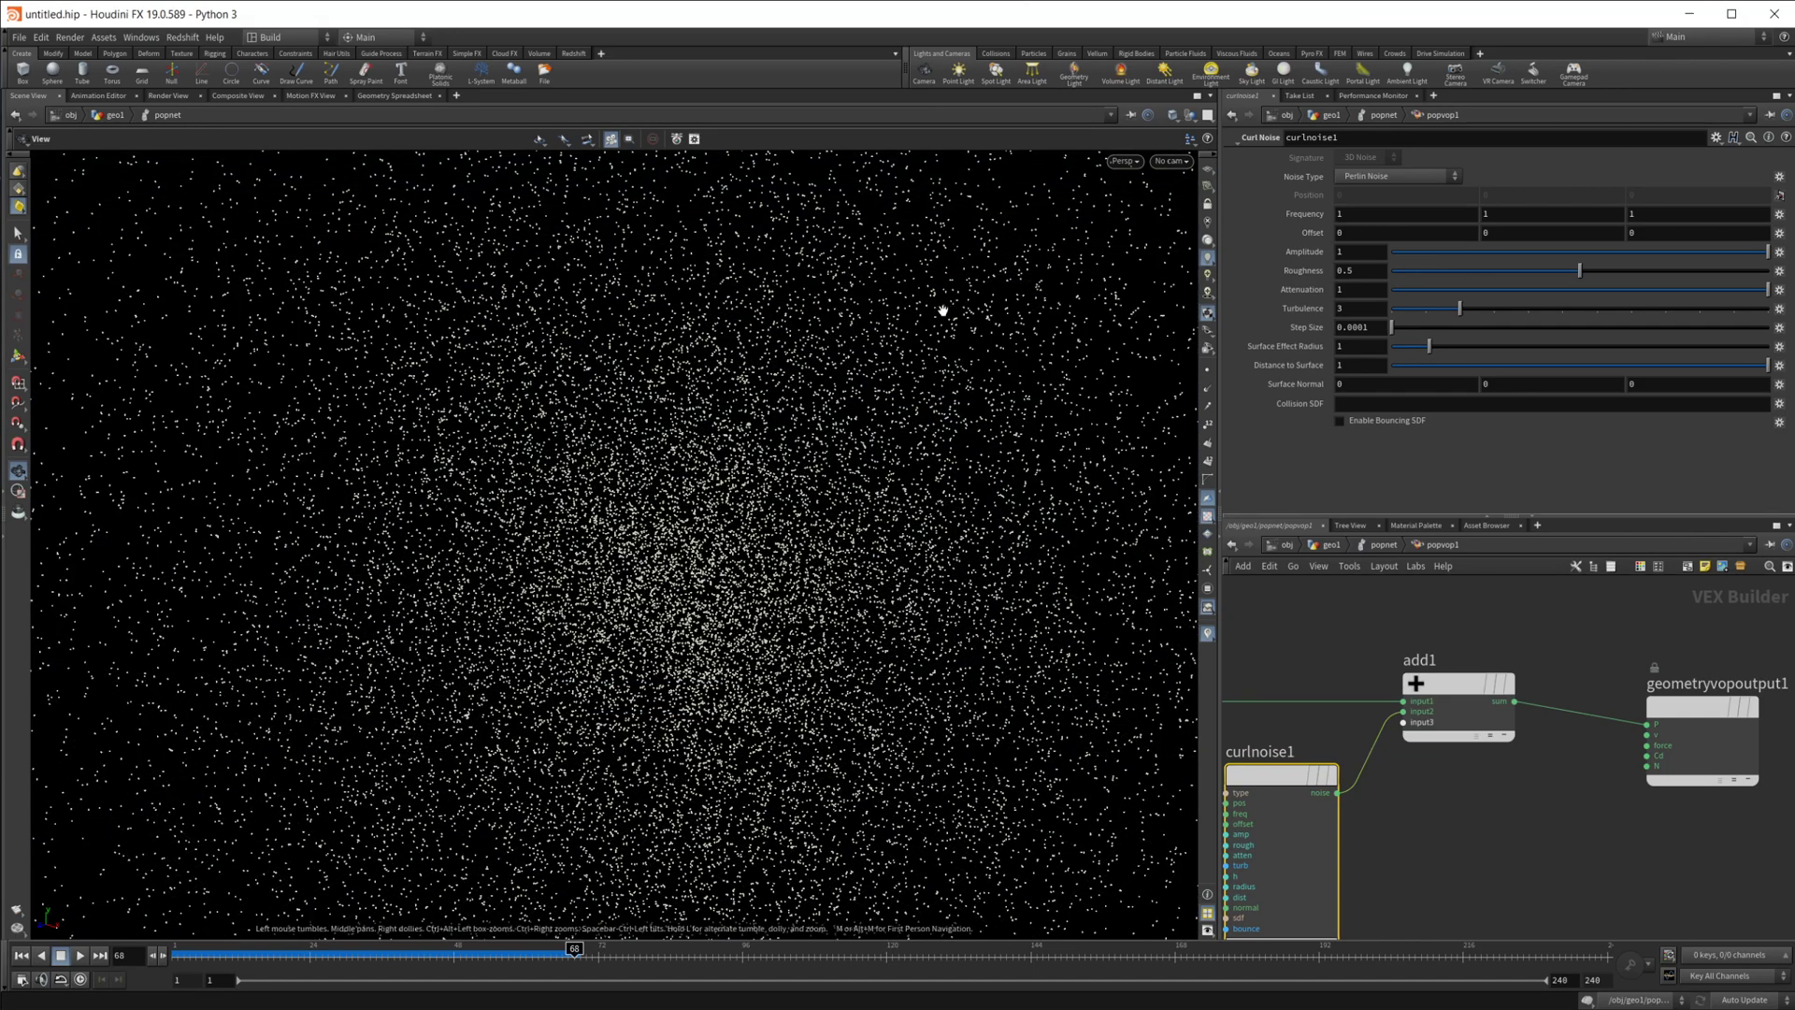
- Return to the first frame and set the Curl Noise amplitude to .03
click(21, 955)
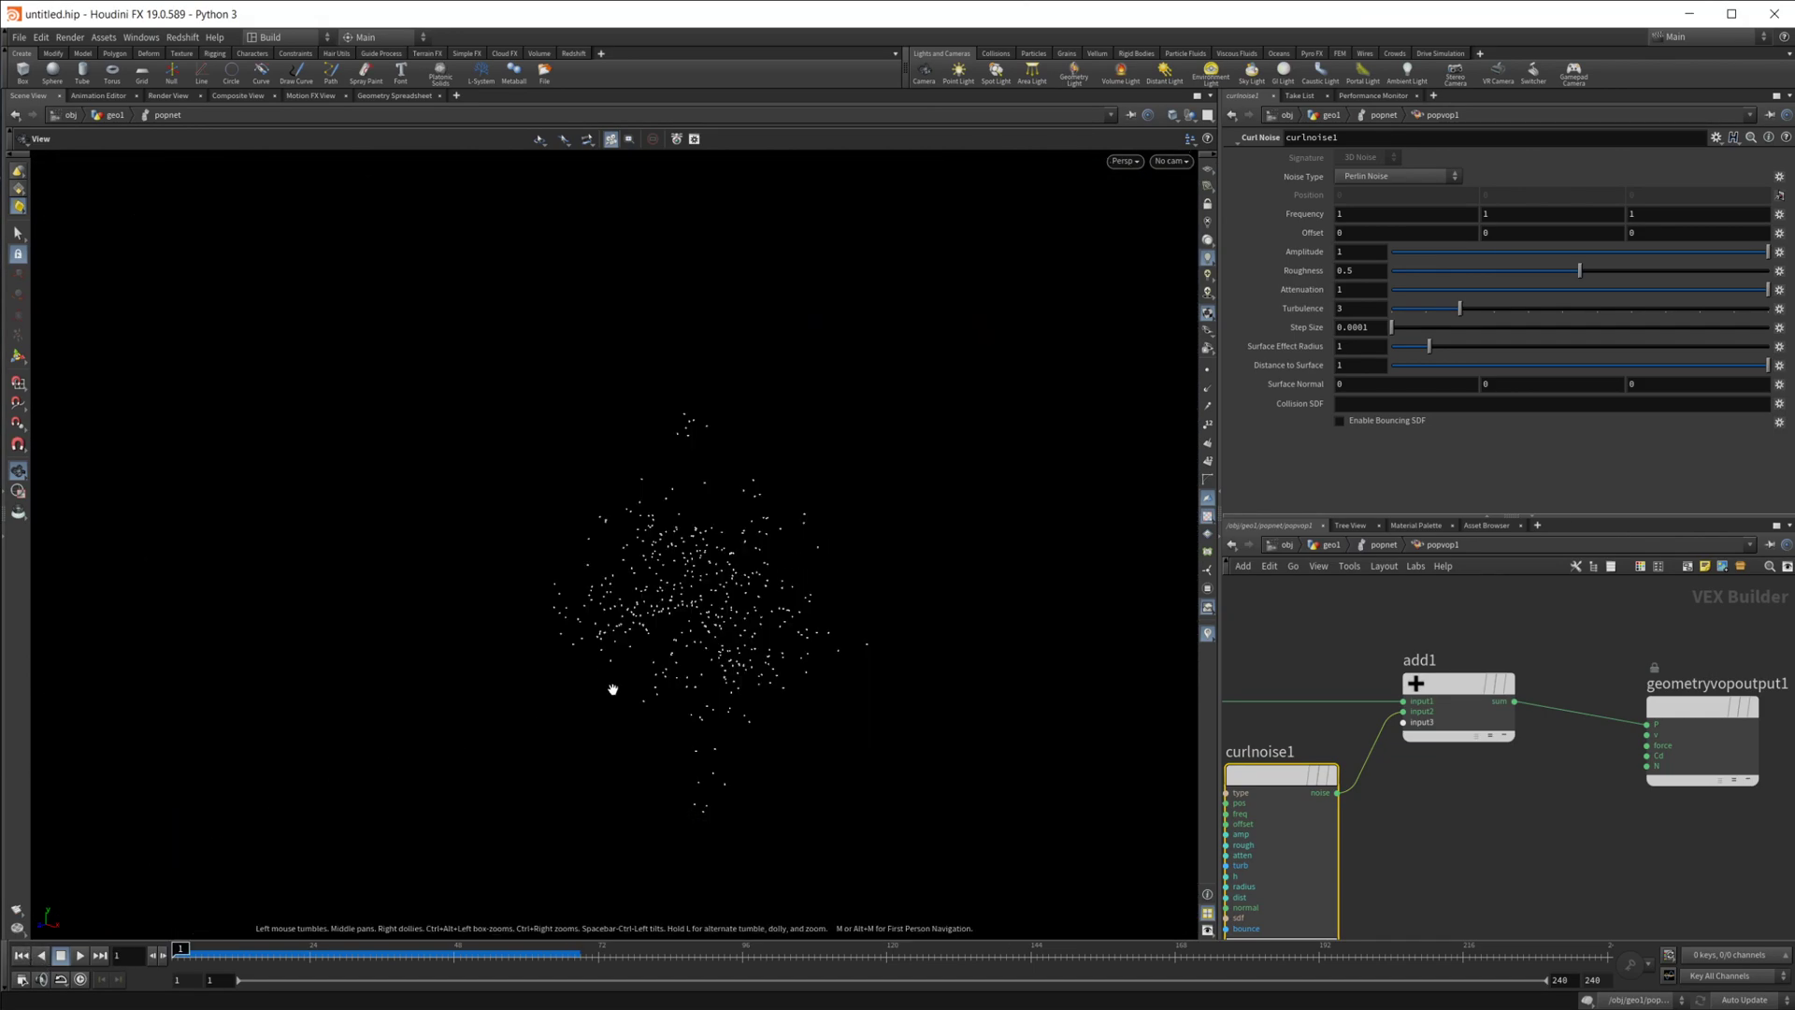
middle_drag(1455, 848, 1549, 878)
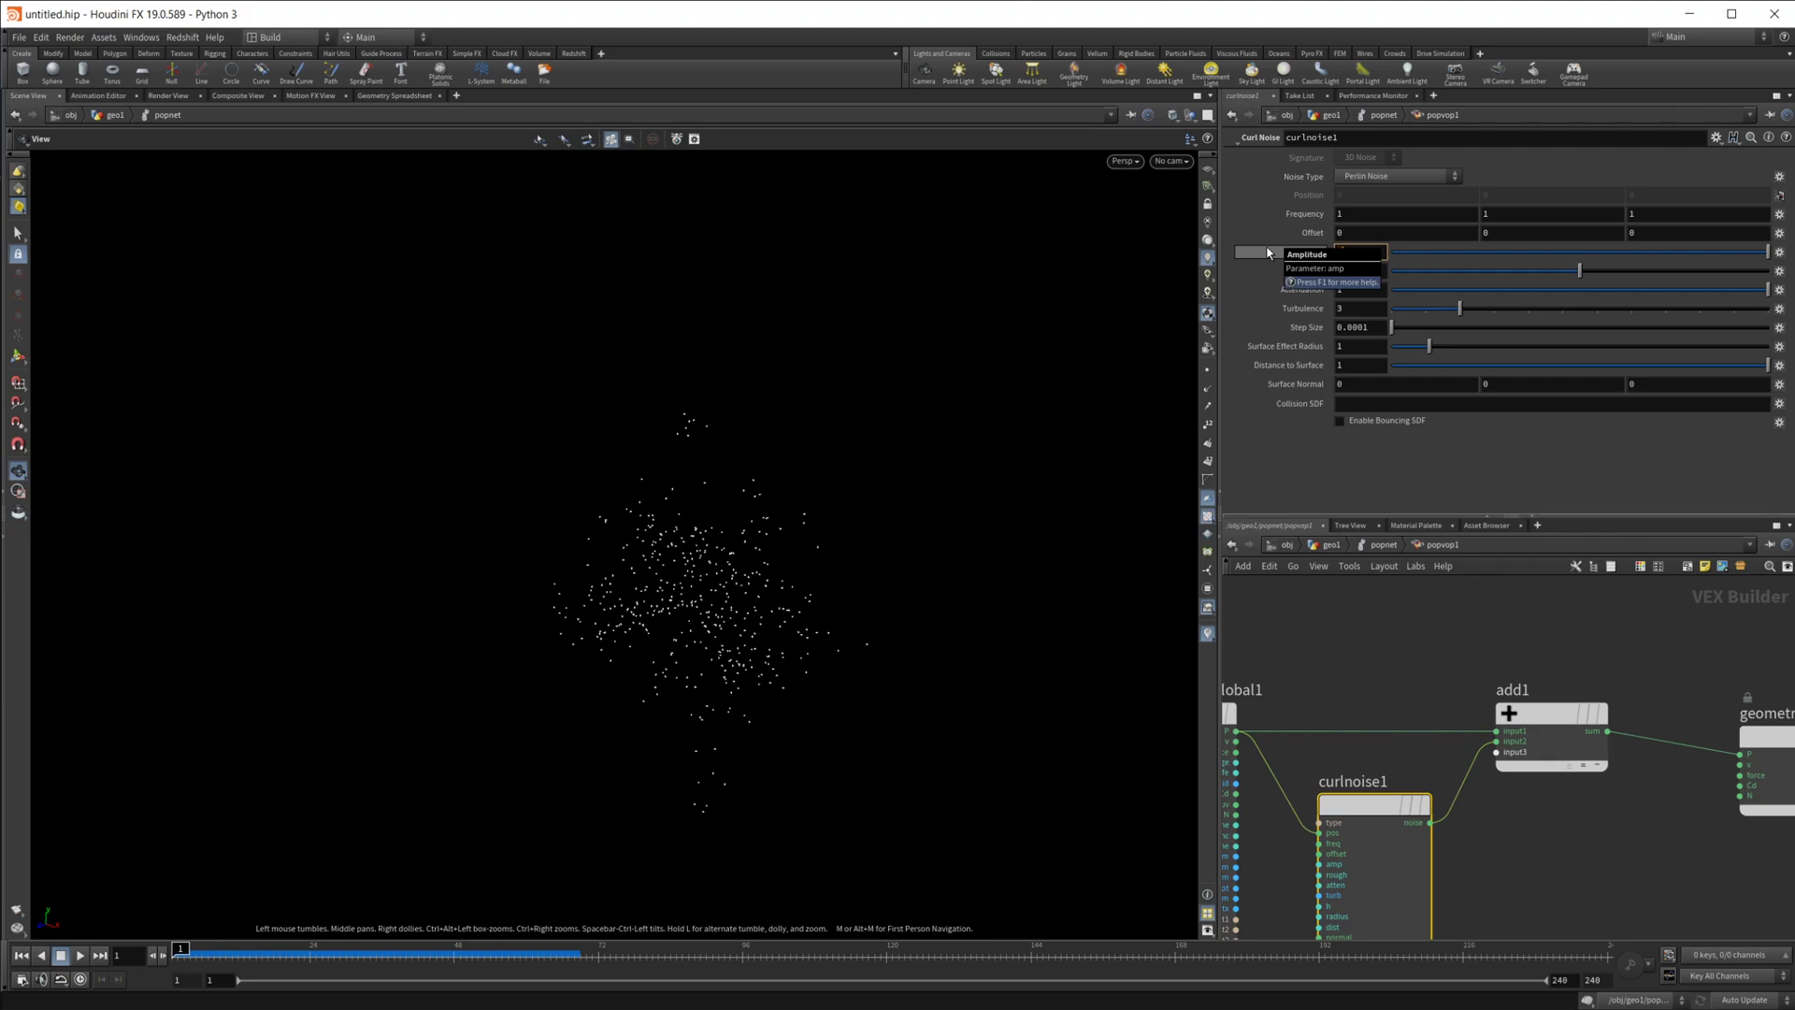
text(.03)
key(Return)
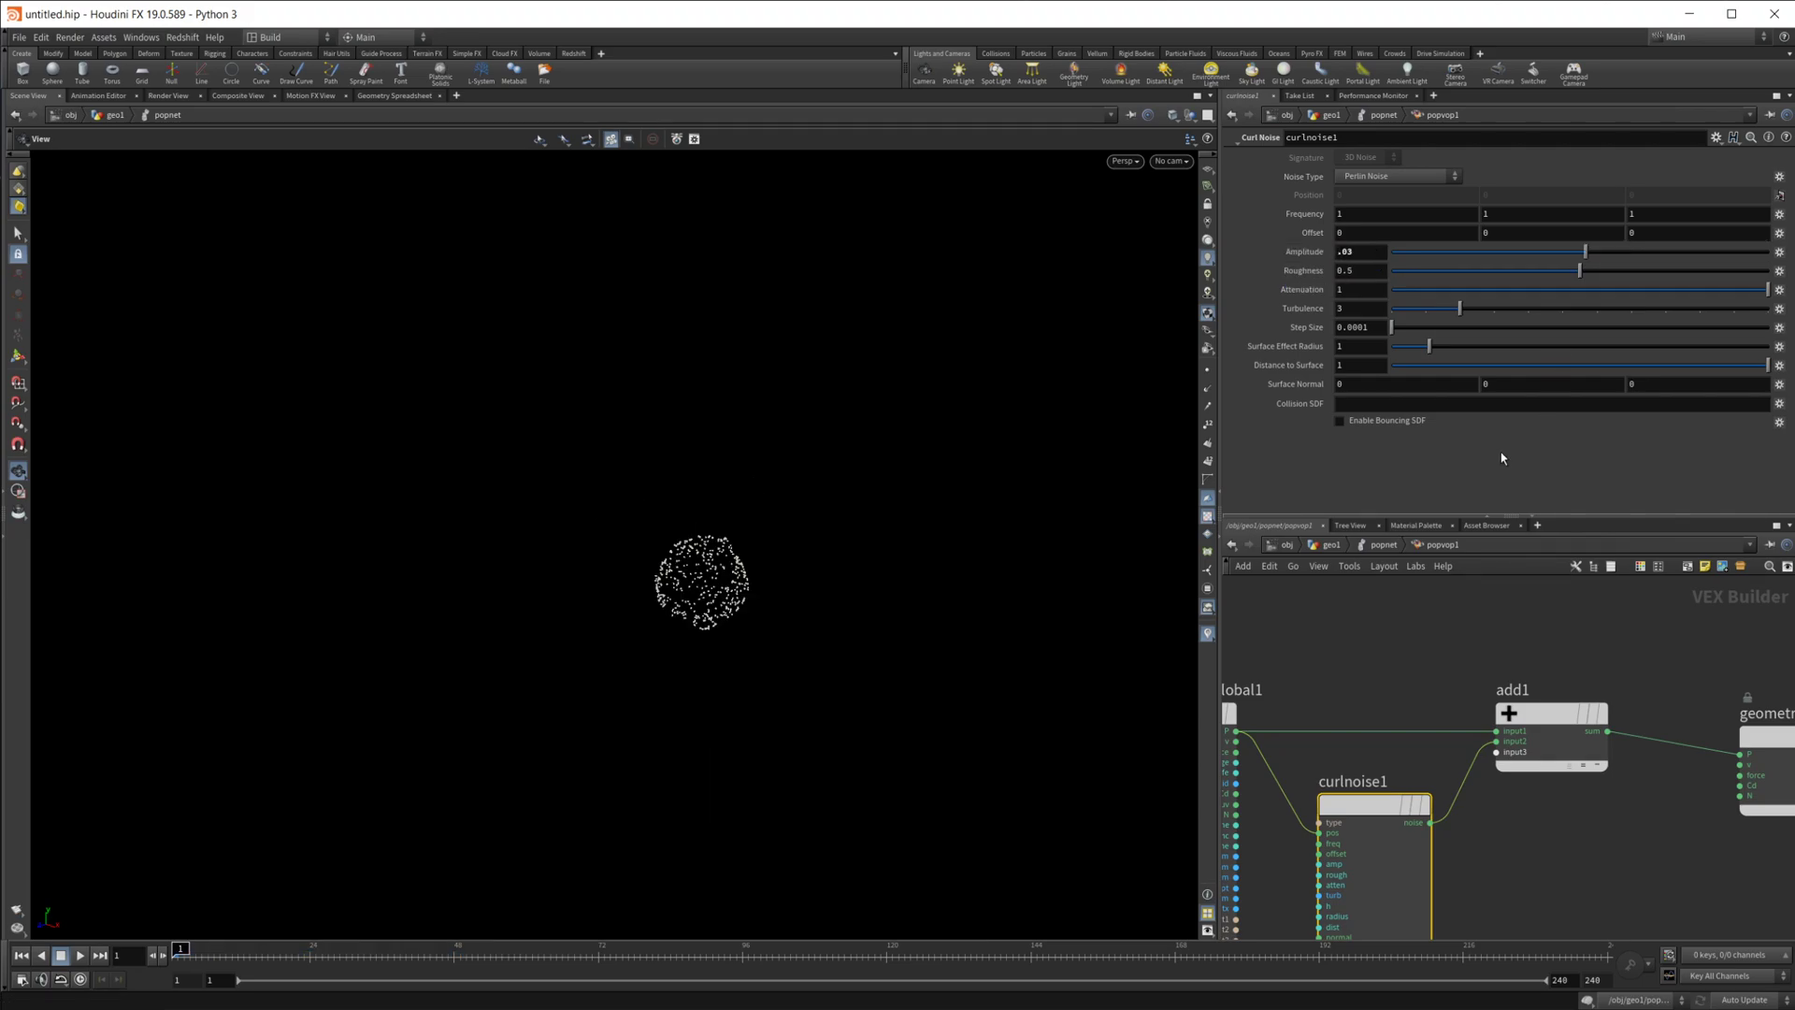
- Play the simulation and inspect how the particles spread with the new noise amplitude
click(81, 958)
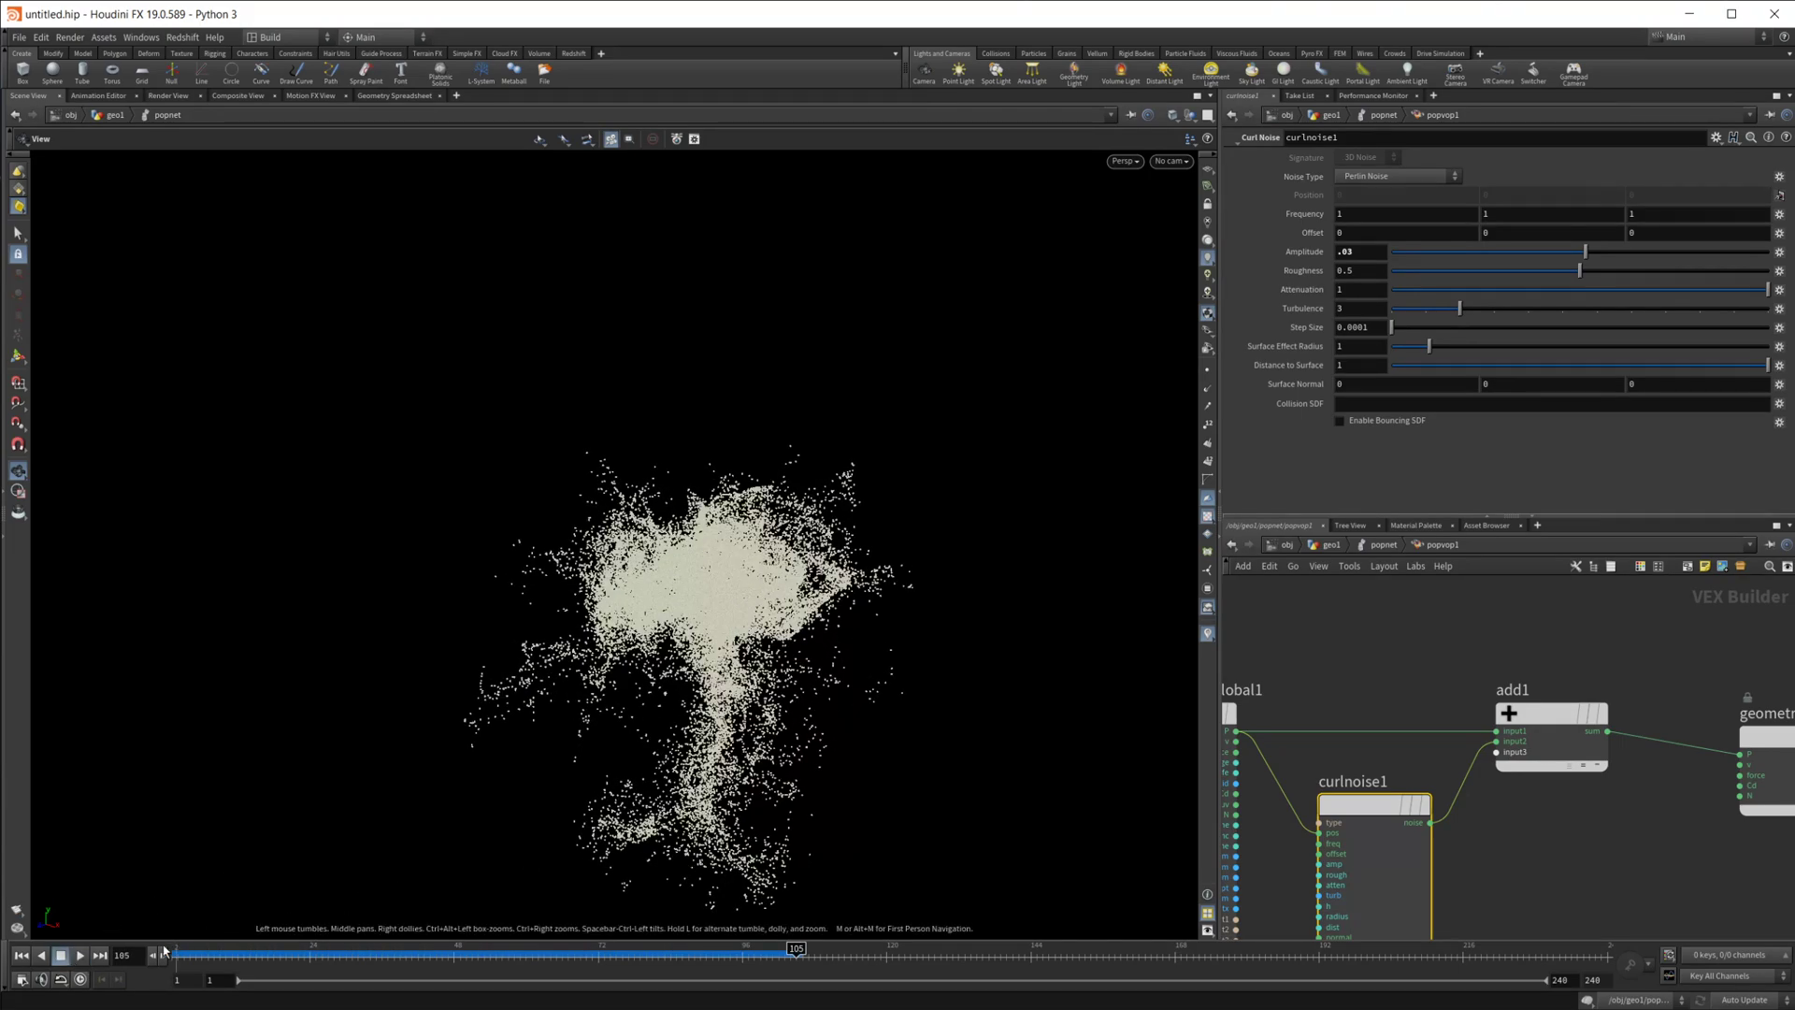
drag(640, 733, 391, 866)
drag(437, 722, 599, 730)
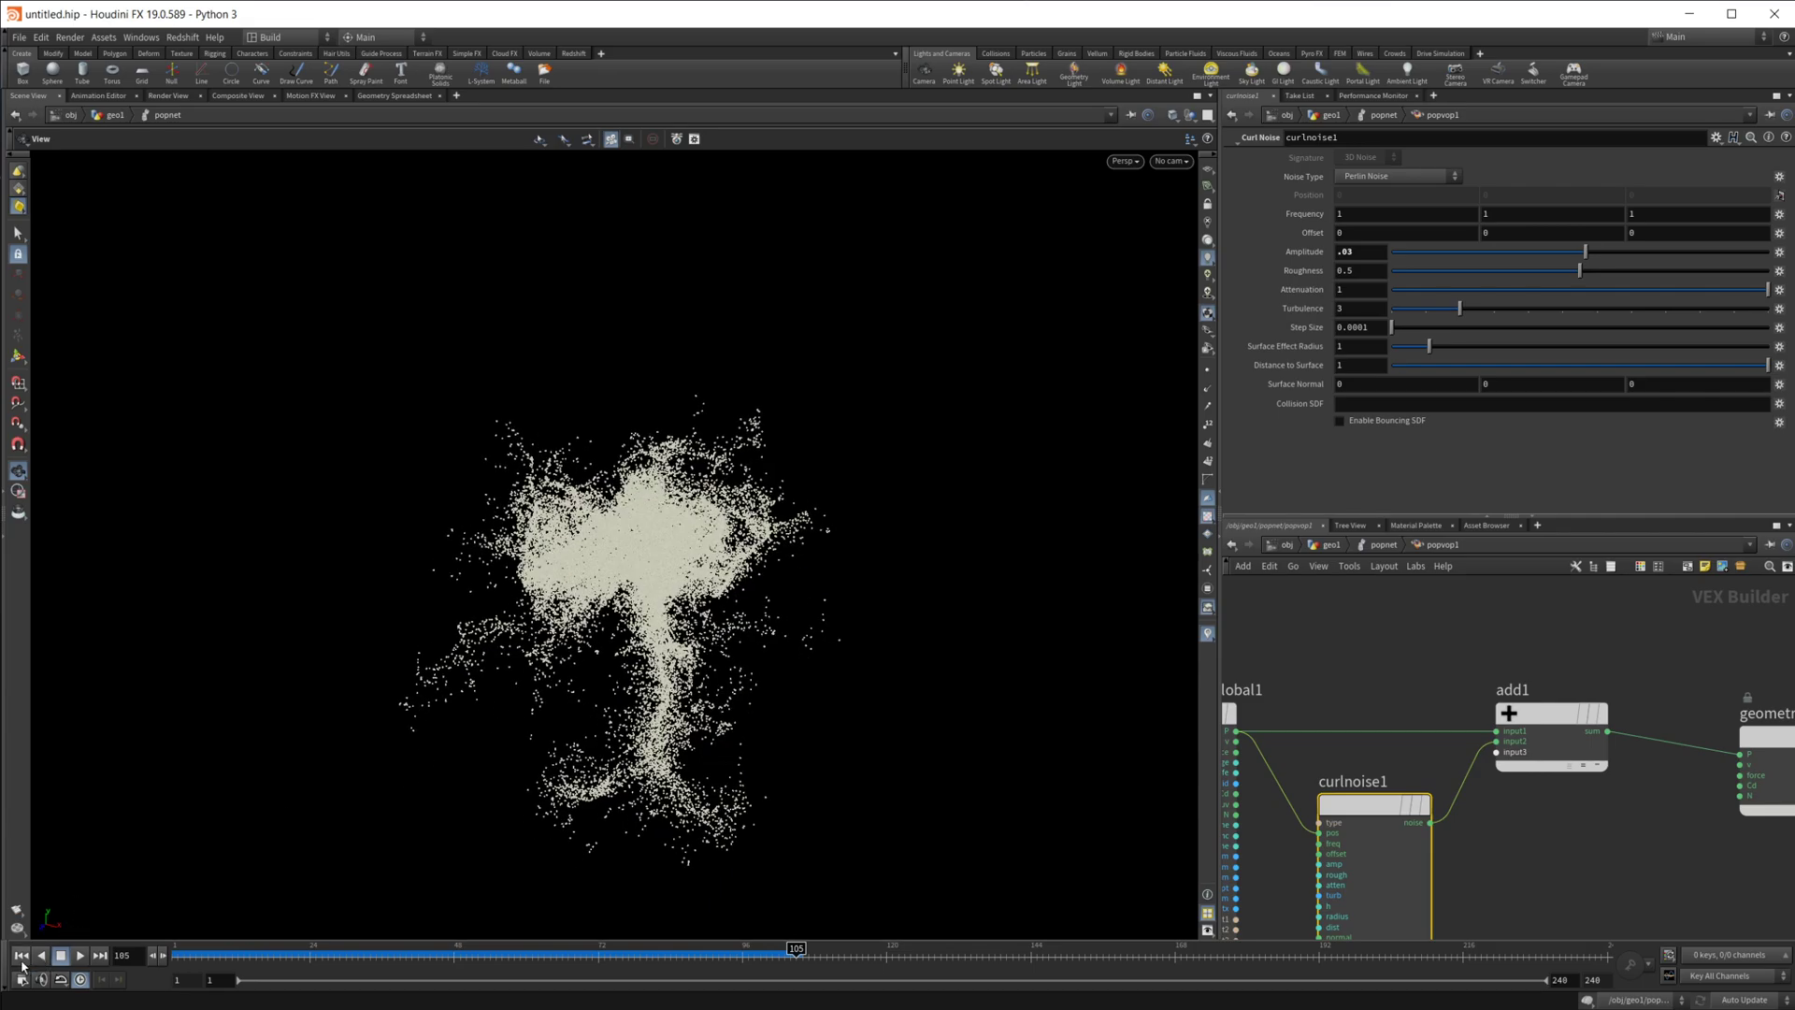
- Replay the particle simulation from the first frame, then stop playback
click(20, 955)
click(80, 955)
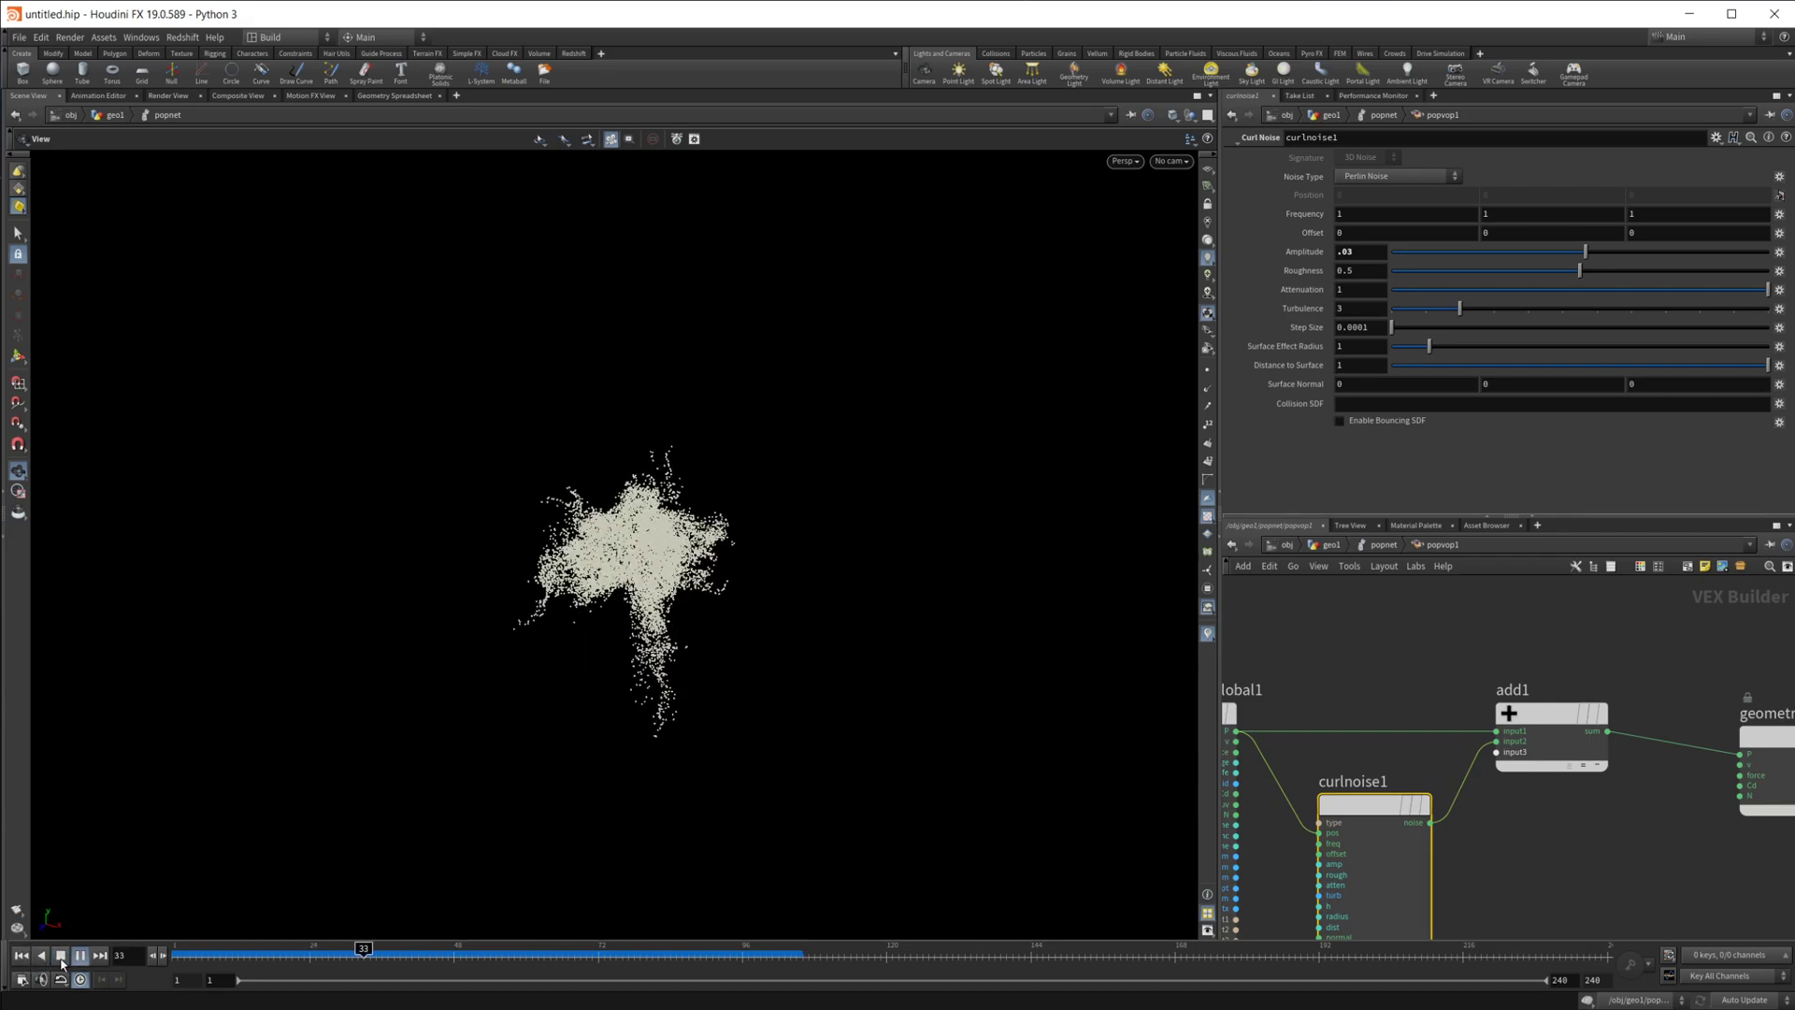
click(82, 955)
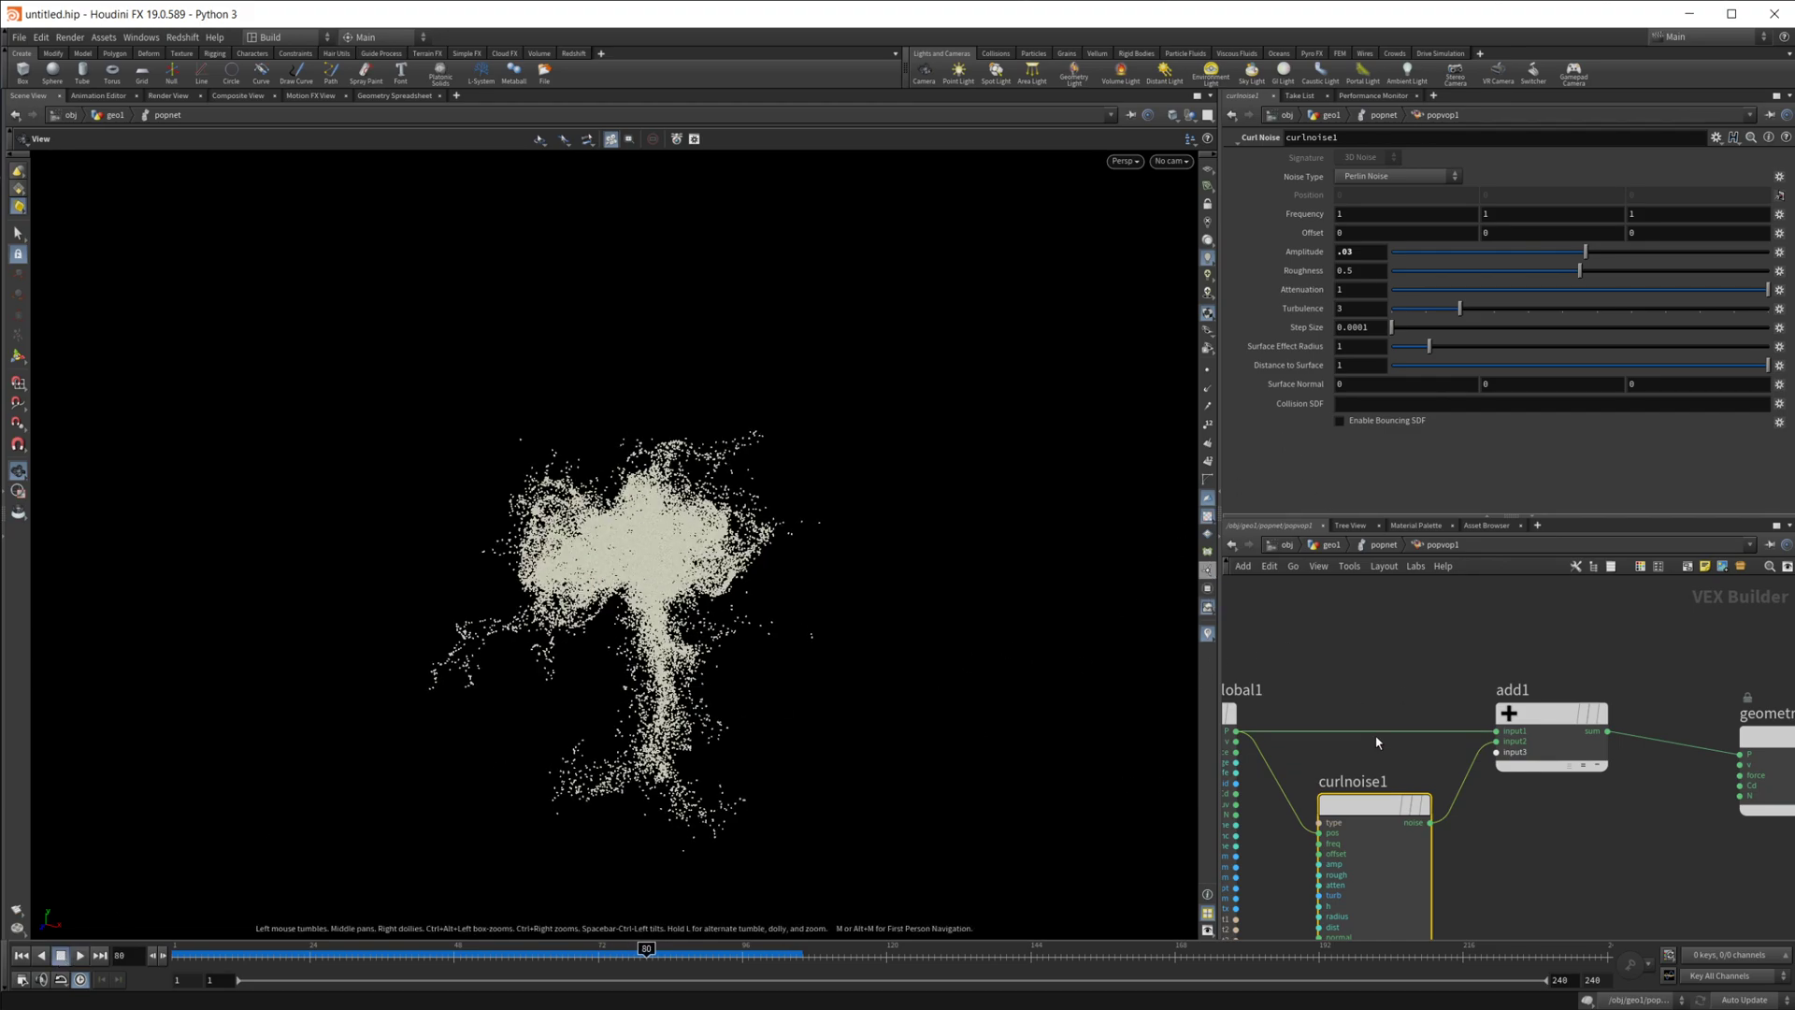
- Set the Curl Noise type to Original Perlin Noise and replay the simulation from the first frame
click(1343, 178)
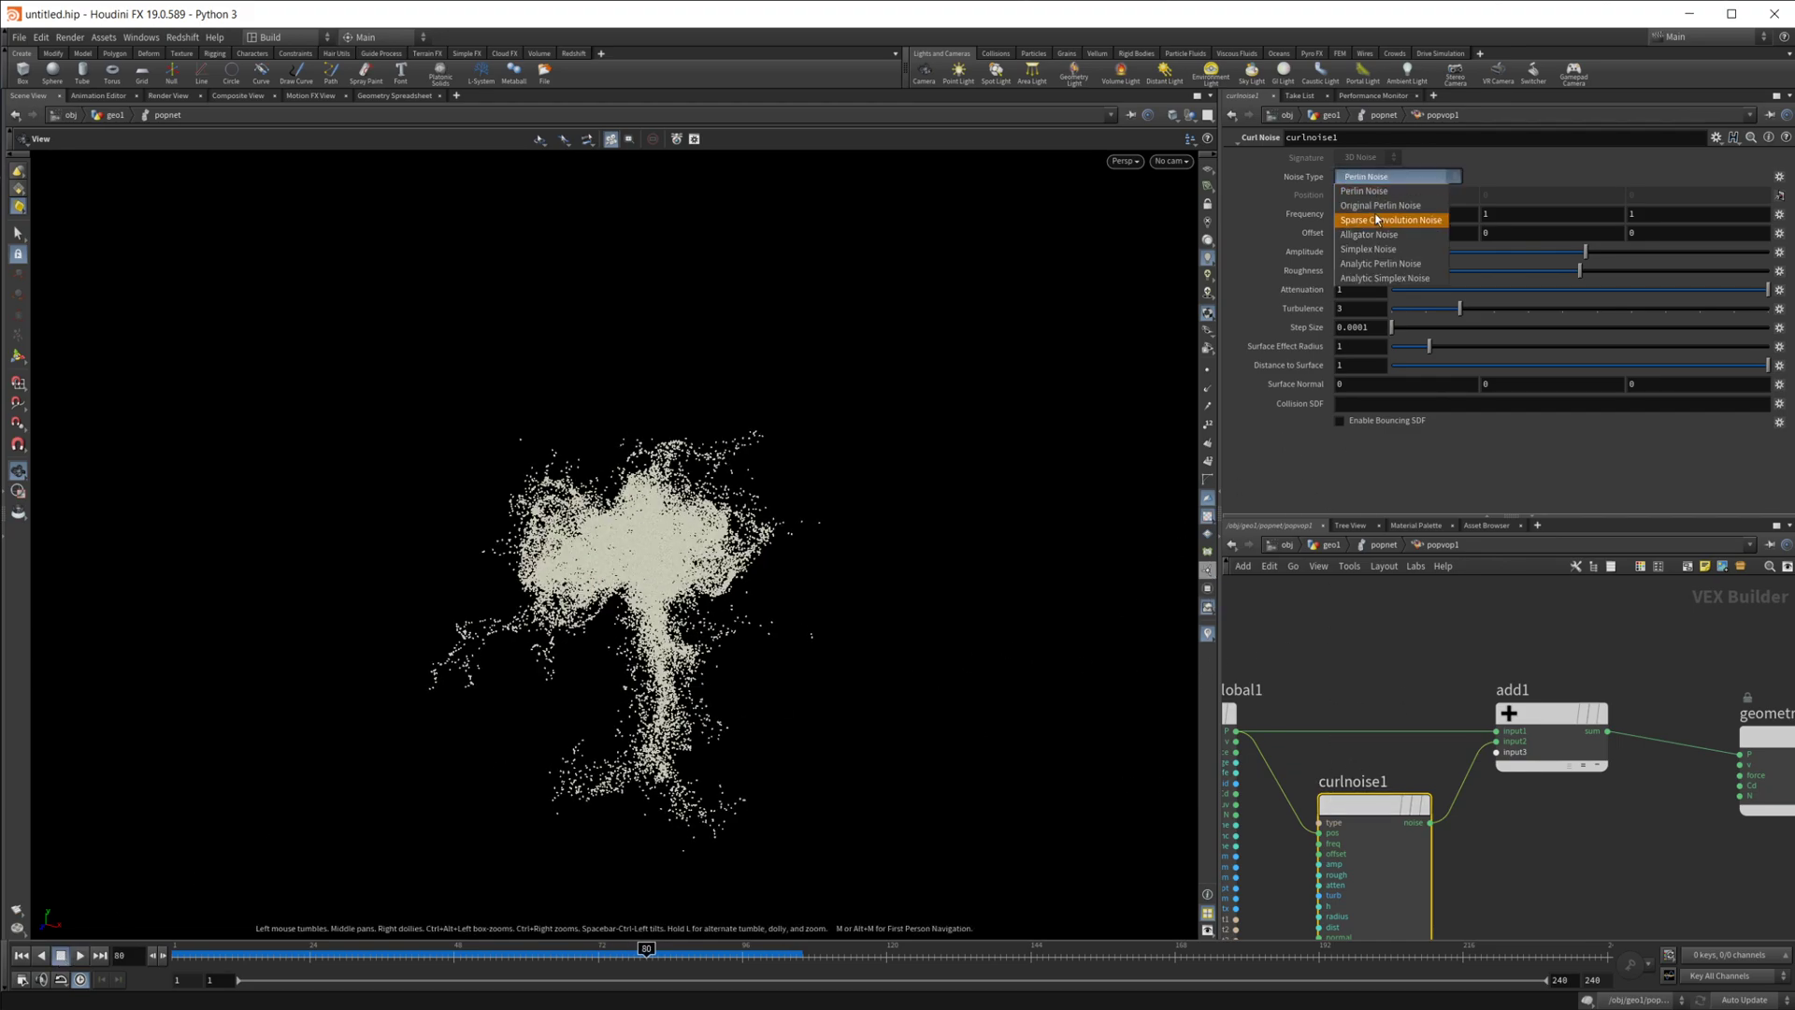
click(1365, 200)
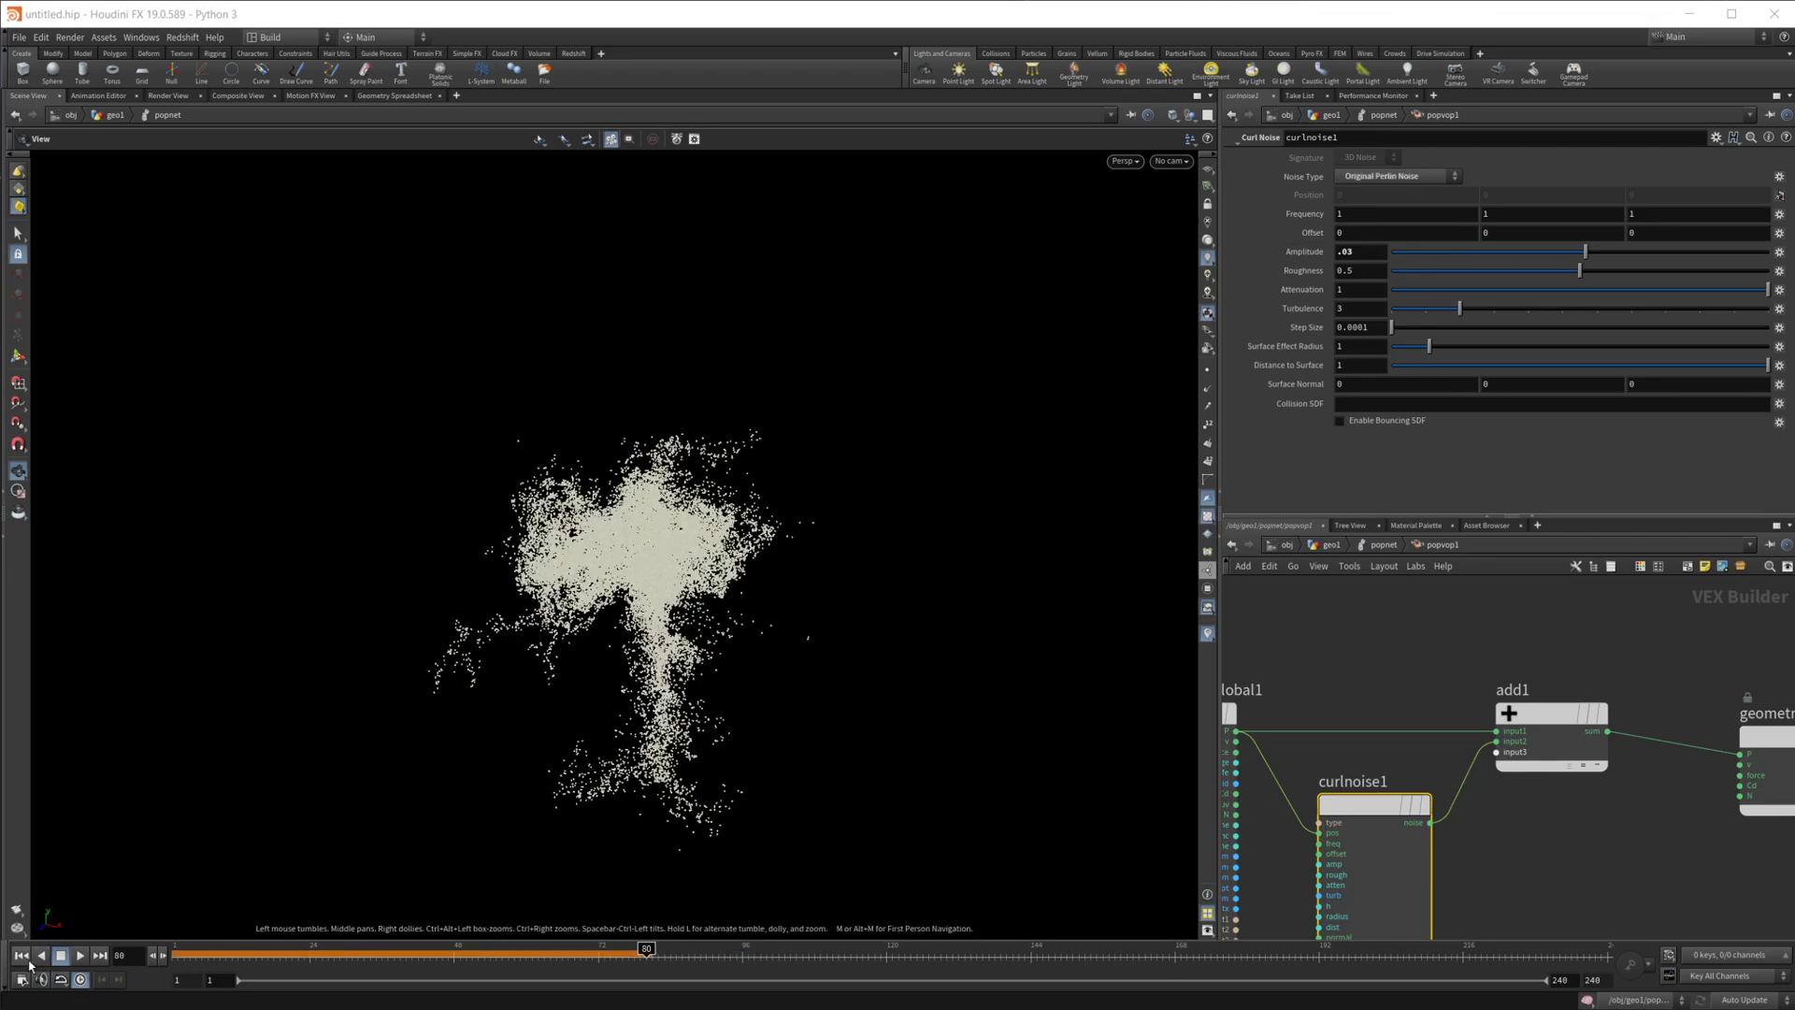
click(22, 954)
click(79, 954)
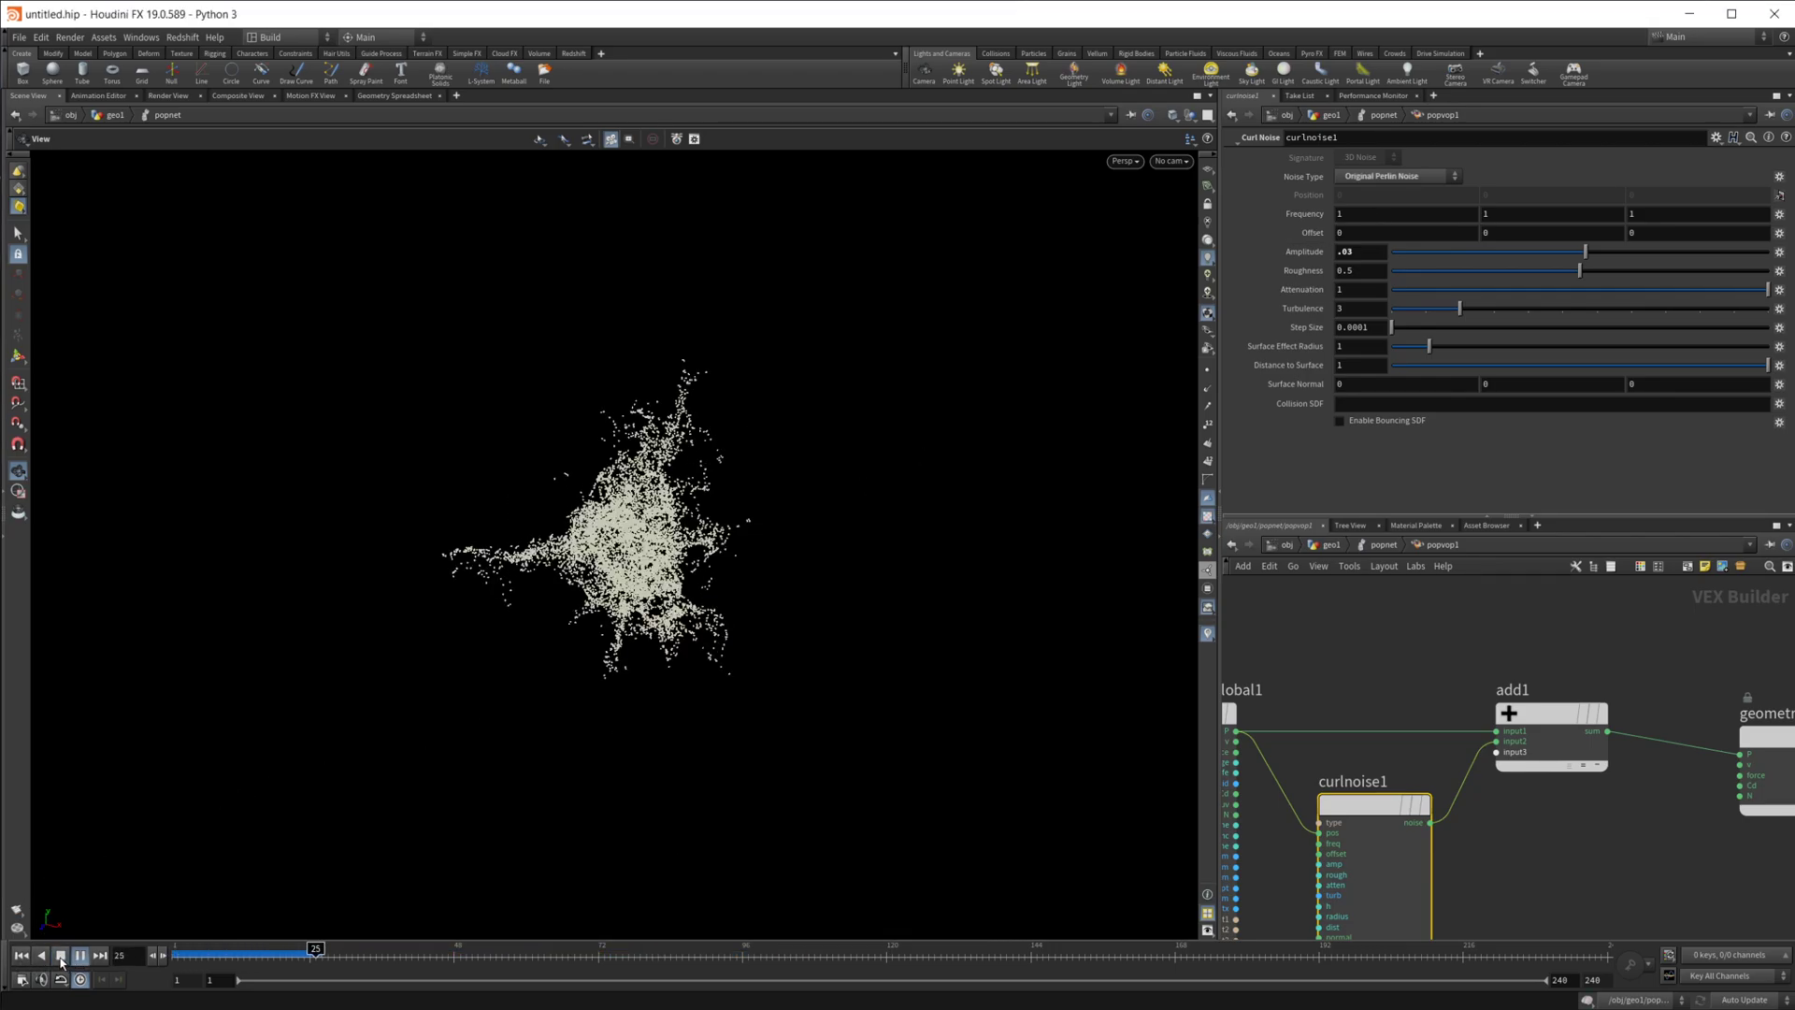
click(61, 956)
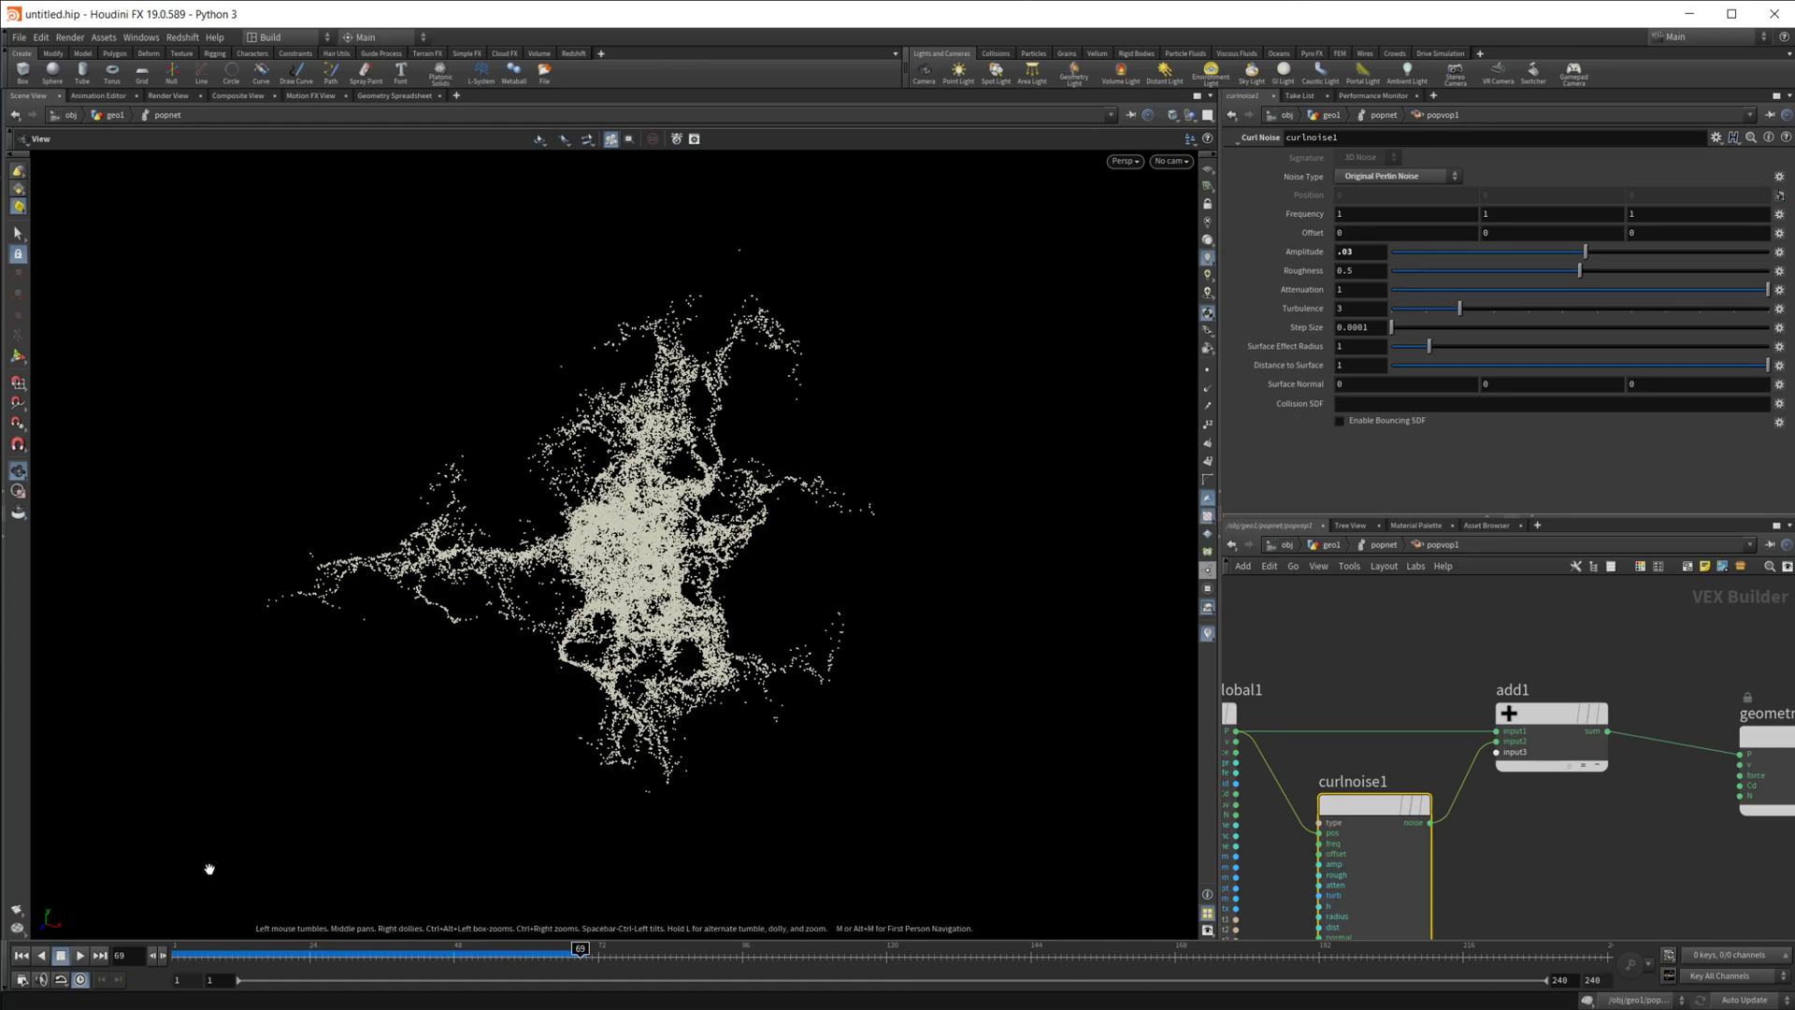
mouse_move(494, 592)
mouse_down()
mouse_move(435, 476)
mouse_move(661, 509)
mouse_move(491, 603)
mouse_move(458, 588)
mouse_move(317, 682)
mouse_move(541, 634)
mouse_up()
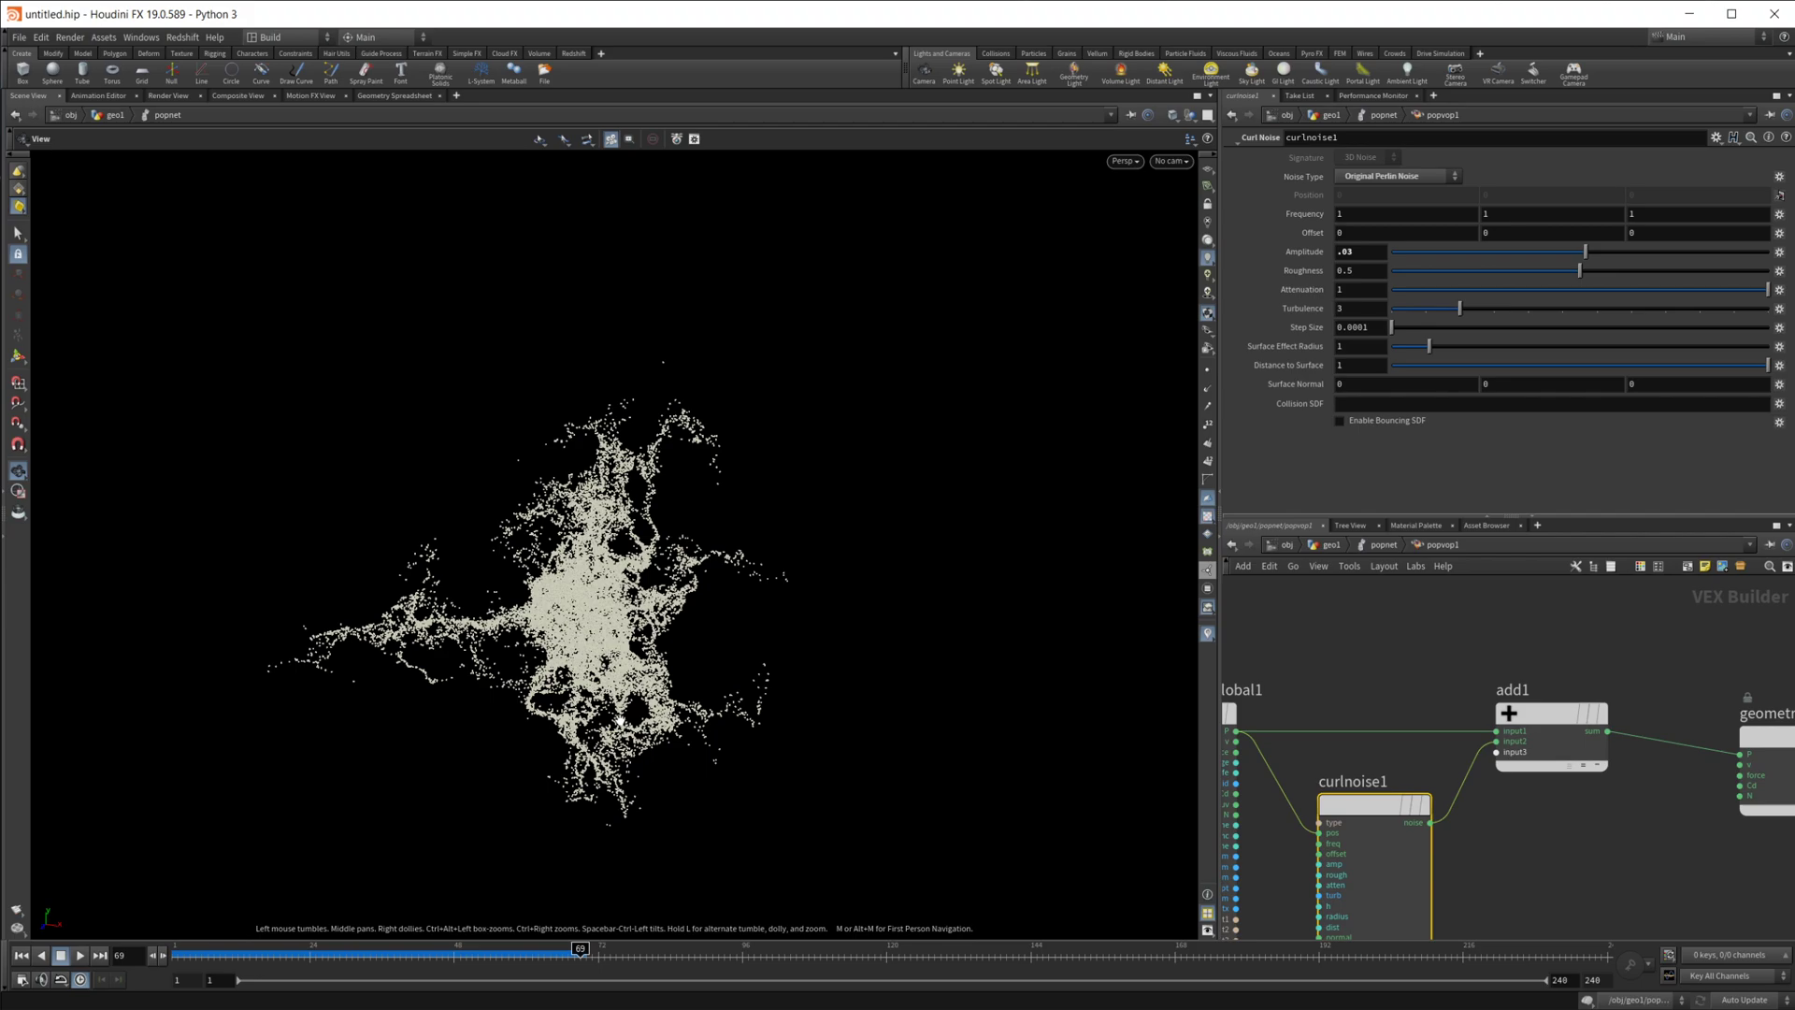
- Try the Simplex Noise type on the Curl Noise, play the simulation and return to the first frame
click(1403, 177)
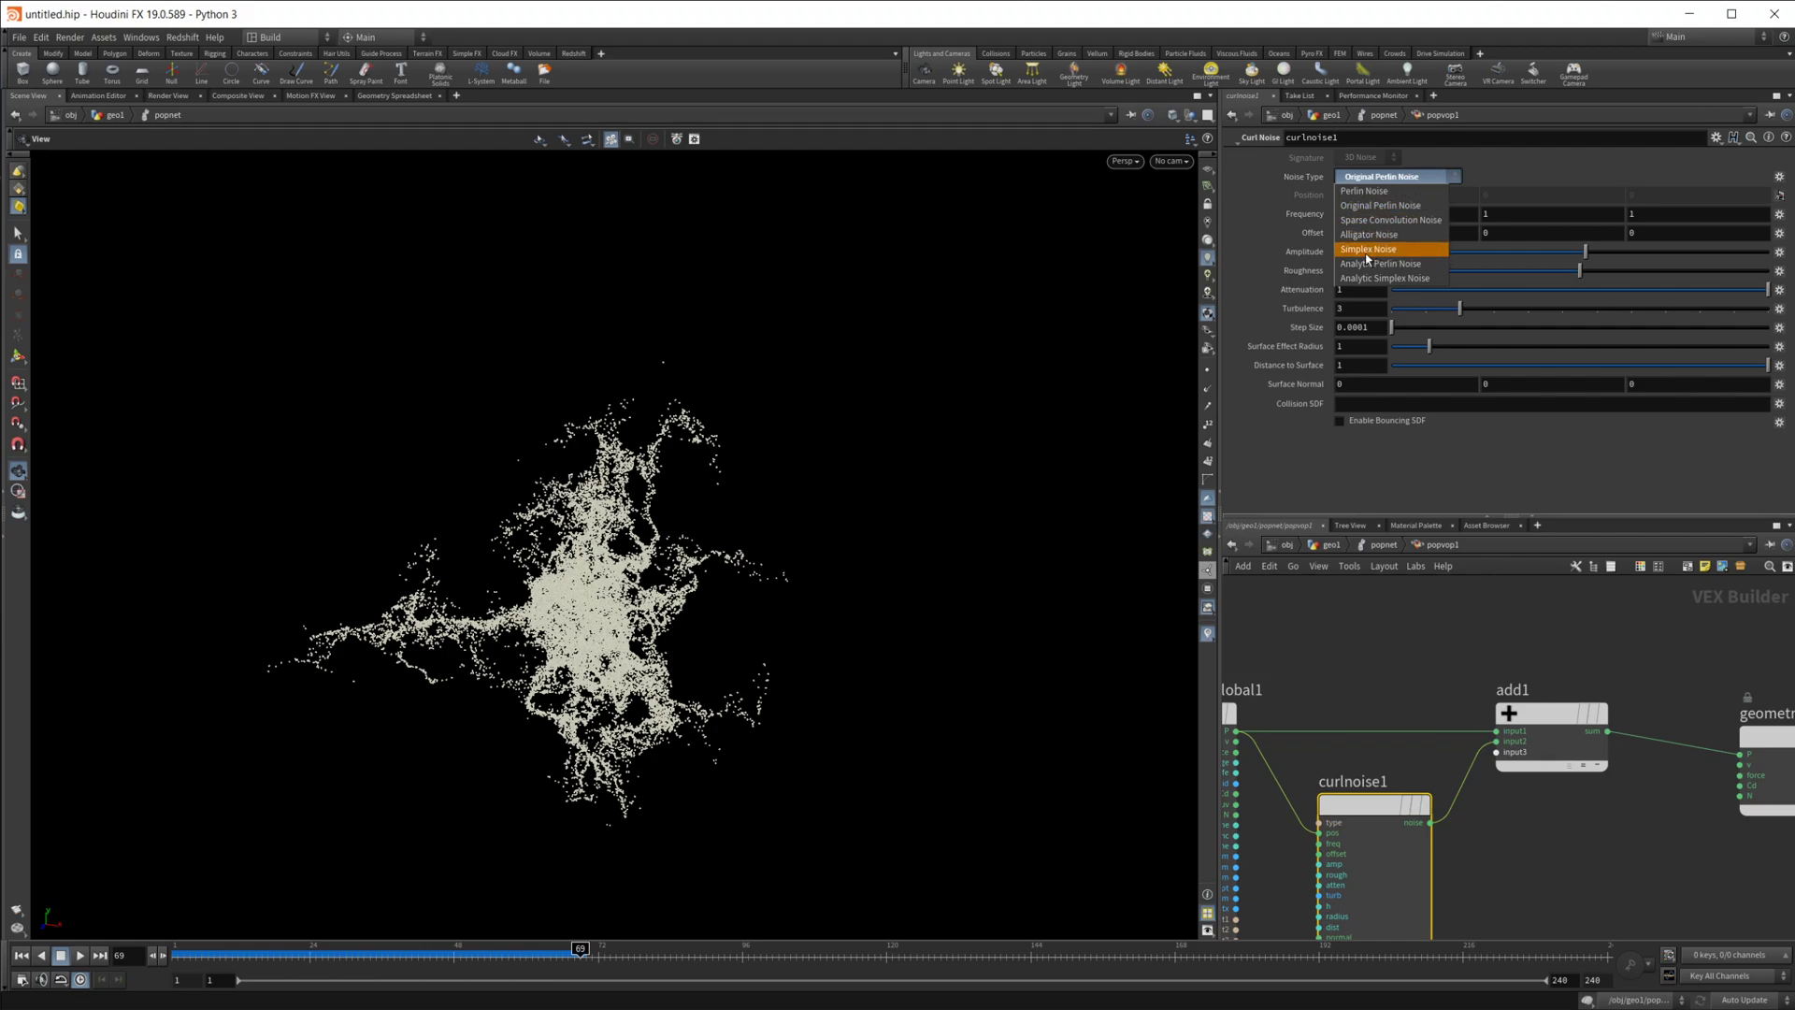
click(1367, 253)
click(20, 955)
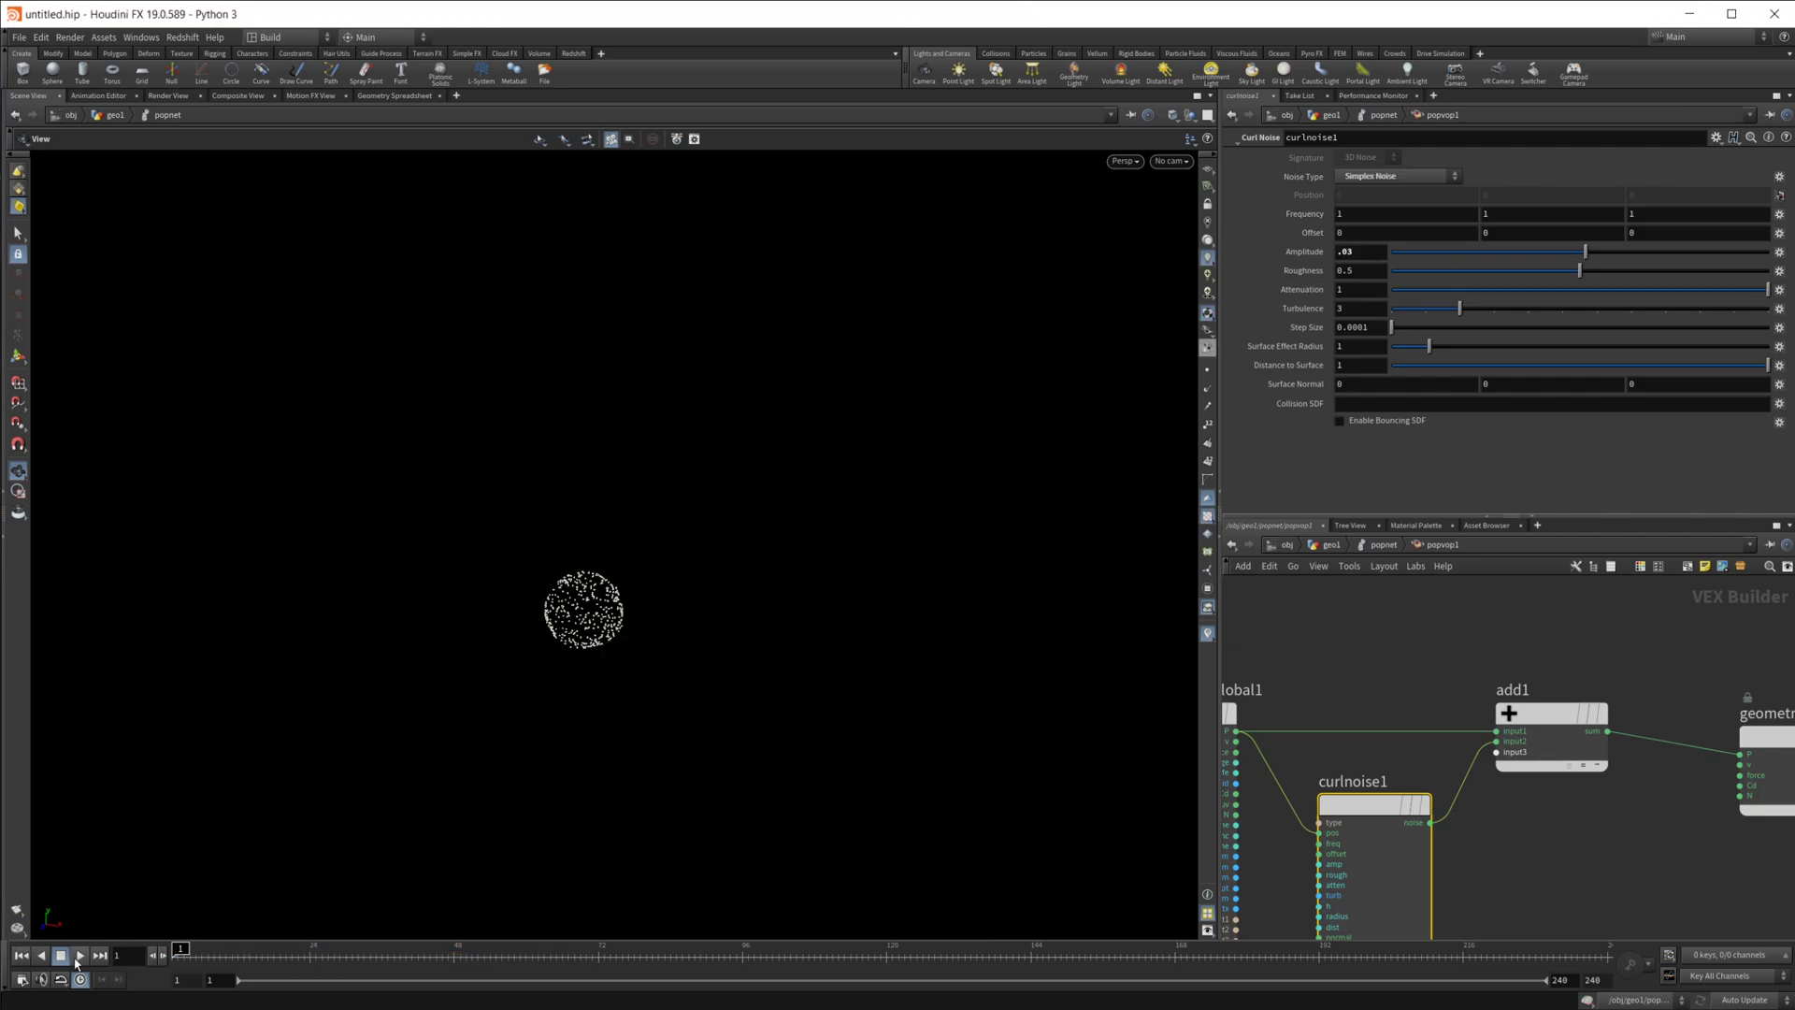
click(78, 957)
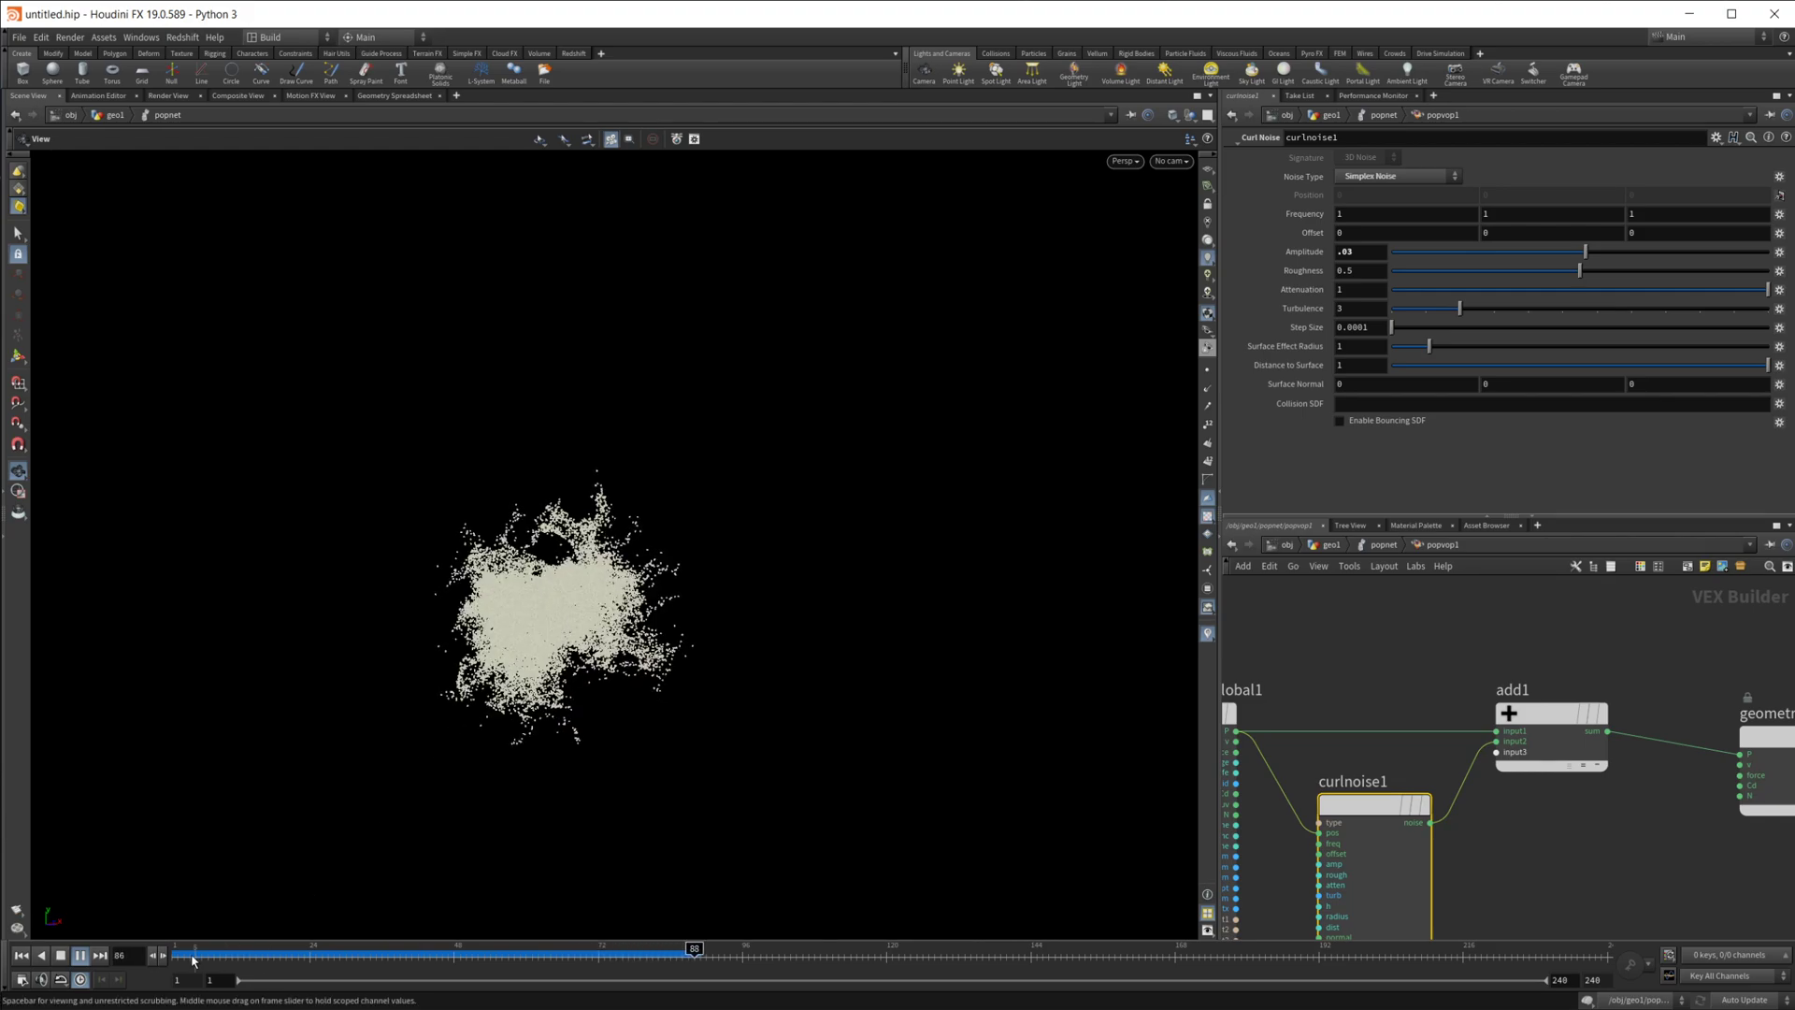
click(23, 955)
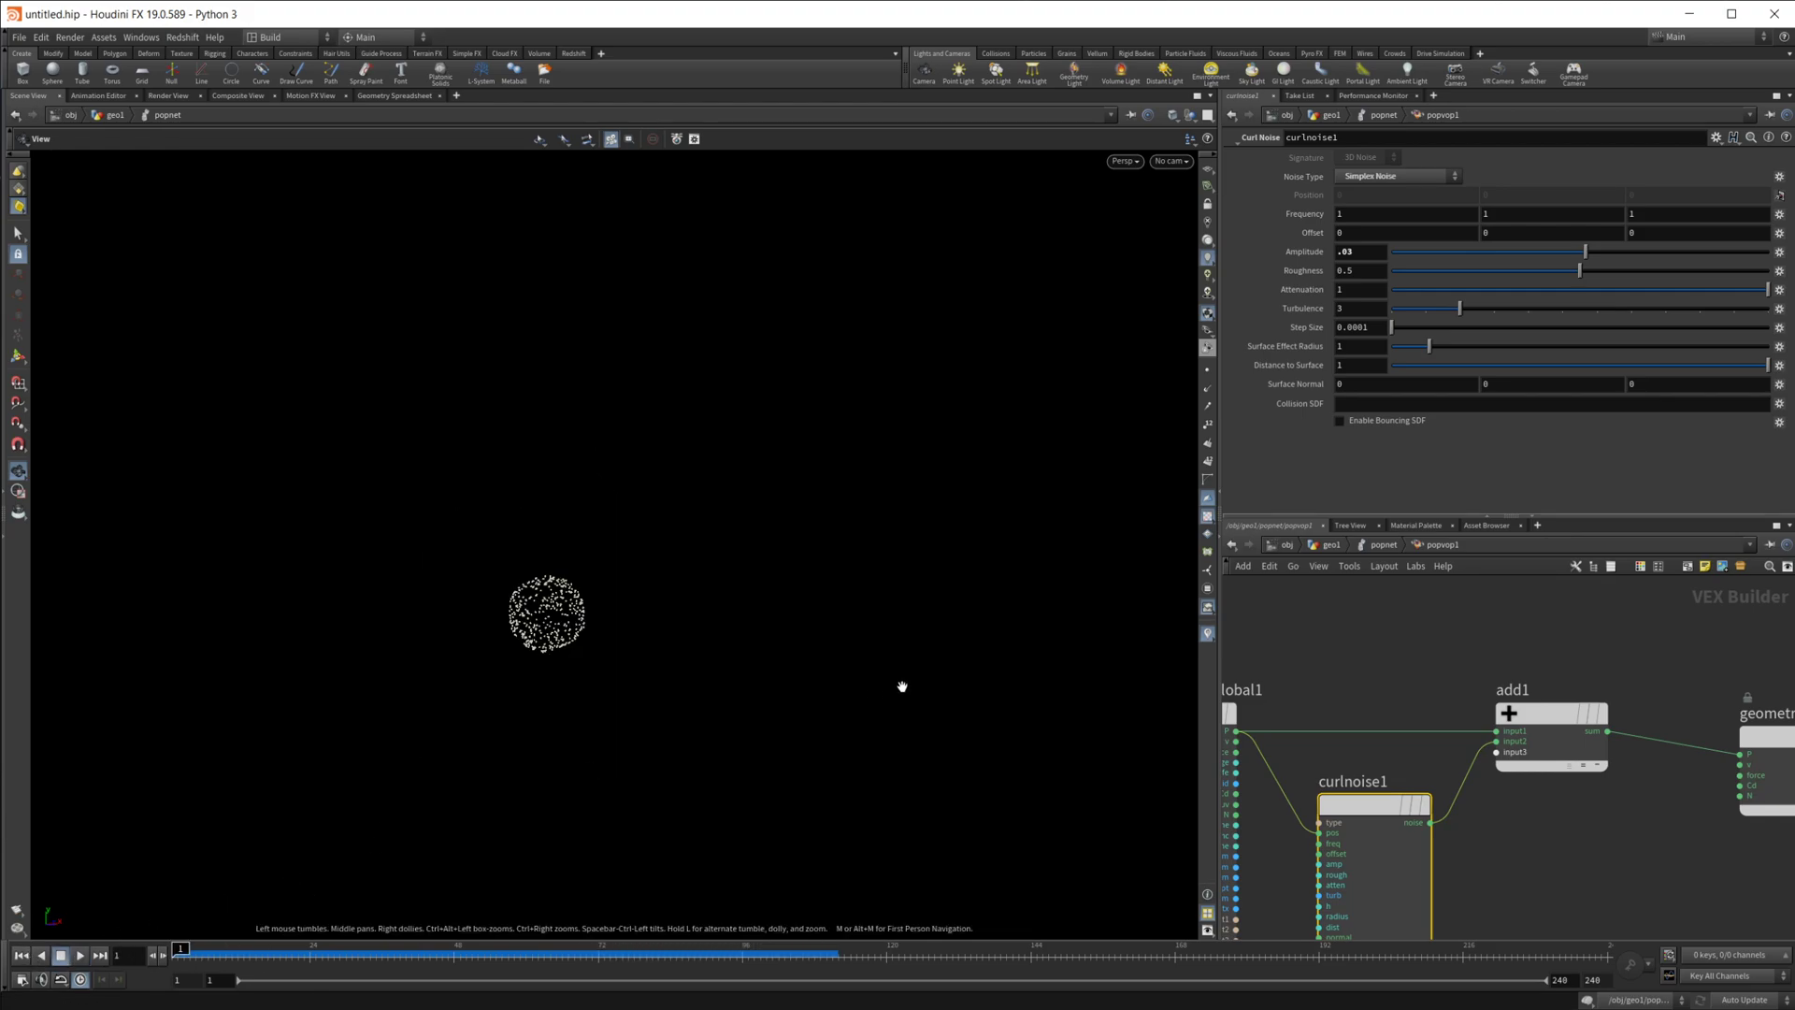
- Switch the Curl Noise type back to Original Perlin Noise
click(1398, 176)
click(1397, 197)
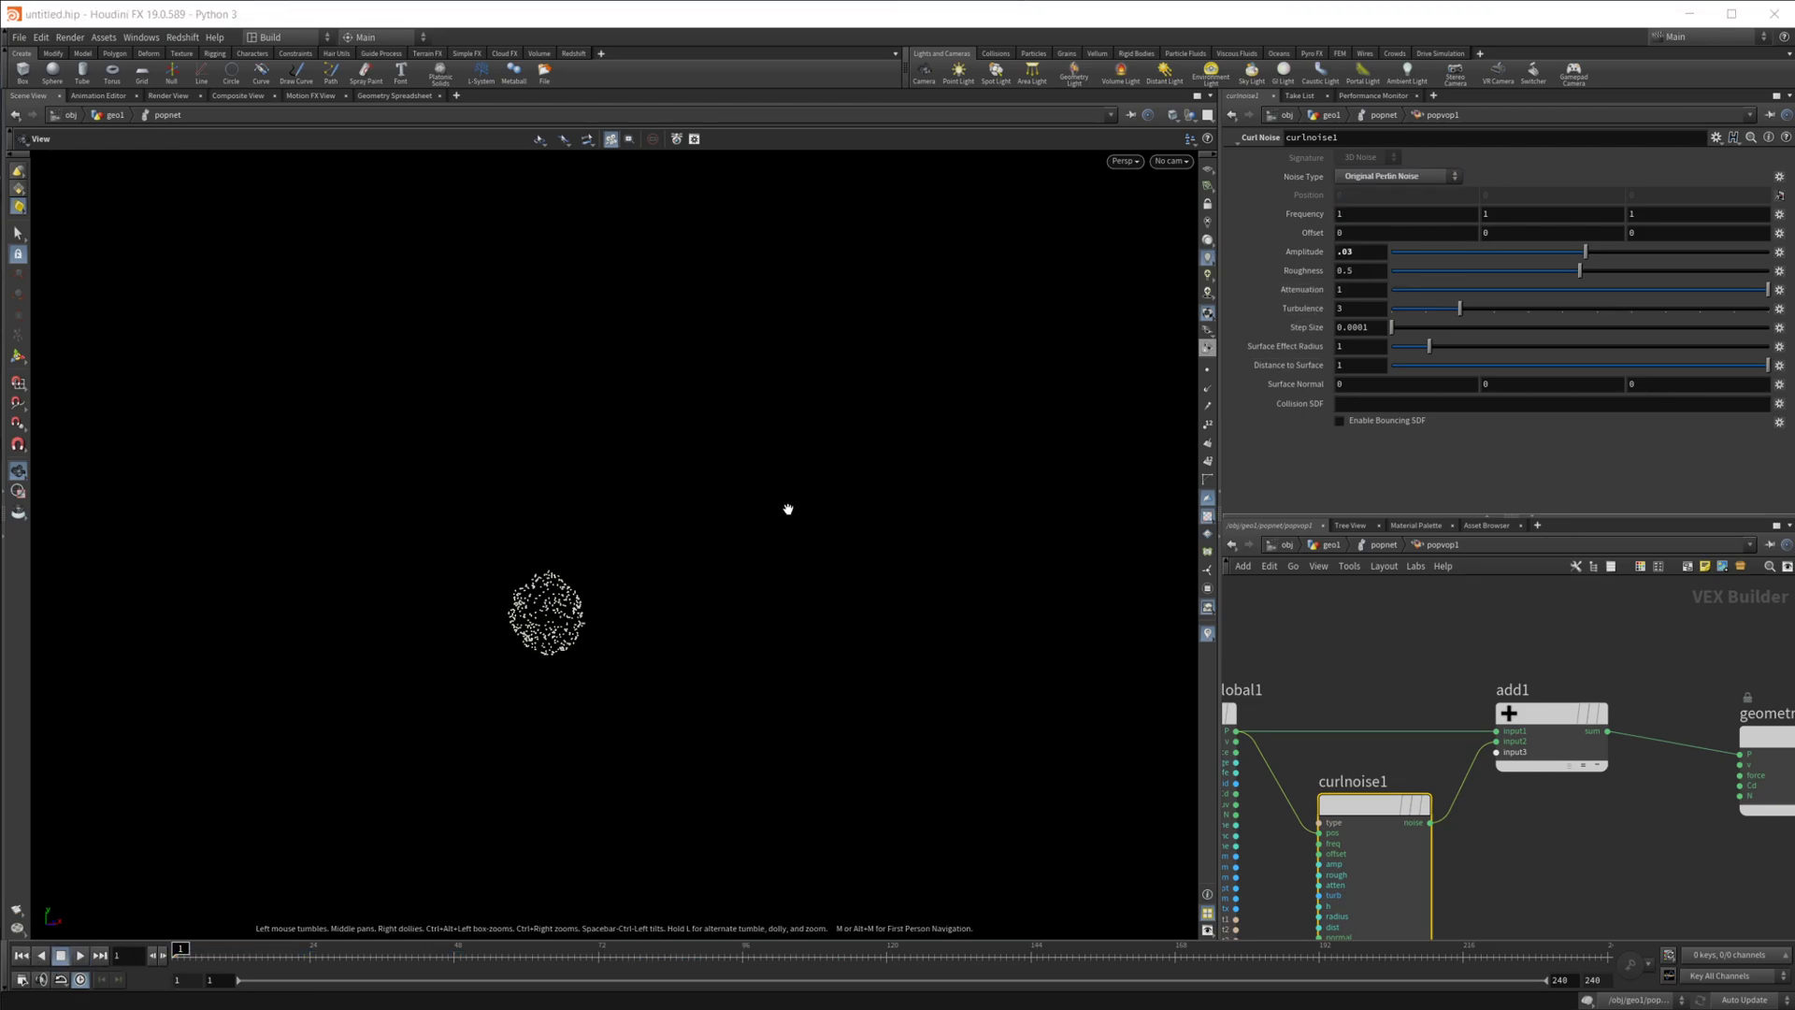
drag(788, 509, 637, 567)
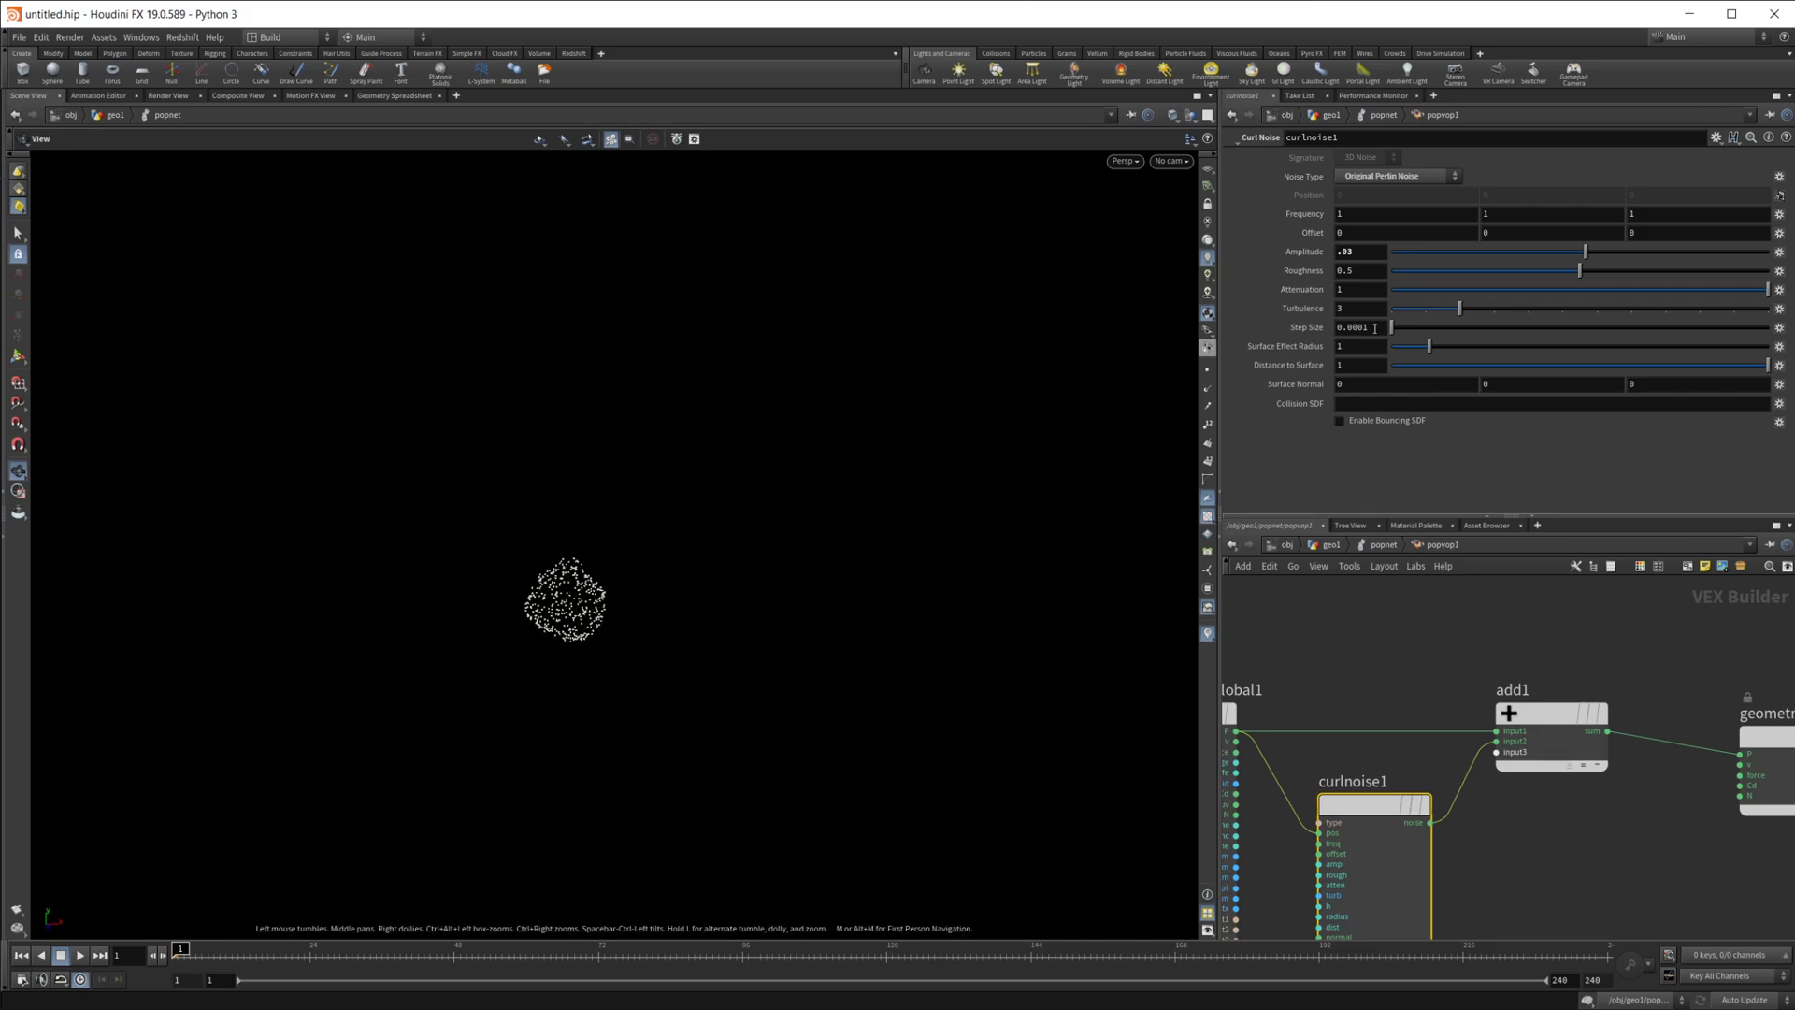
- Set the Curl Noise offset to 12, 432, 543
click(1340, 233)
text(12)
key(Tab)
text(432)
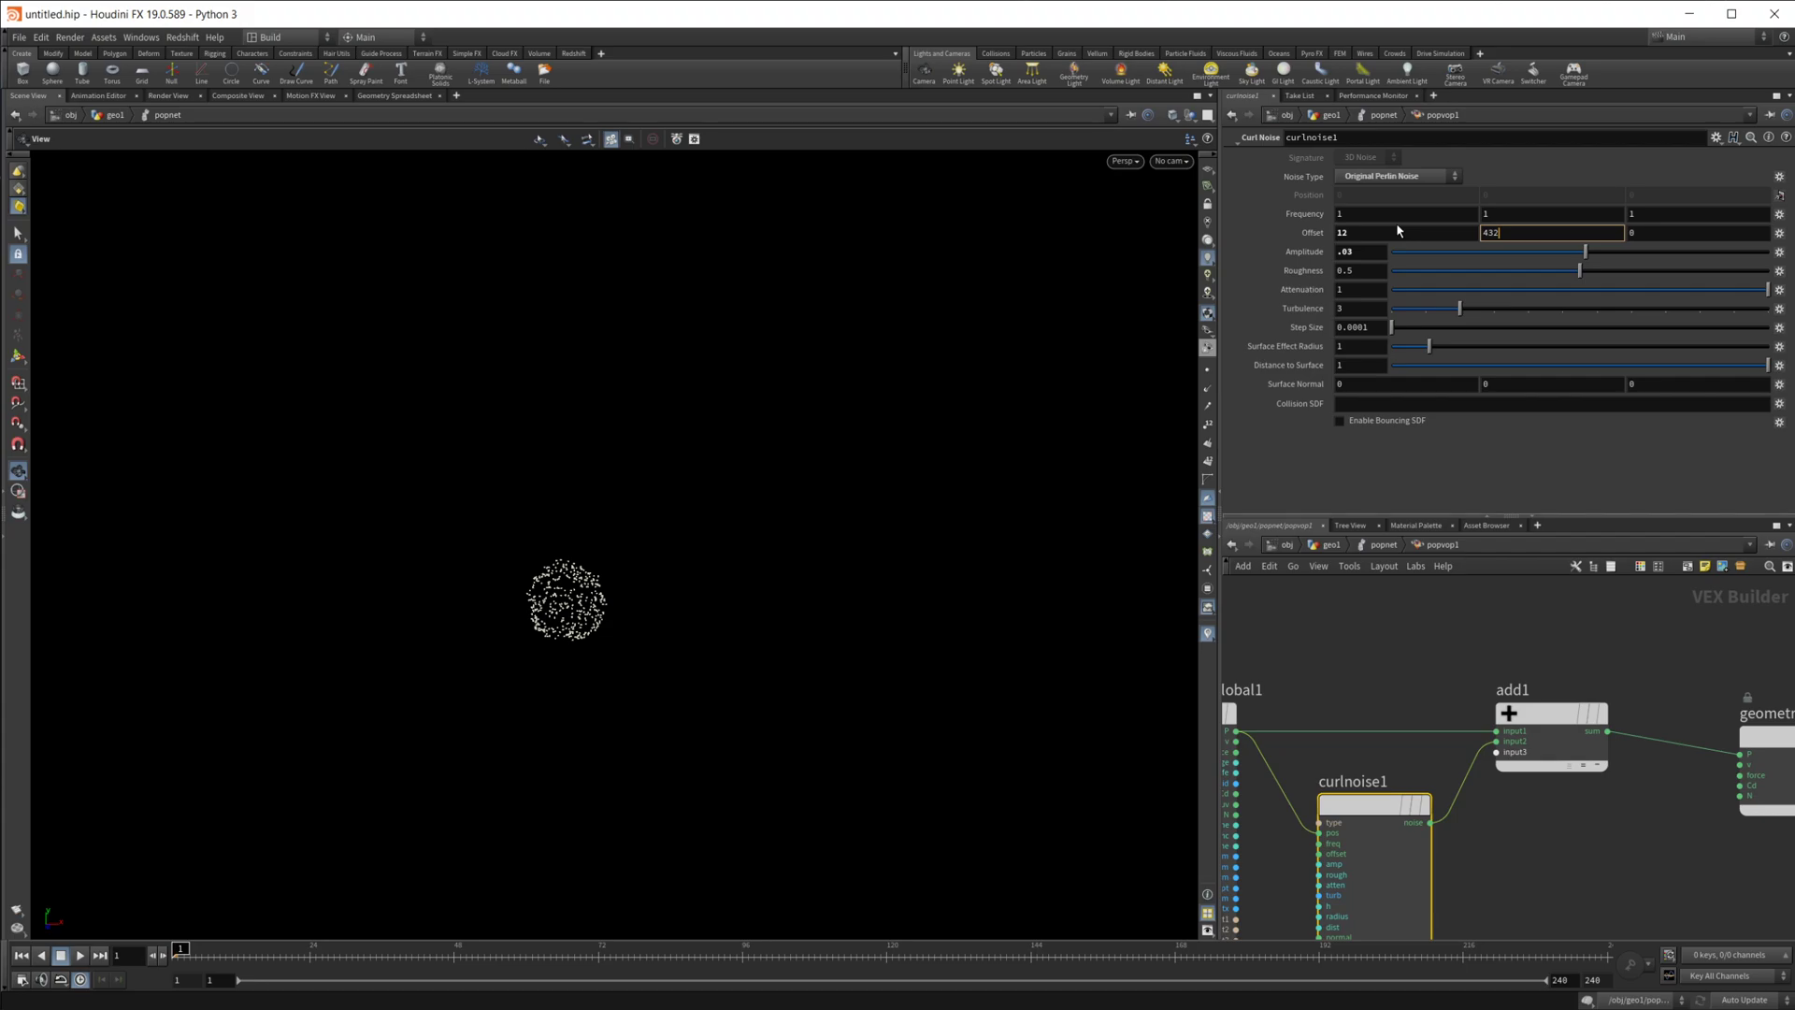
key(Tab)
text(543)
key(Return)
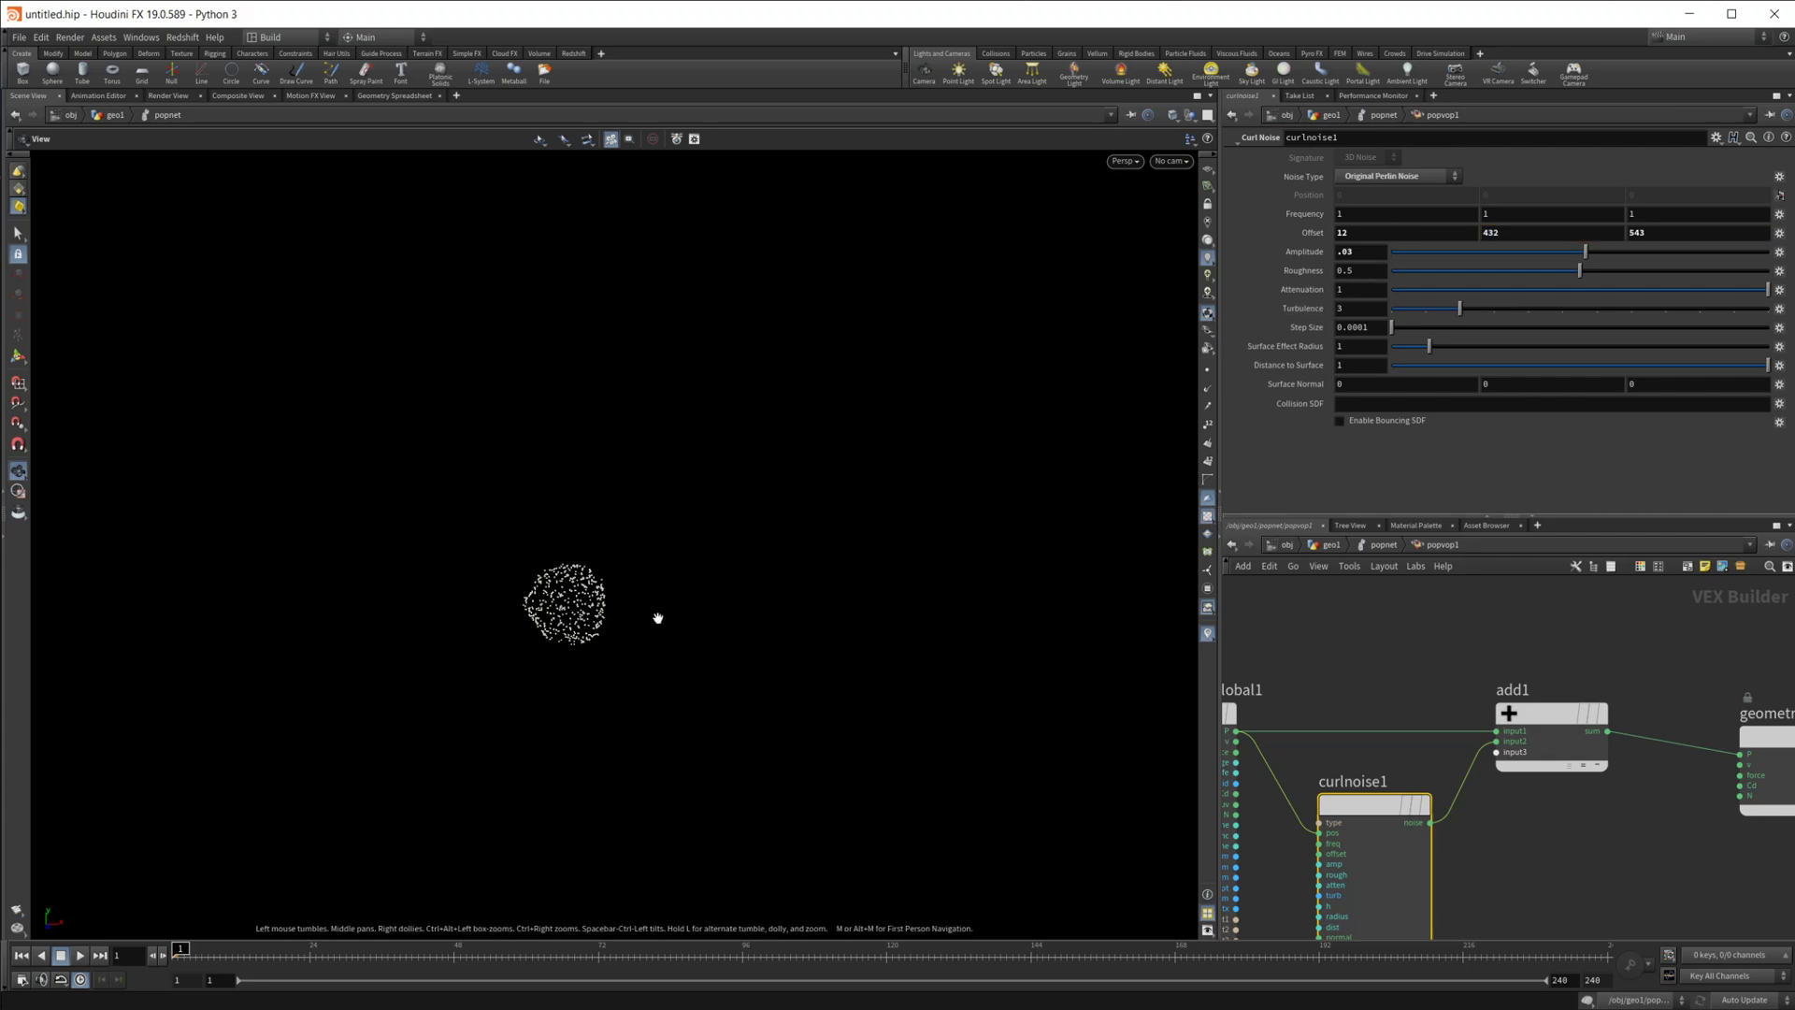
- Play the simulation with the new noise offset, stop it and inspect the particle shape from another angle
click(79, 955)
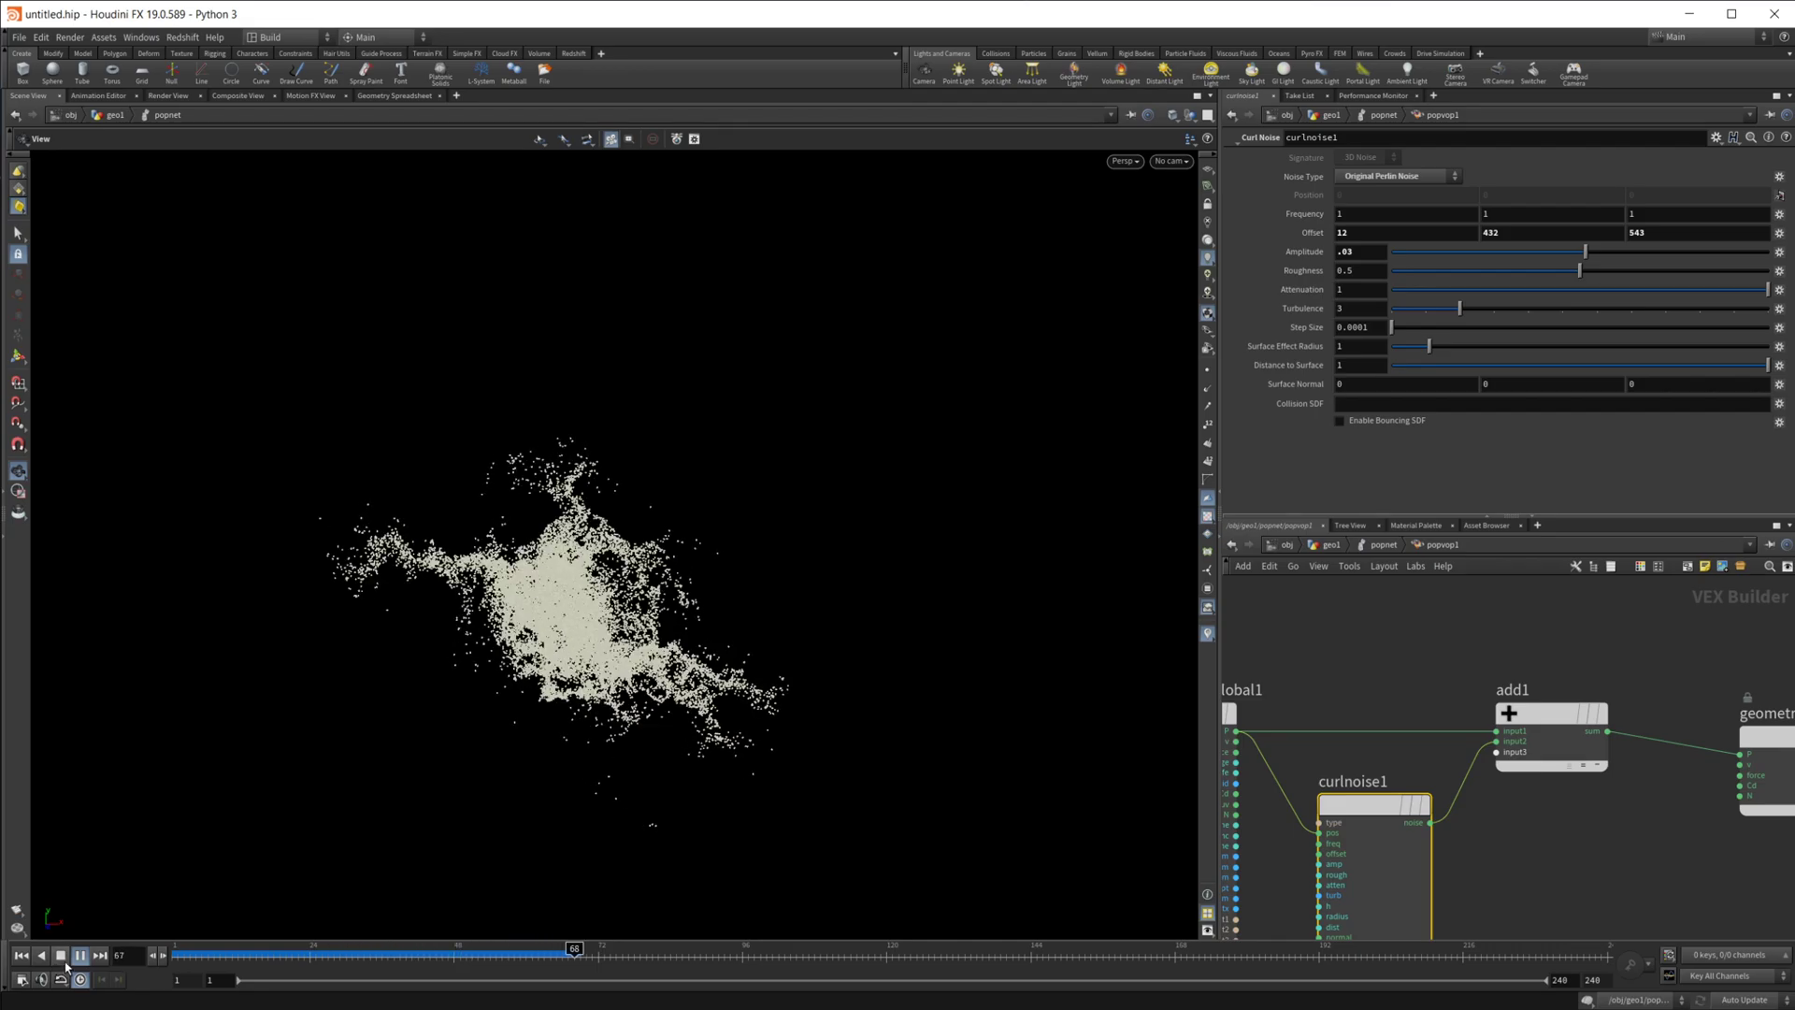
click(64, 957)
drag(561, 608, 413, 711)
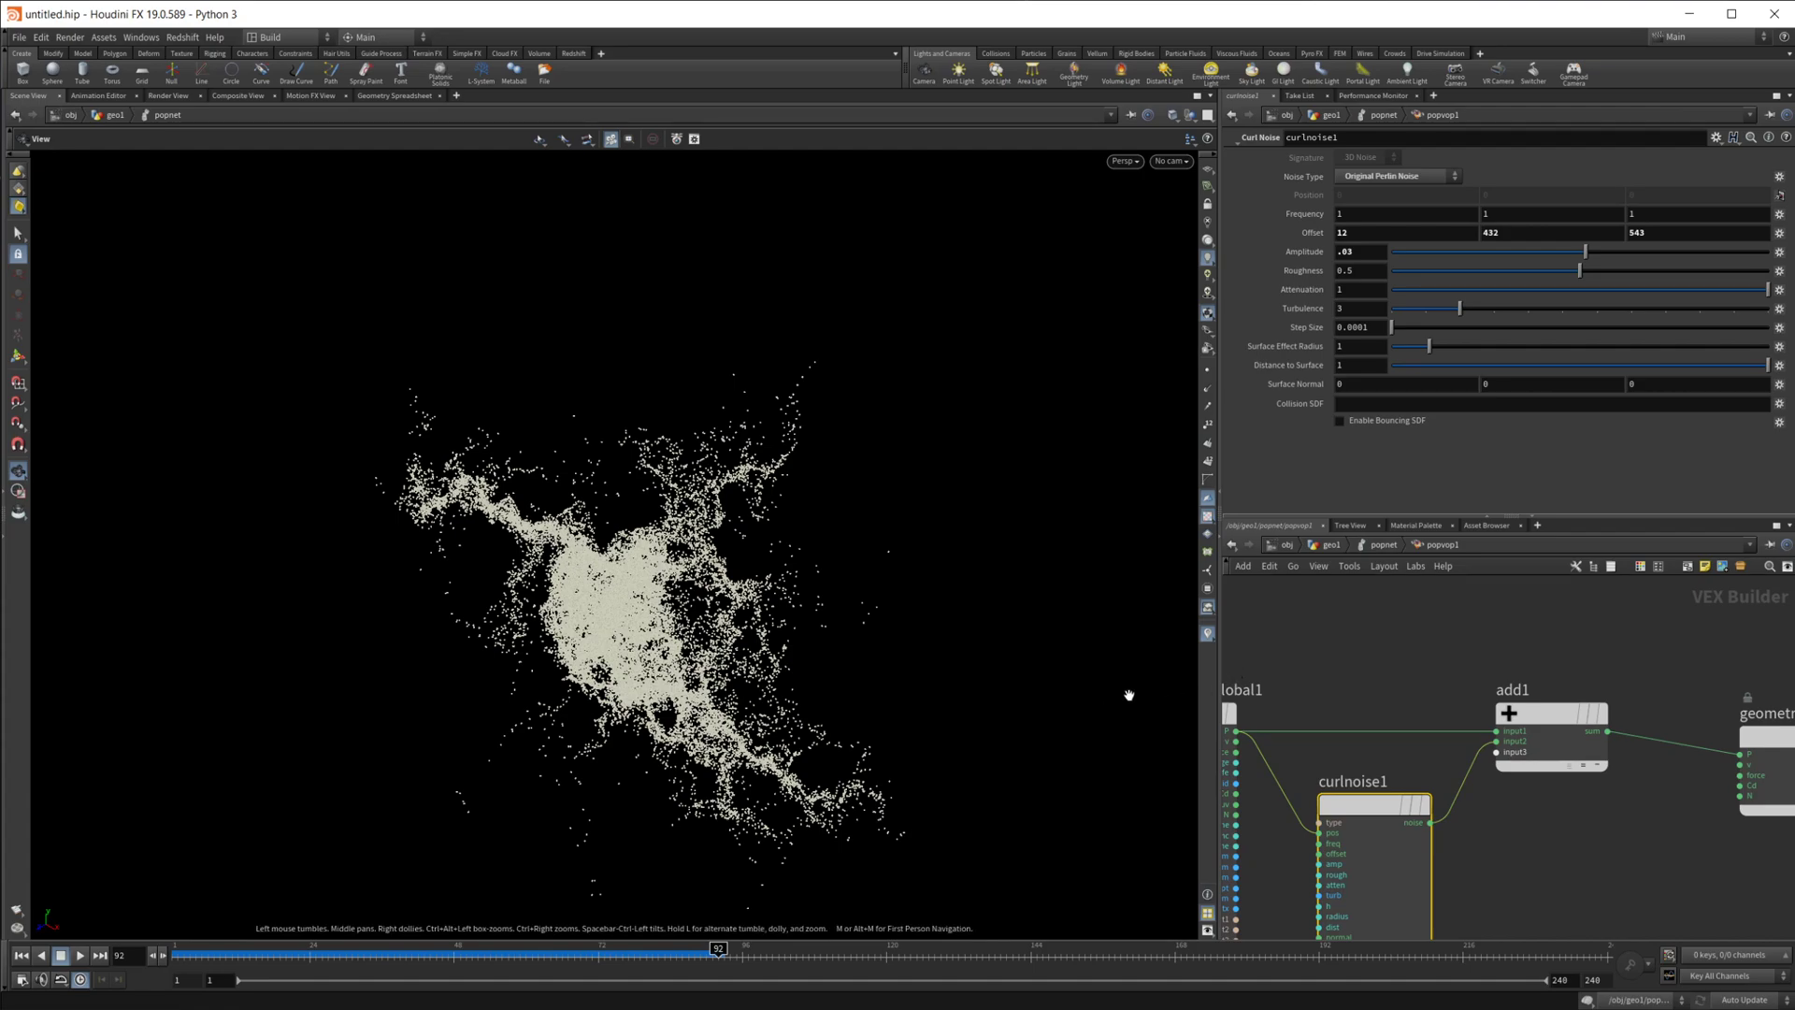
- In geo1, append a Trail node to popnet and set its Trail Length to 10
click(1331, 545)
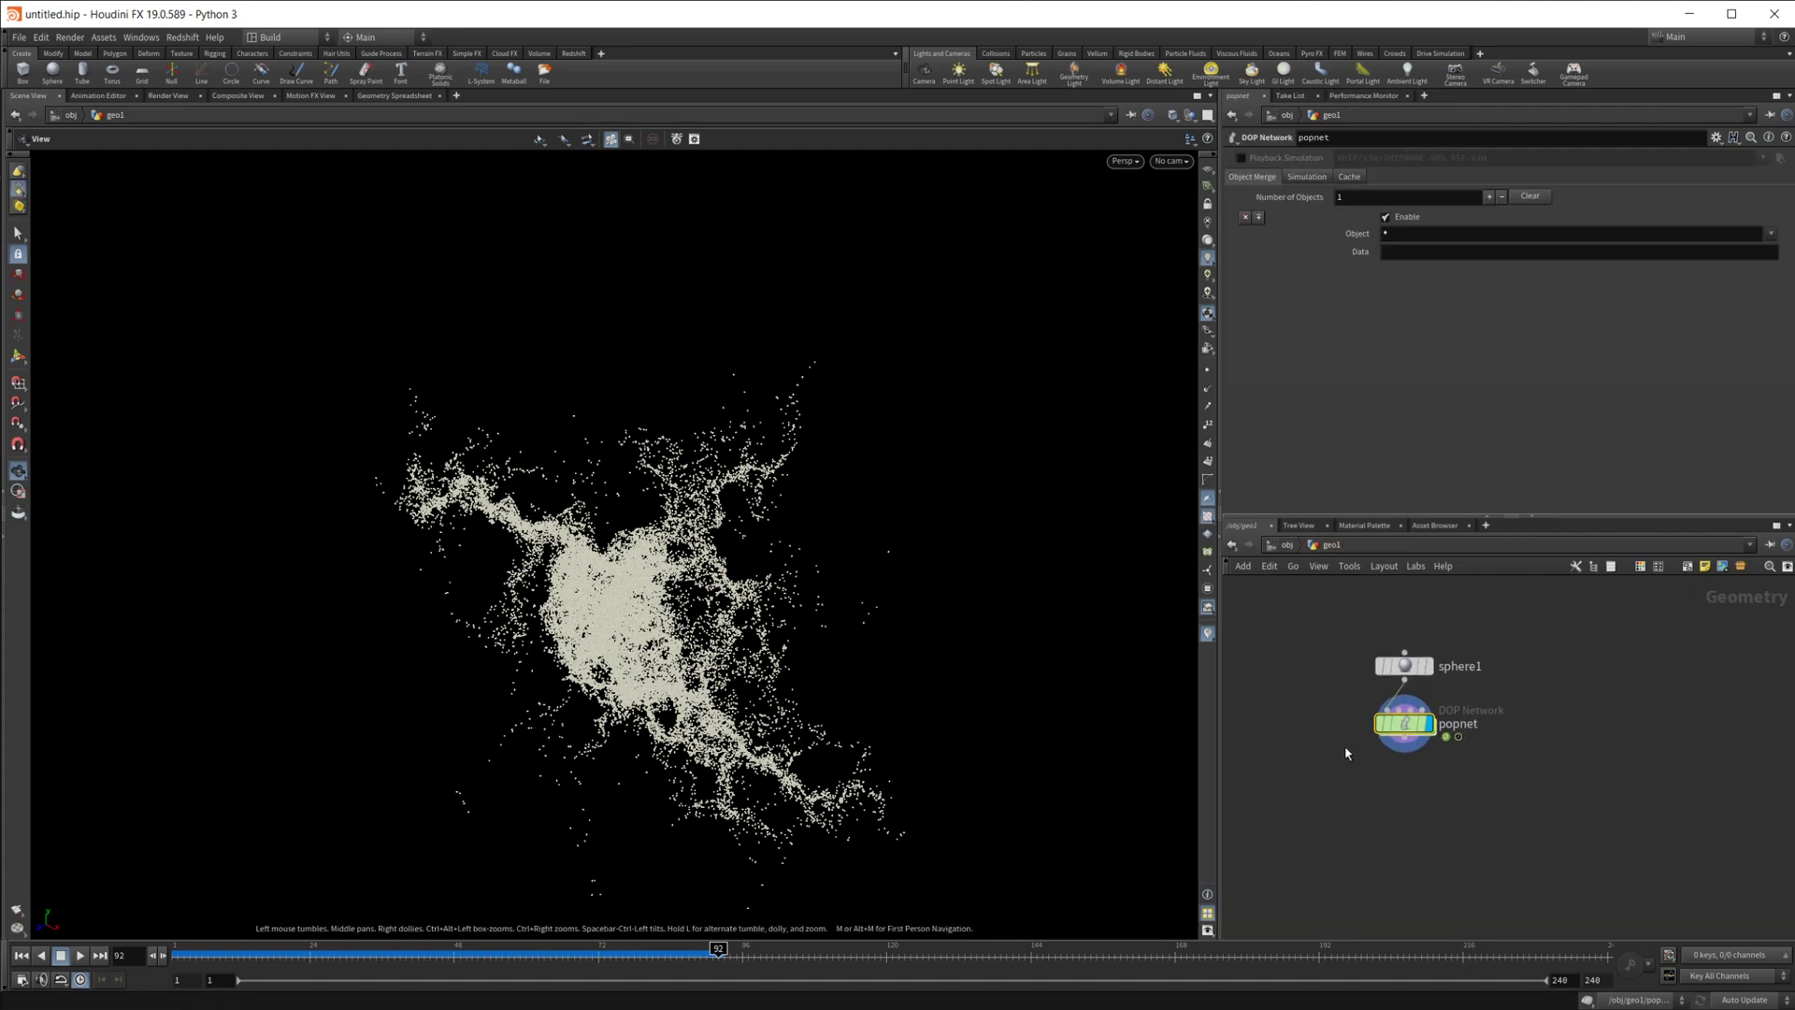
key(Tab)
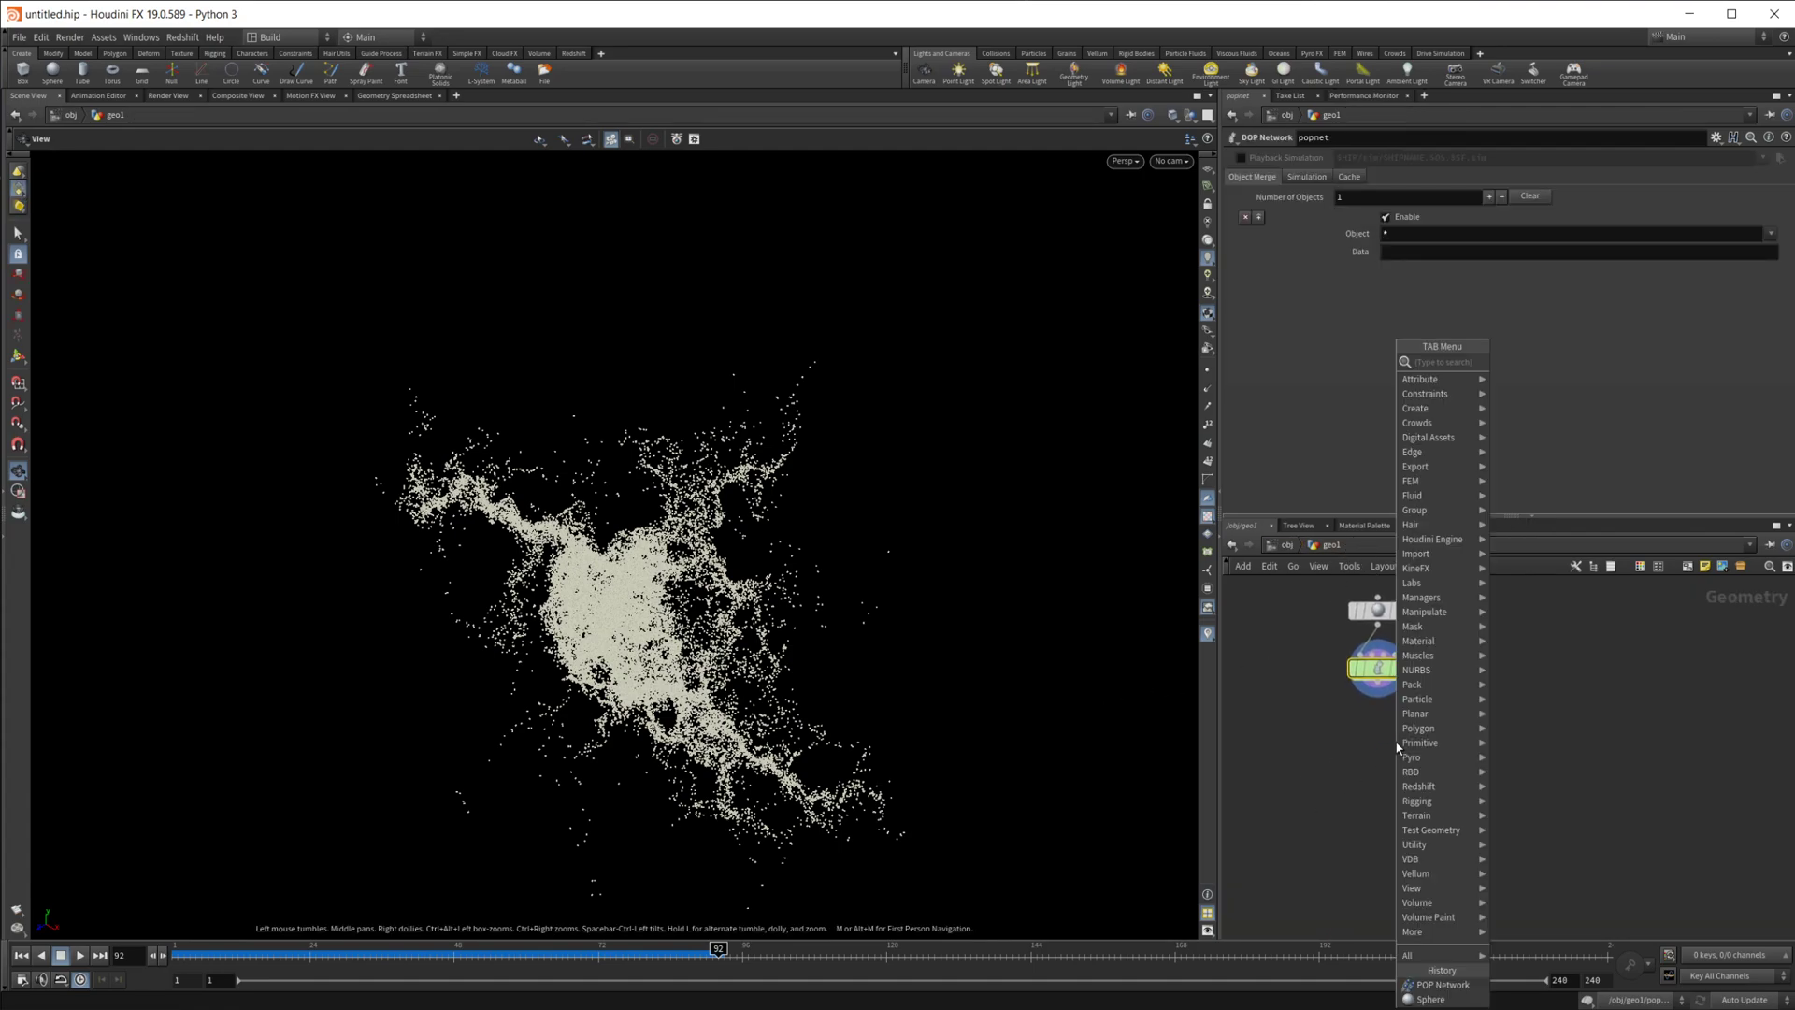
text(trail)
key(Return)
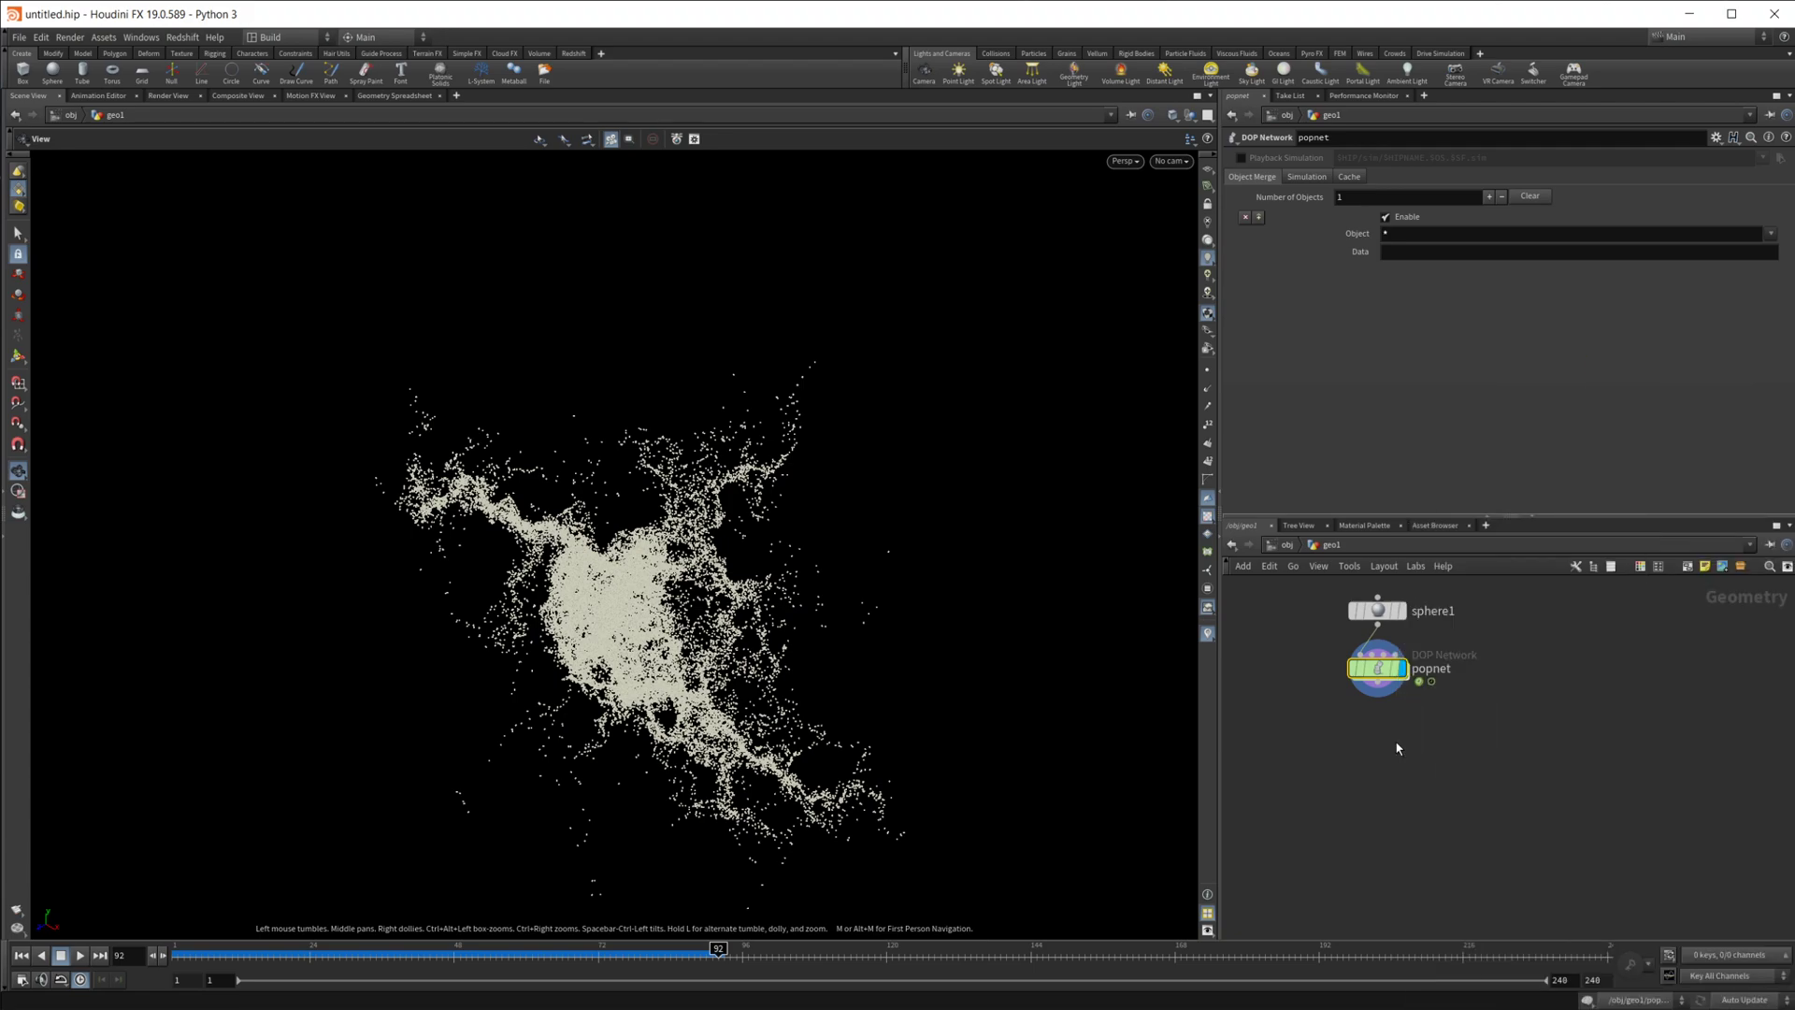
click(1398, 748)
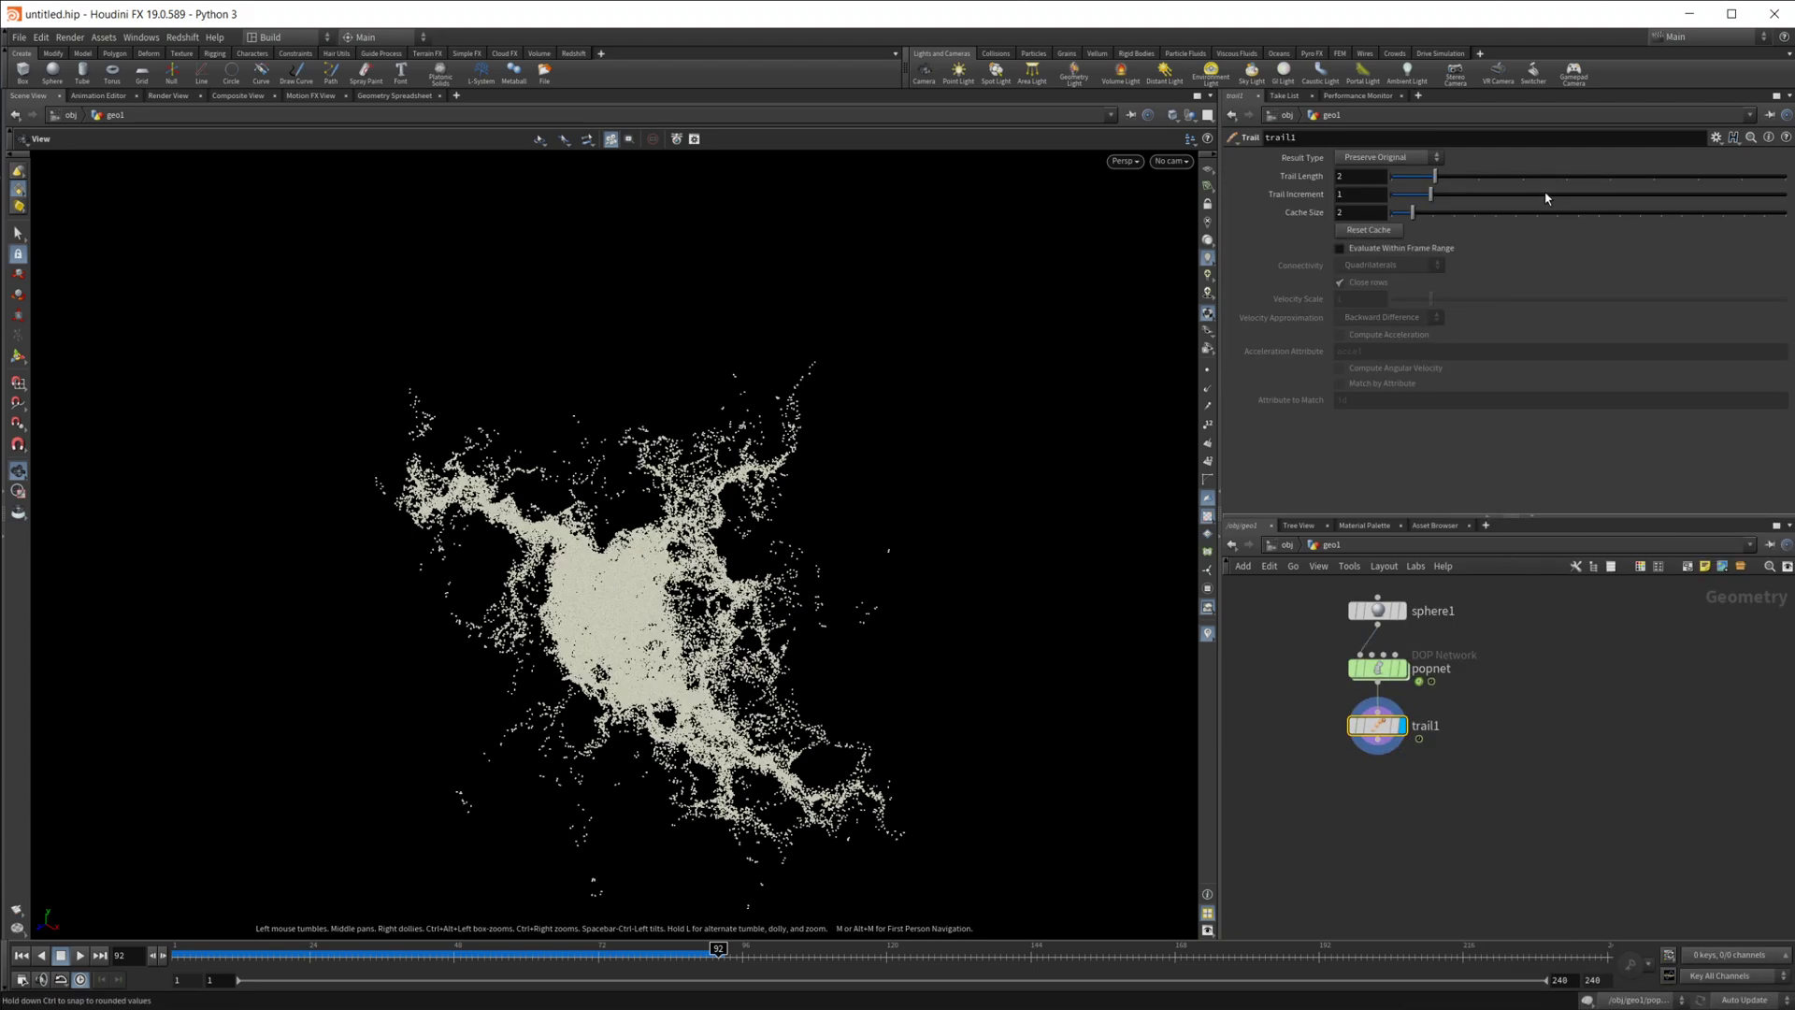
drag(1526, 176, 1786, 176)
- Append an Add node after the trail1 node
middle_drag(1511, 731, 1545, 633)
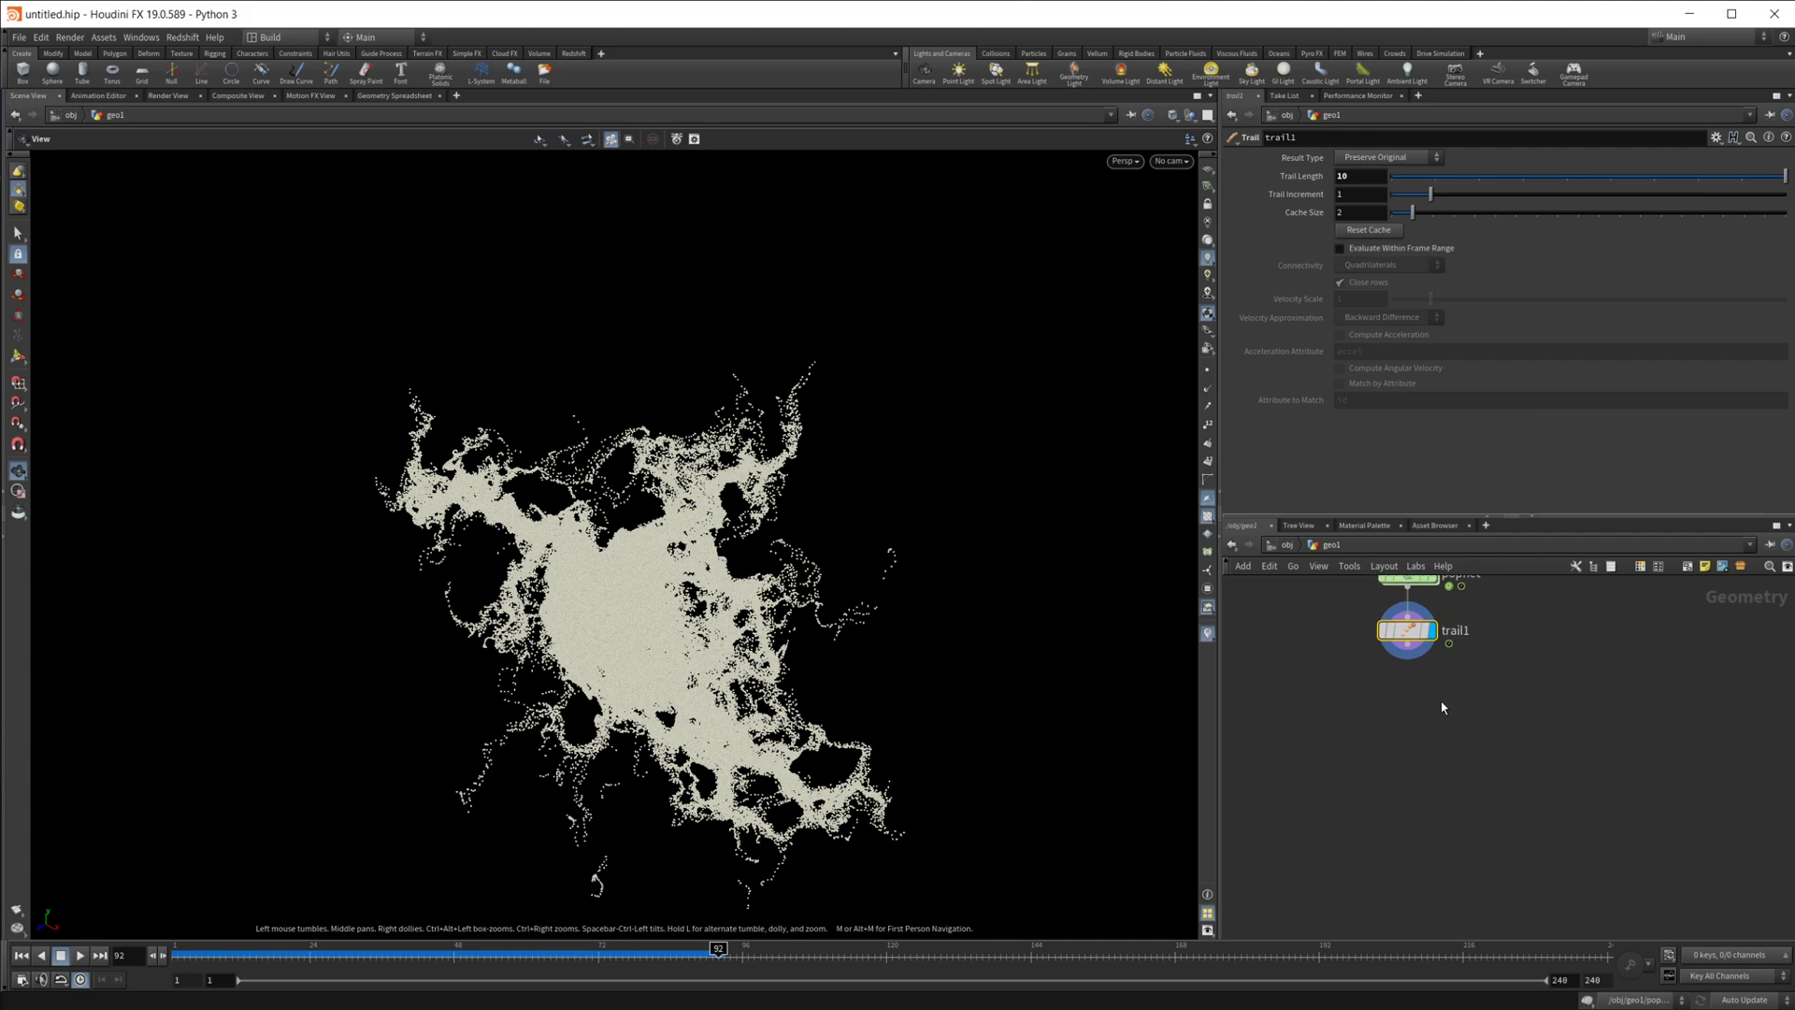
key(Tab)
text(add)
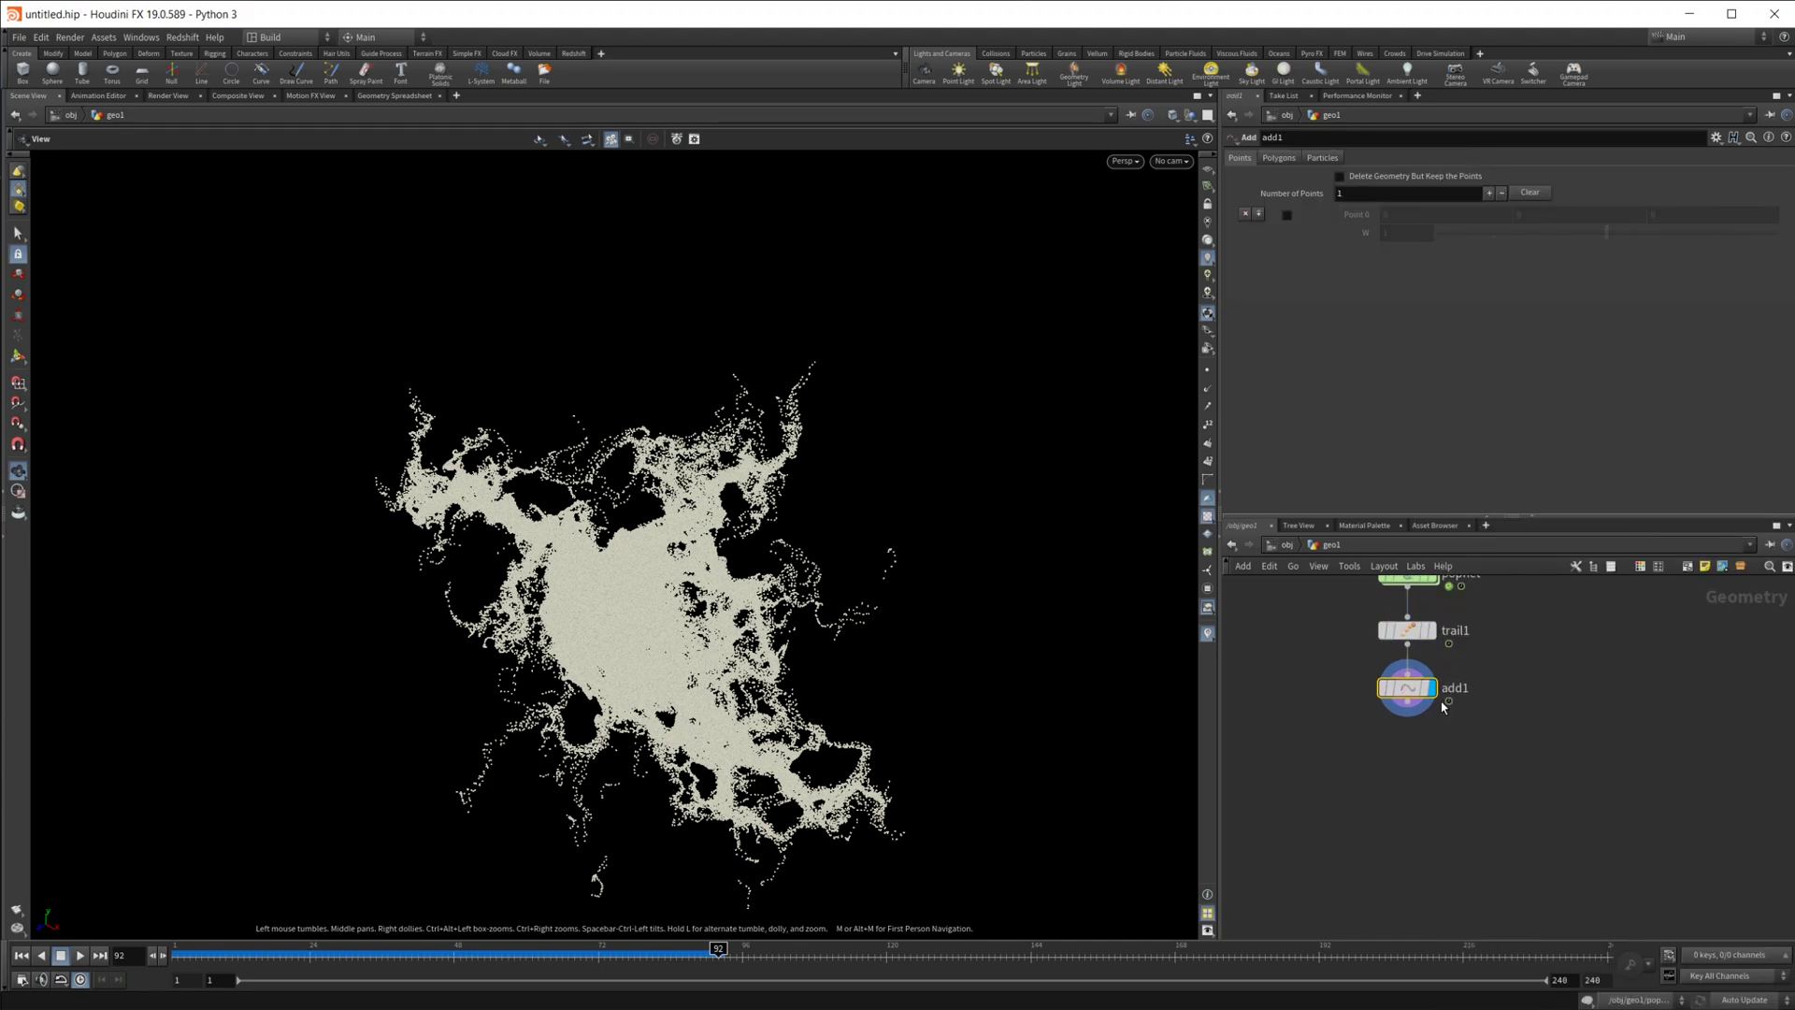
- Configure the Add node to create polygons by group, adding By Attribute with the attribute name id
click(1279, 157)
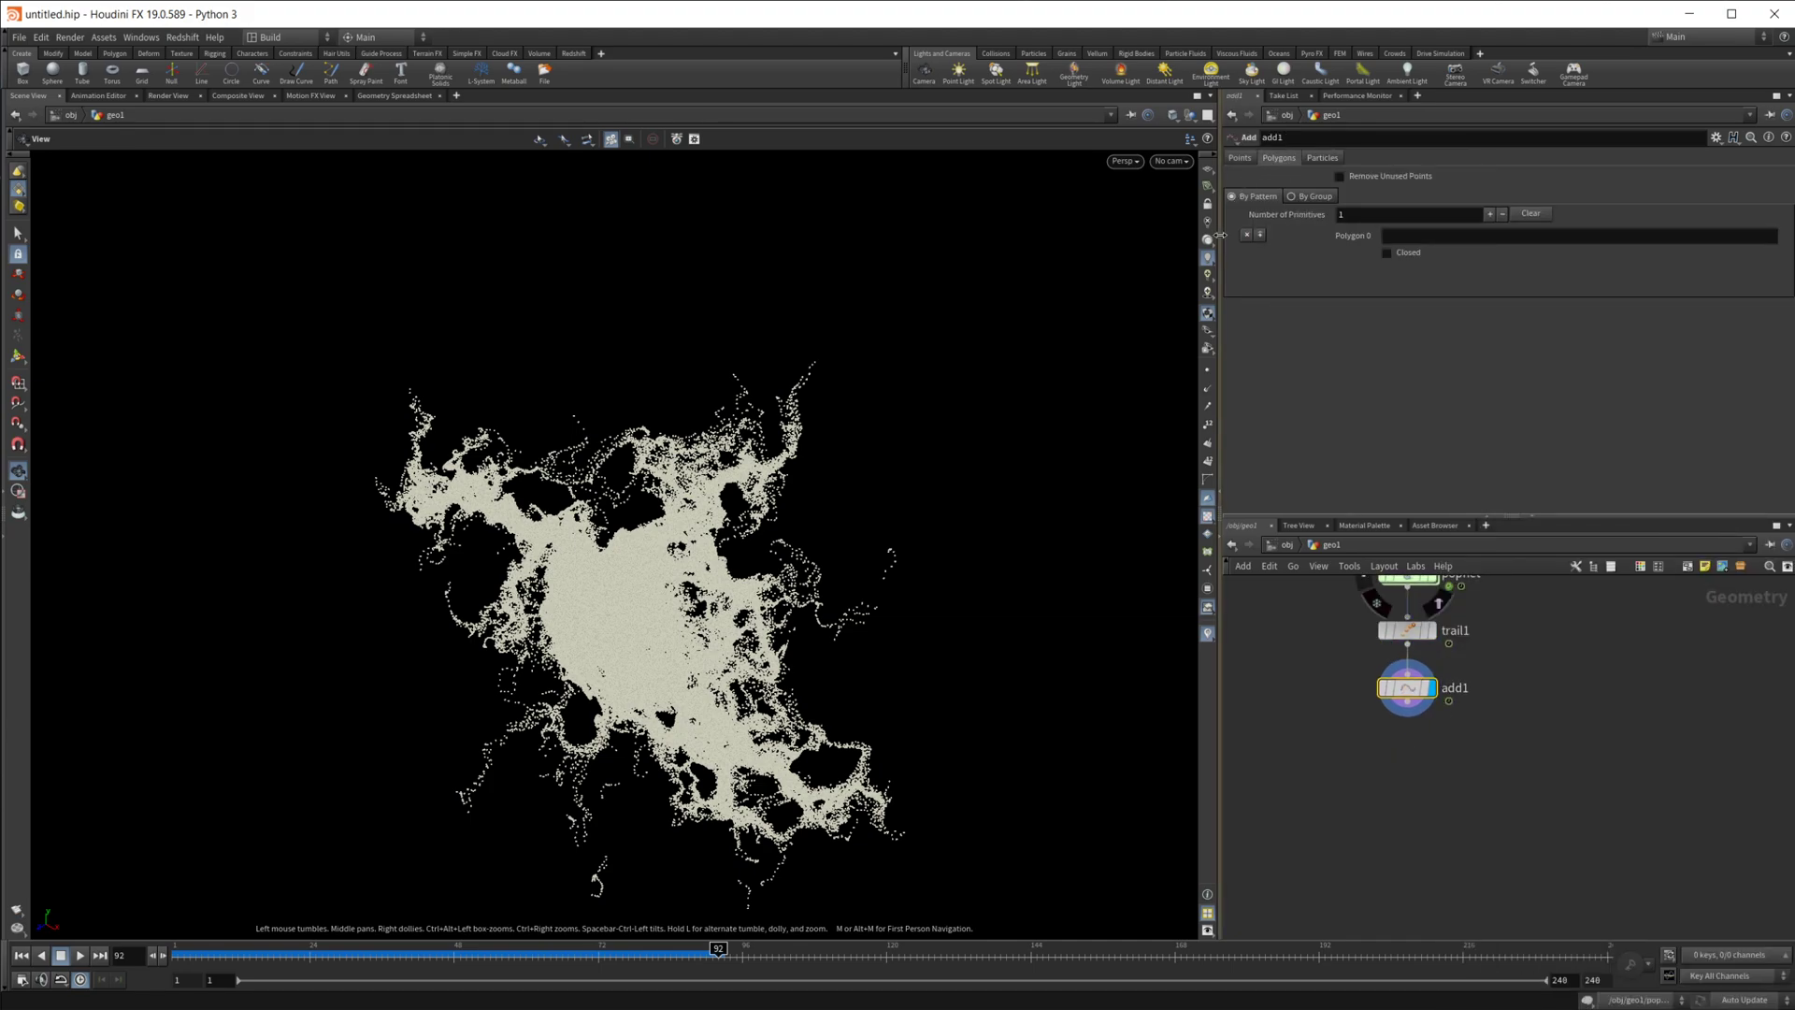
click(1292, 195)
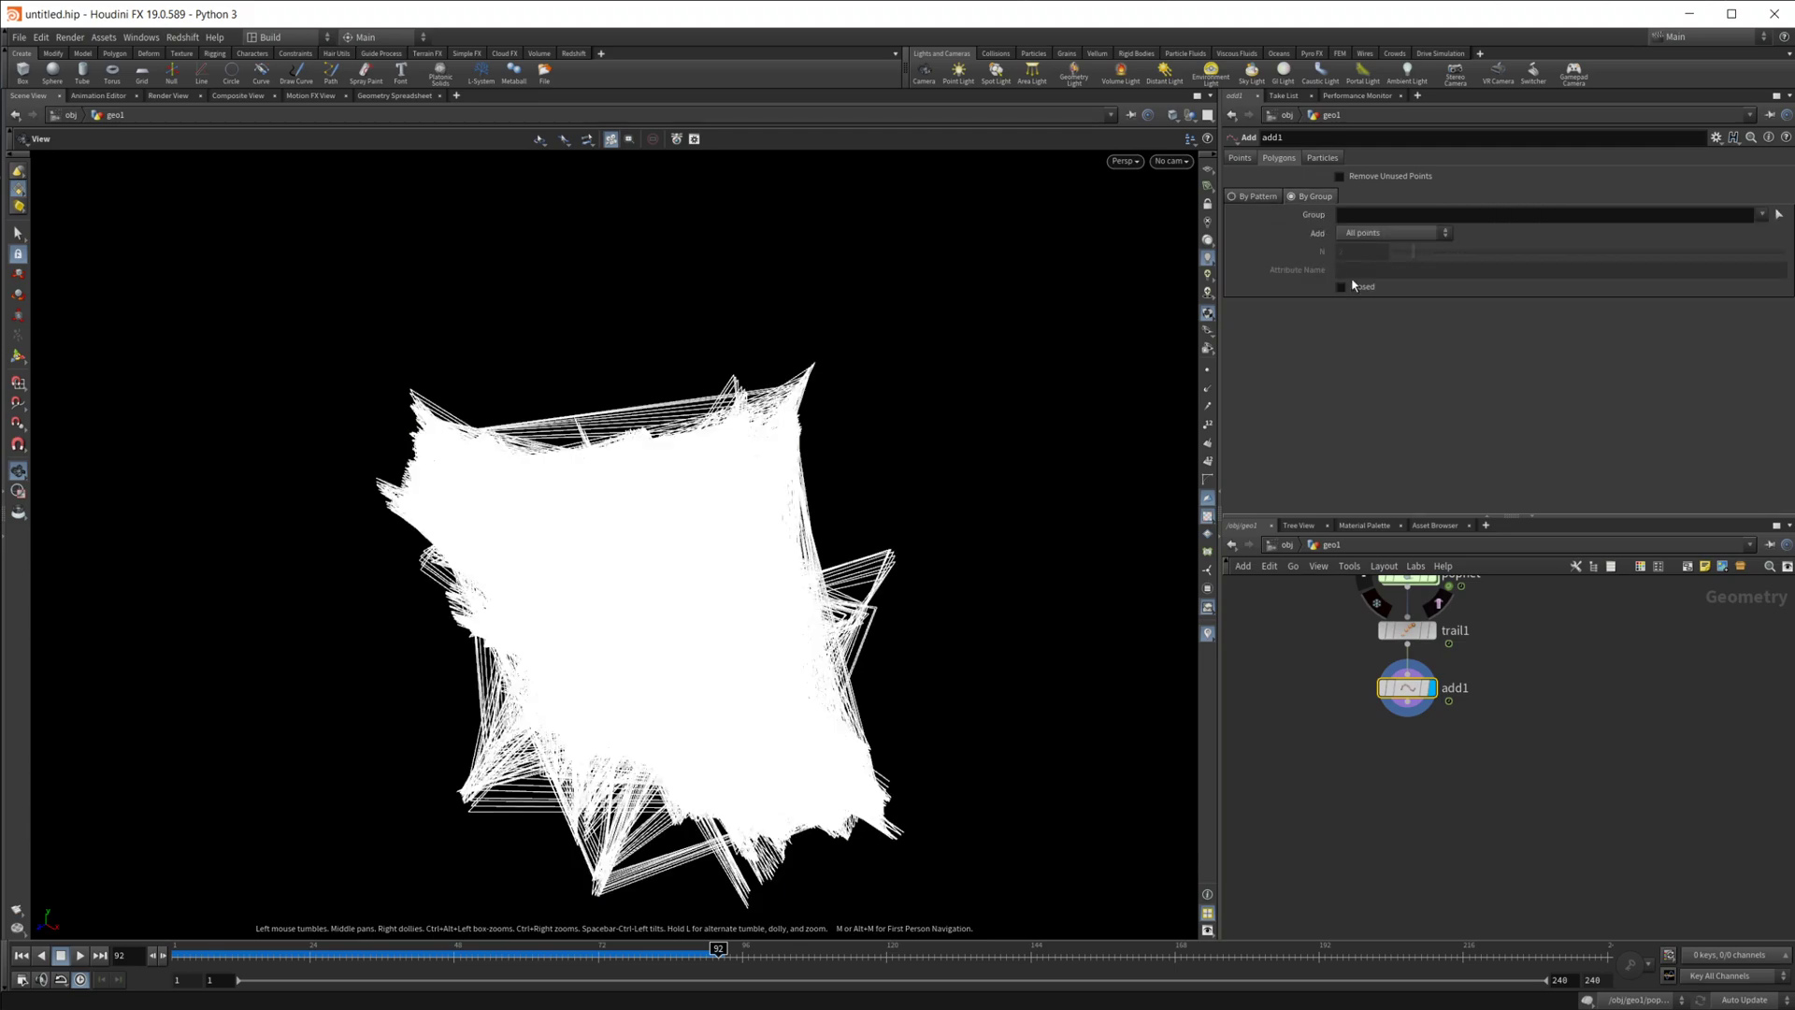
click(1393, 233)
click(1375, 300)
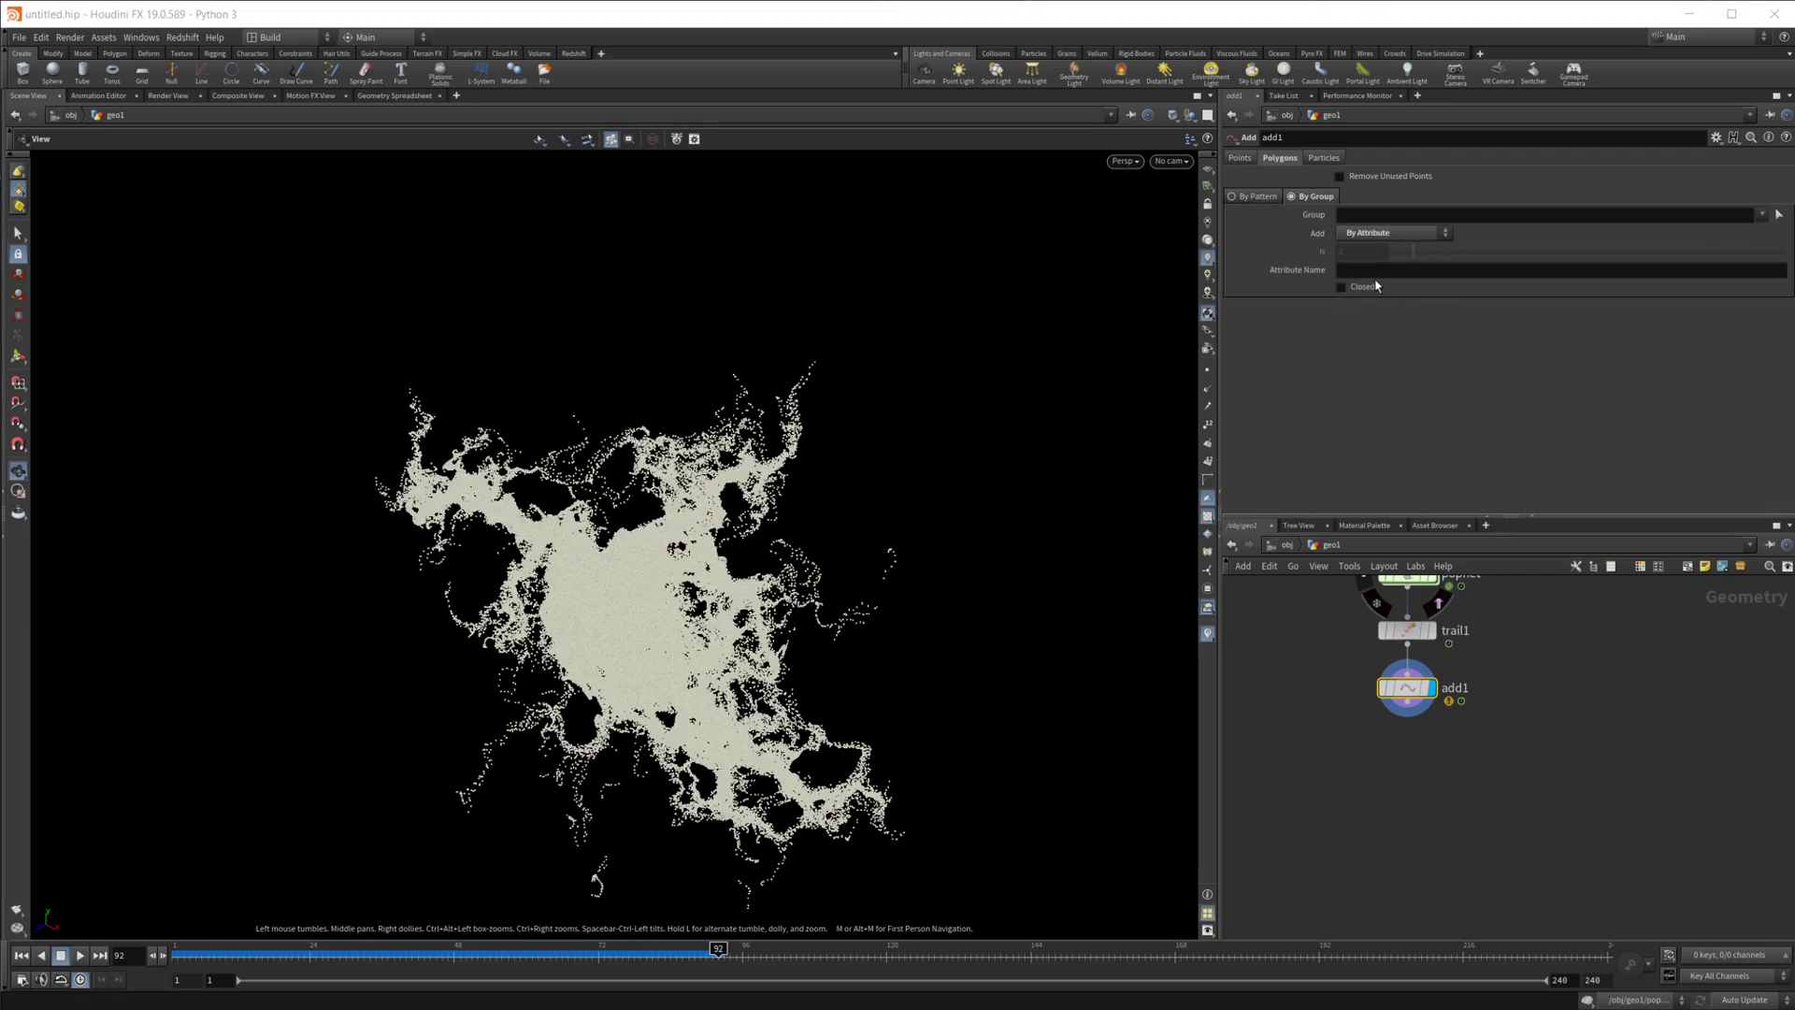
click(1367, 272)
text(id)
key(Return)
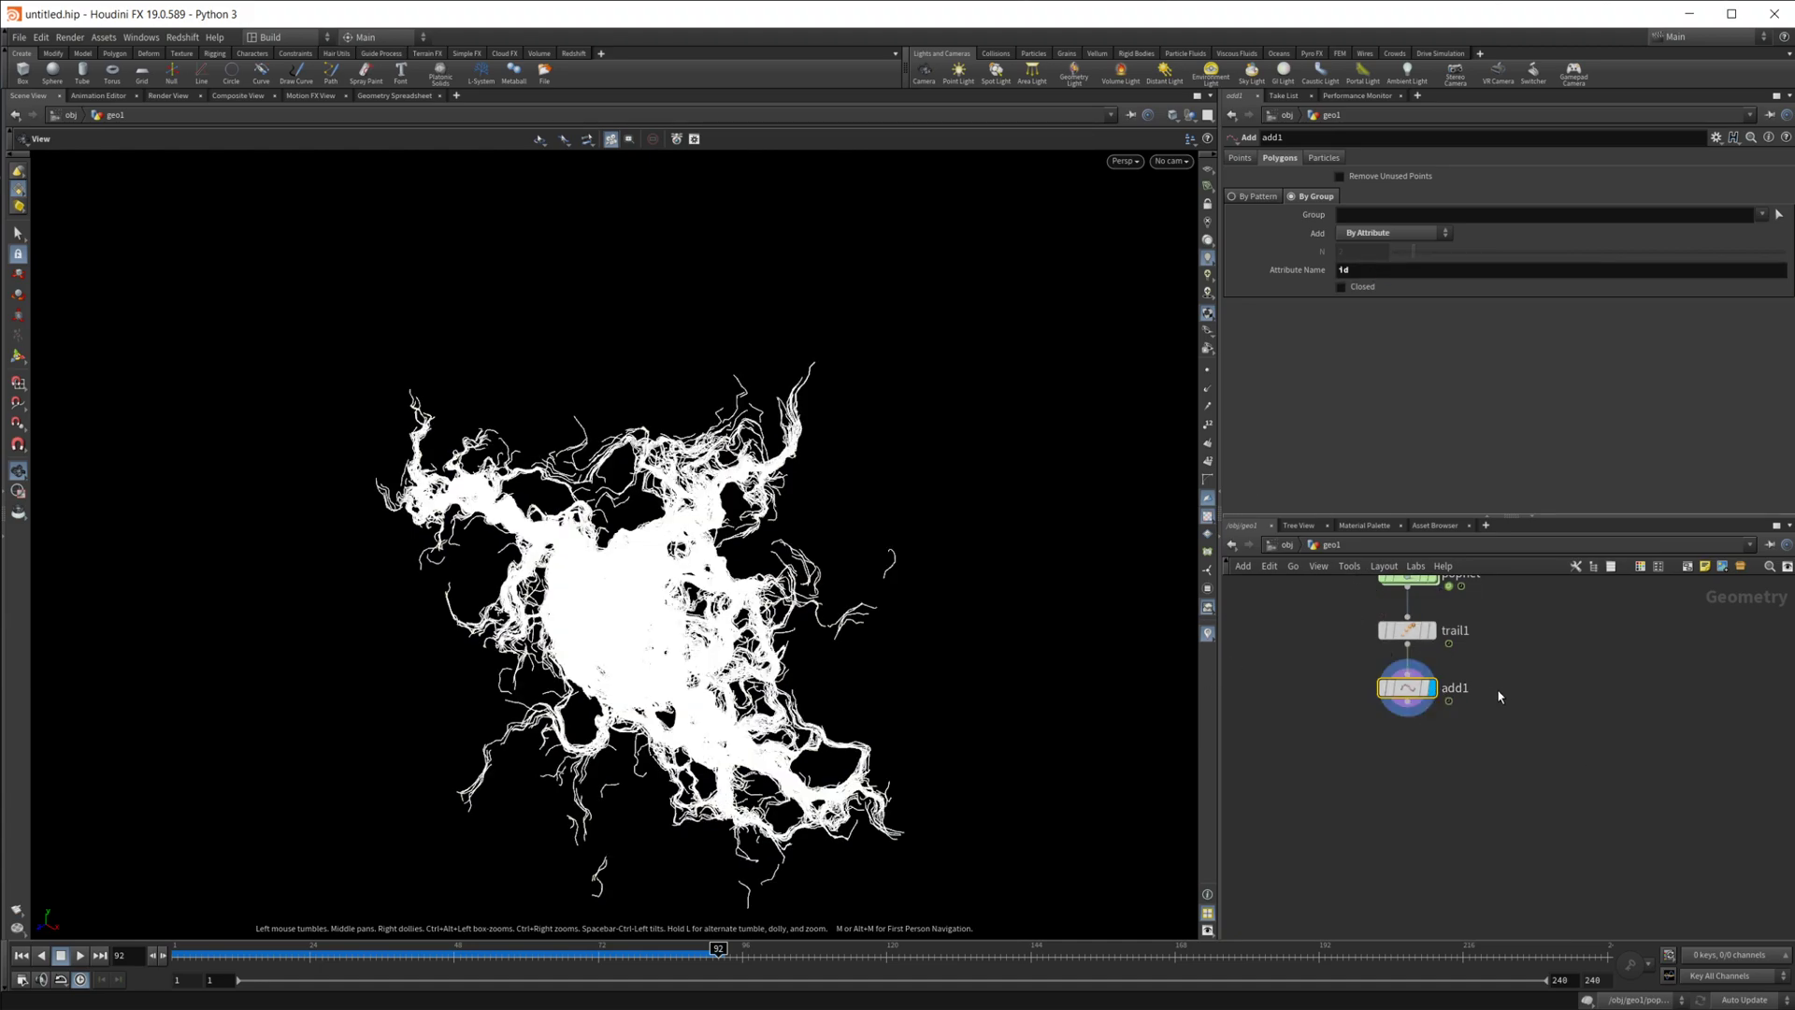
- Play the trail simulation from the first frame, stop it and inspect the generated lines up close
middle_drag(1502, 697, 1515, 739)
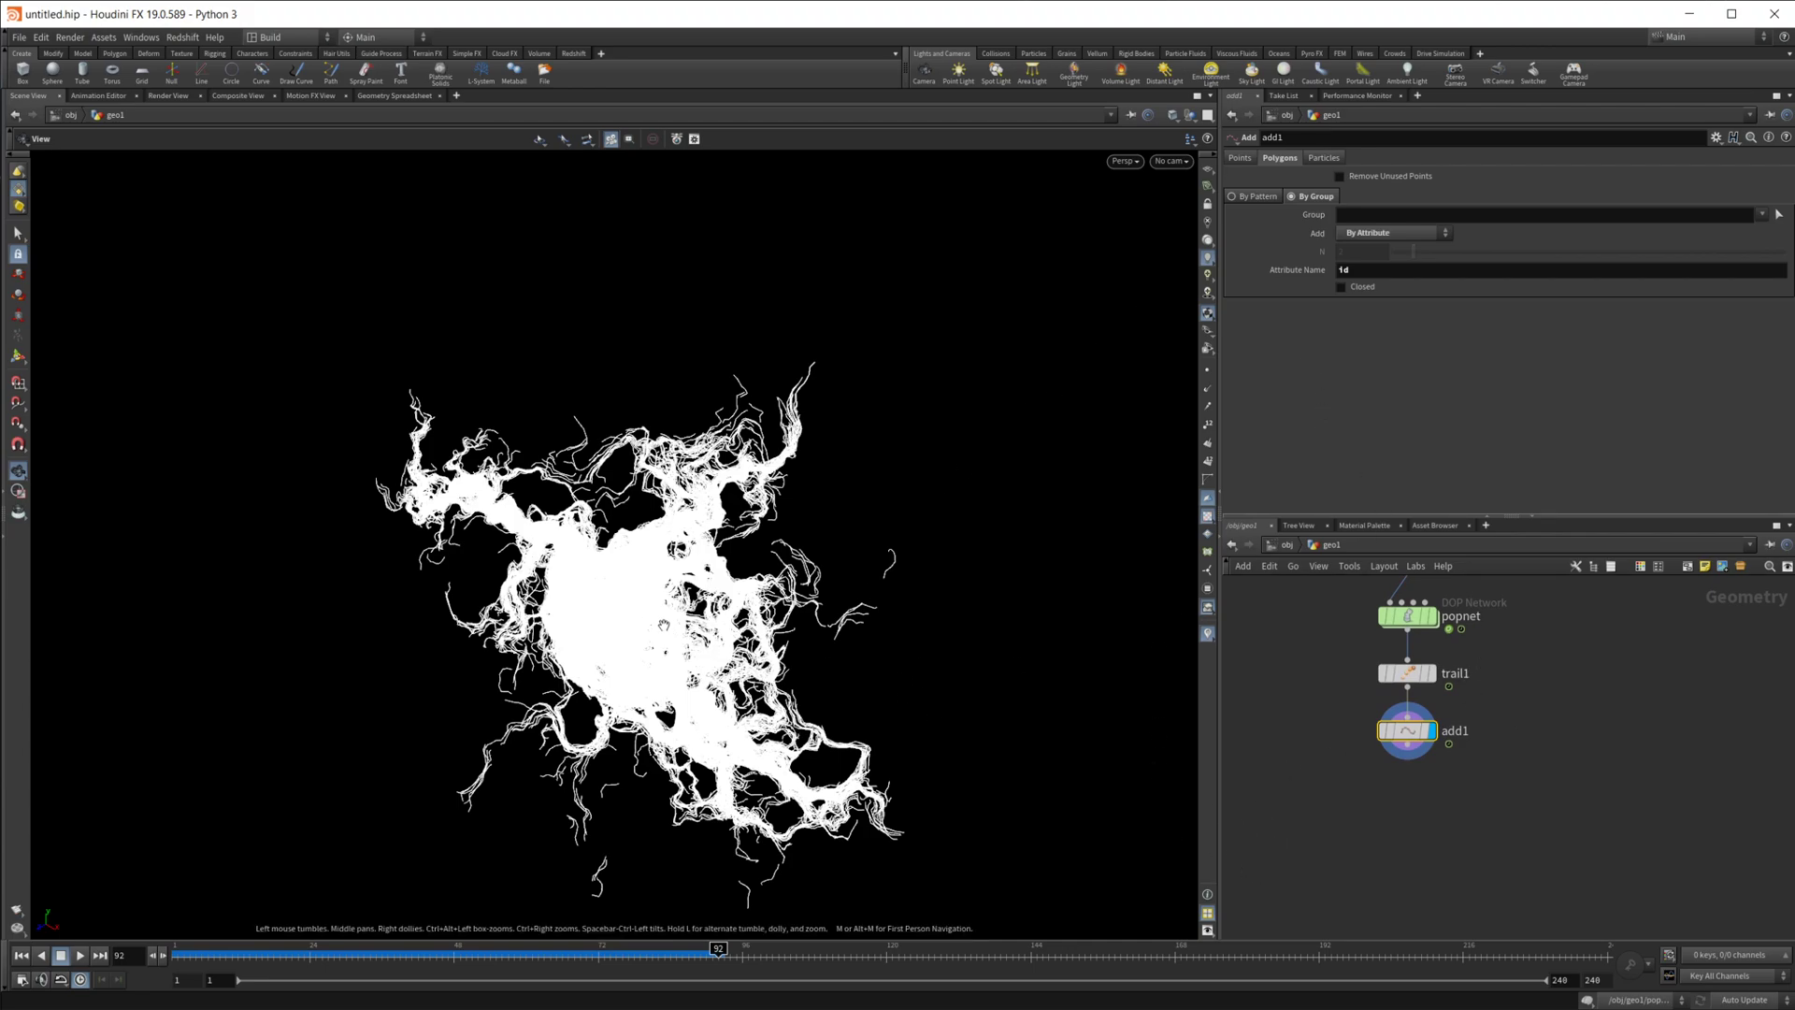
click(21, 956)
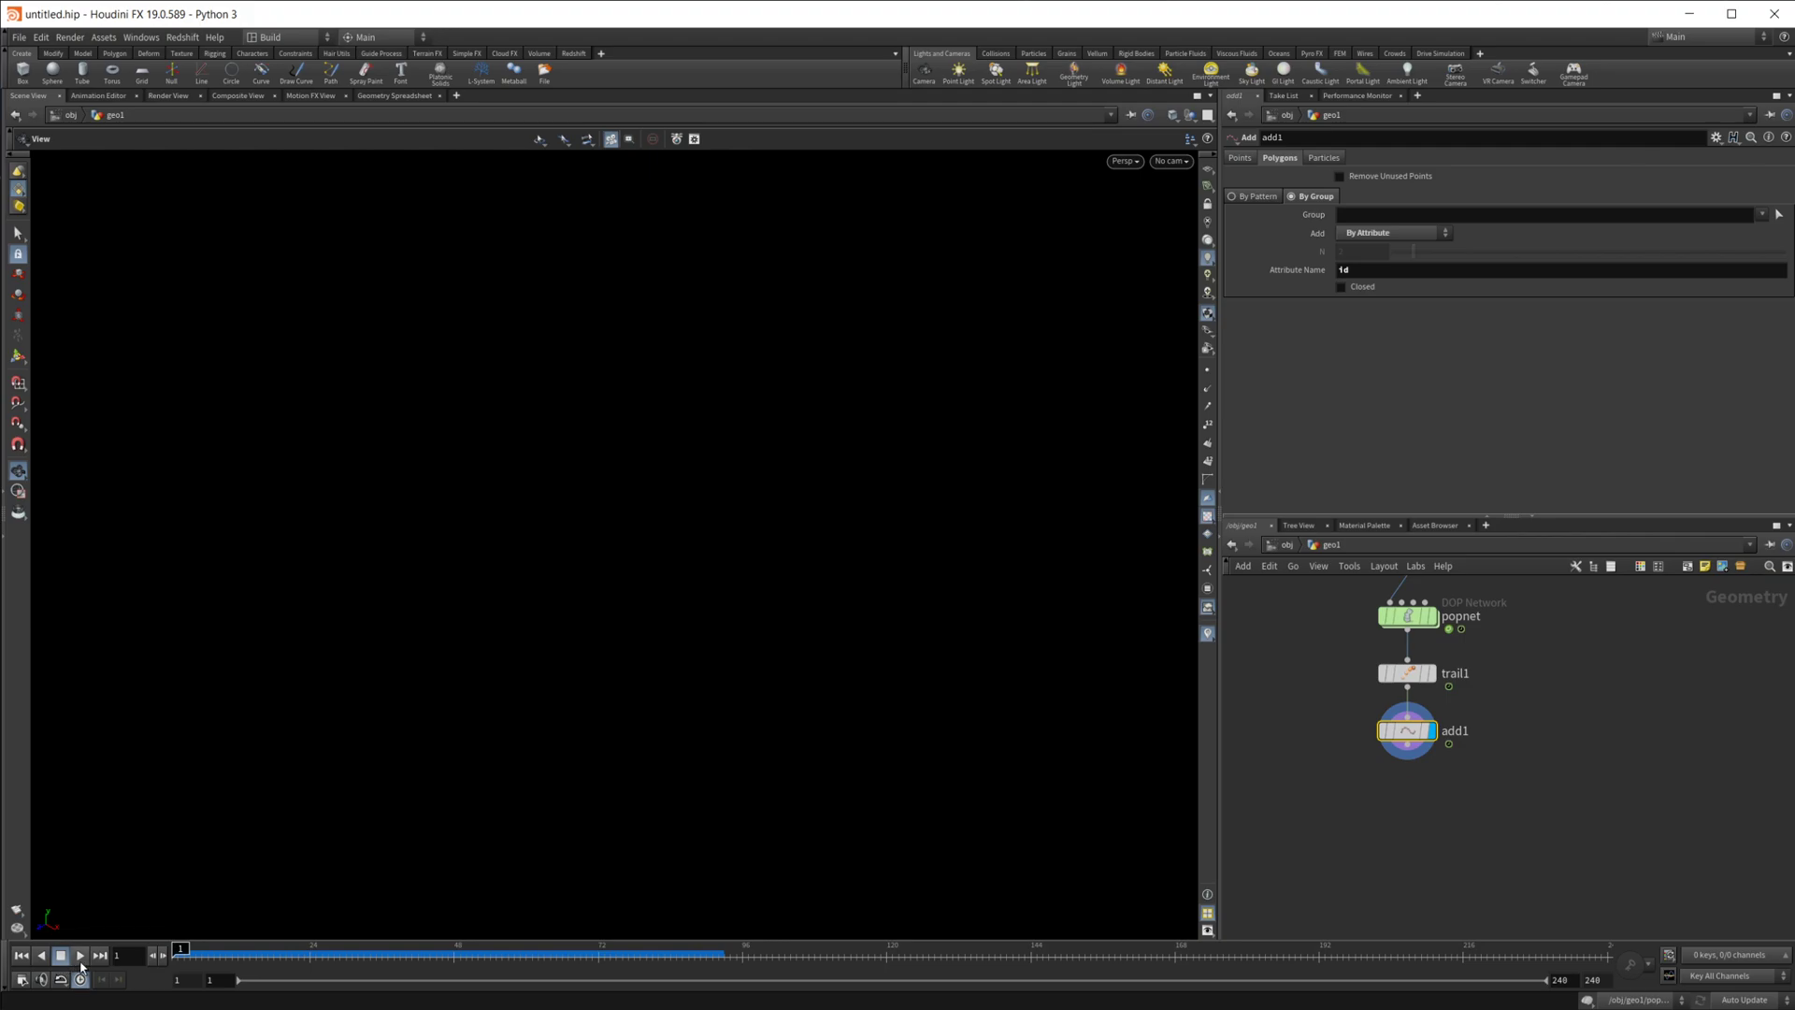
click(80, 958)
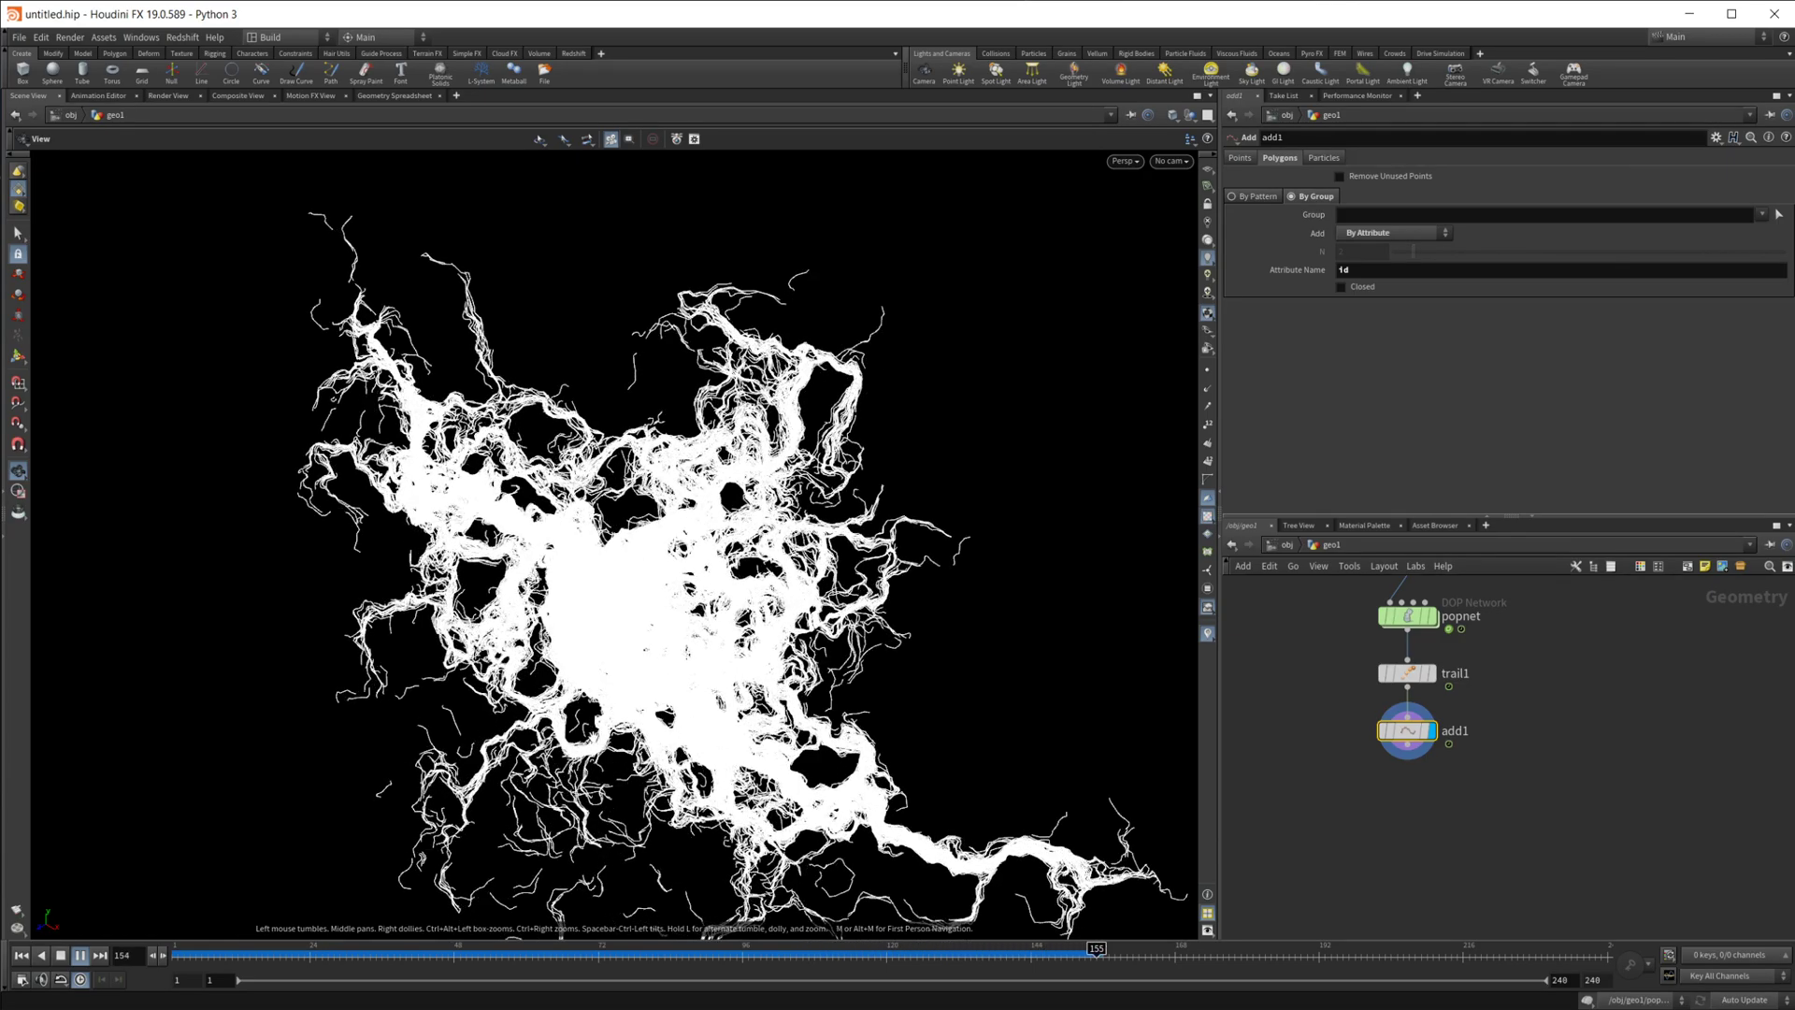
click(61, 956)
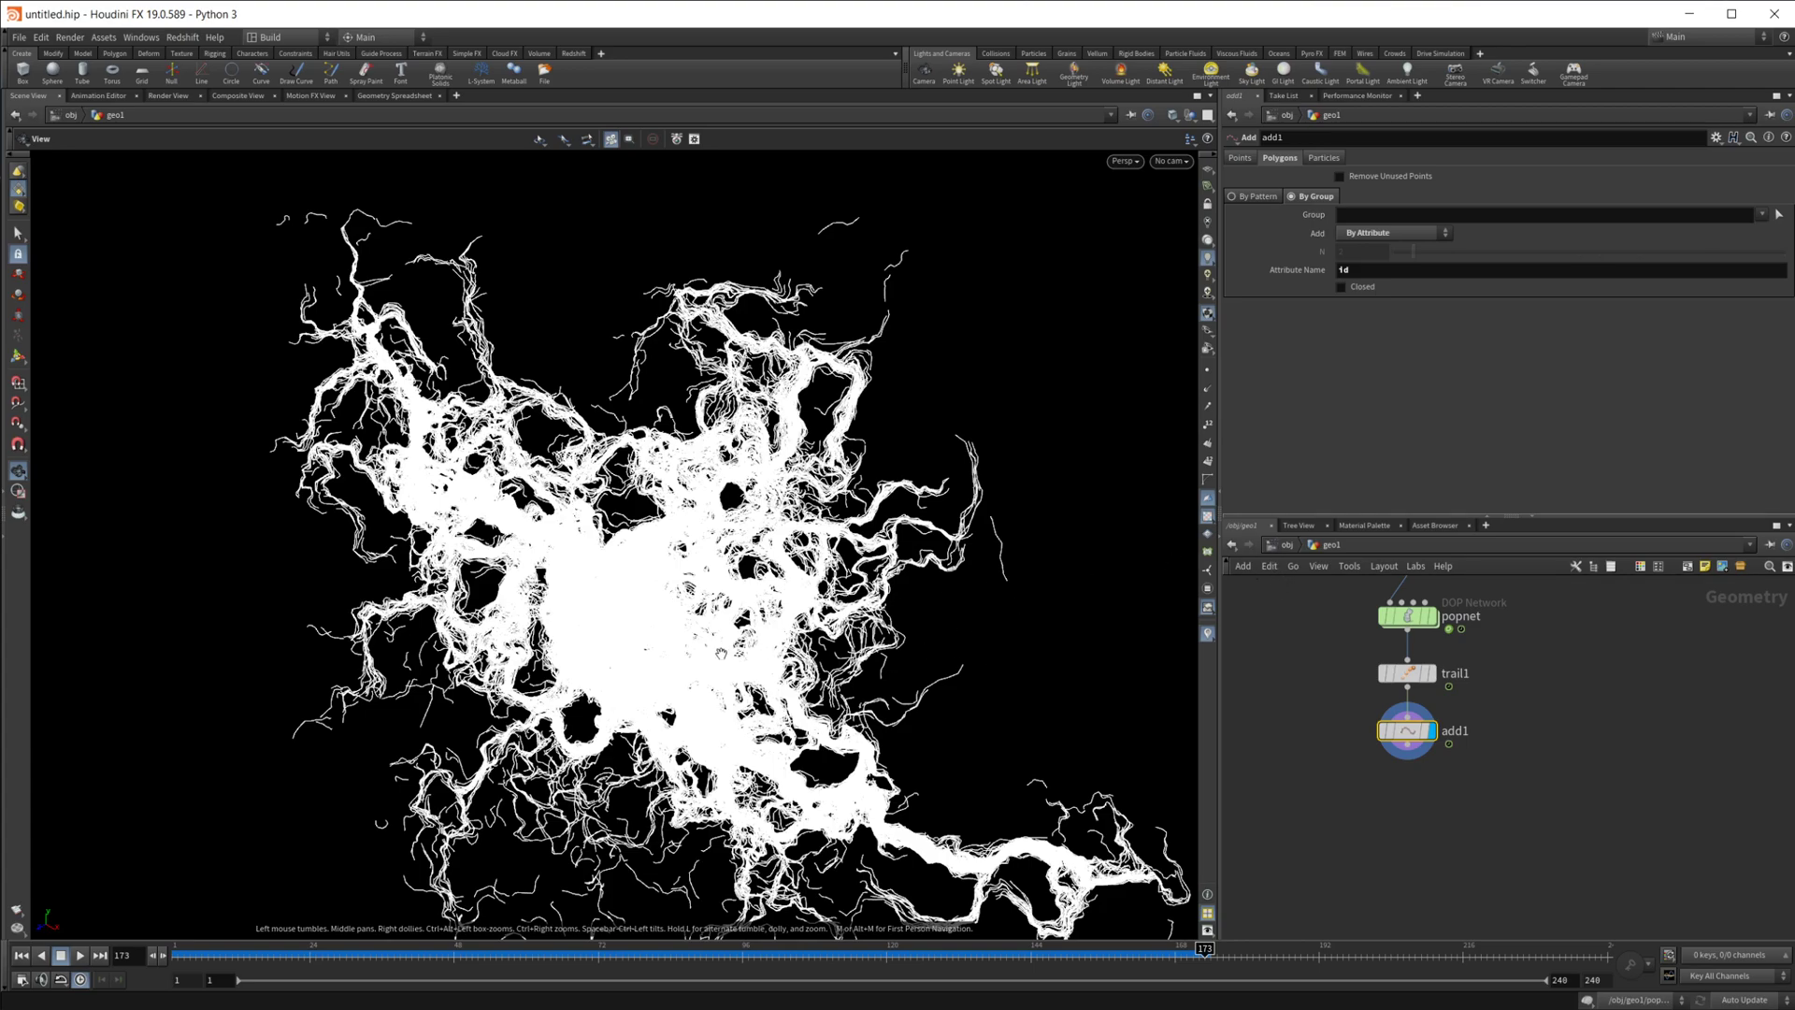
drag(722, 654, 524, 556)
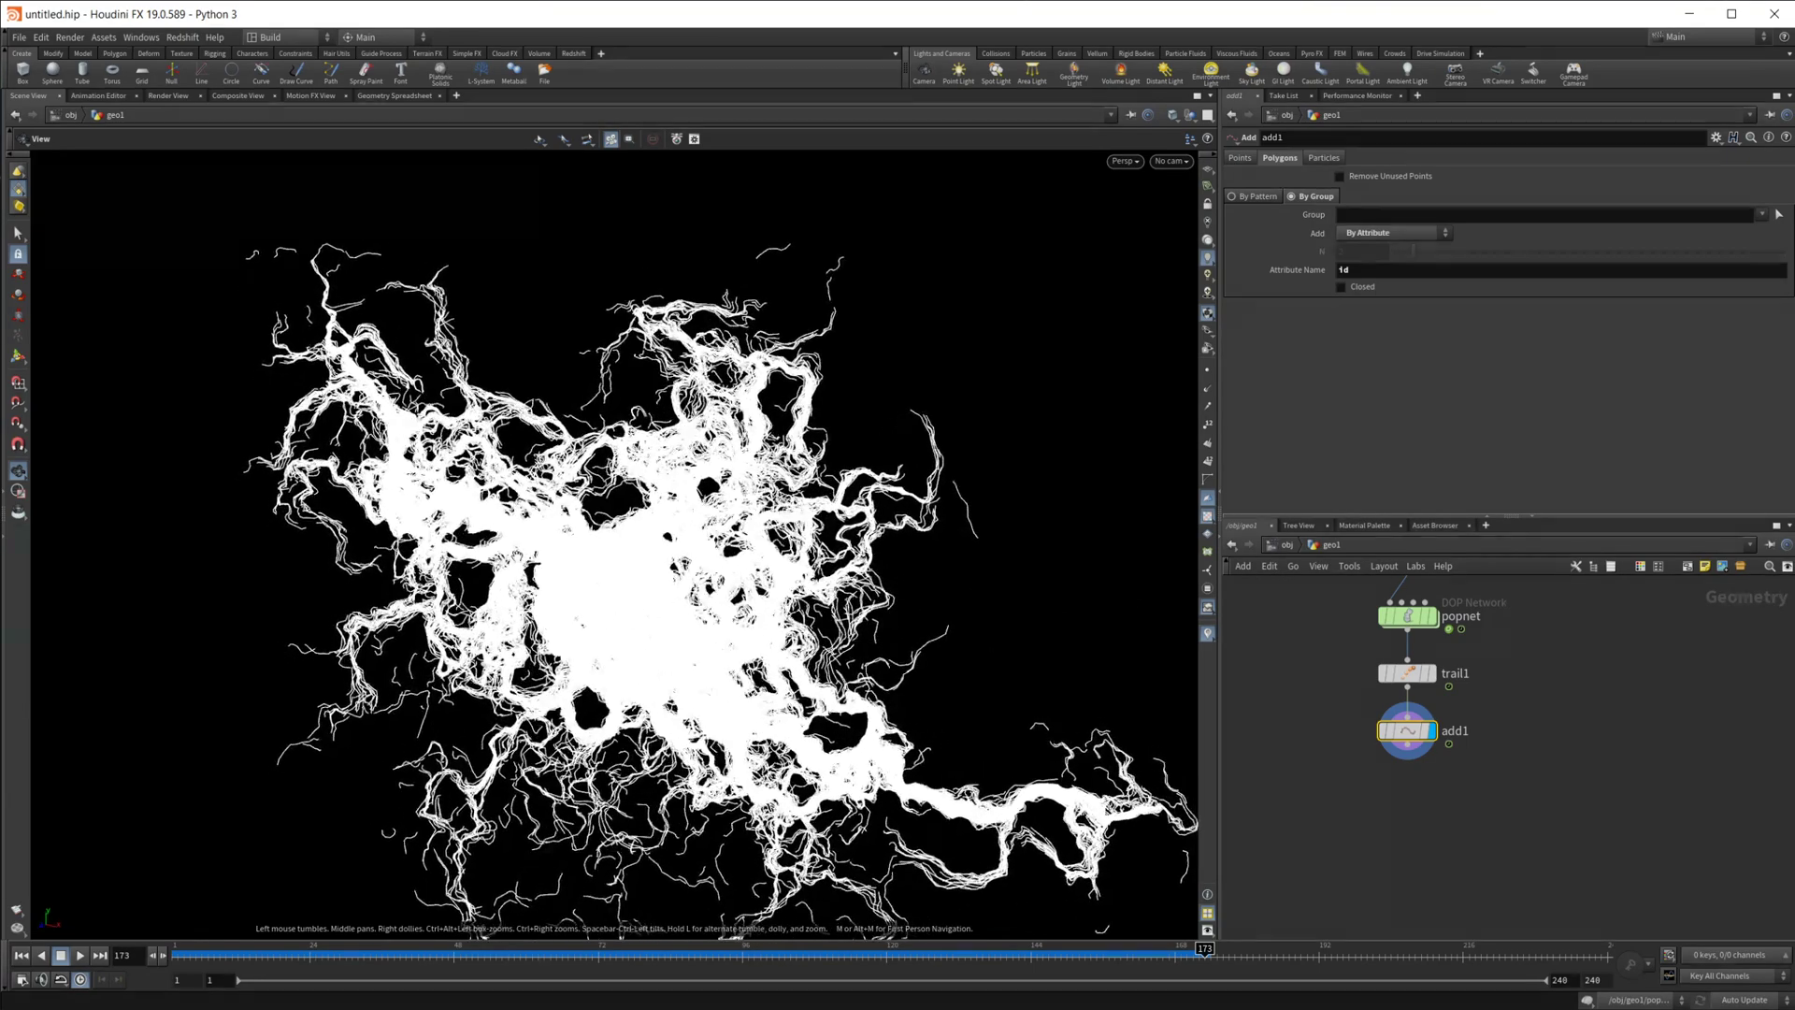
right_drag(519, 557, 839, 551)
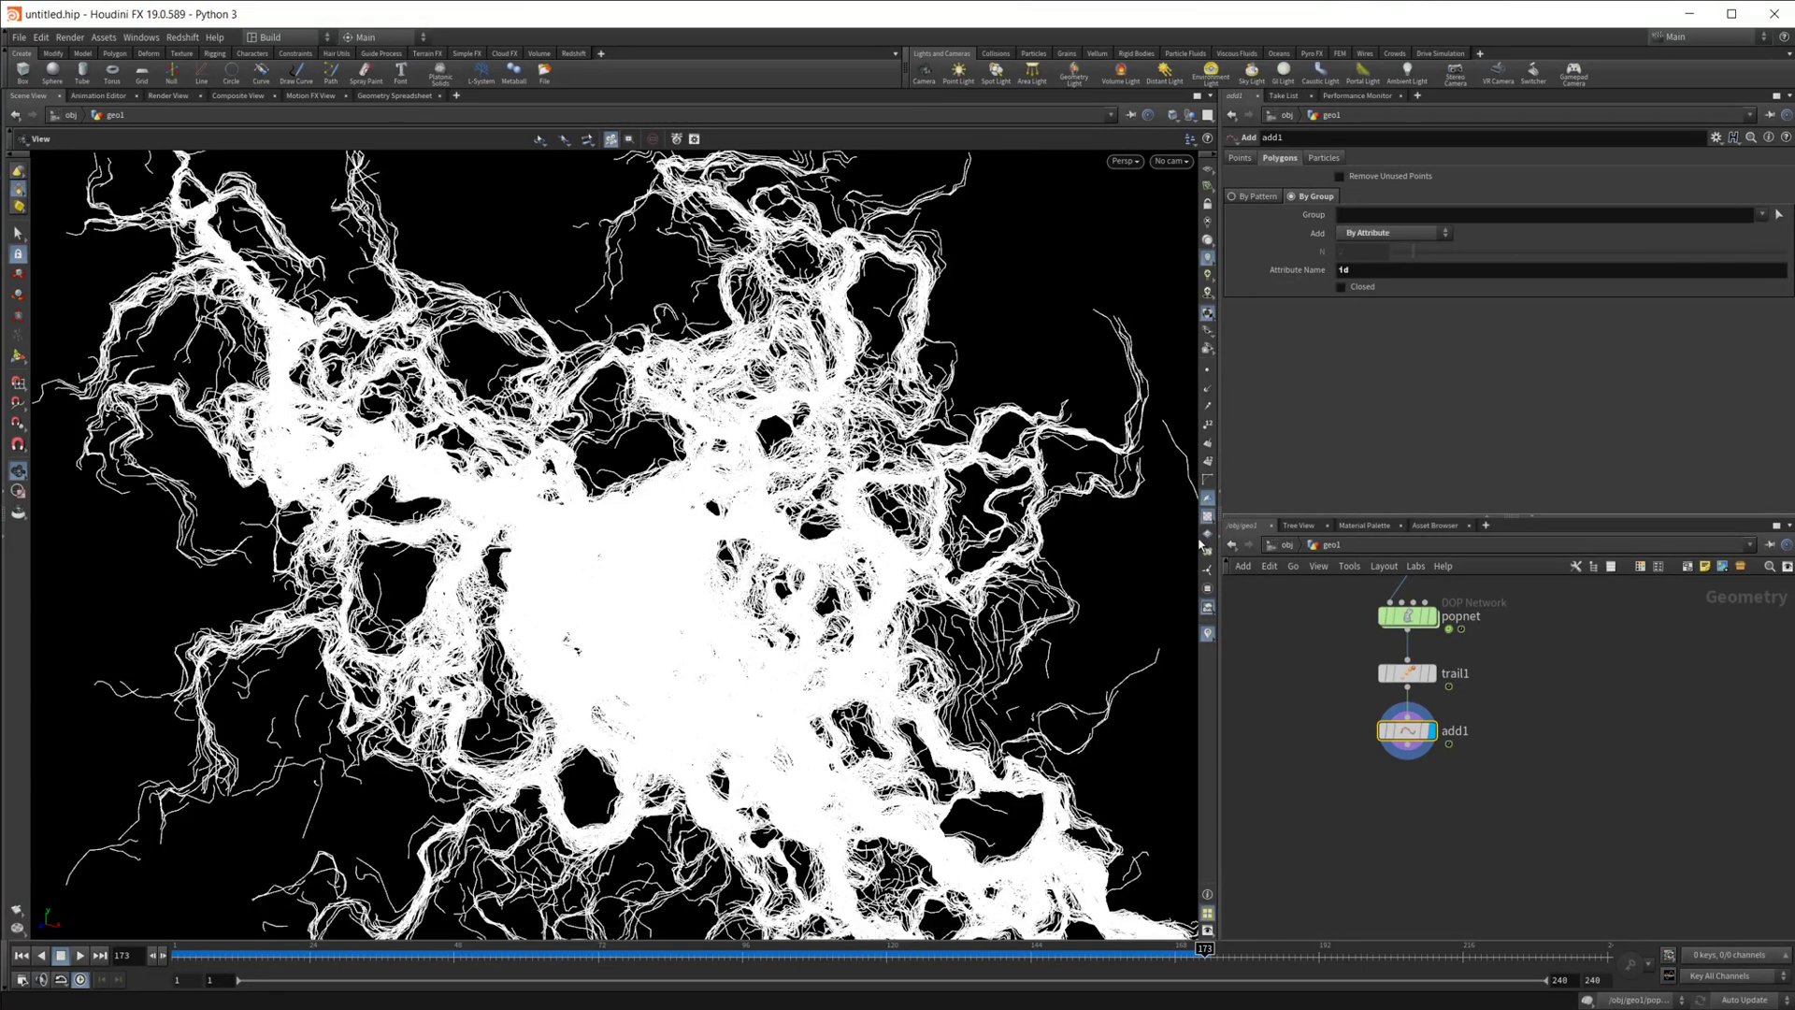
- Return to the object level and create the Redshift ROP and Redshift IPR output nodes
click(1288, 546)
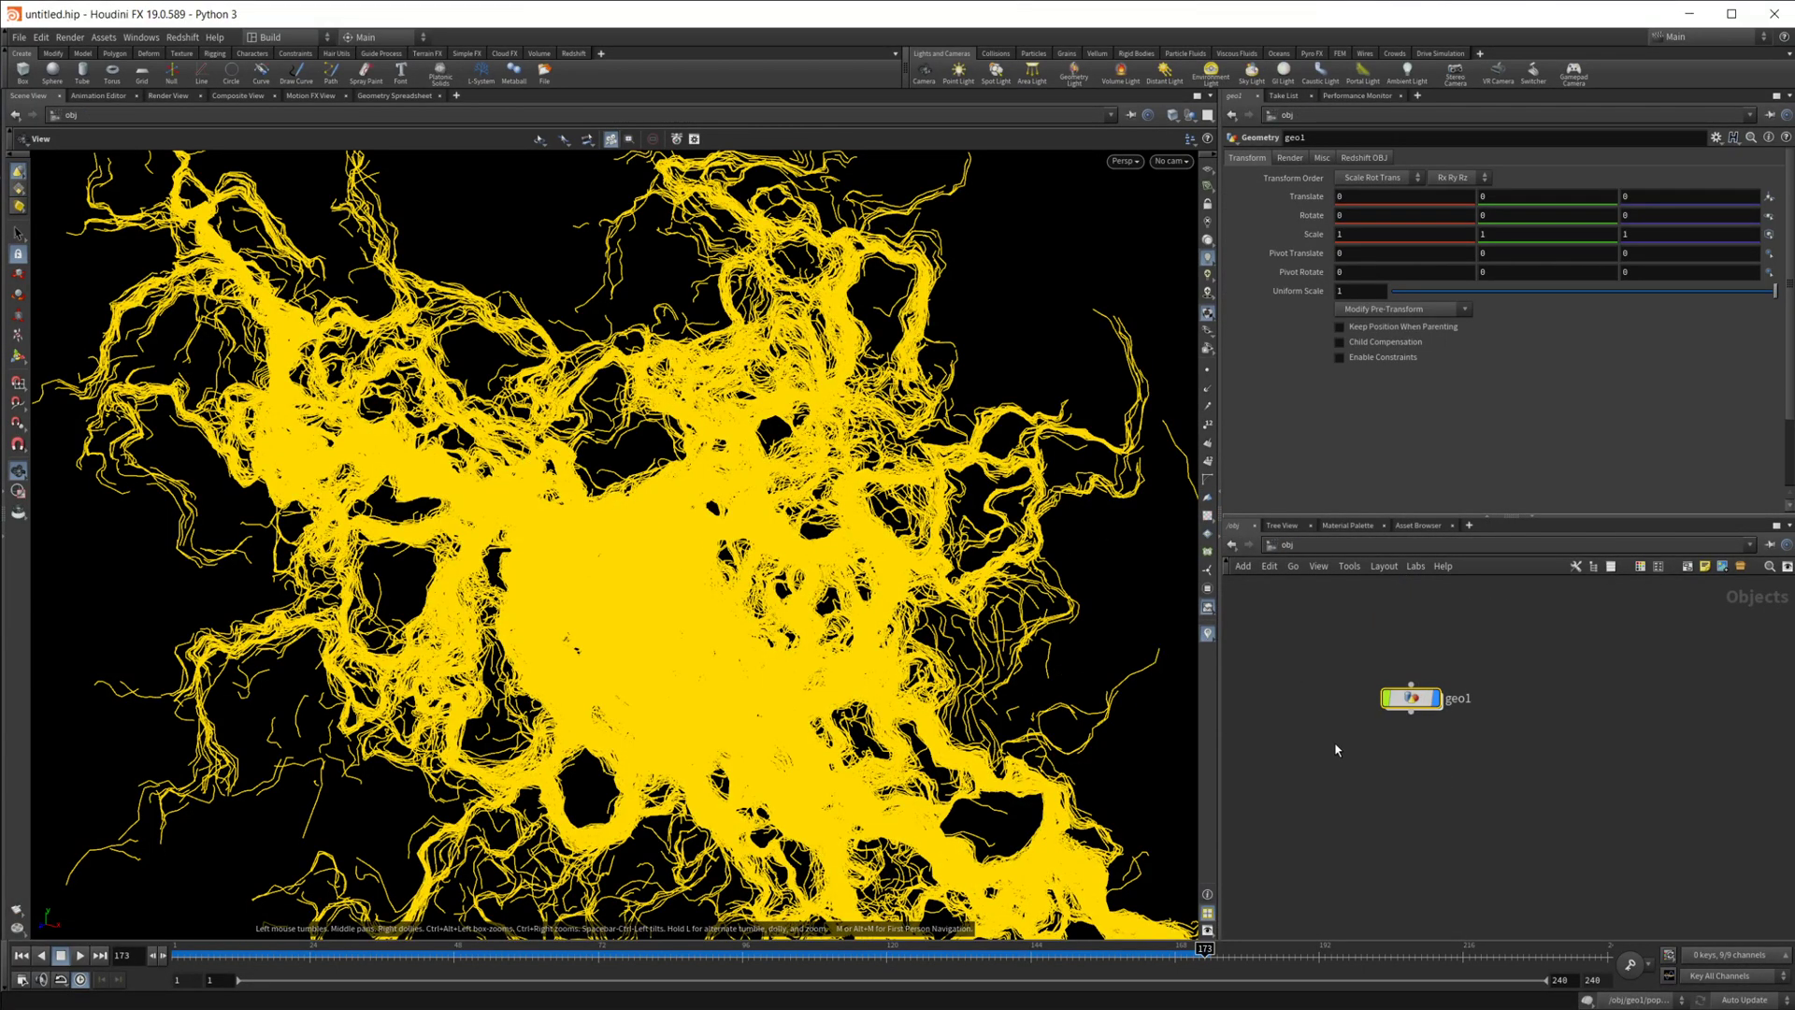
middle_drag(1496, 720, 1403, 742)
click(574, 53)
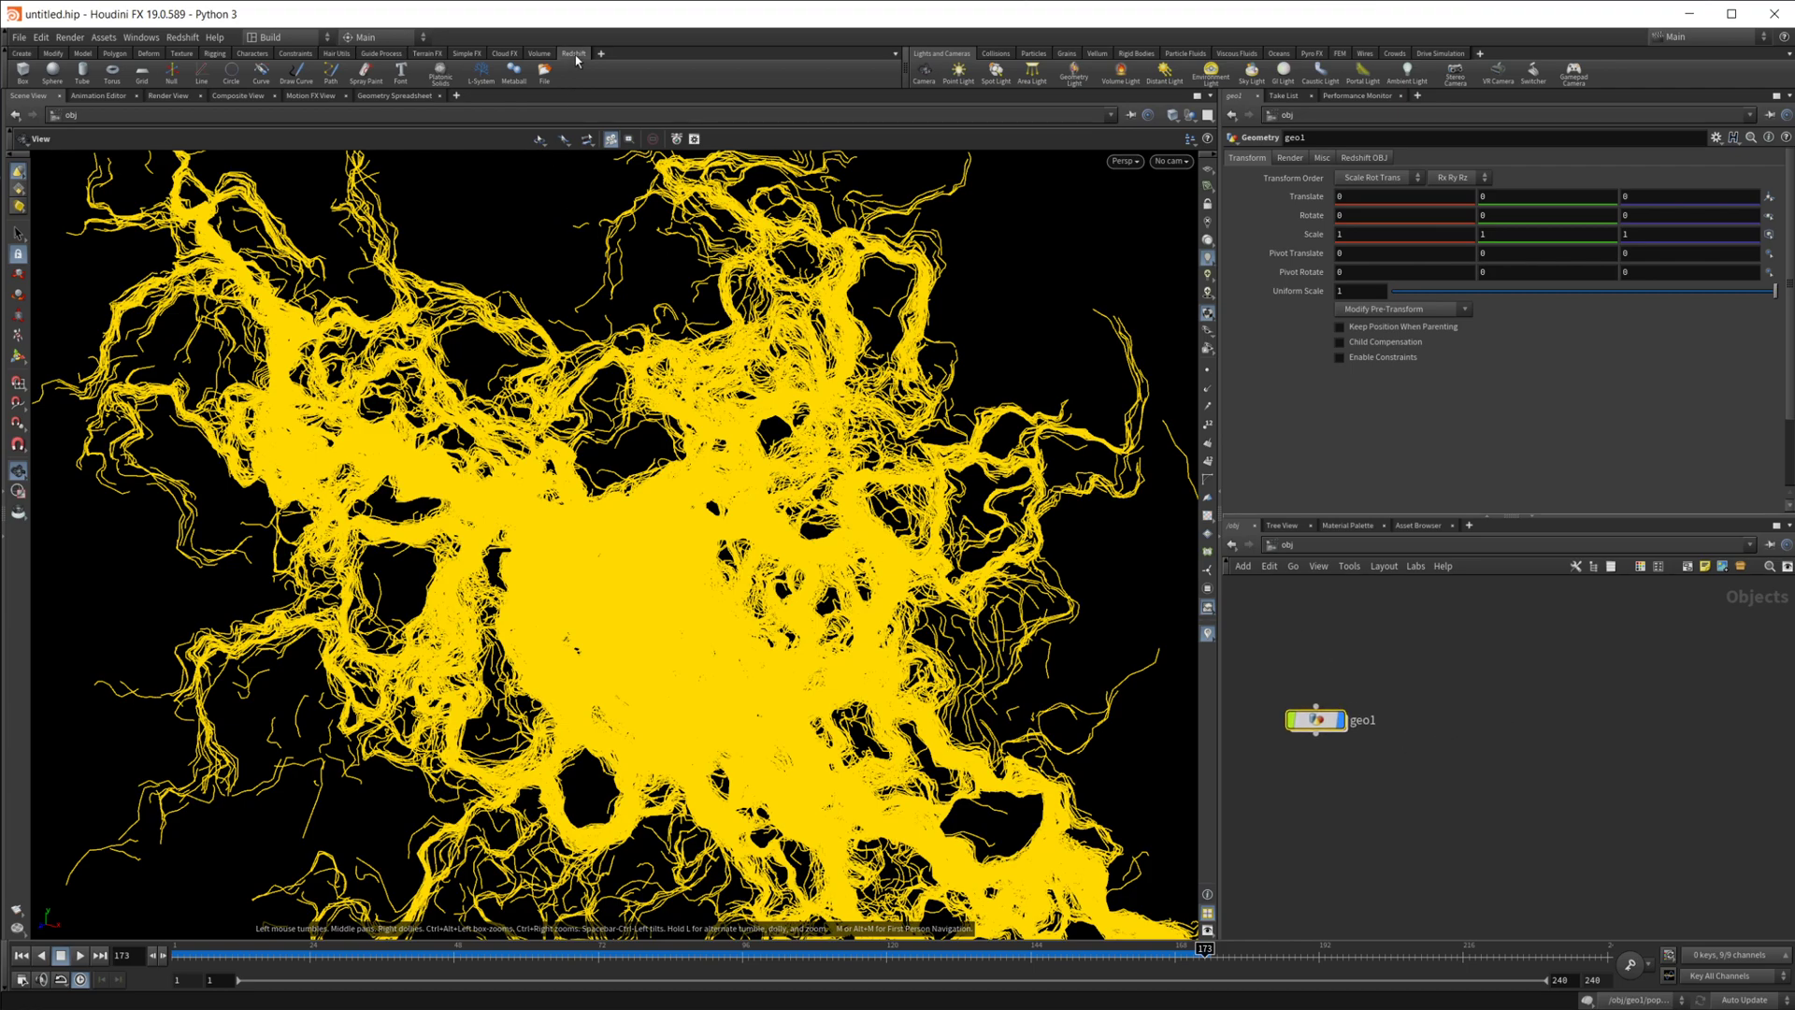
click(22, 80)
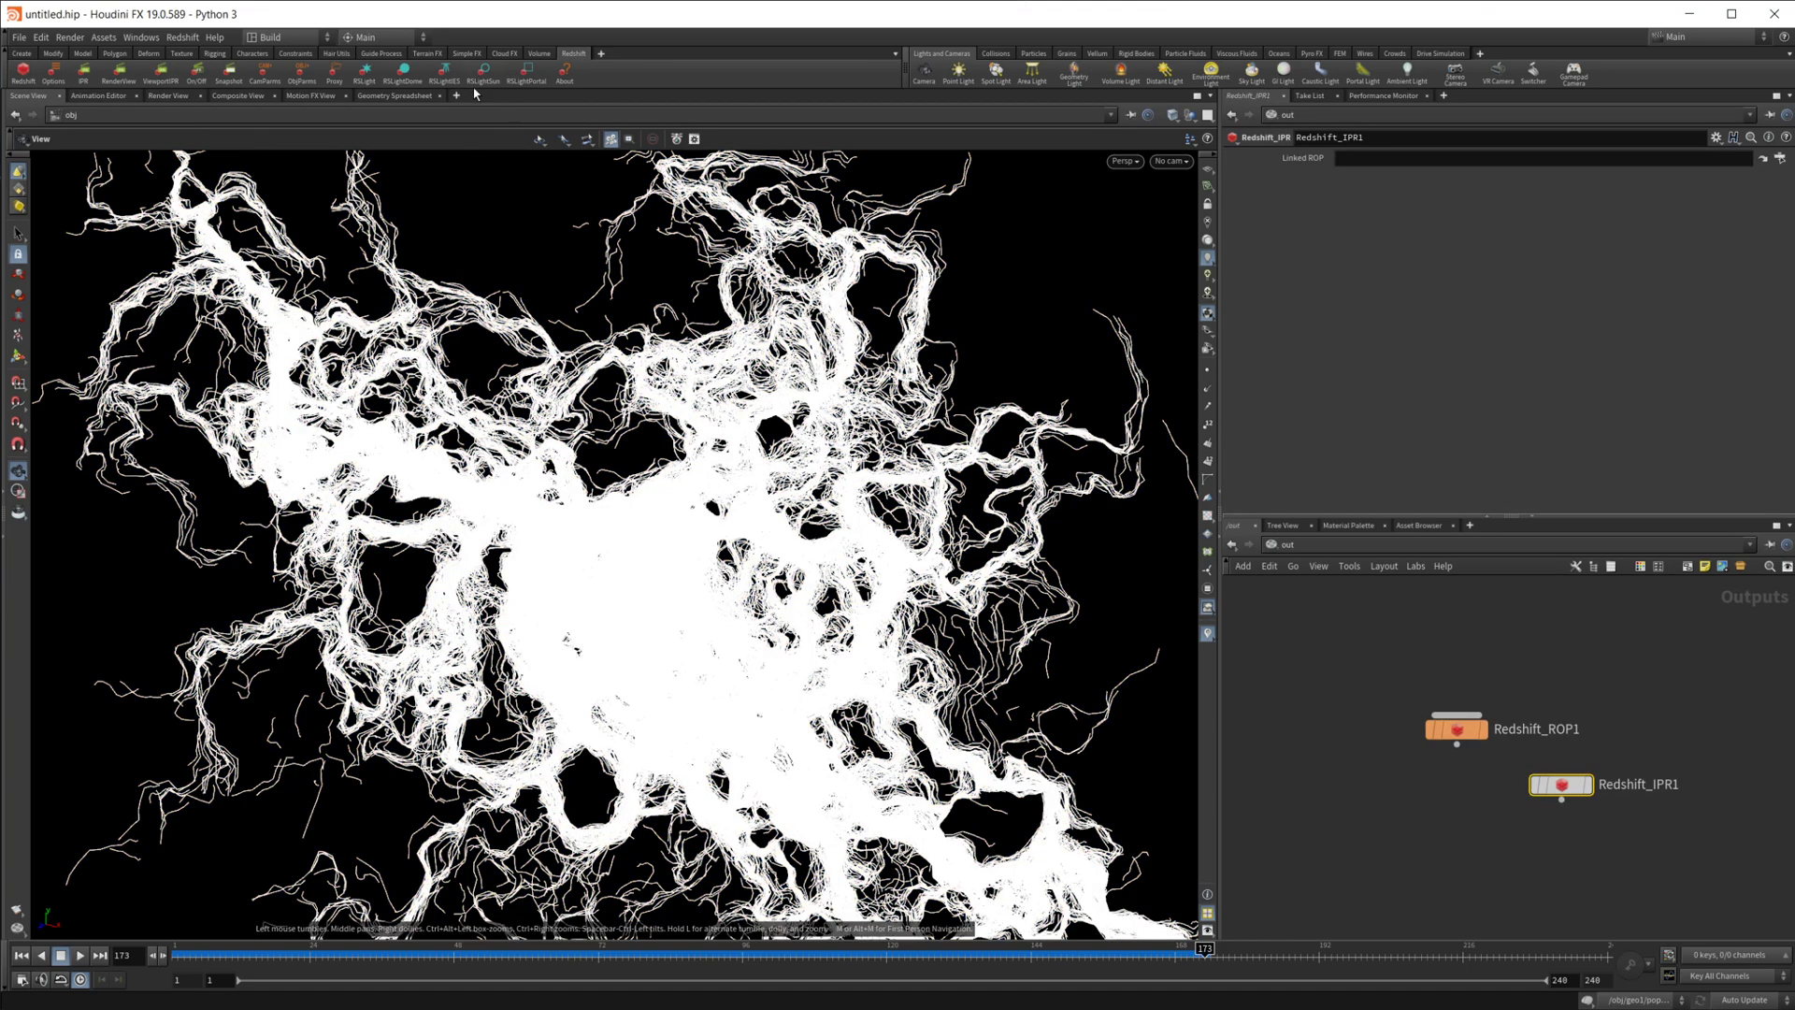
- Add a Redshift dome light and a camera matching the current view to the scene
click(400, 77)
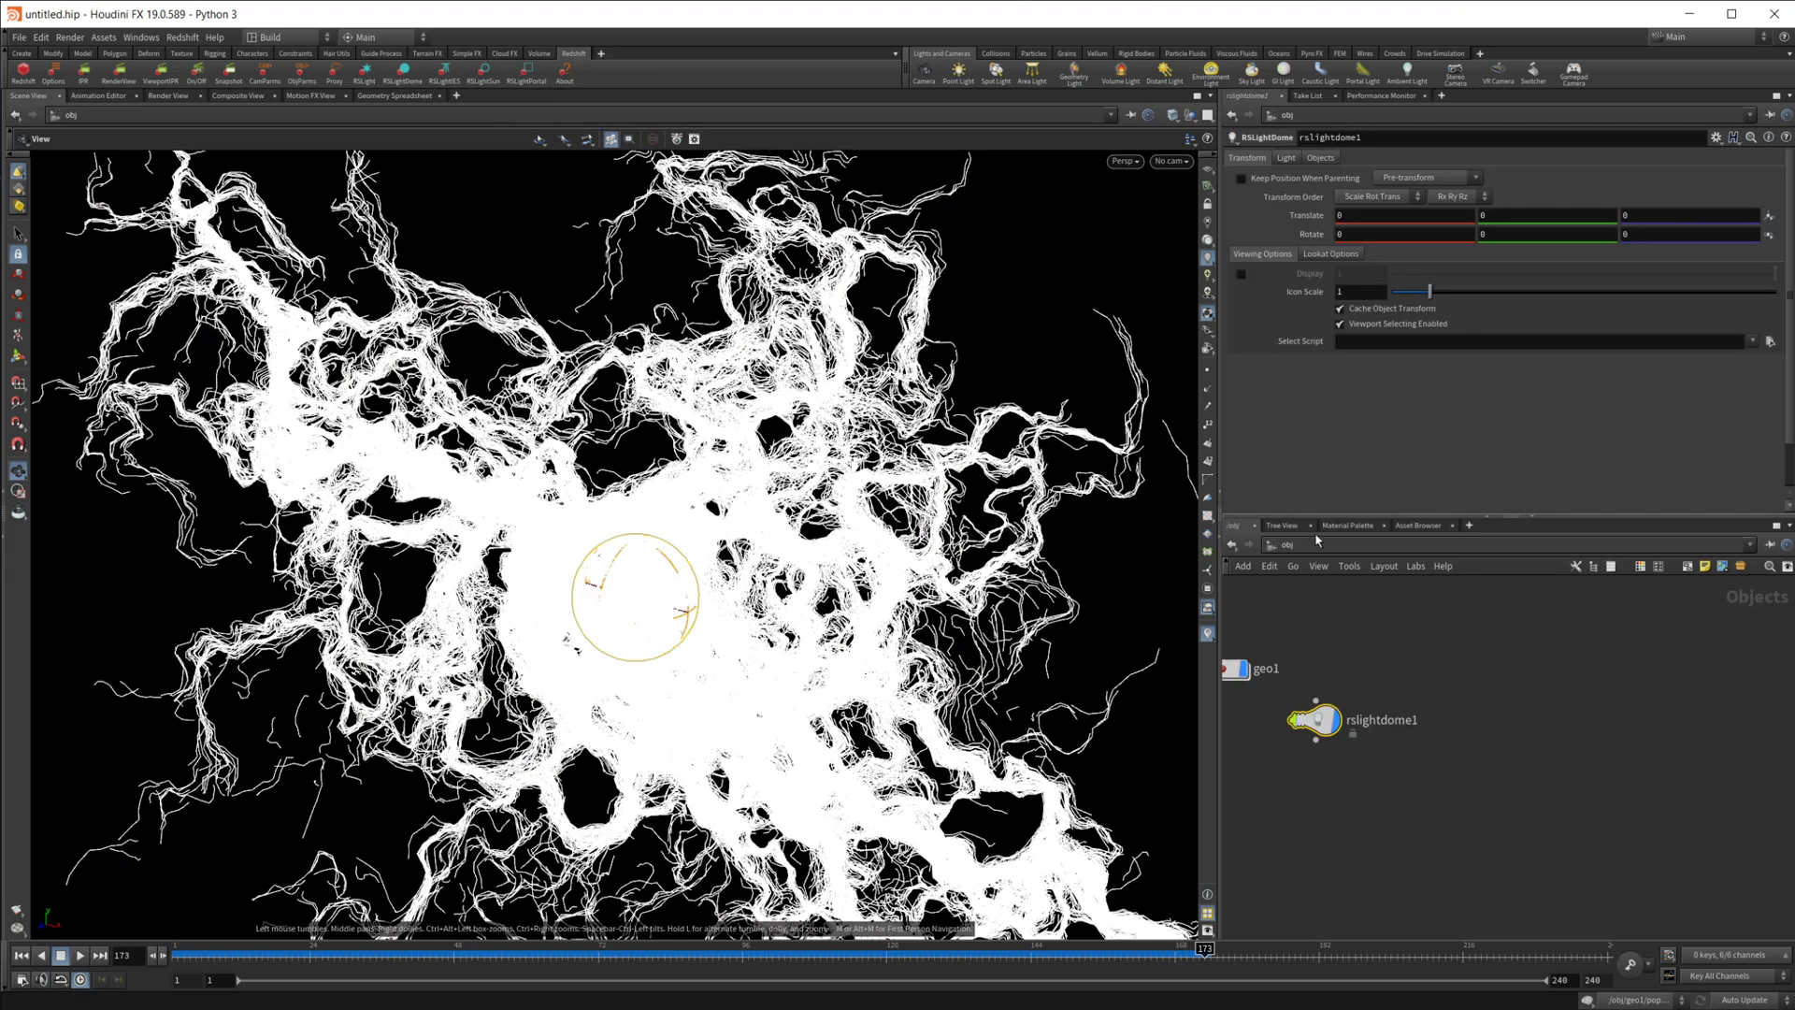
click(1288, 158)
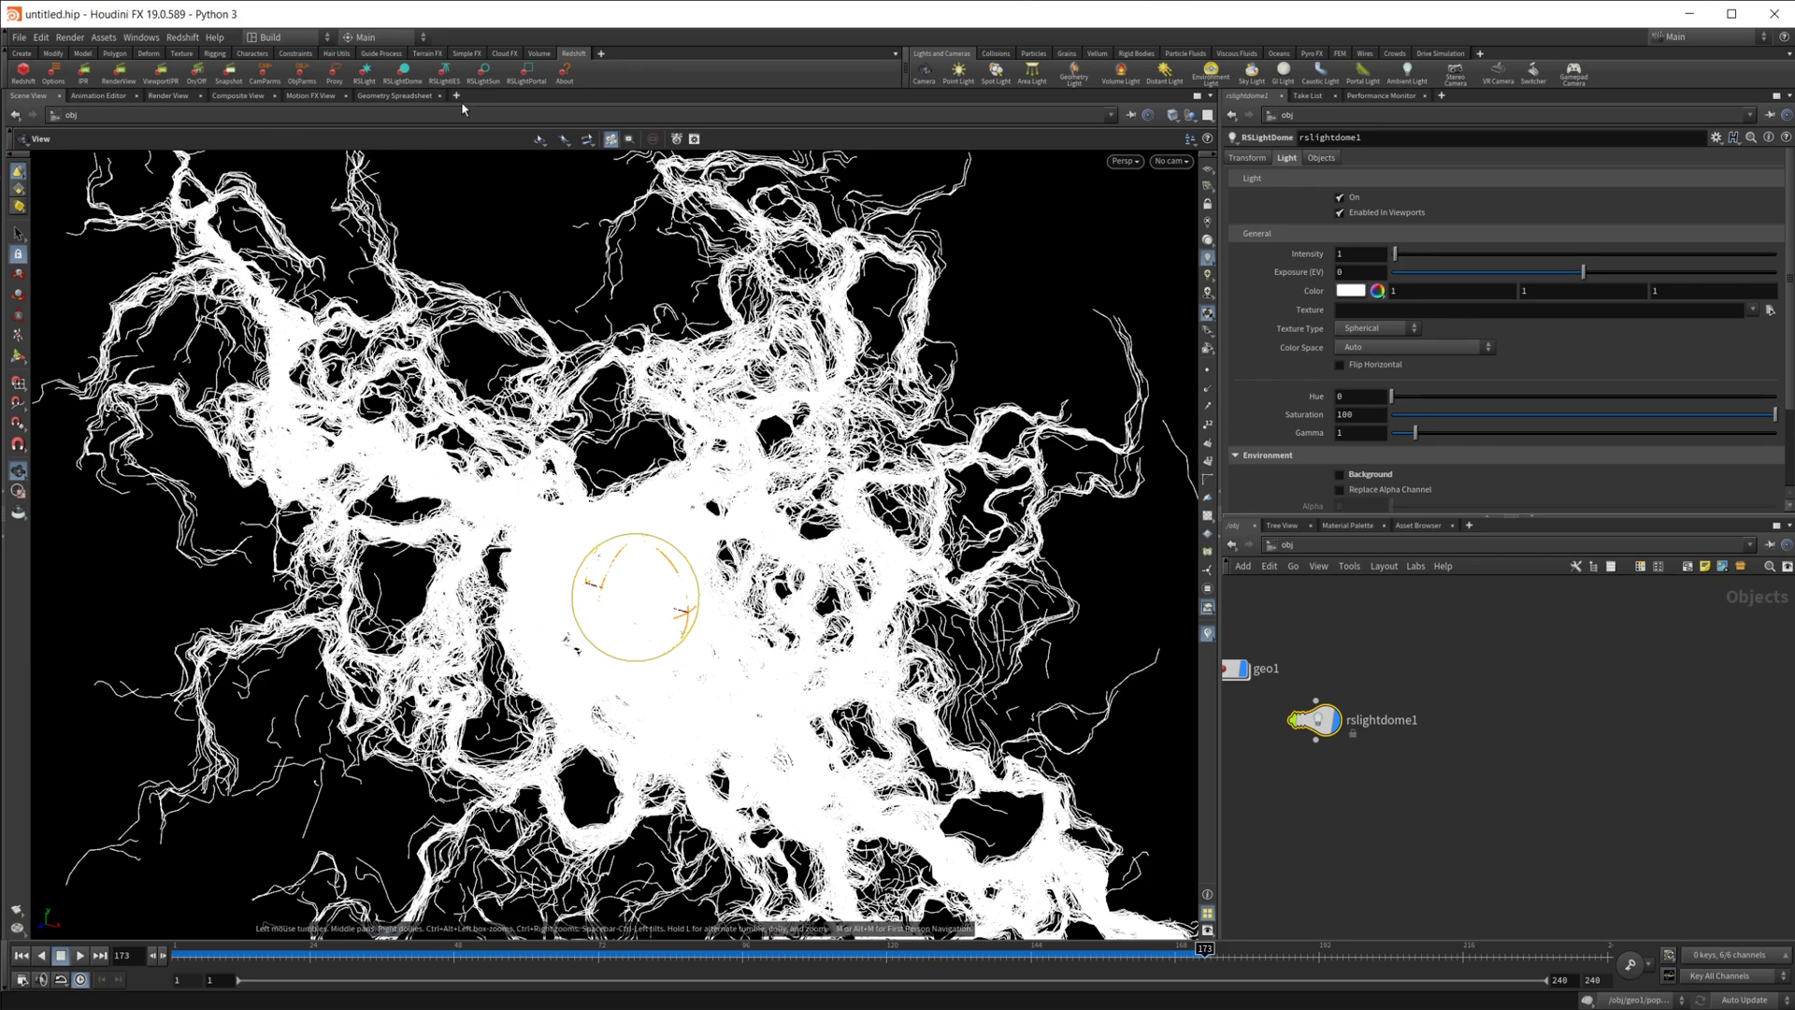
click(924, 72)
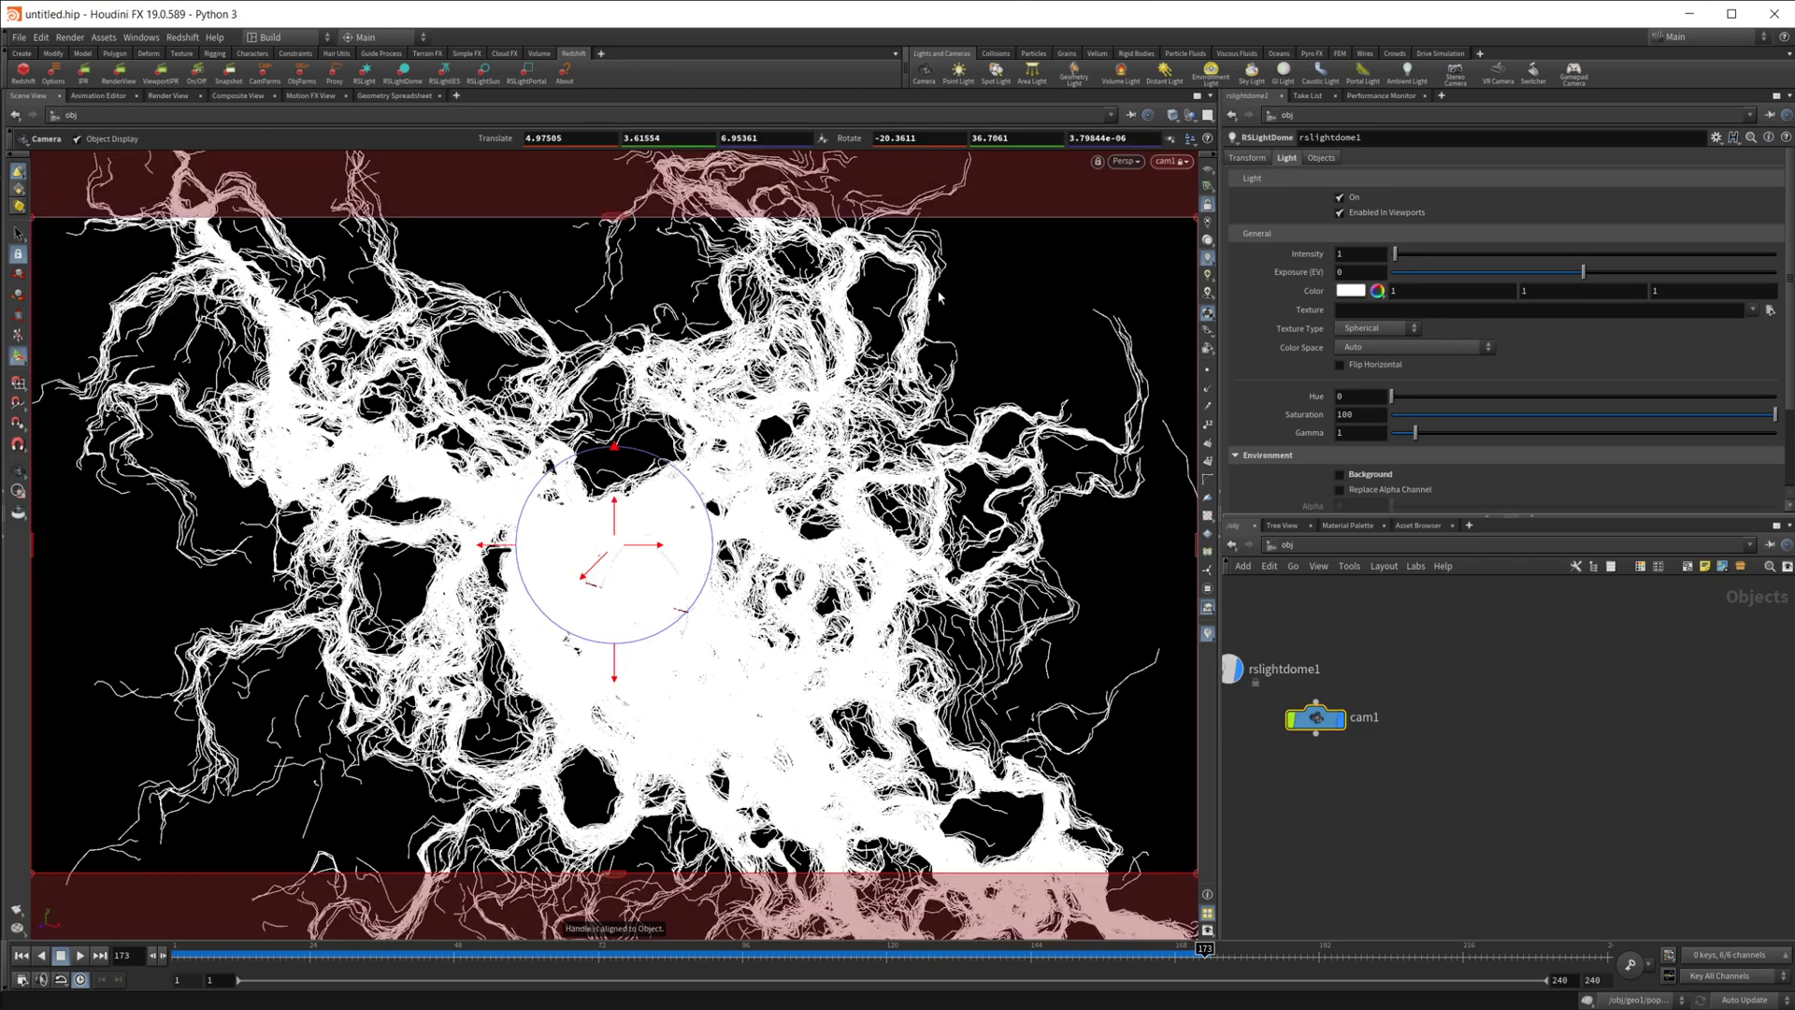
- Open a second, independently pinned network view and switch it to the mat context
click(1469, 526)
click(1488, 543)
click(1274, 545)
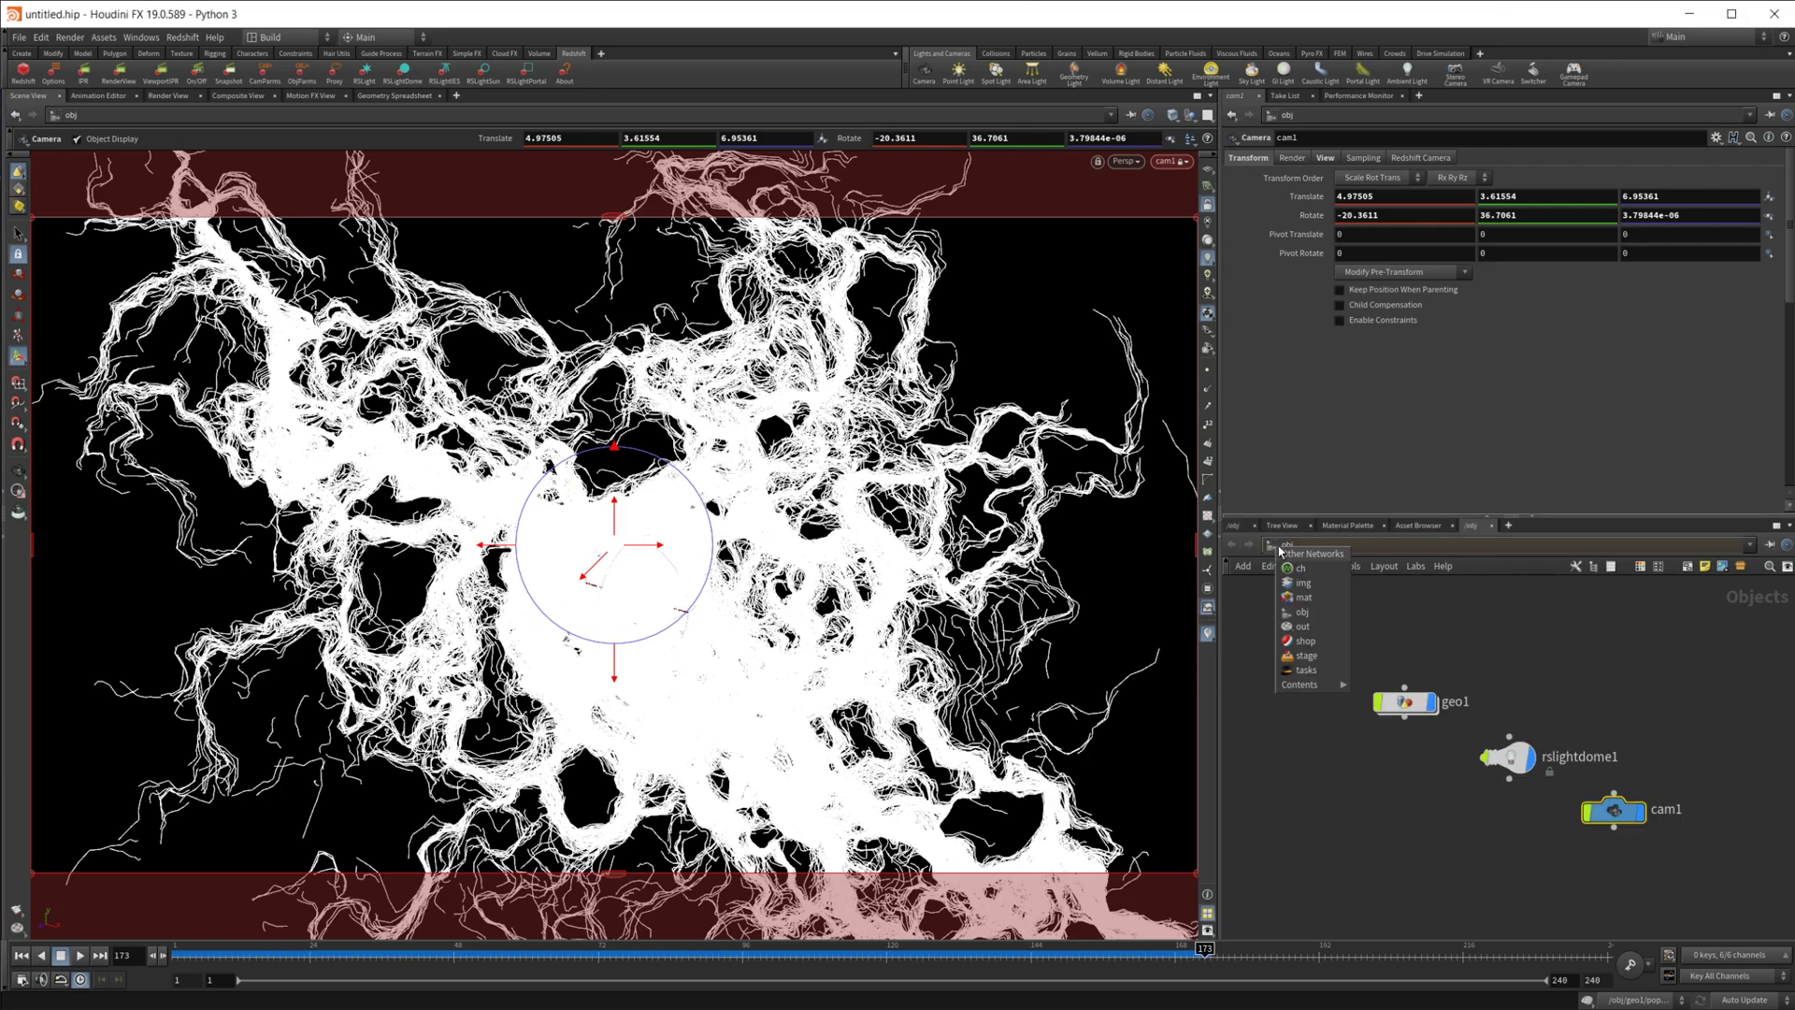
click(1528, 632)
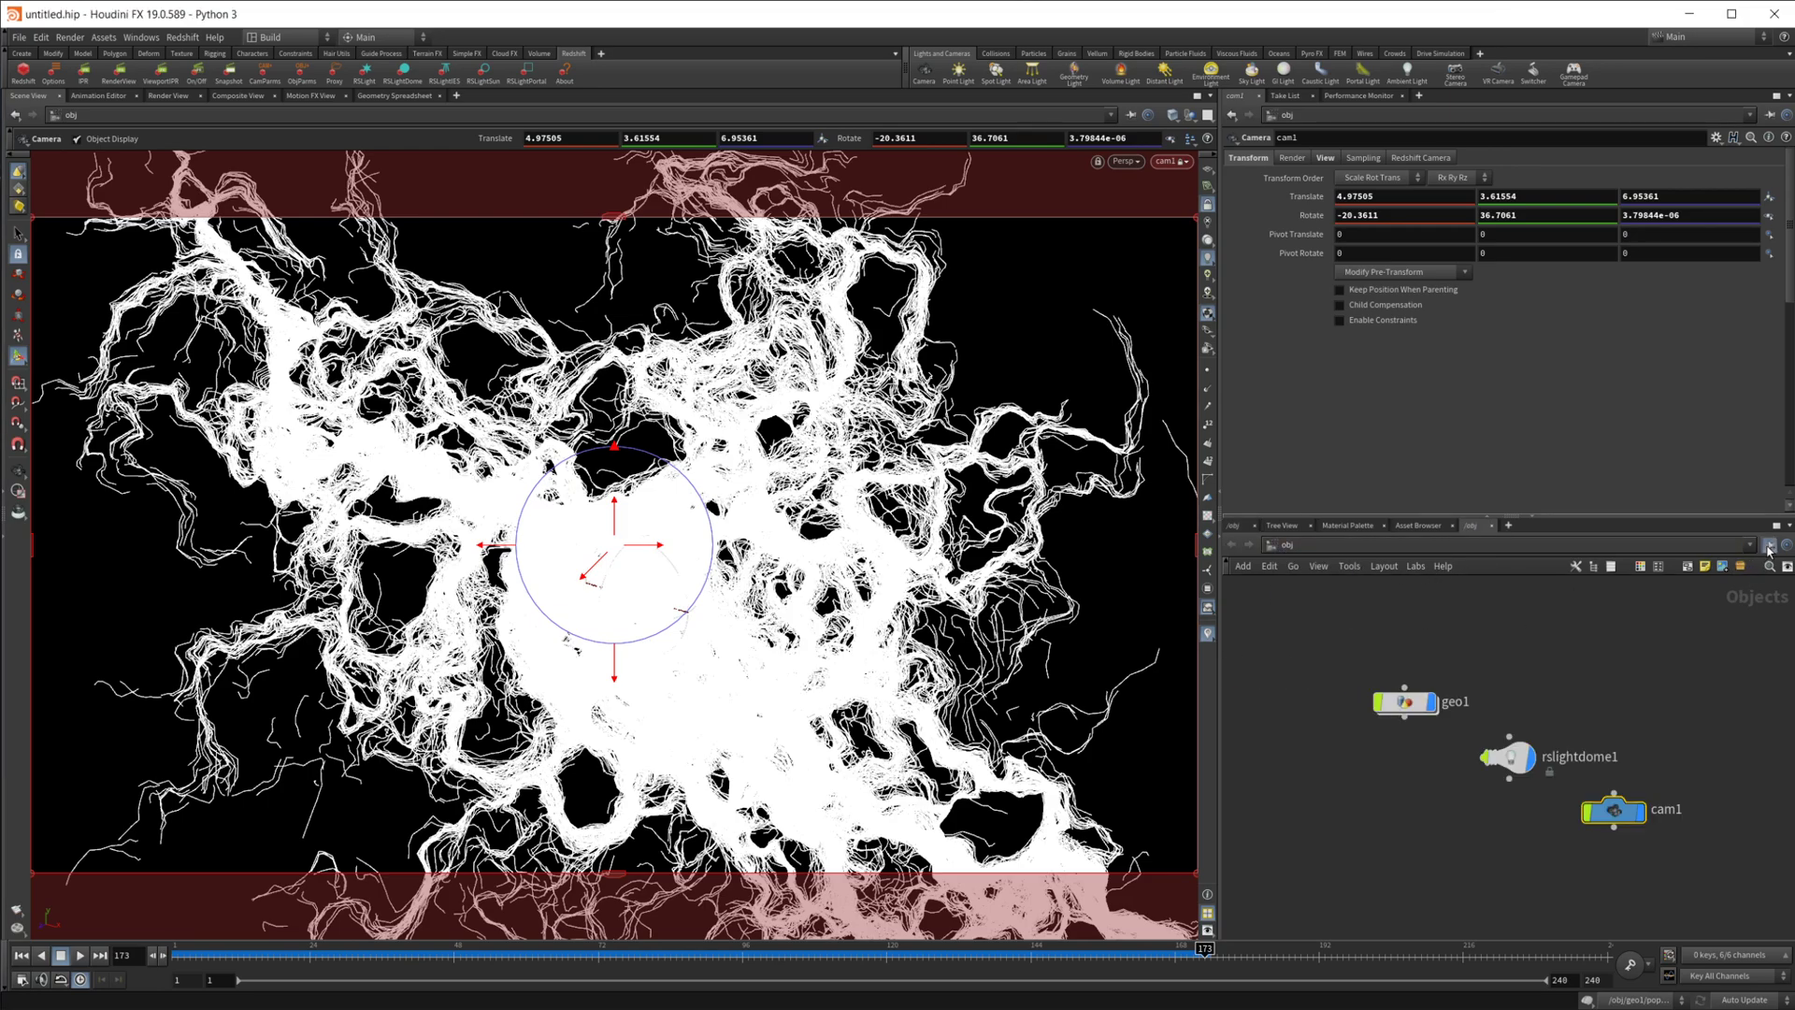
click(1239, 529)
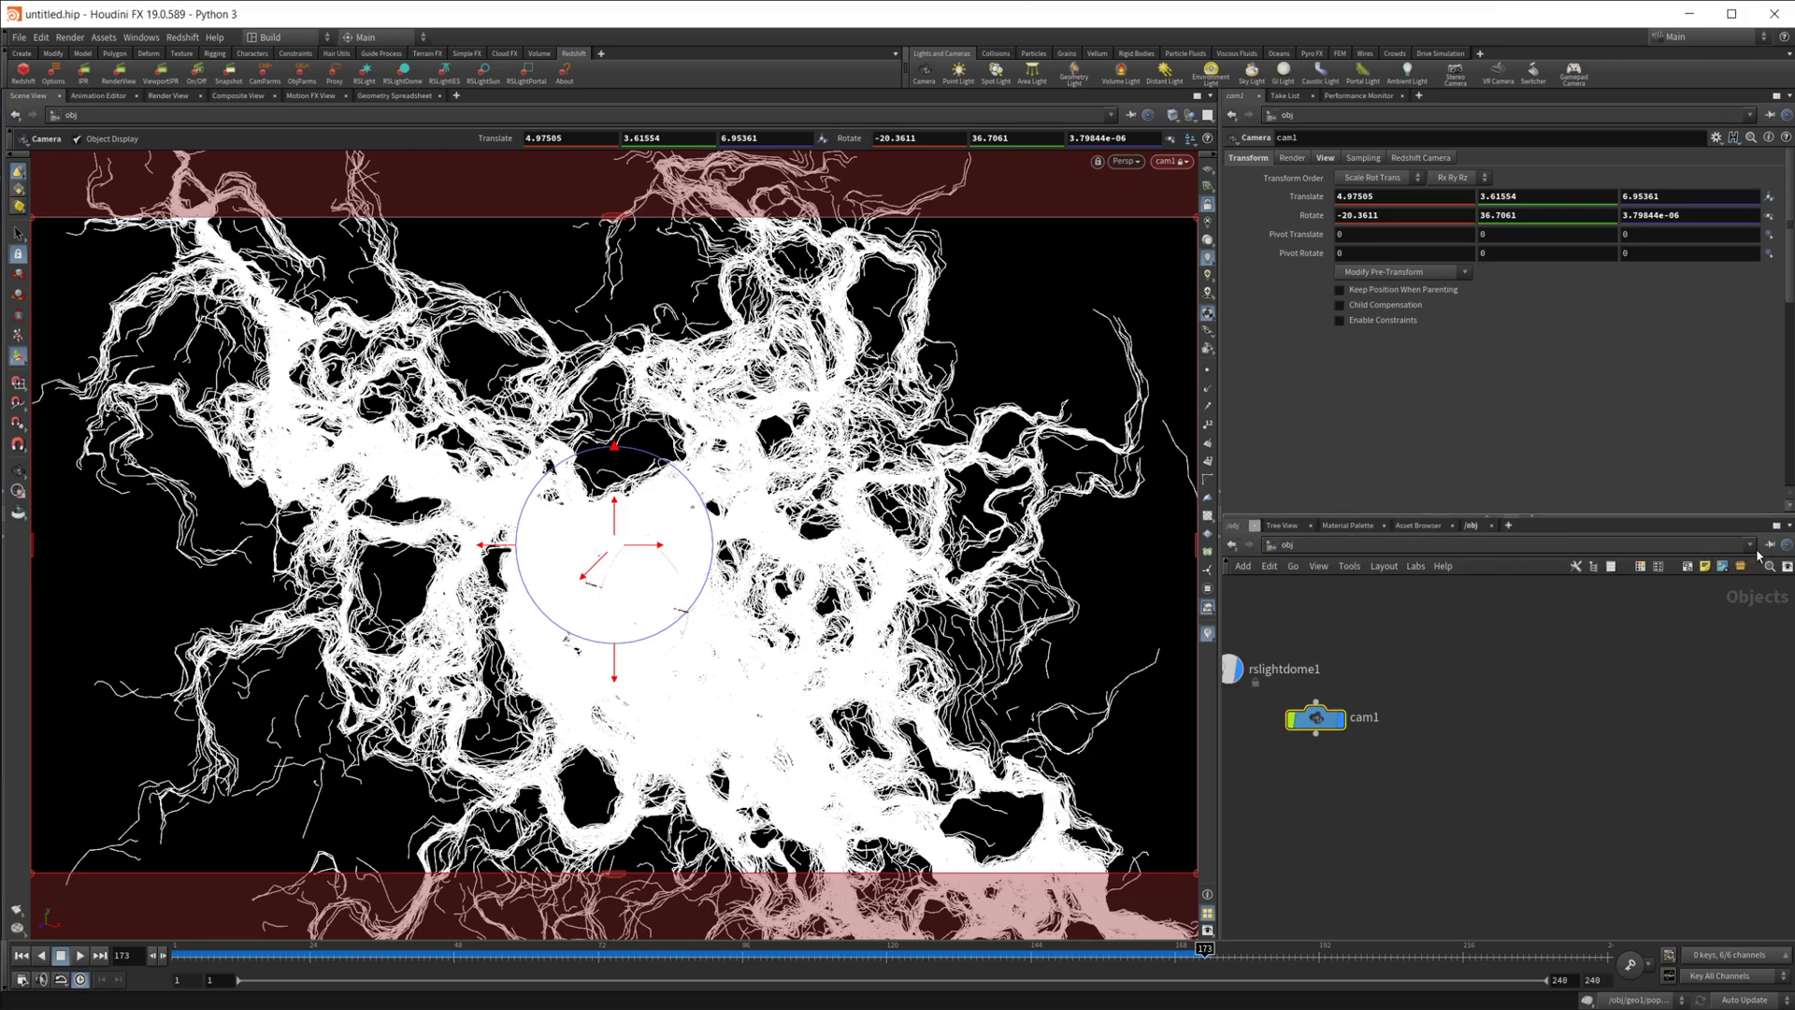
click(1473, 527)
click(1432, 546)
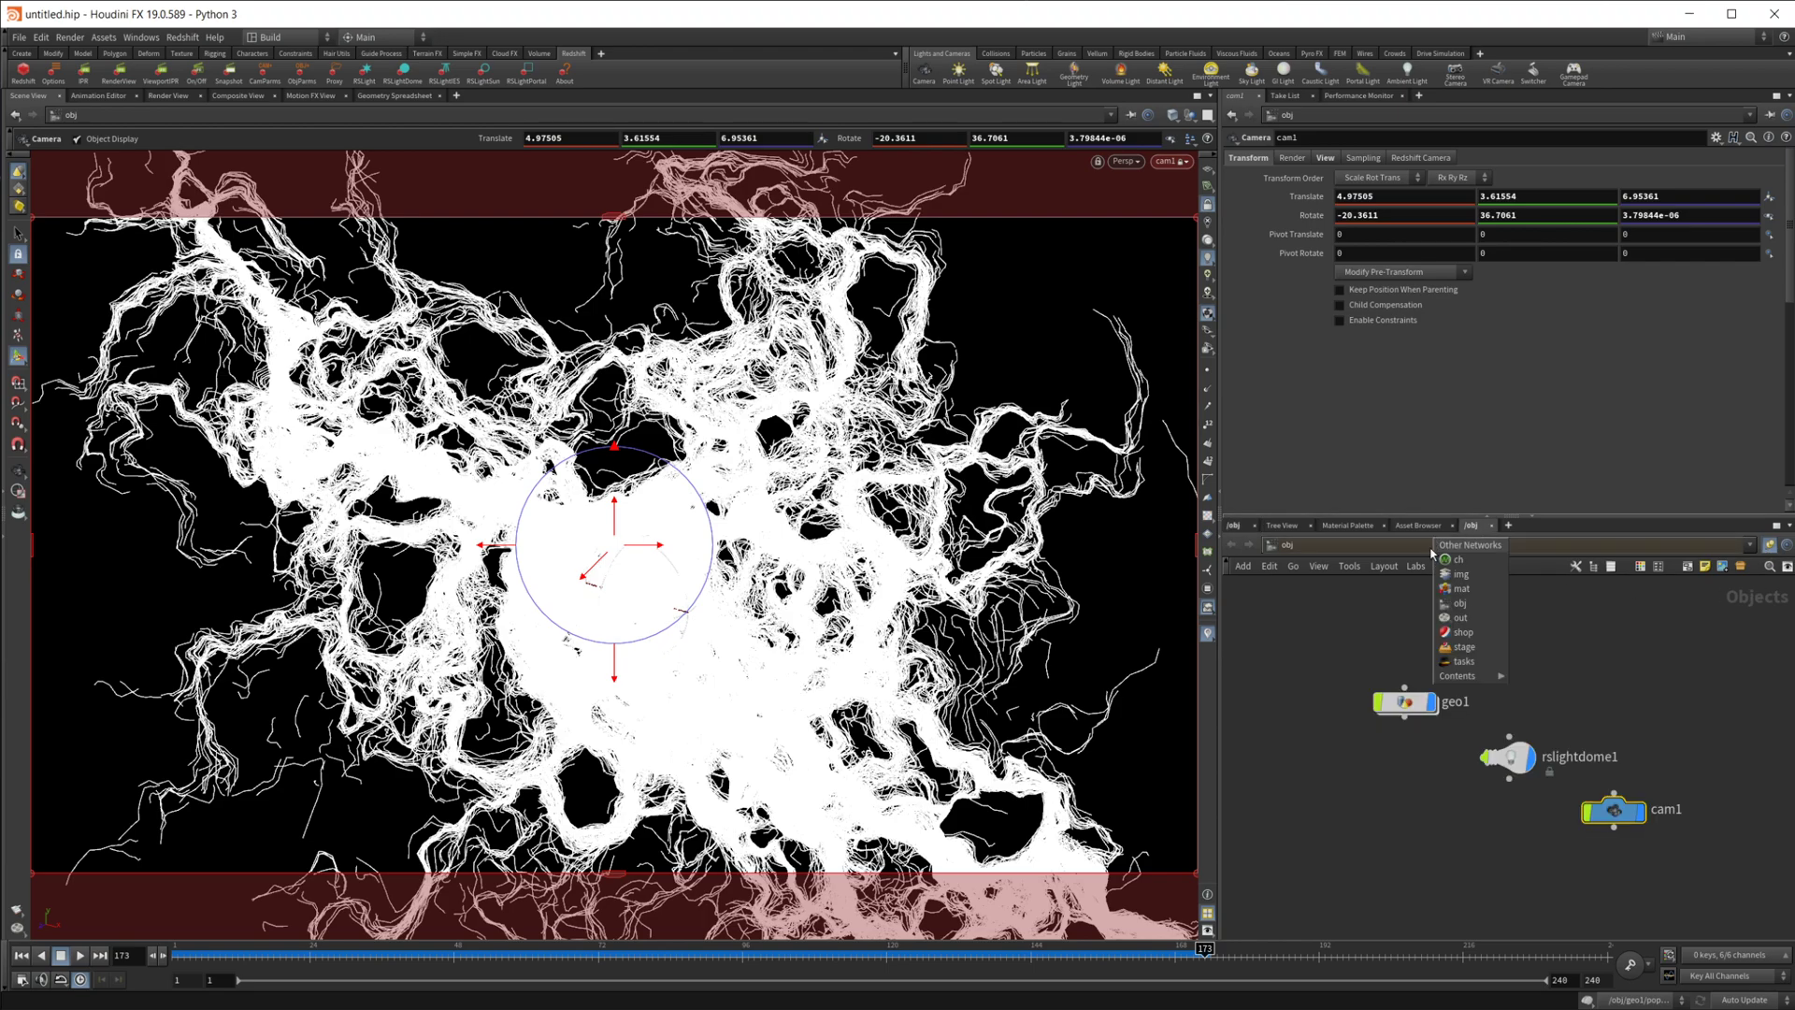
click(1461, 588)
- Create an RS Material Builder in the mat network and go inside it
key(Tab)
text(rs bui)
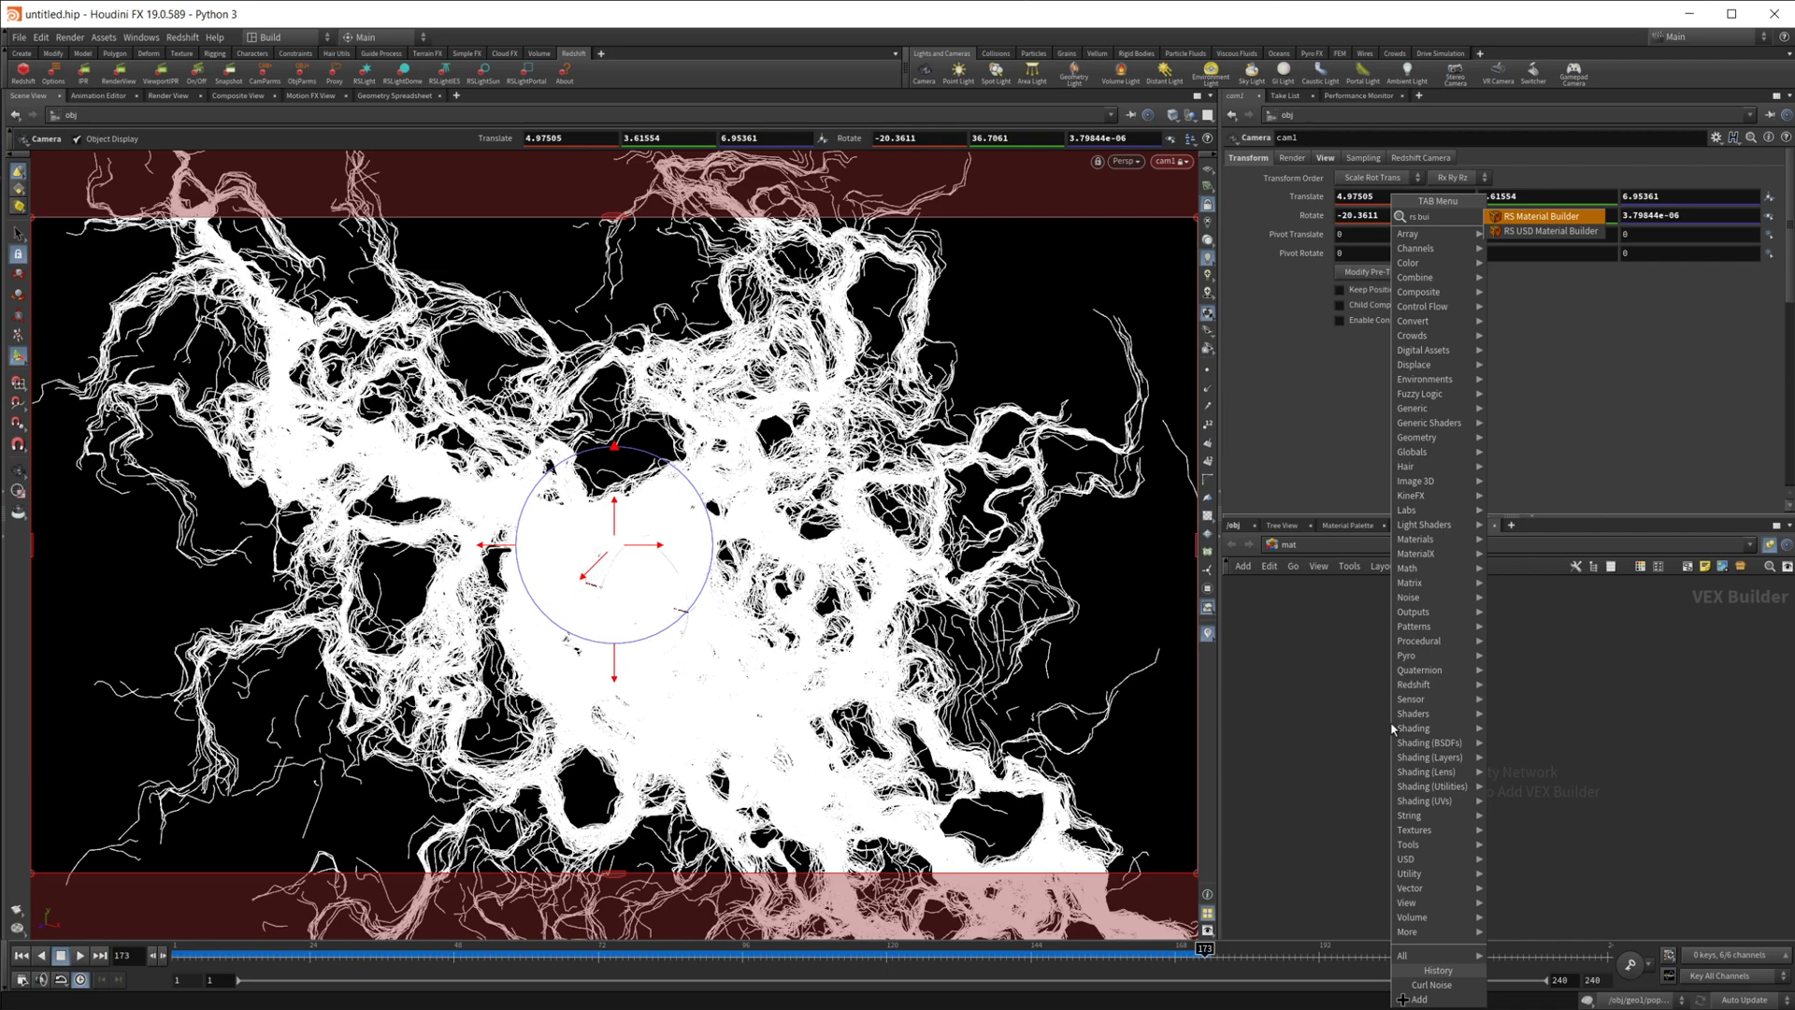
key(Return)
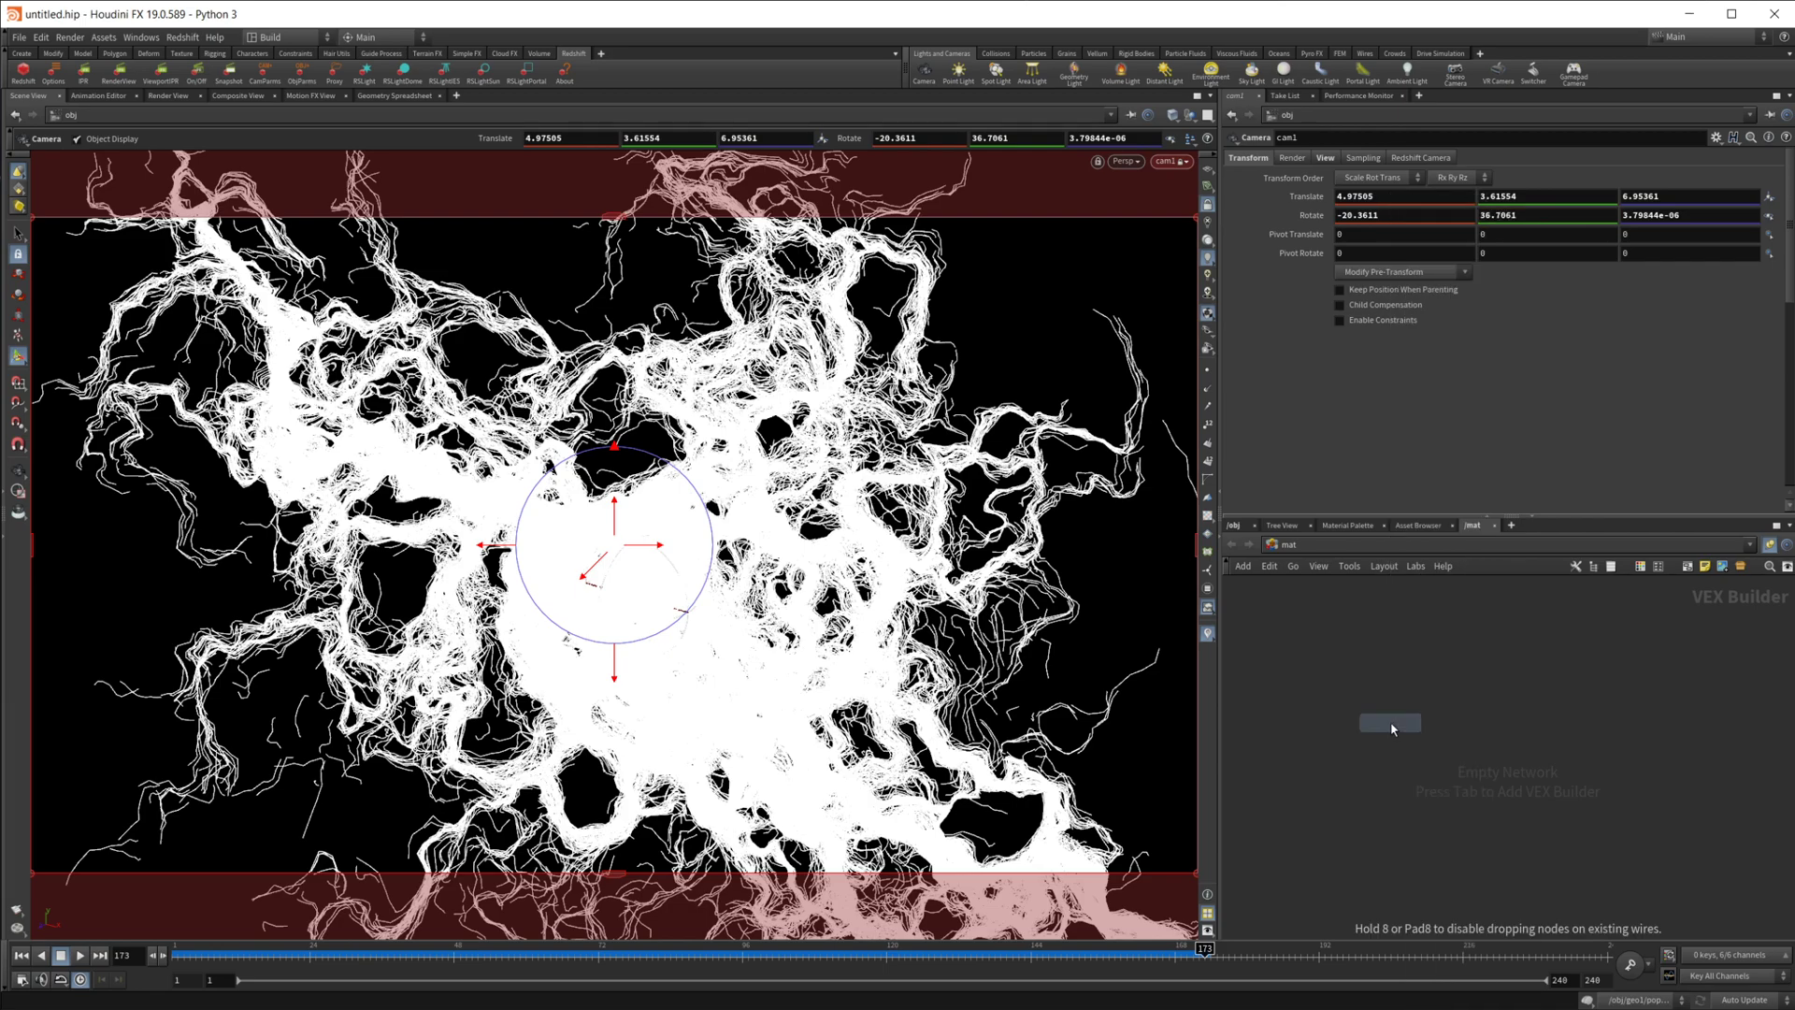
click(1385, 722)
click(1406, 723)
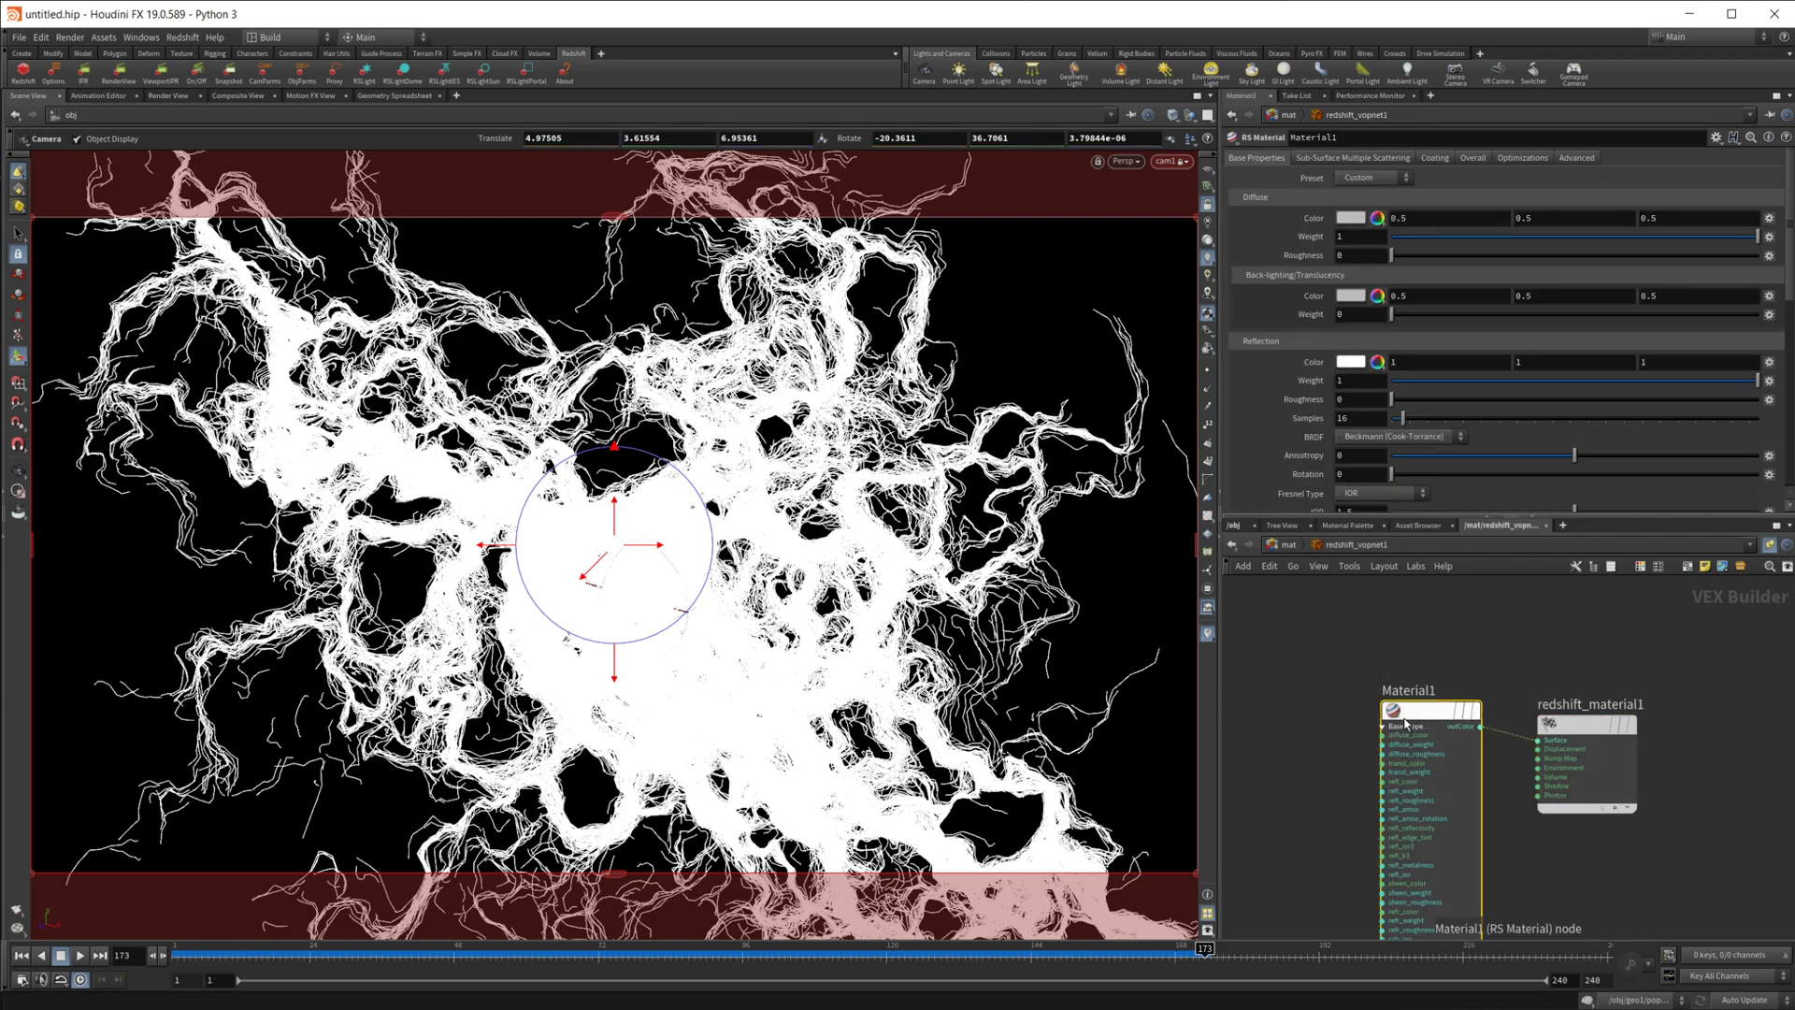
- Replace the default Material1 with an RS Standard Material connected to the Surface input, and set its reflection roughness to 0.865
key(Delete)
key(Tab)
text(stand)
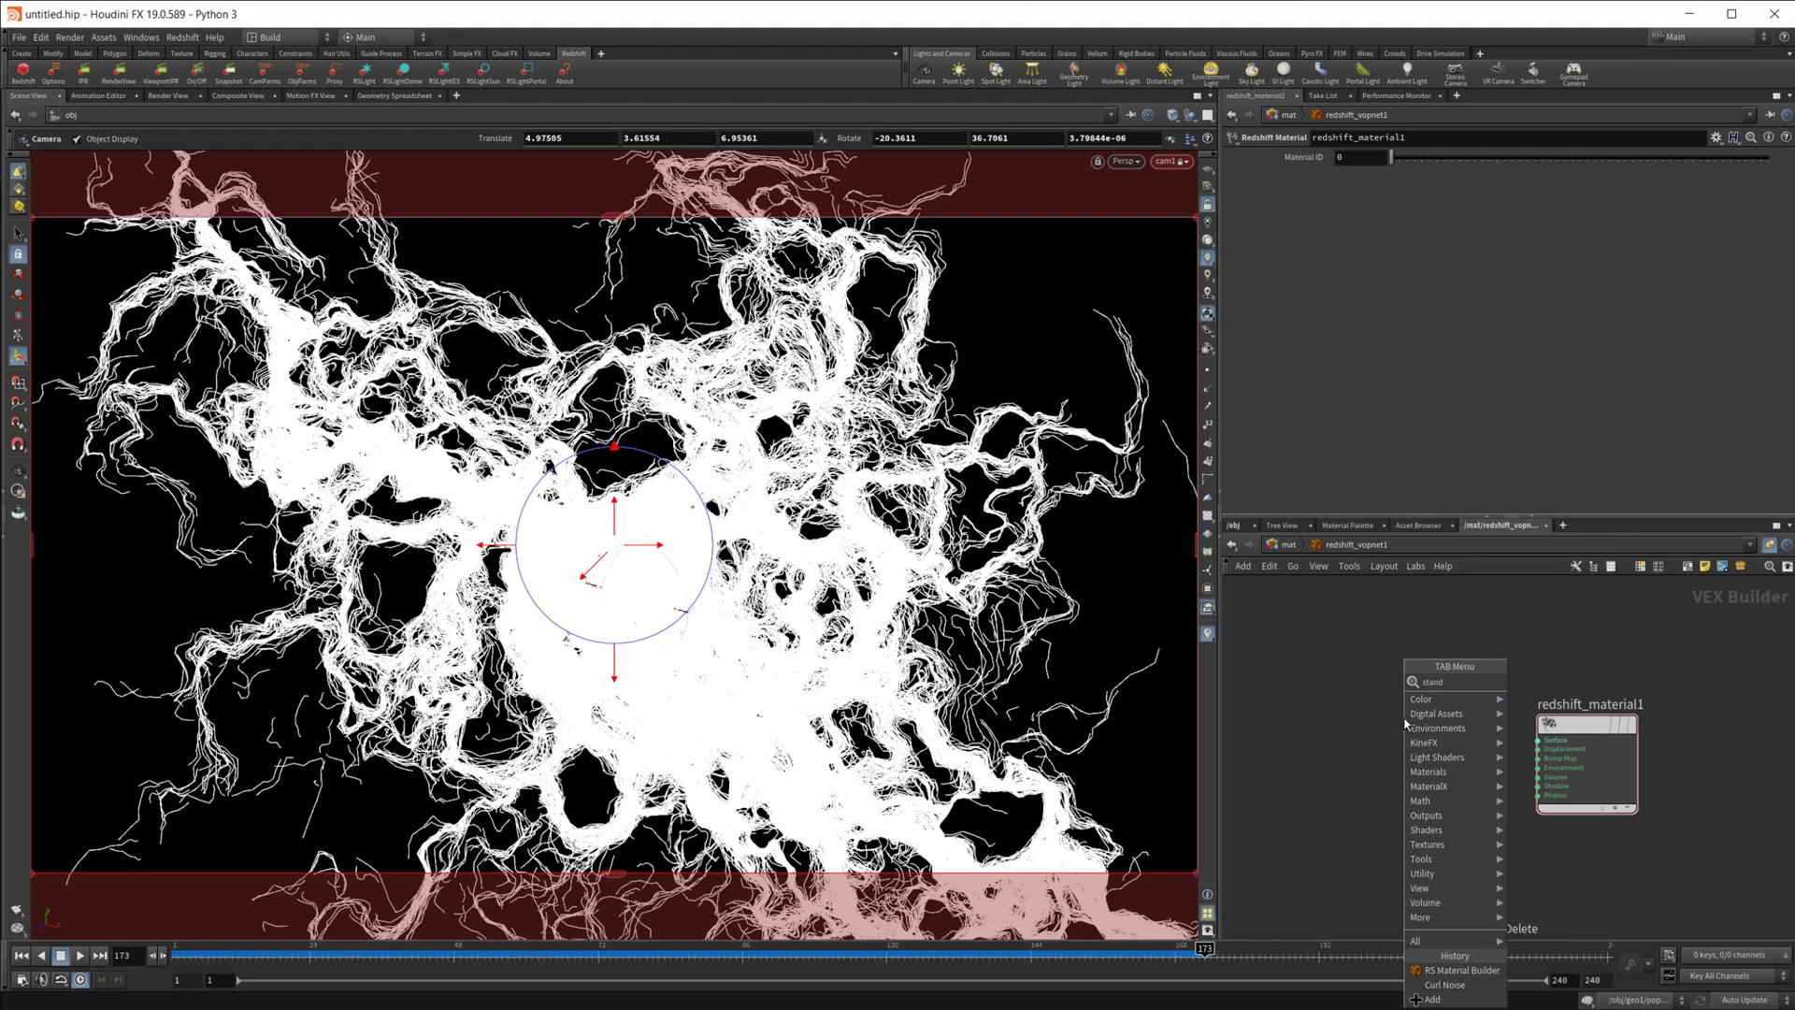
key(Return)
click(1358, 737)
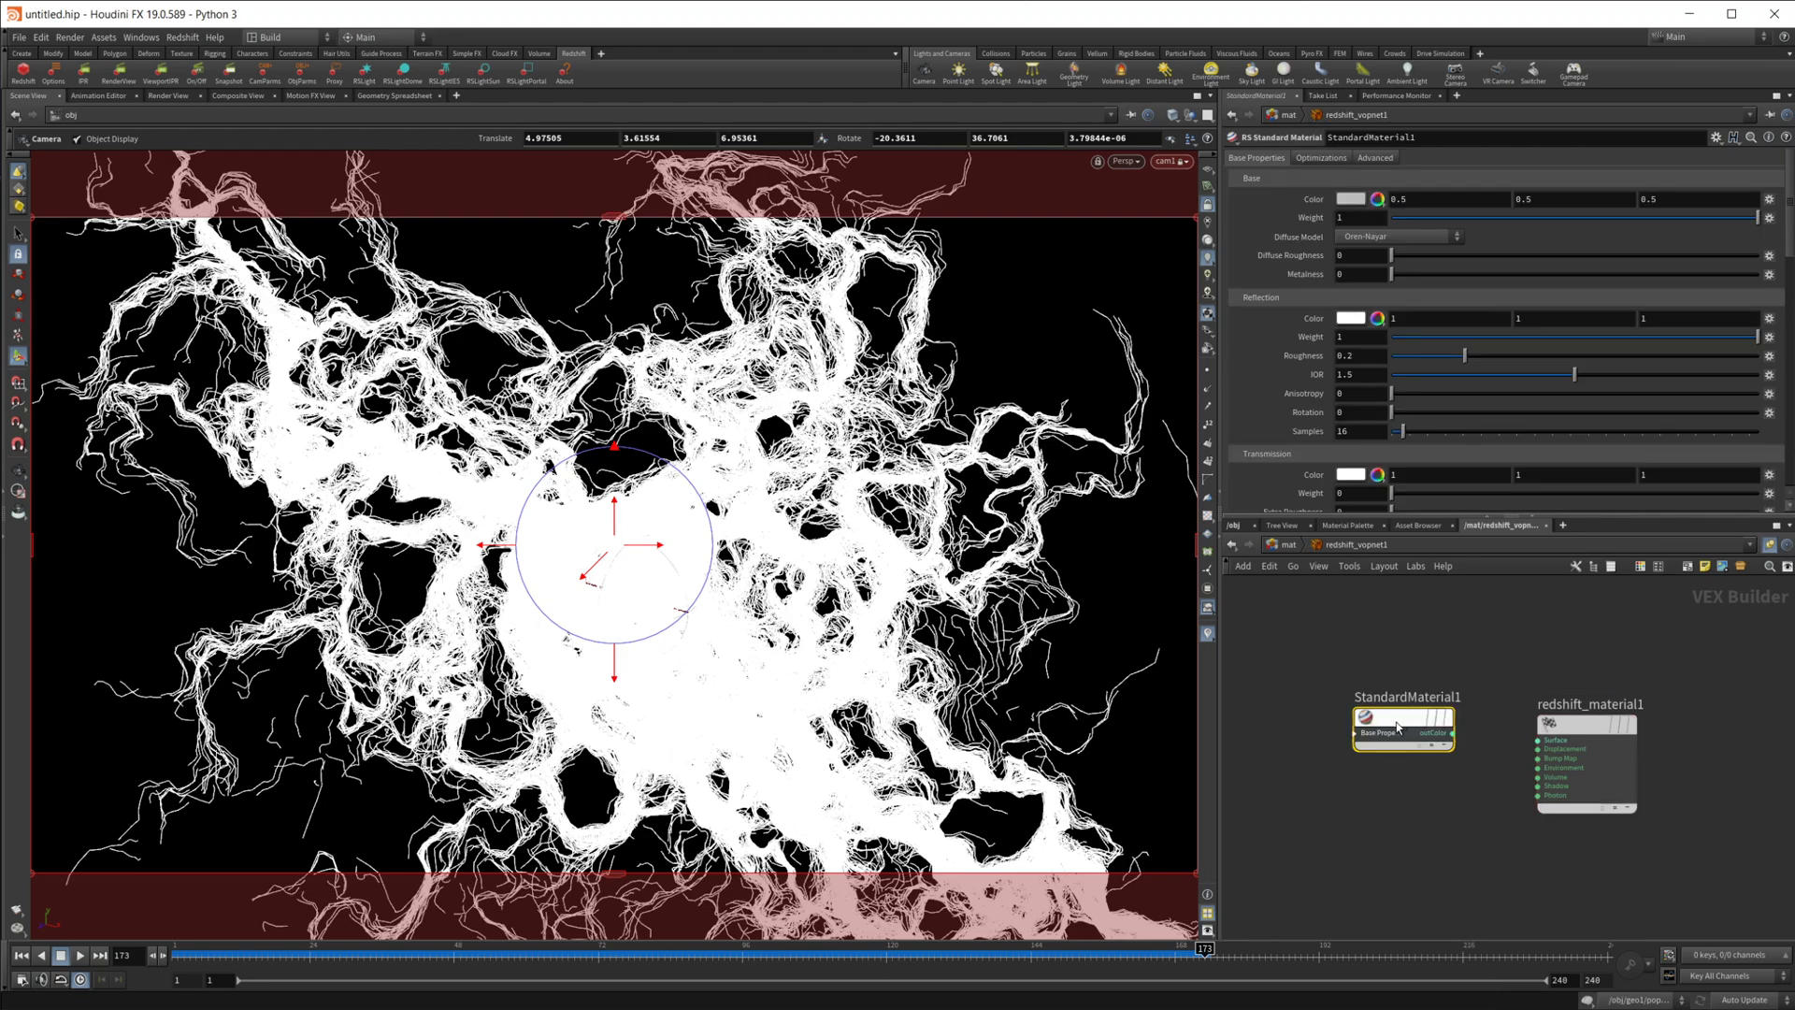
click(1357, 735)
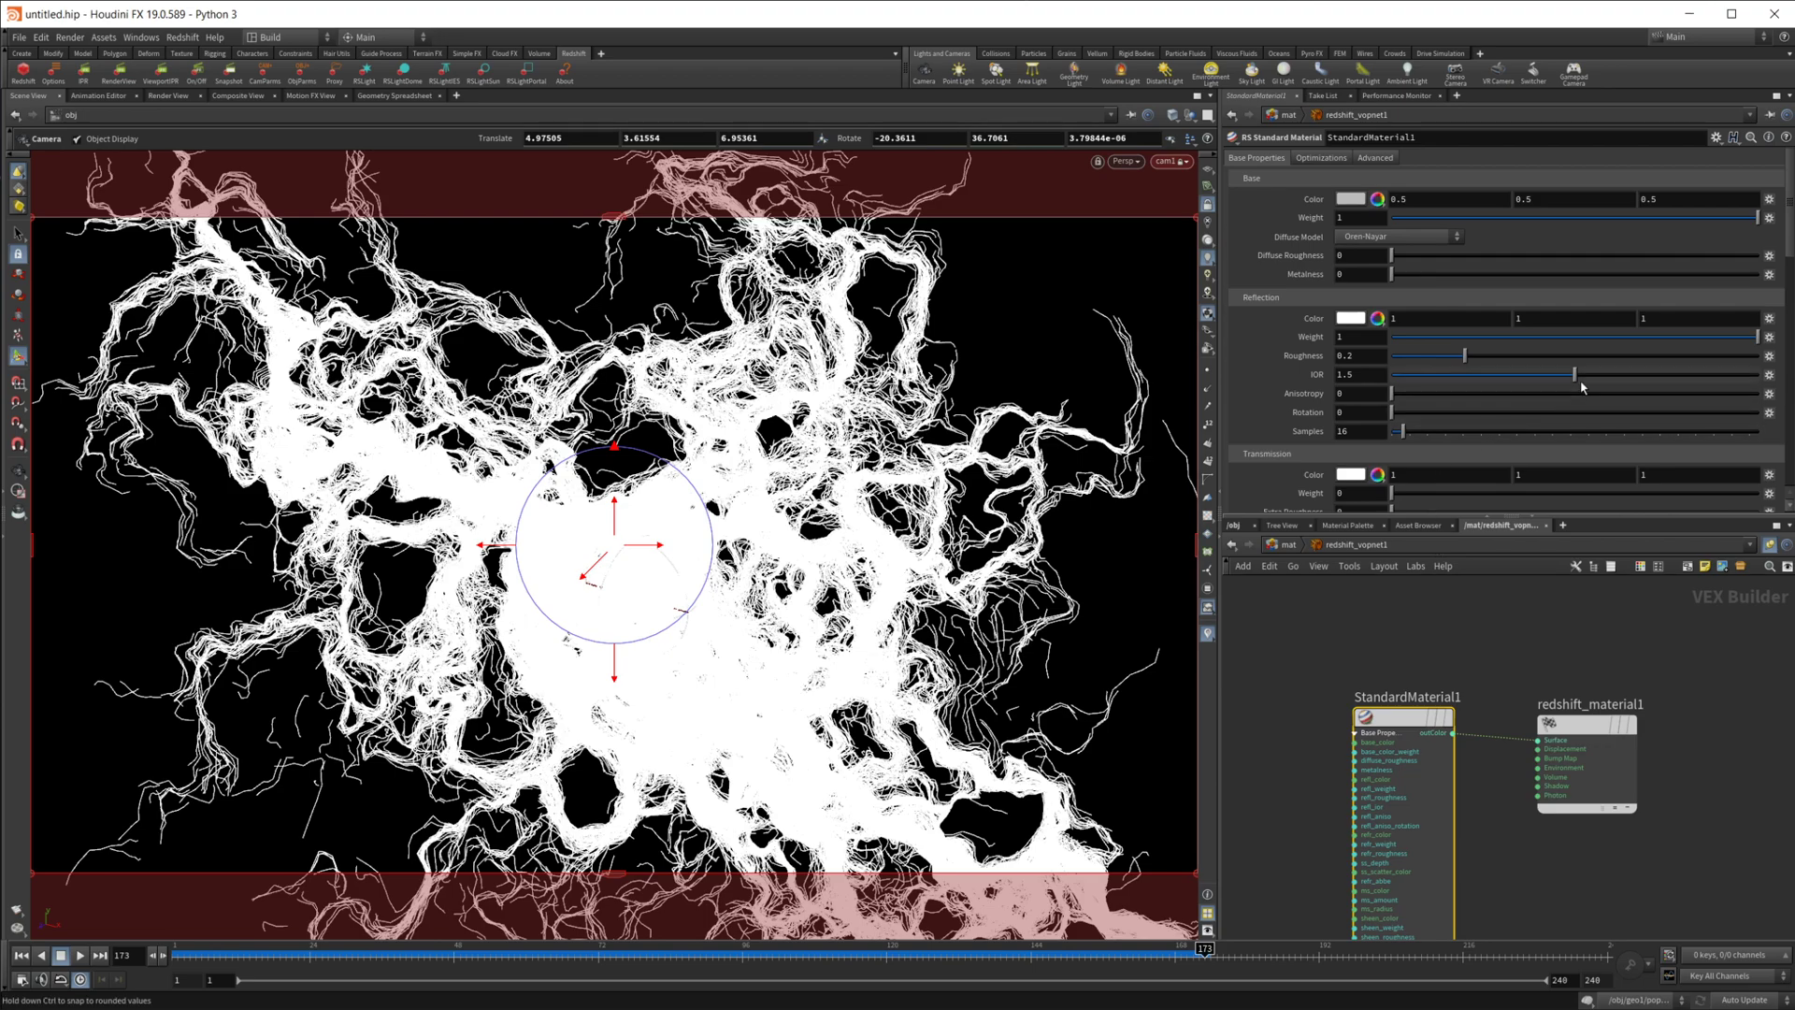
drag(1683, 356, 1709, 357)
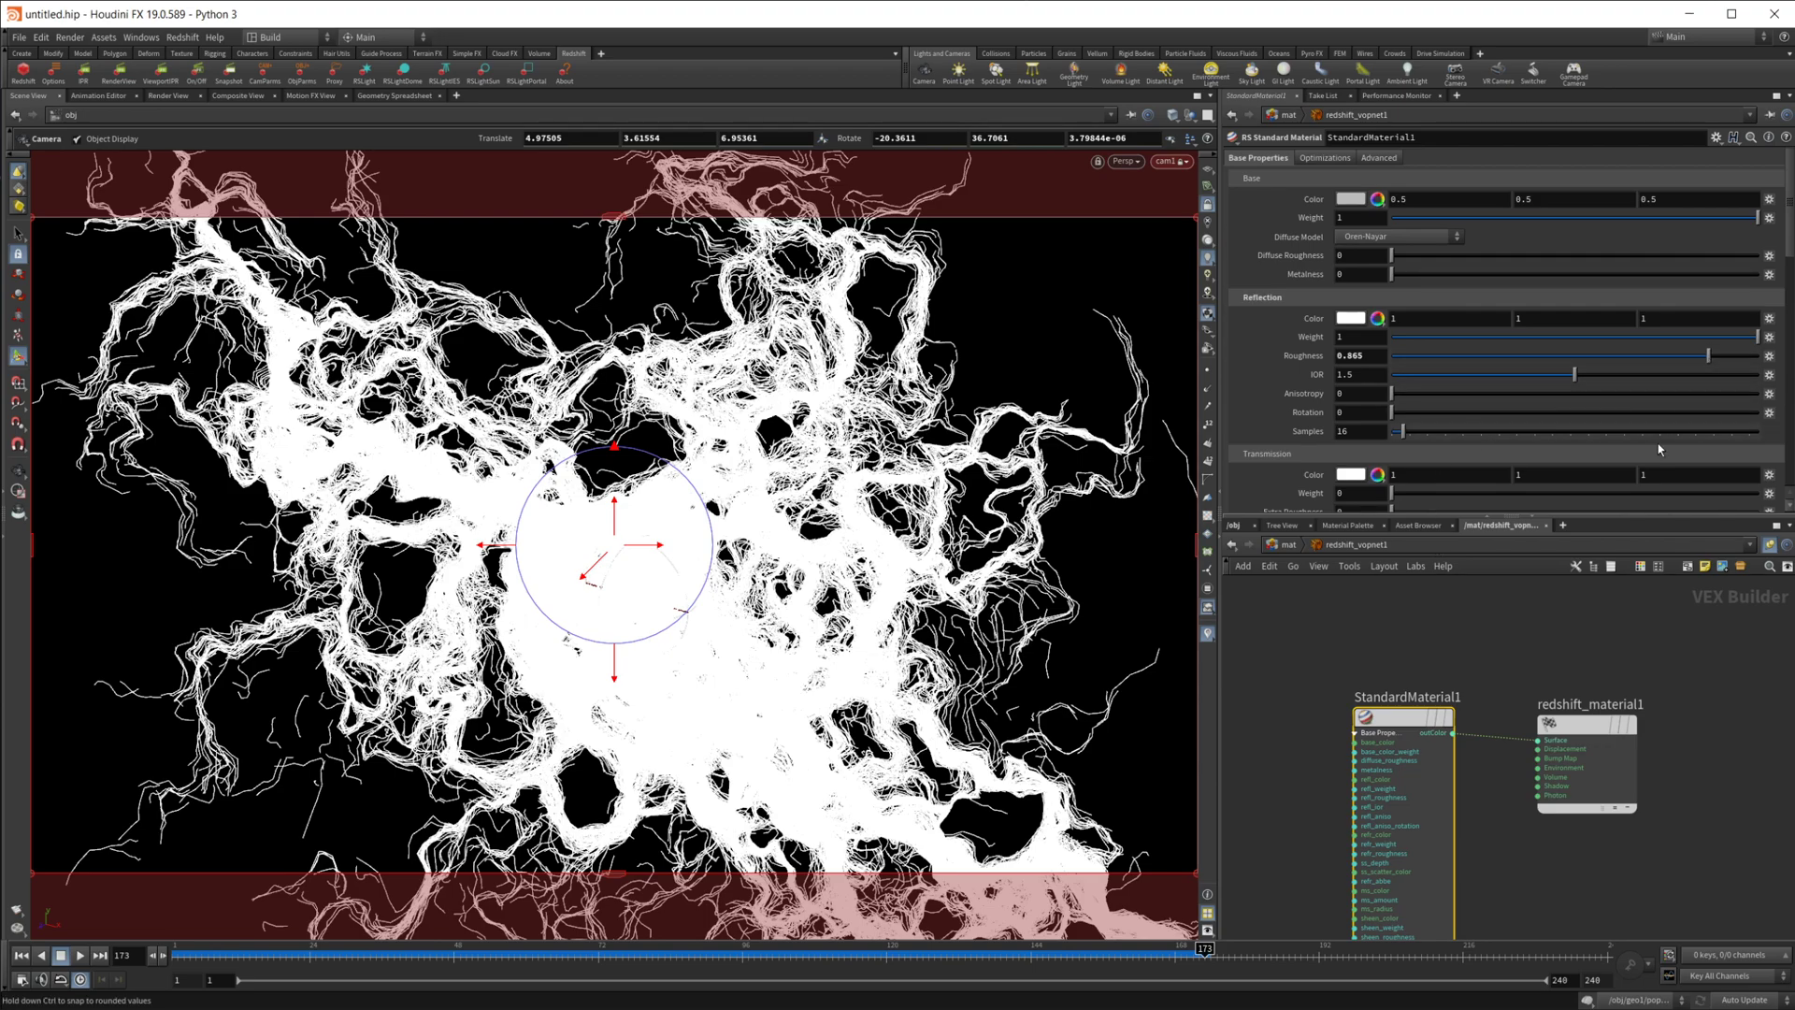
- Assign the redshift_vopnet1 material to geo1 at the object level
click(1242, 533)
middle_drag(1349, 684, 1572, 750)
click(1347, 683)
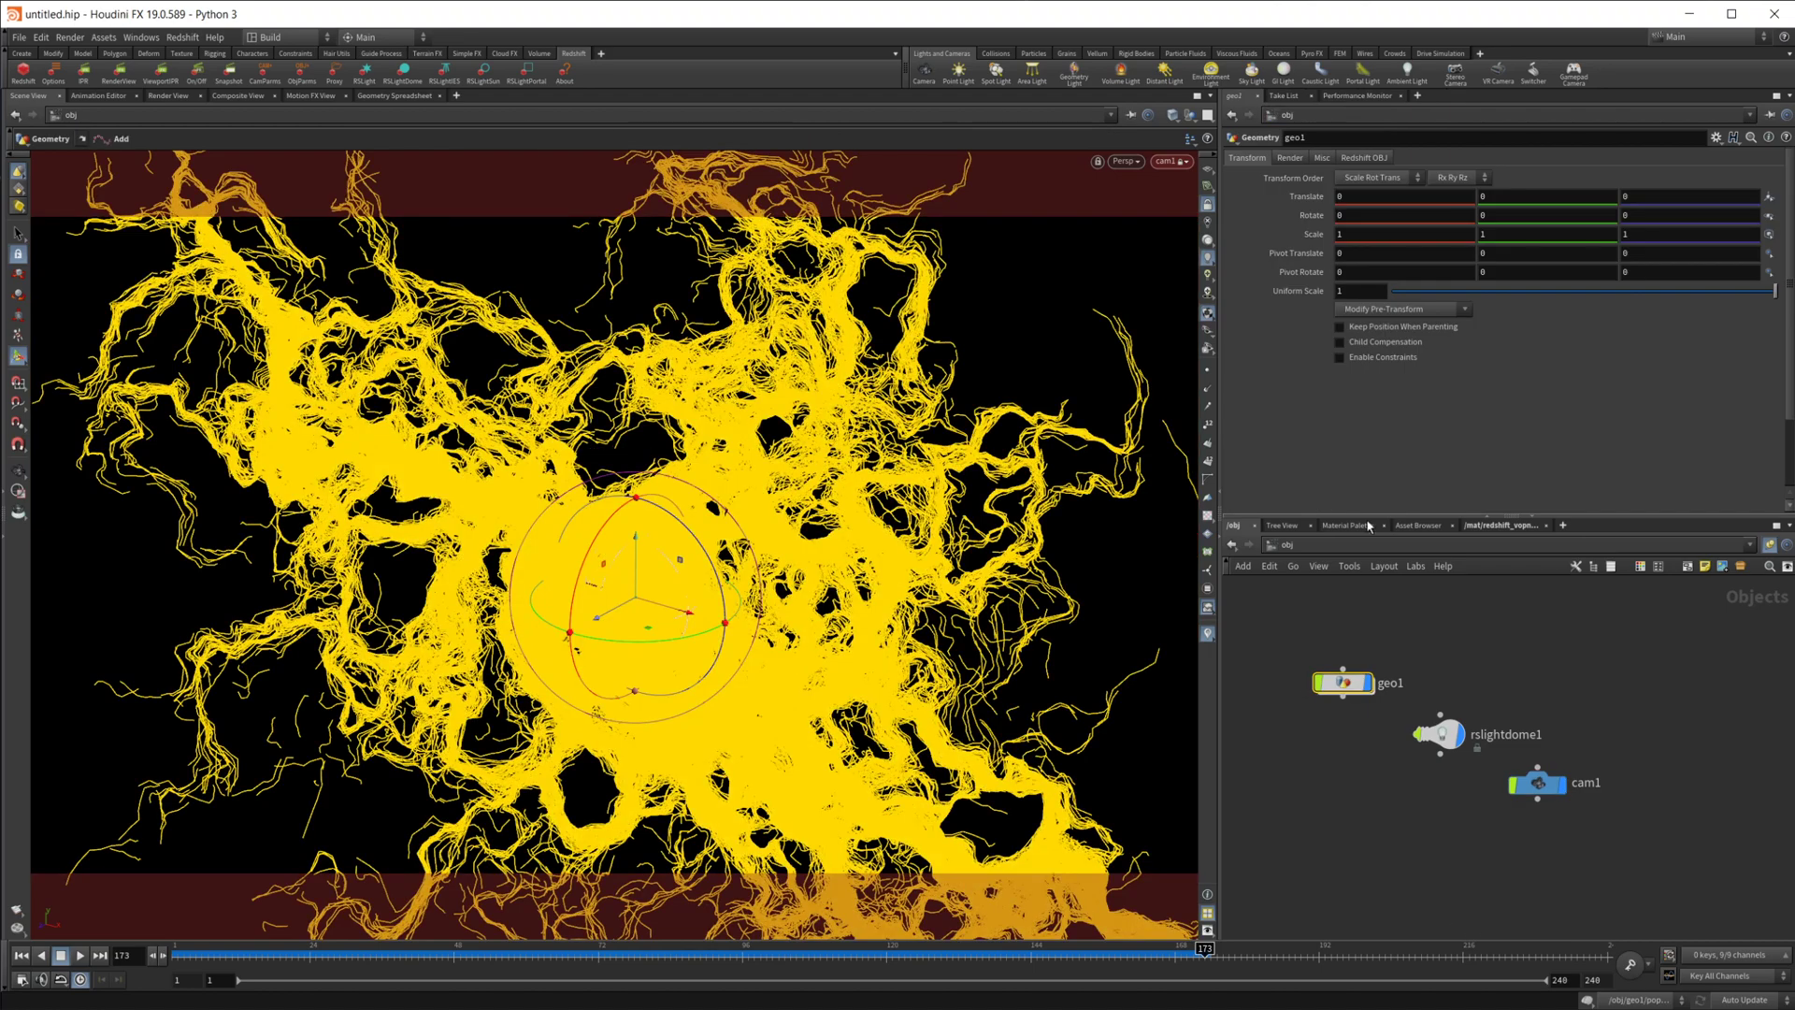
click(1301, 159)
click(1769, 178)
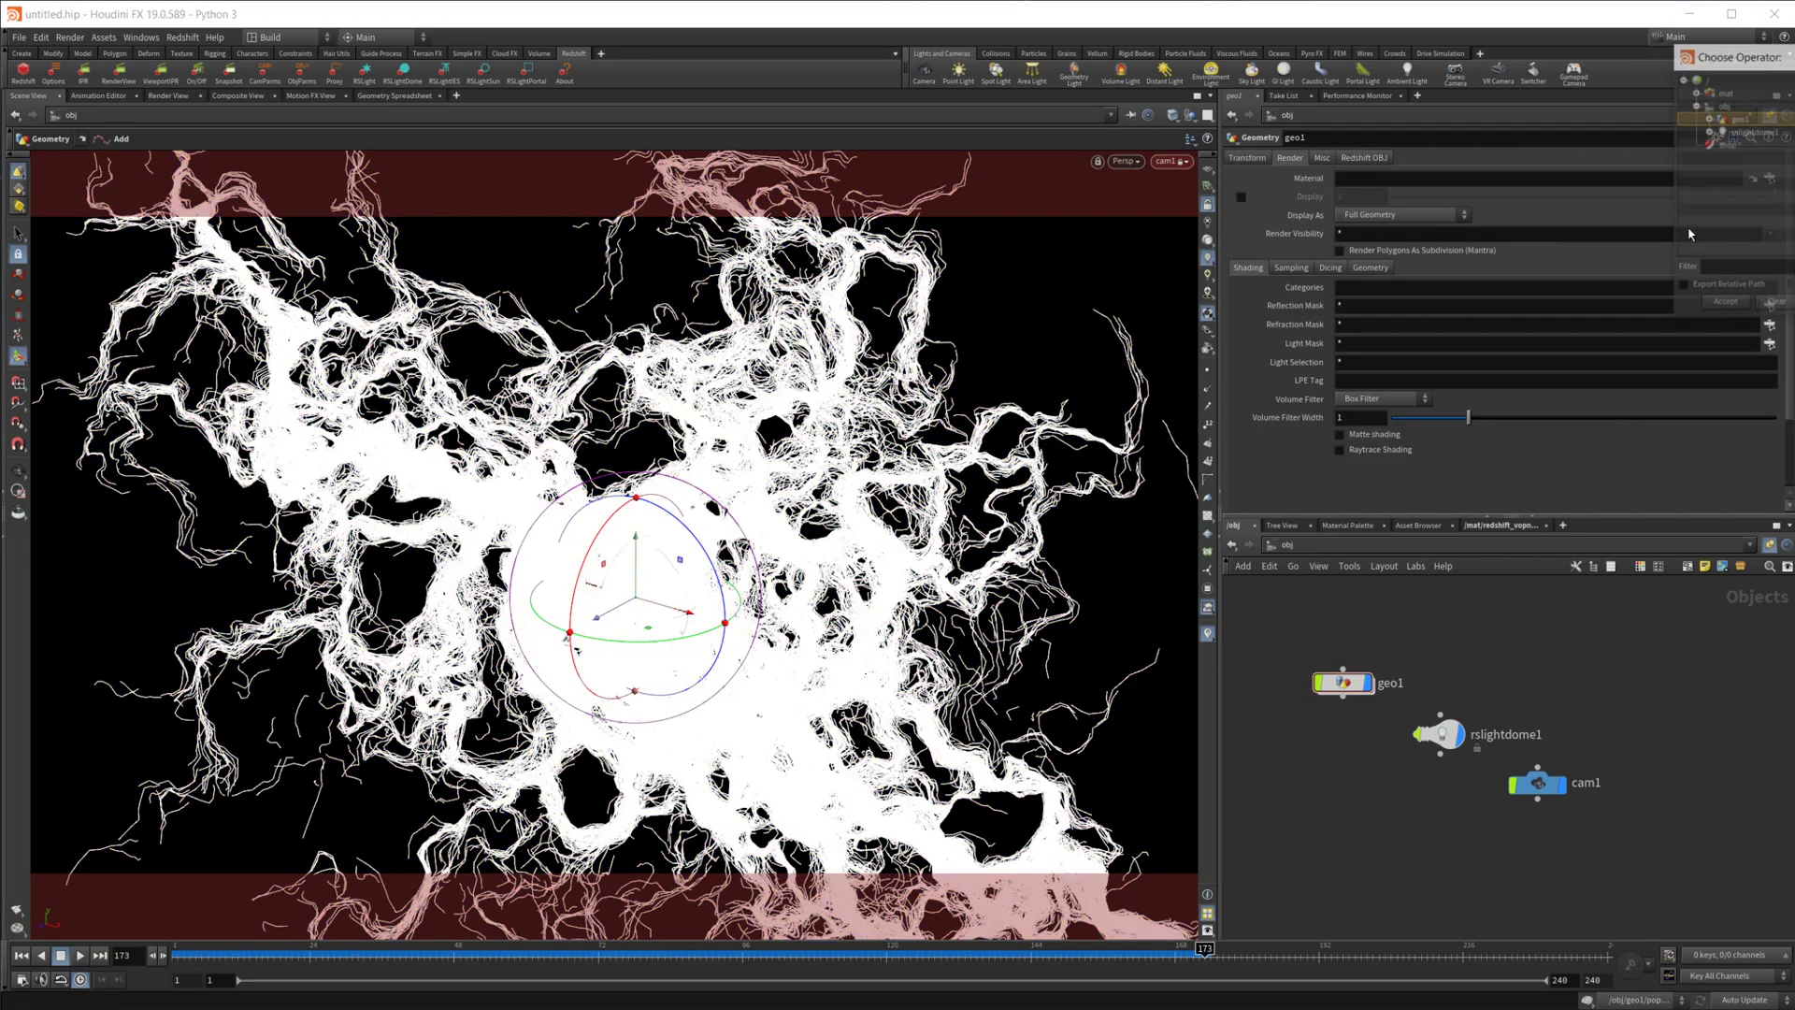
click(1697, 91)
click(1730, 103)
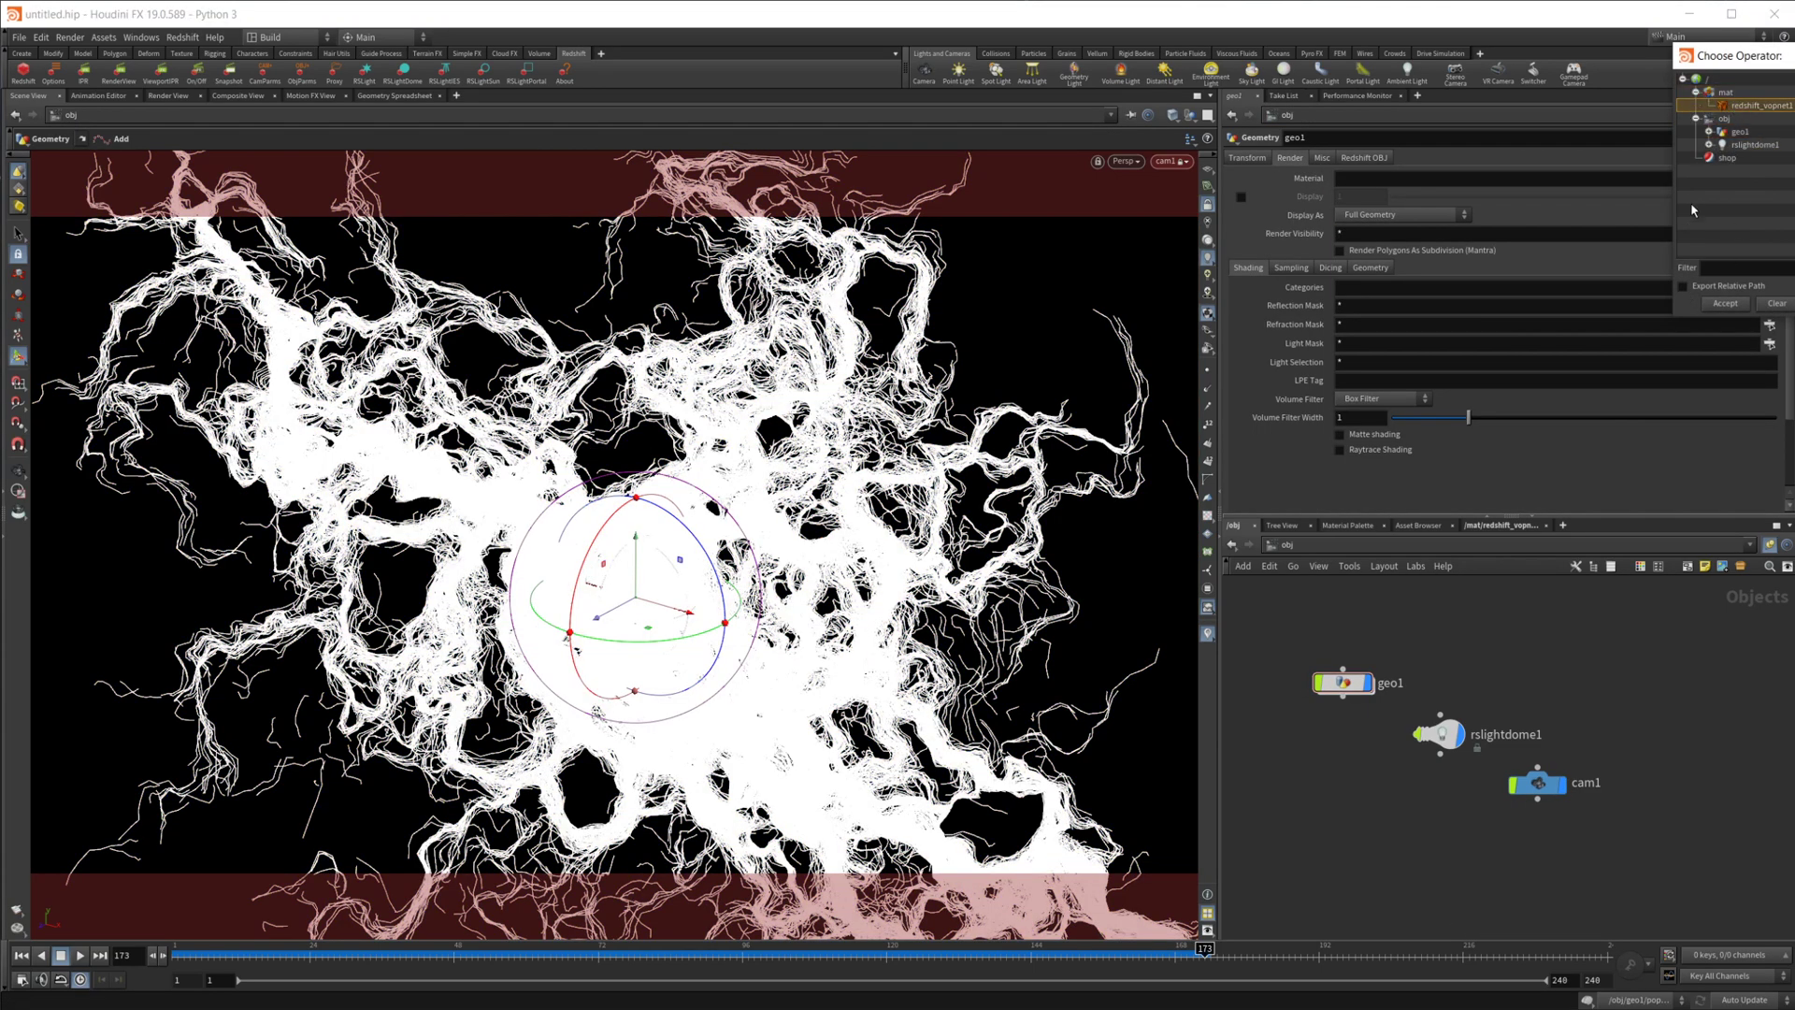
click(1725, 301)
- Enable Render Object as Strands in geo1's Redshift settings, with strand type Capsule and a Global Scale Multiplier of 0.2
click(1351, 161)
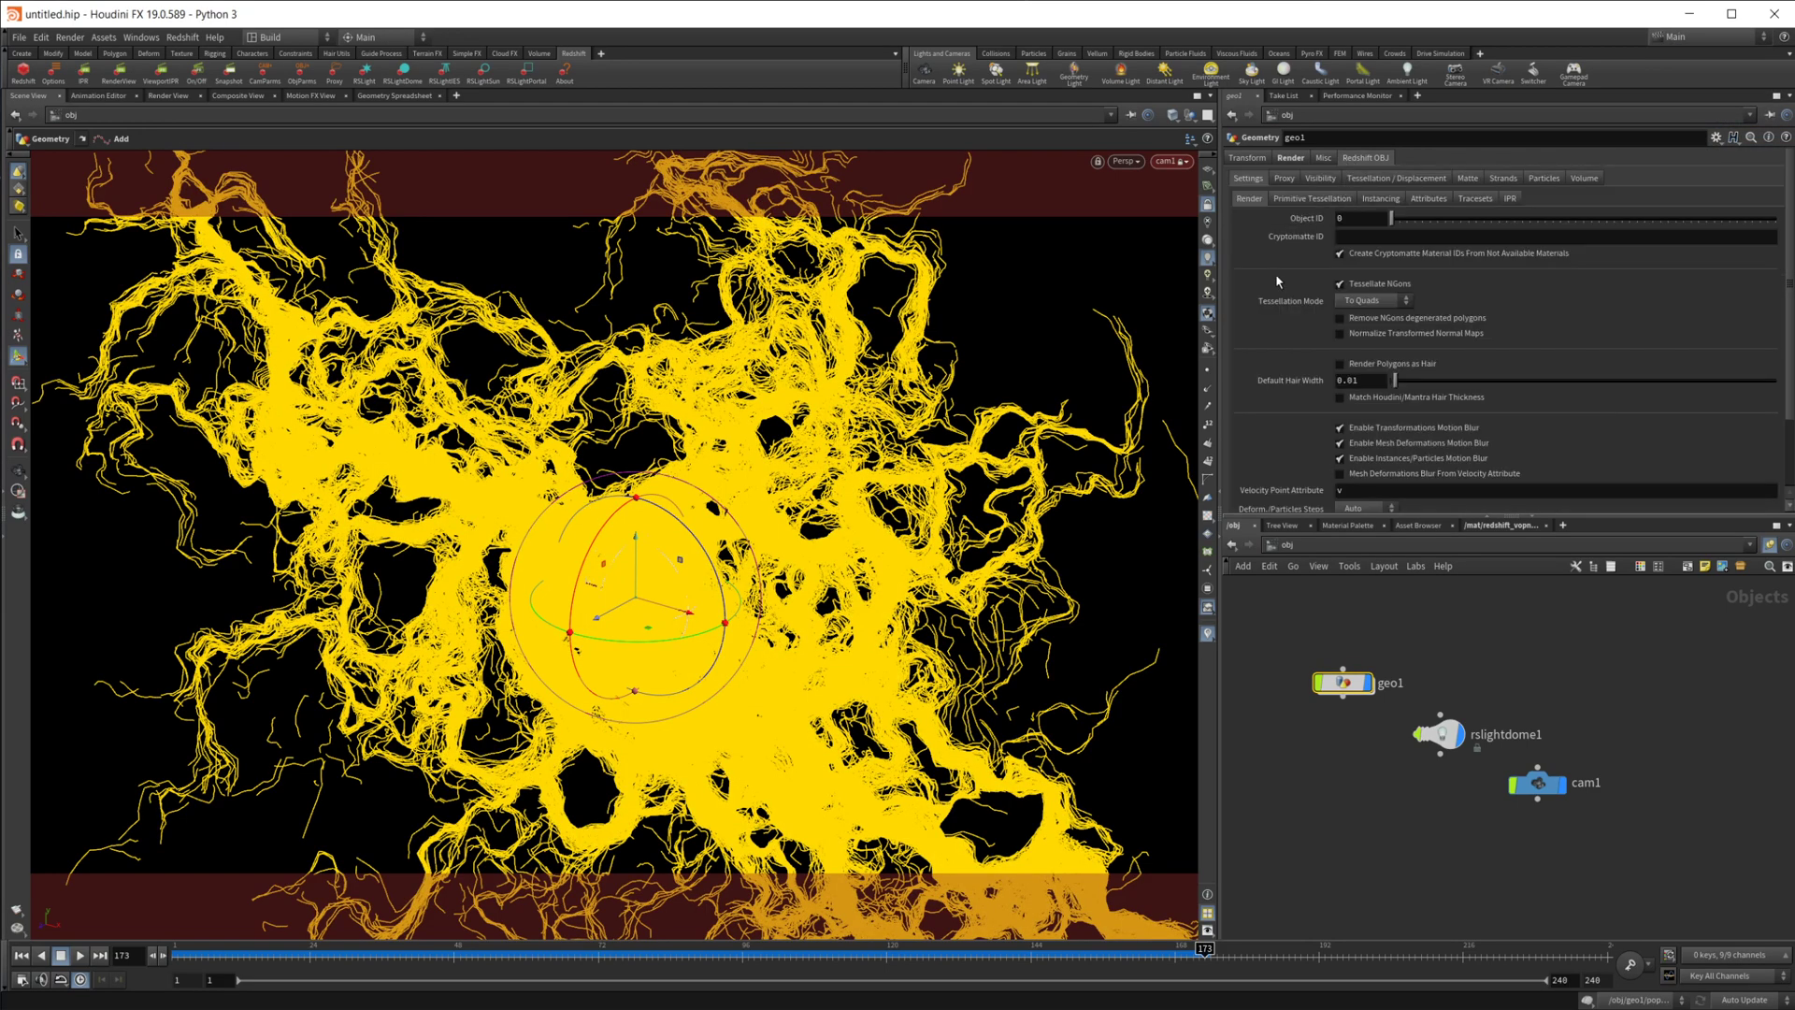
click(1505, 179)
click(1341, 211)
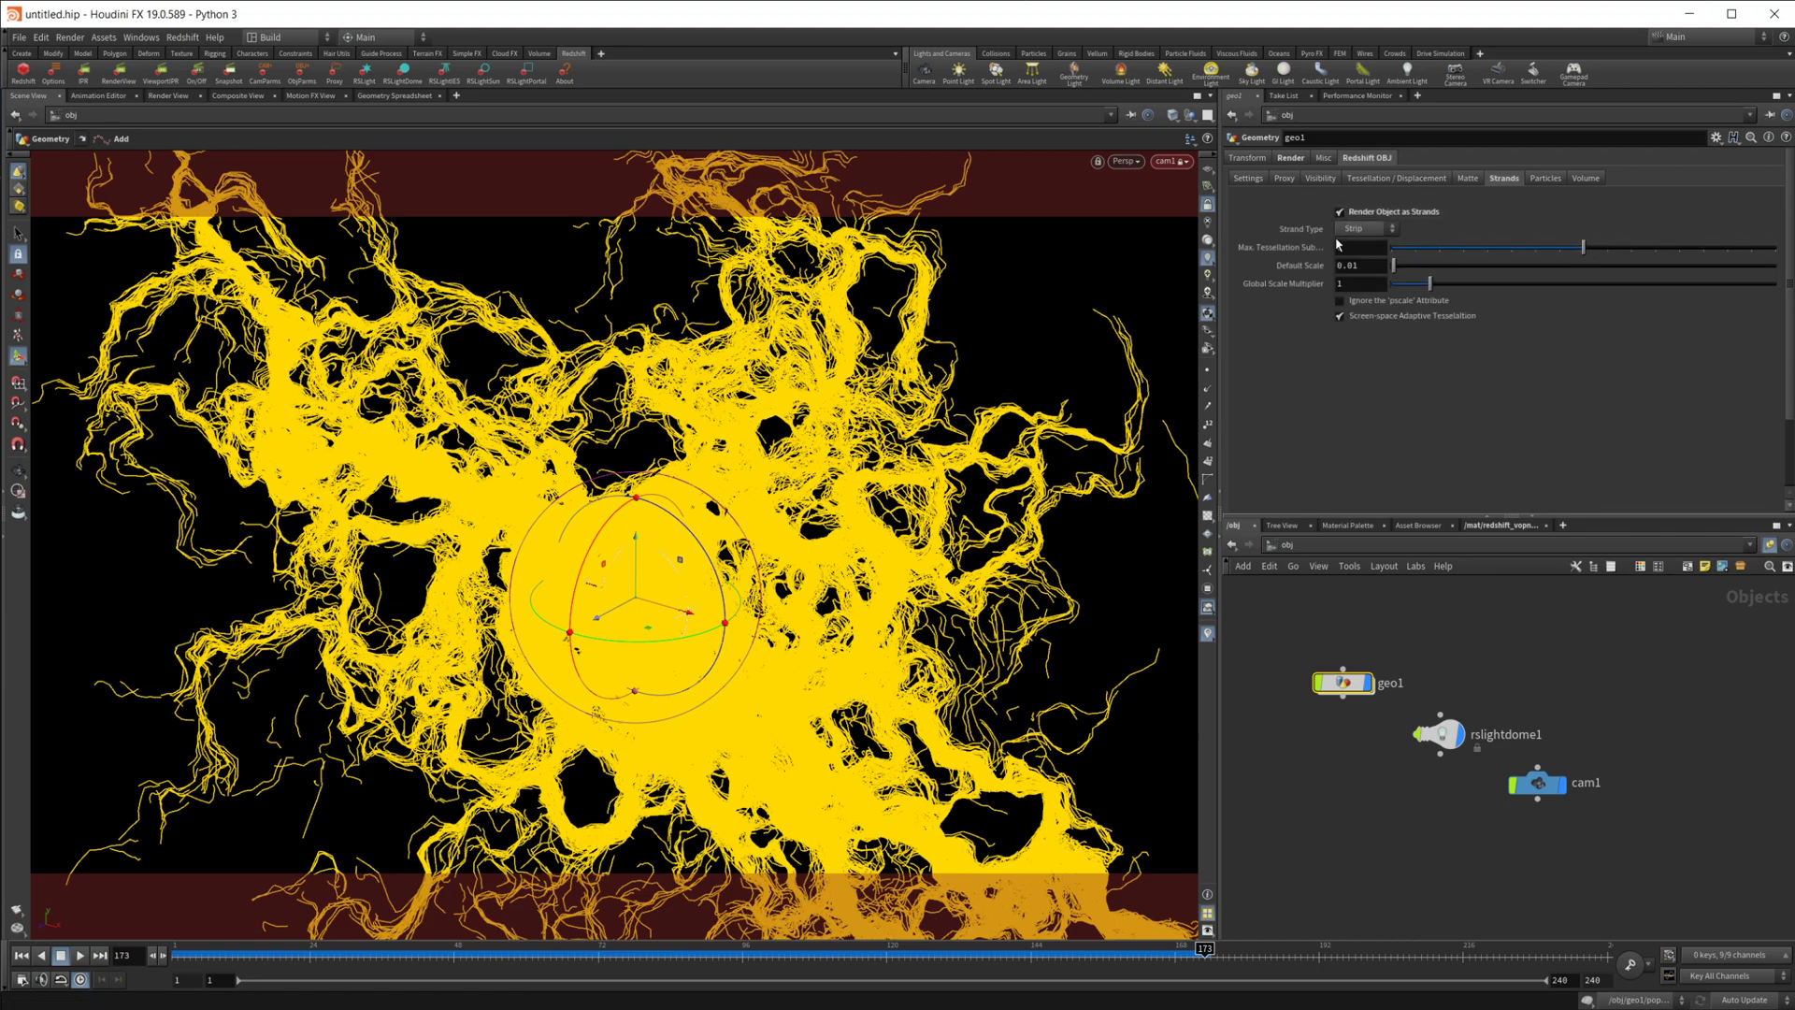
click(1361, 229)
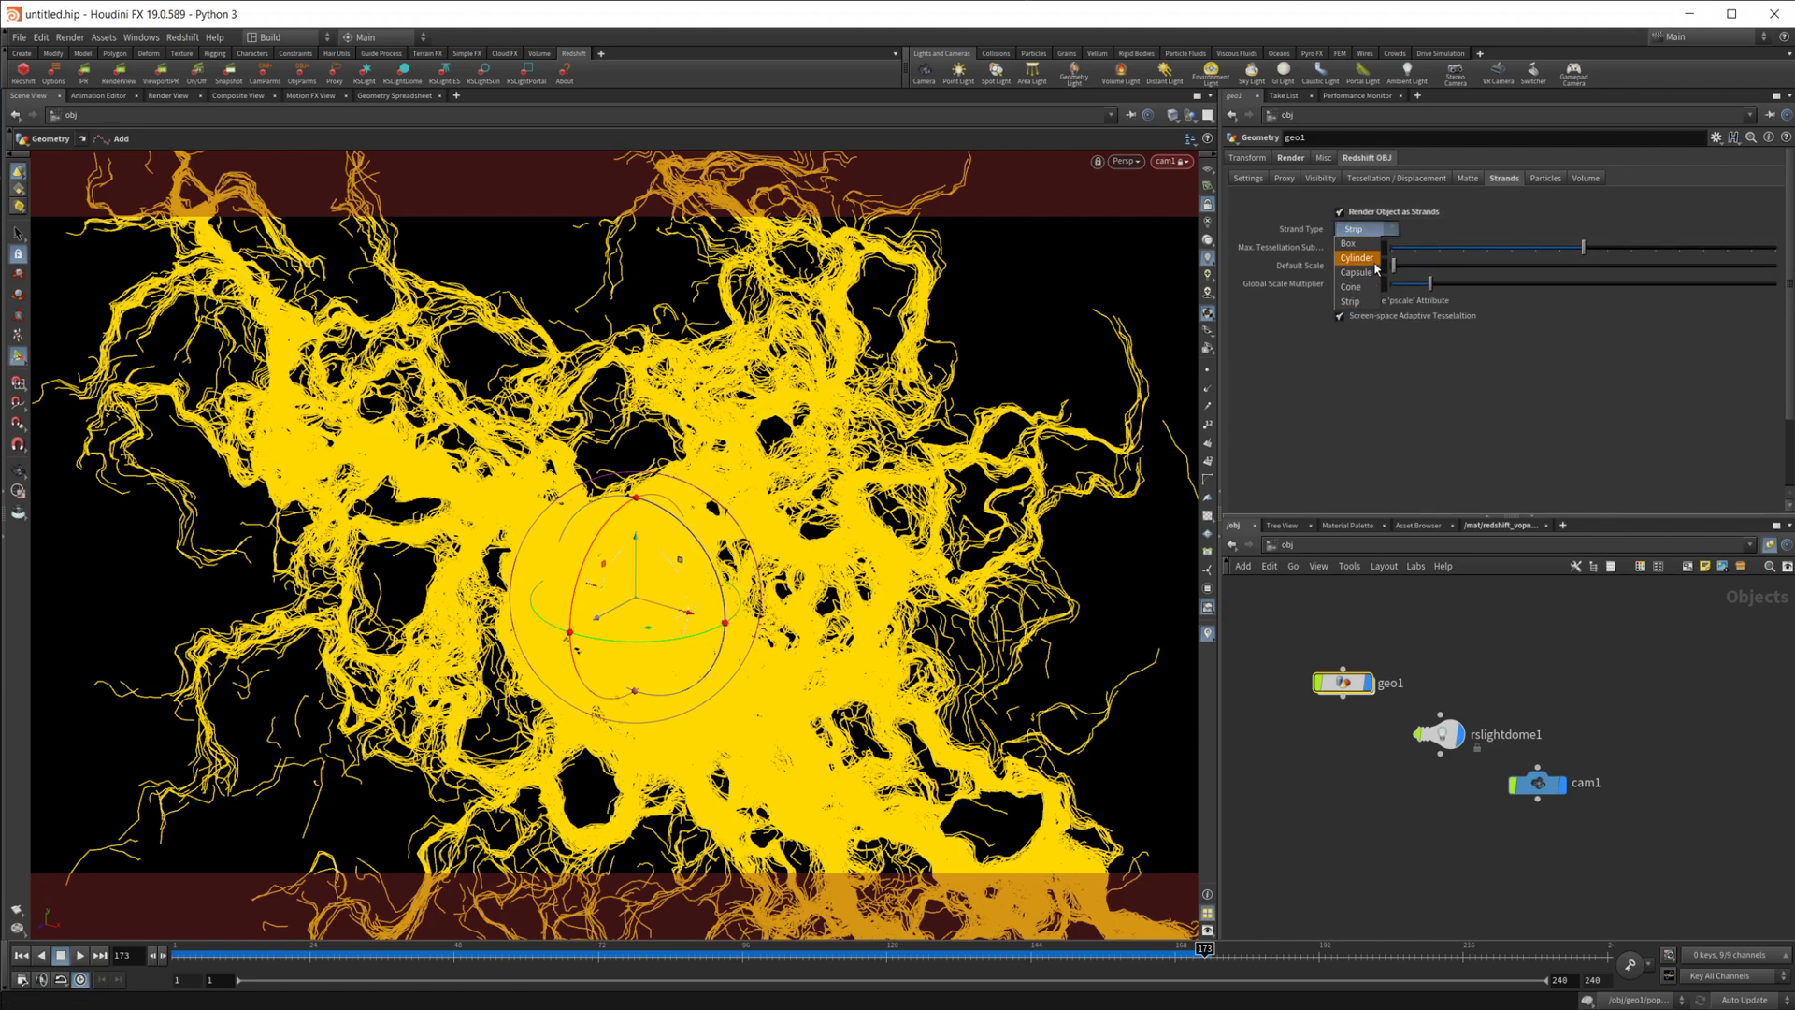
click(1366, 272)
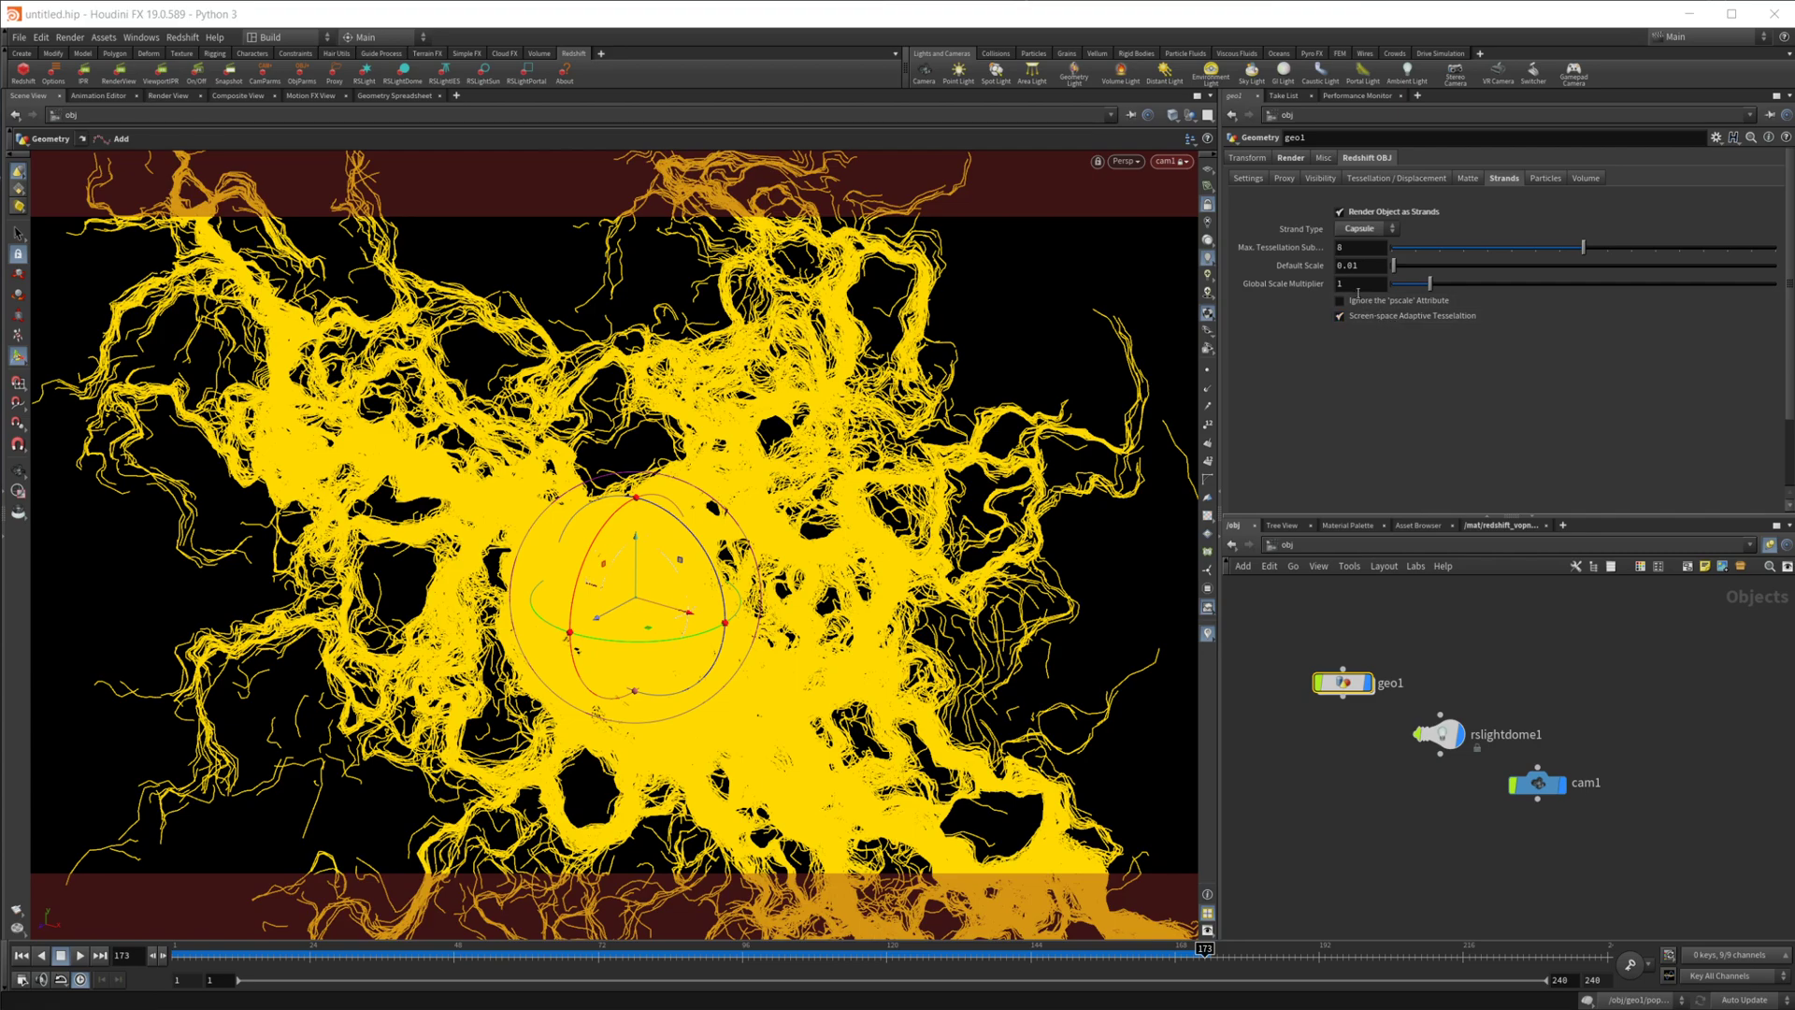
click(1358, 286)
text(.2)
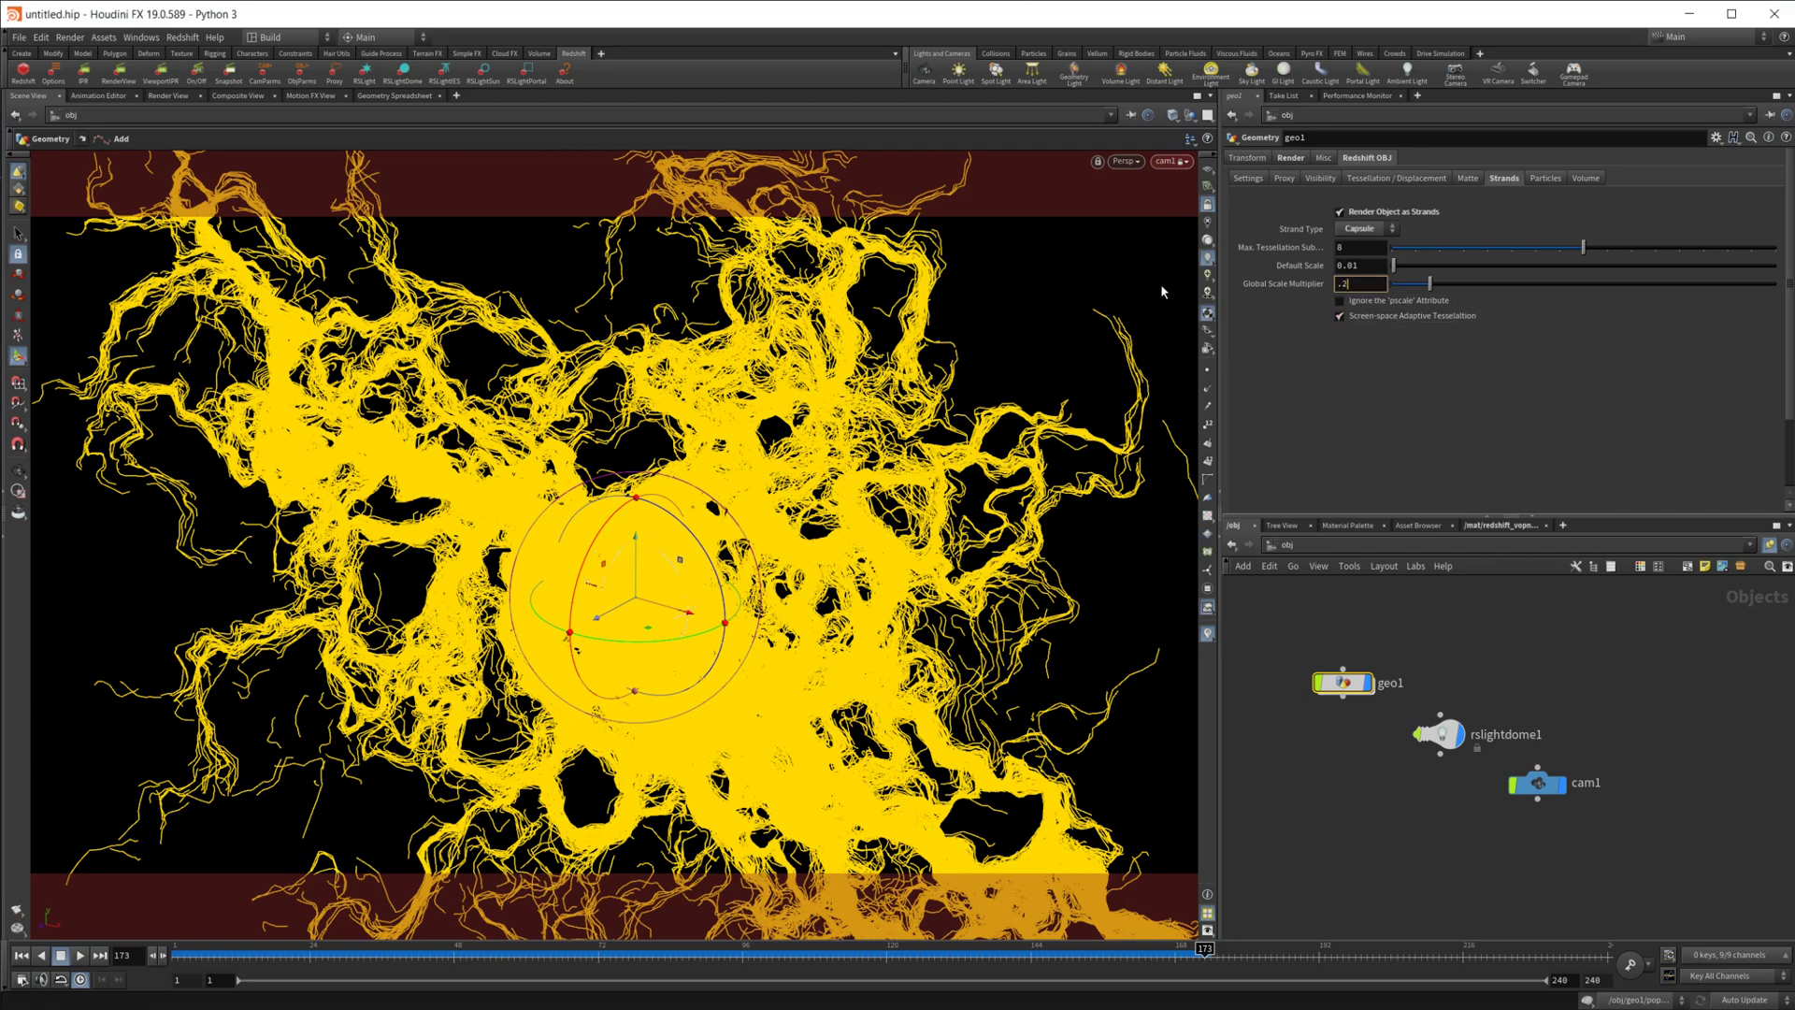
key(Return)
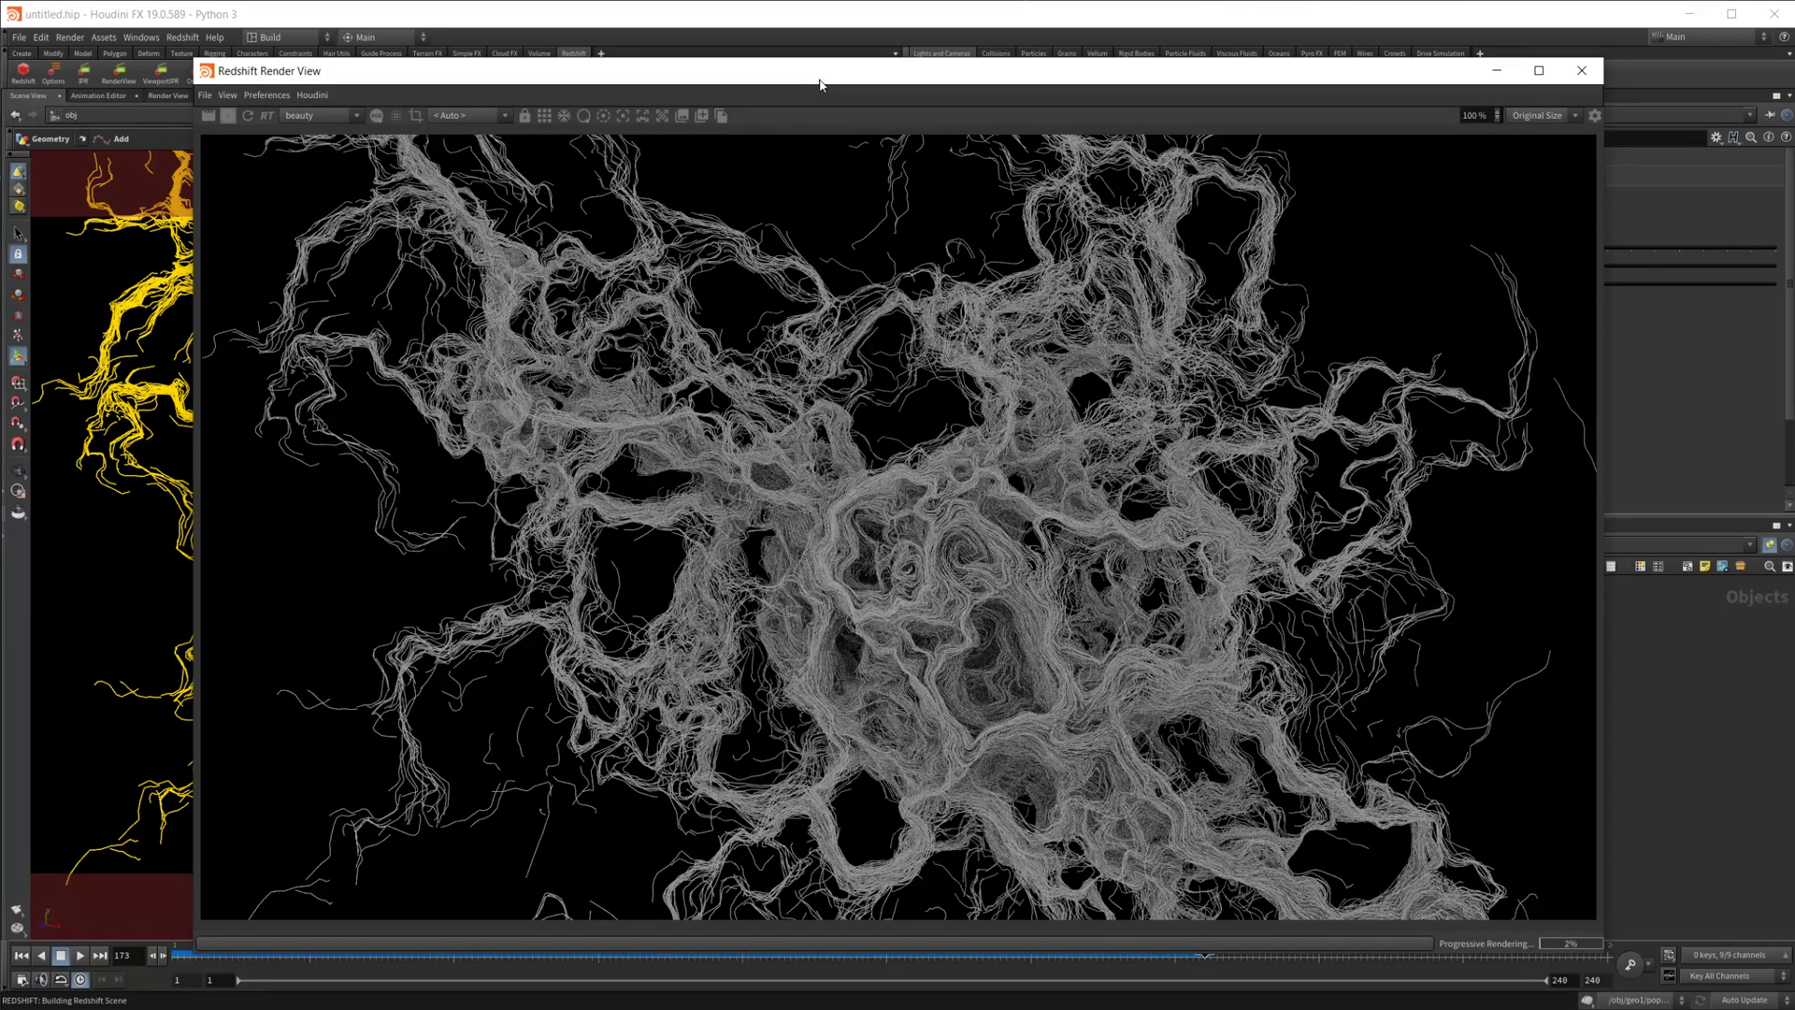
- Shrink and reposition the Redshift Render View to uncover the viewport, and zoom the rendered image out to 55%
drag(820, 84, 884, 83)
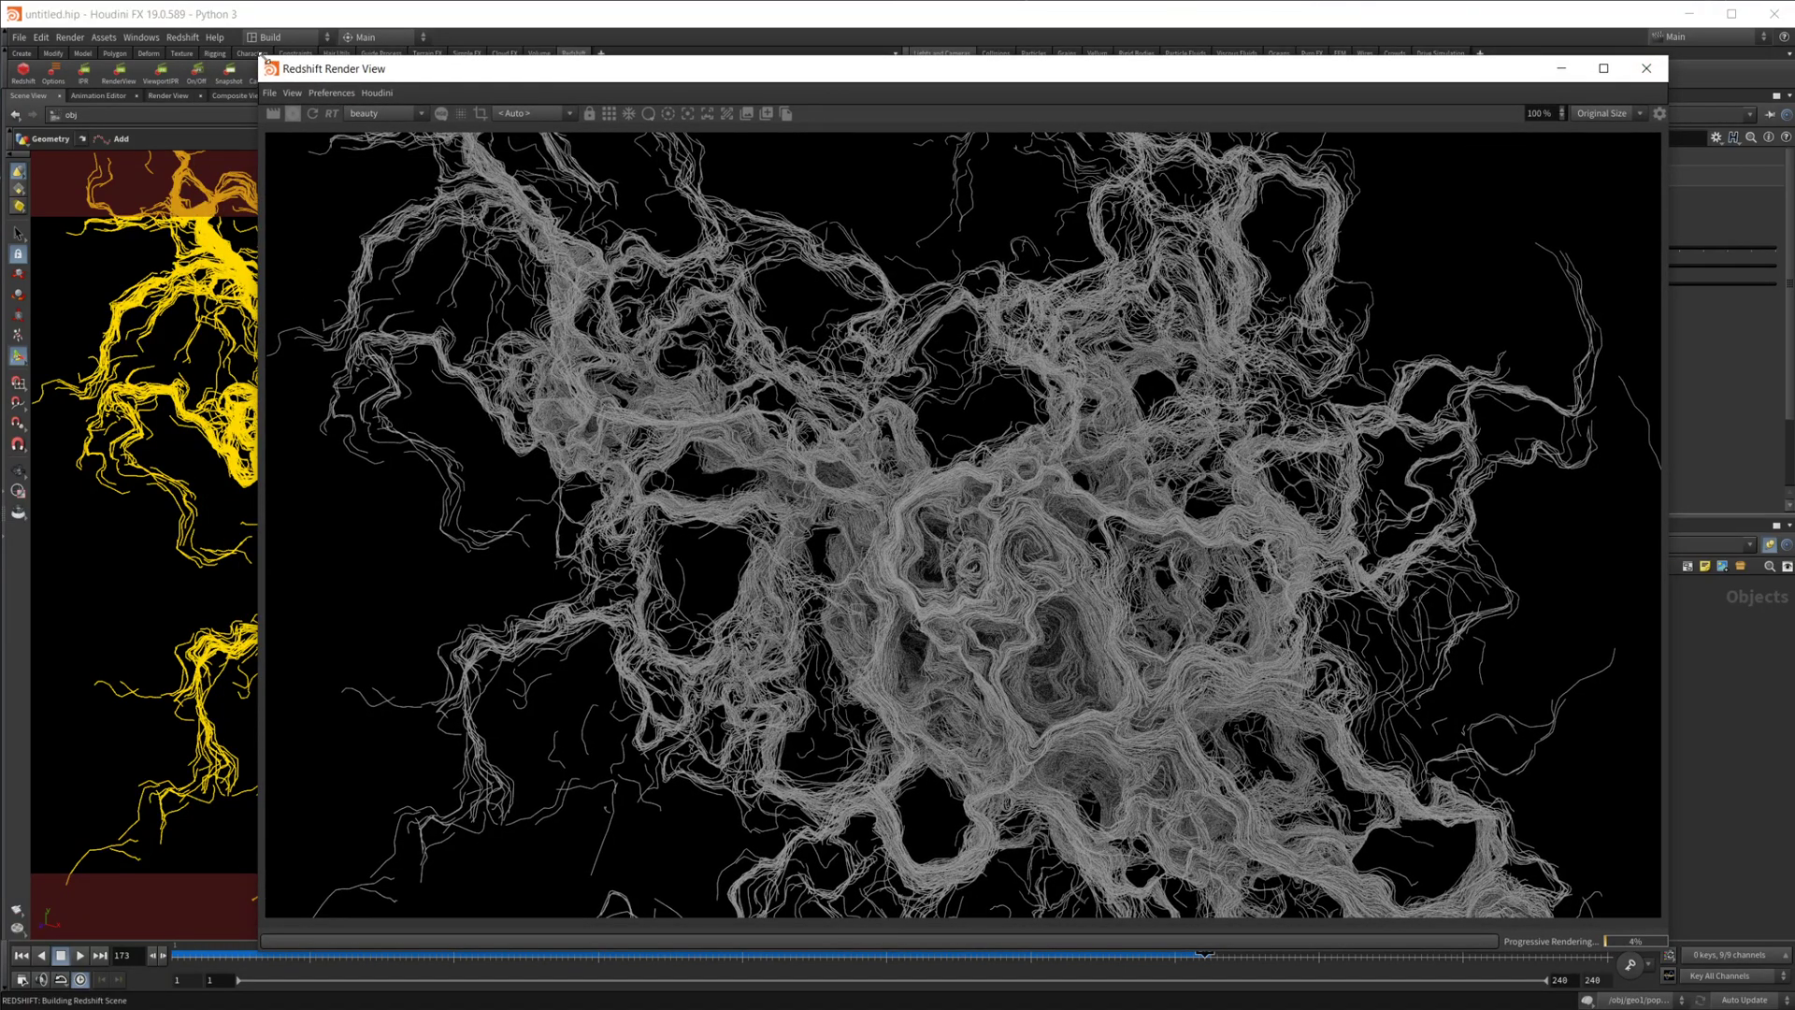
drag(262, 58, 705, 277)
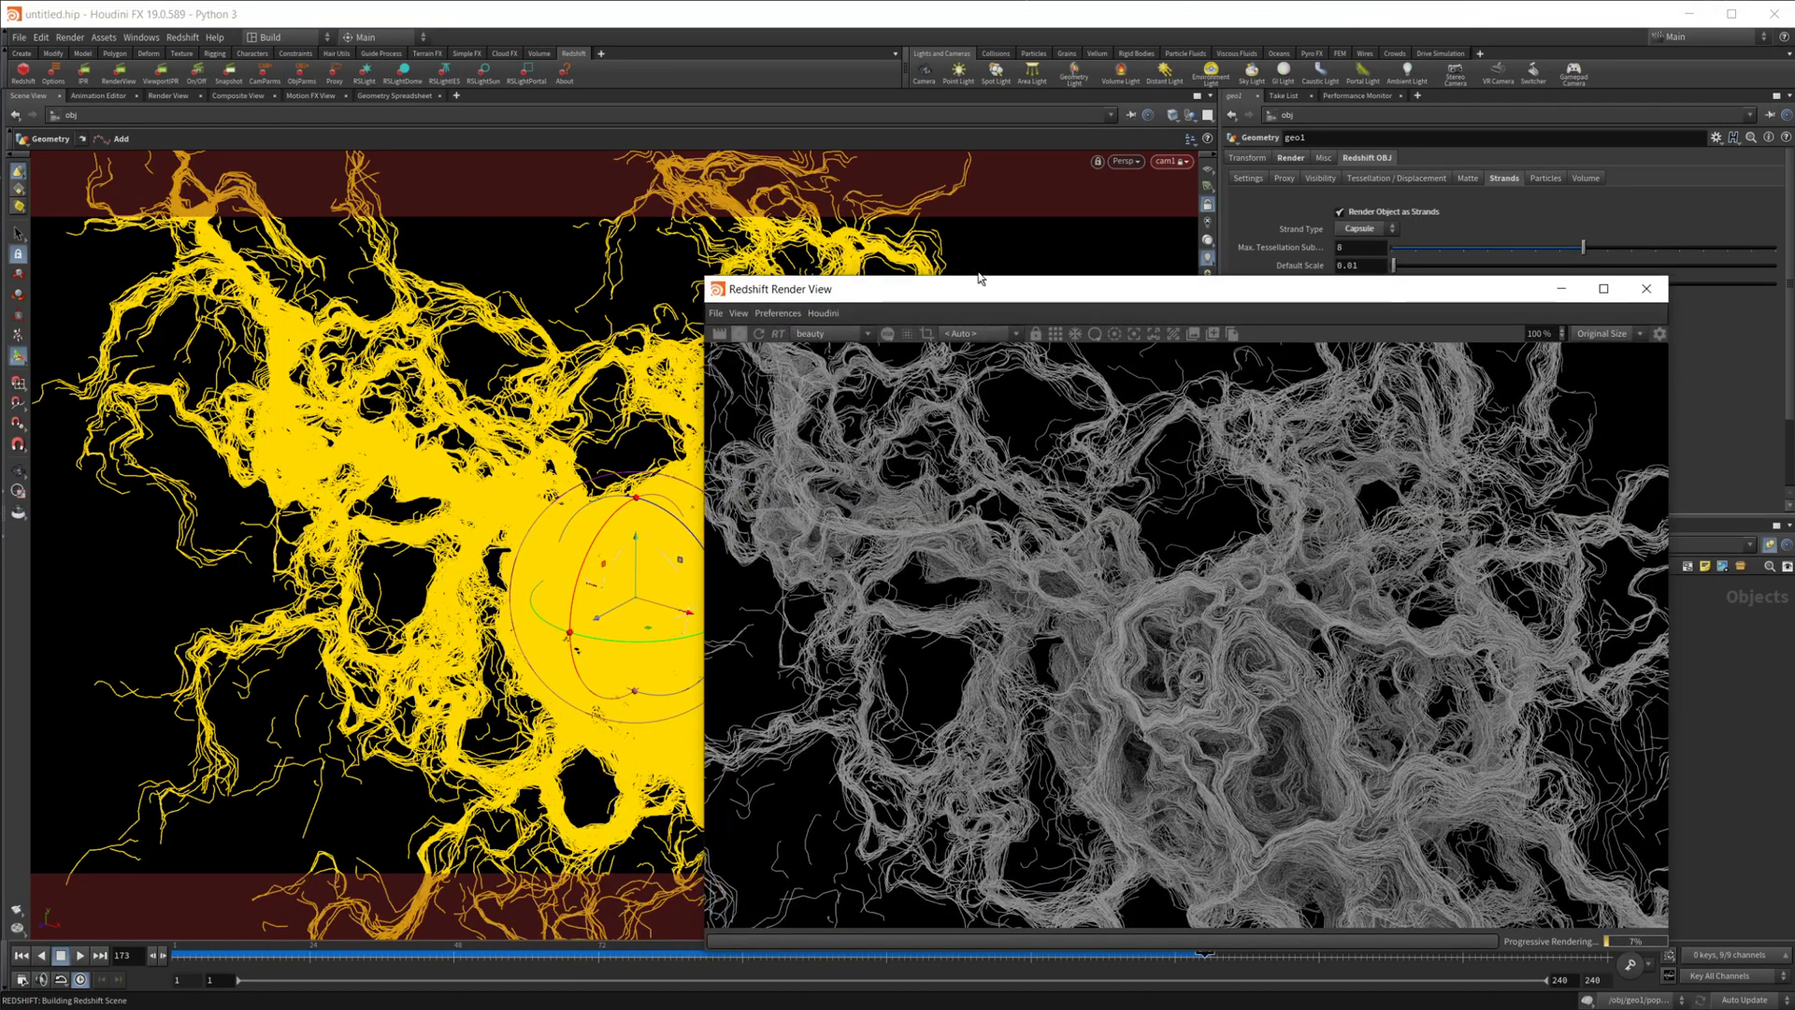
drag(1134, 291, 1134, 177)
scroll(1172, 475, down, 2)
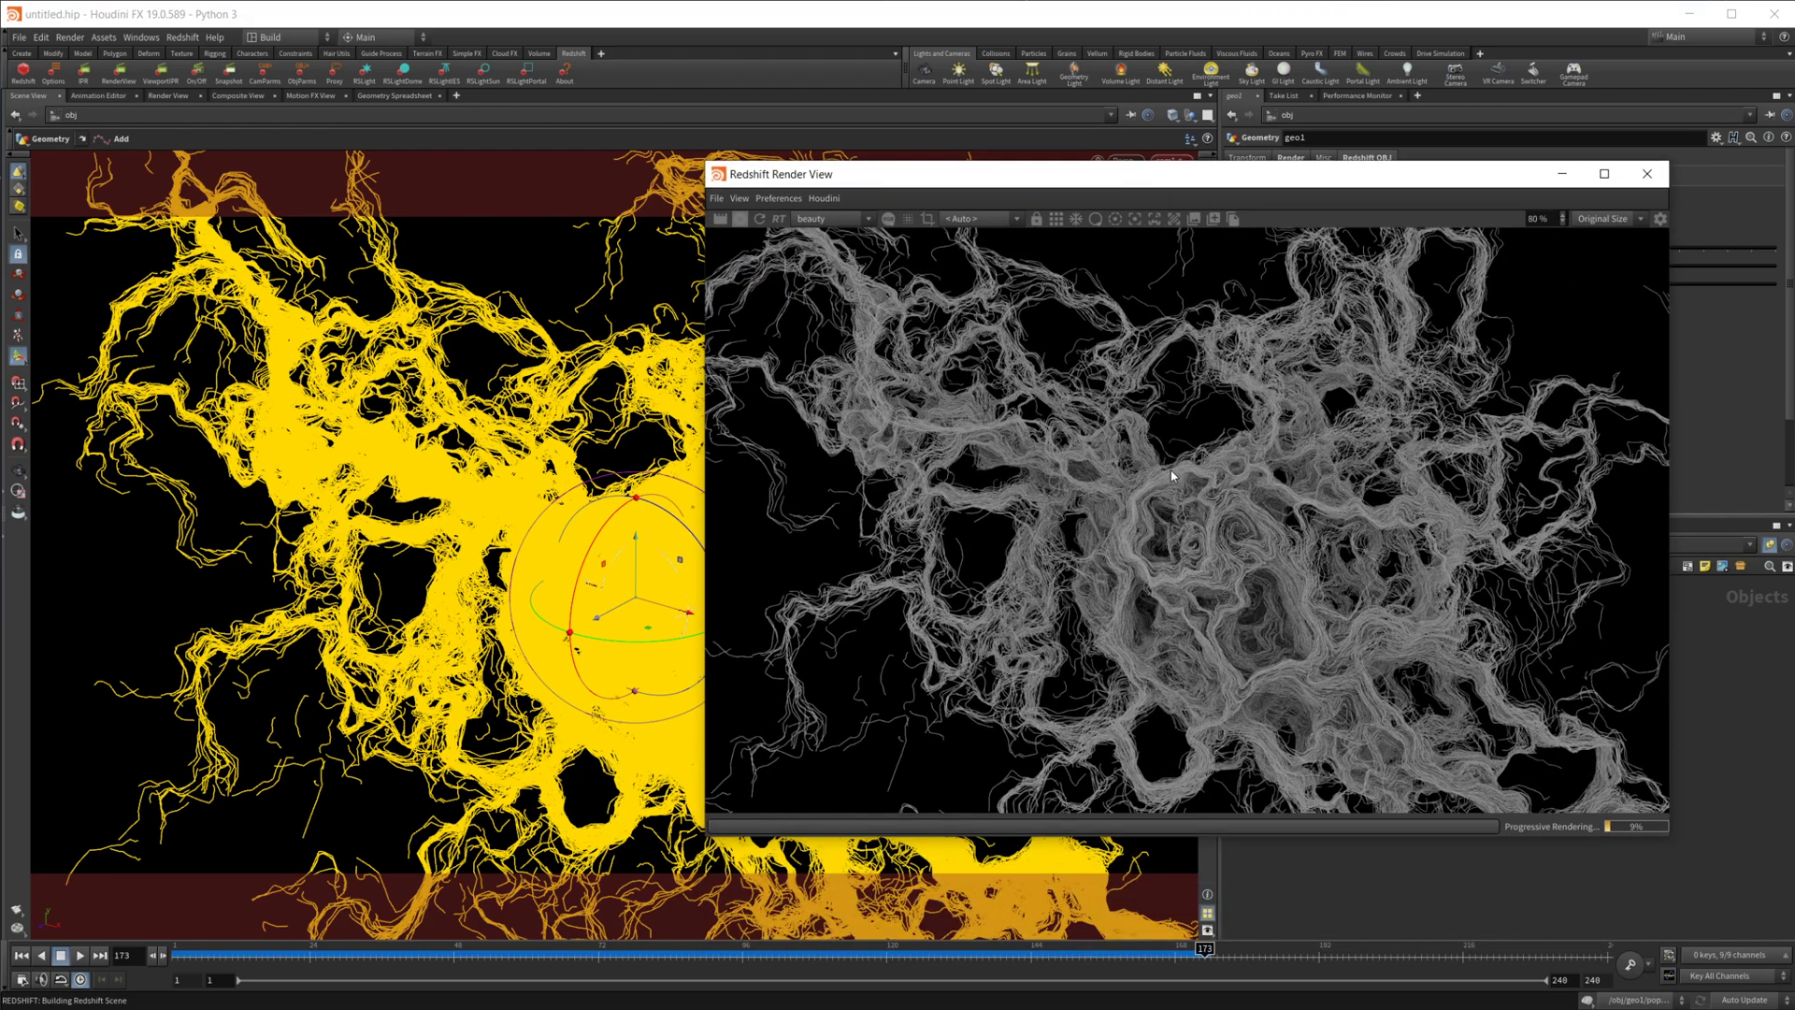
scroll(1172, 468, down, 2)
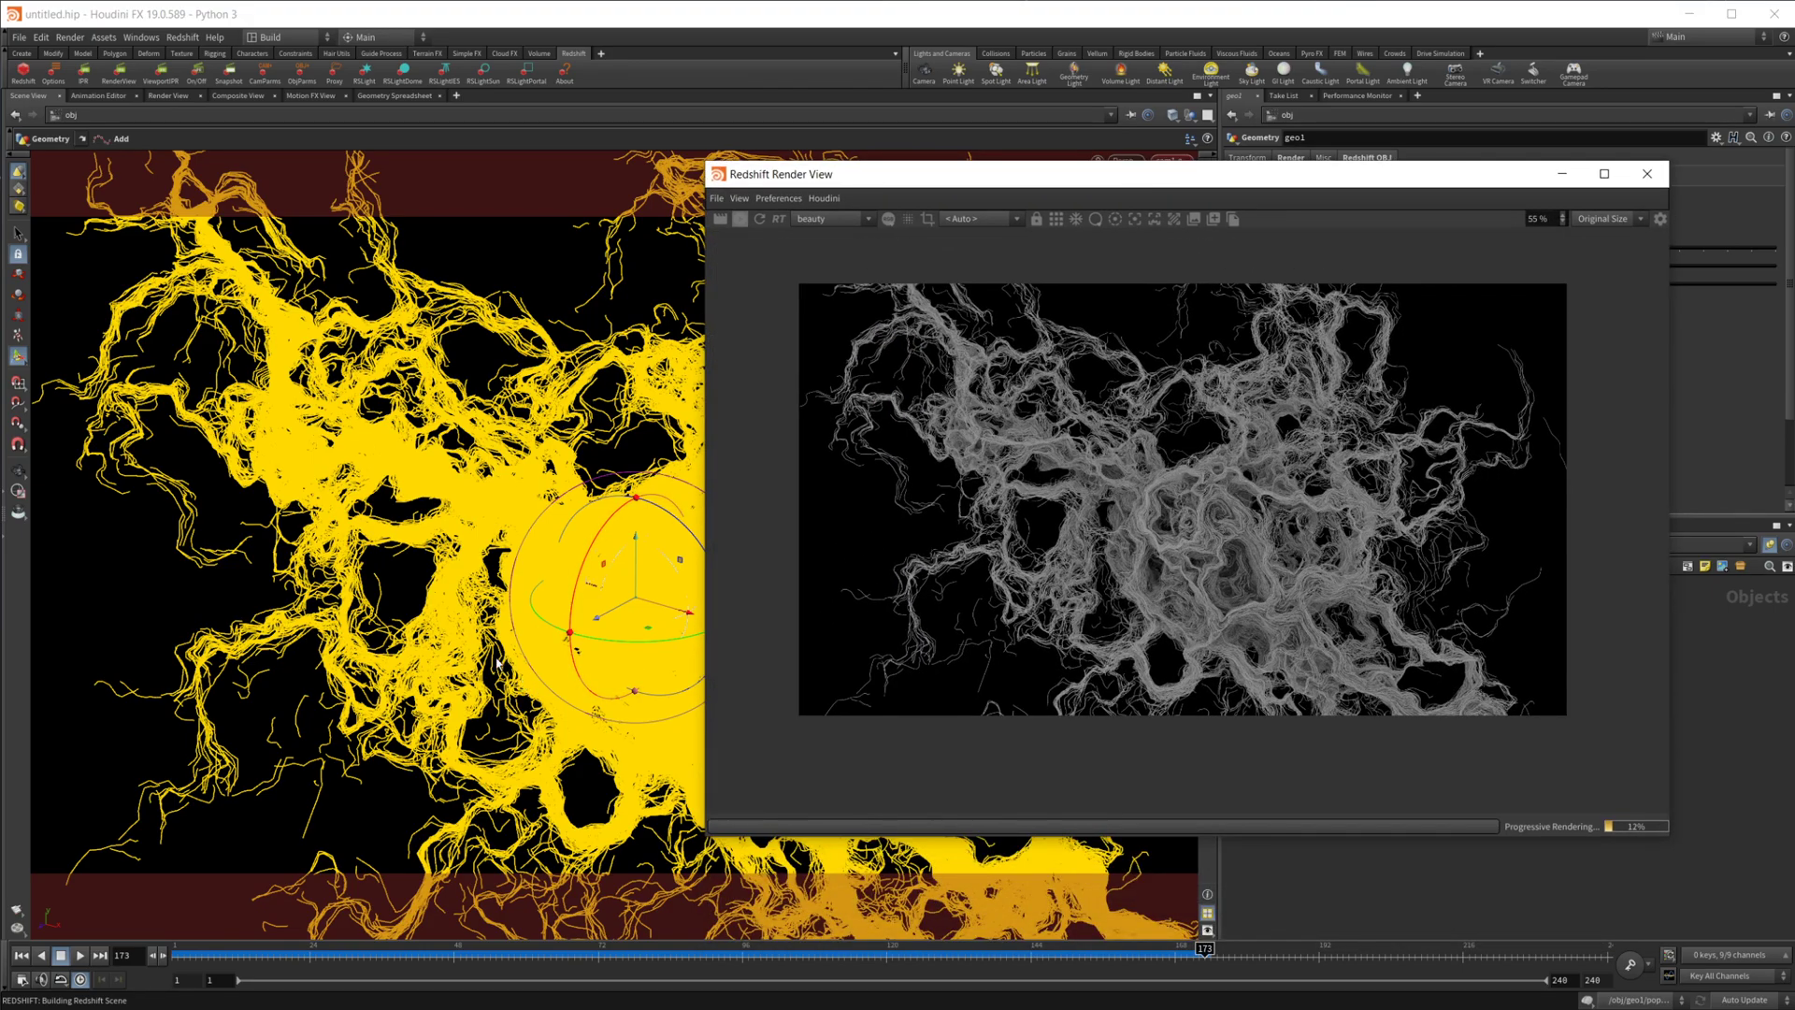
- Reframe the strands through the locked camera while checking the live render, and move the Render View clear of geo1's parameters
alt+drag(497, 663, 694, 598)
key(Return)
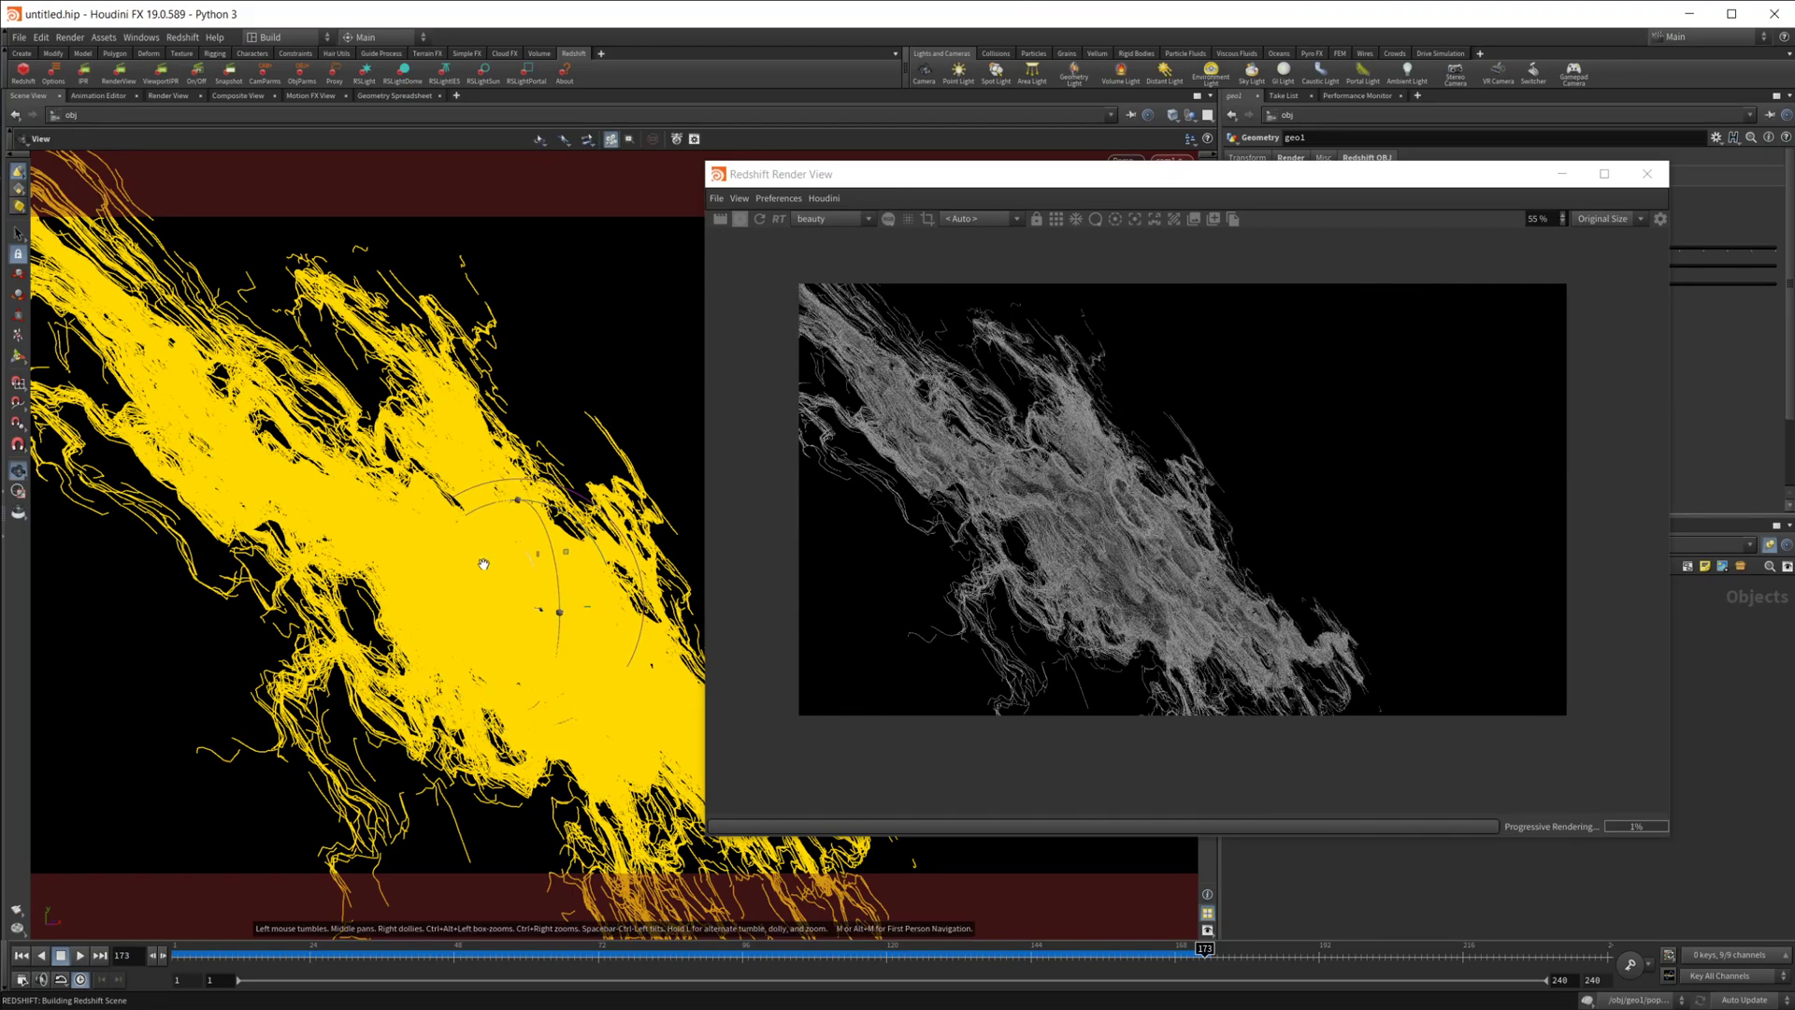
alt+right_drag(480, 565, 917, 605)
drag(481, 580, 372, 603)
key(Return)
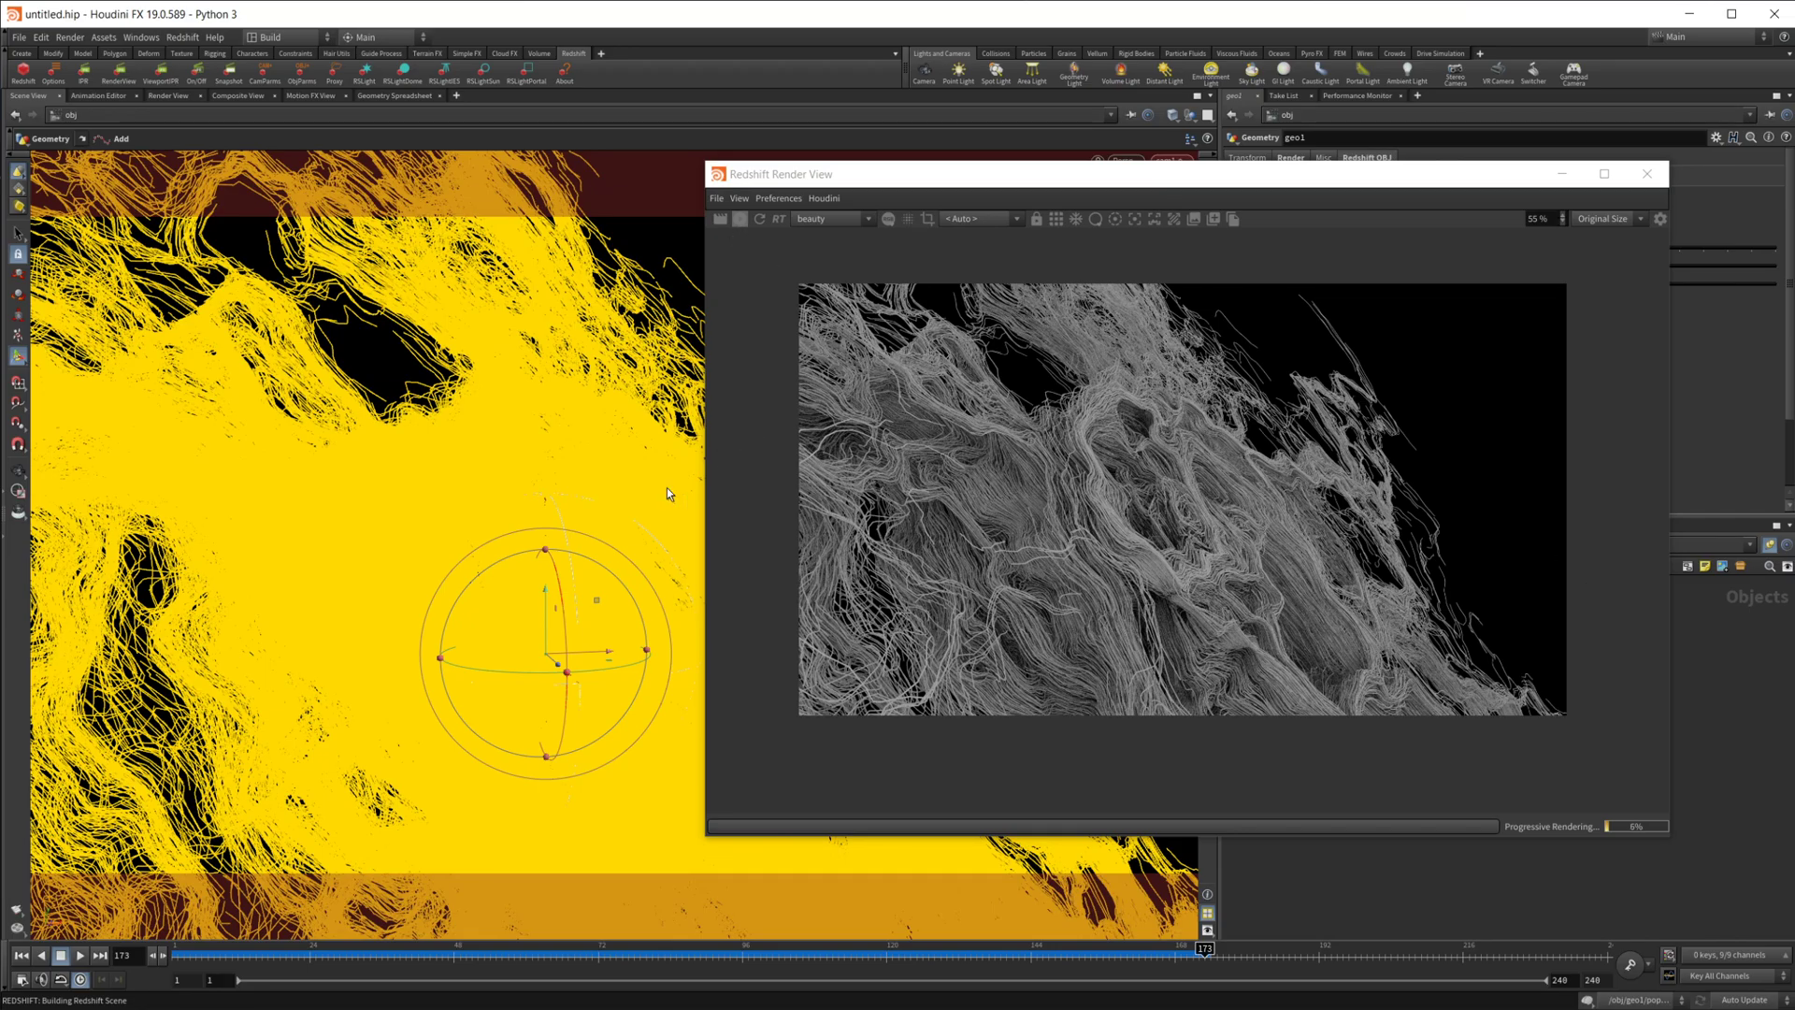
scroll(602, 709, down, 5)
alt+drag(601, 709, 423, 562)
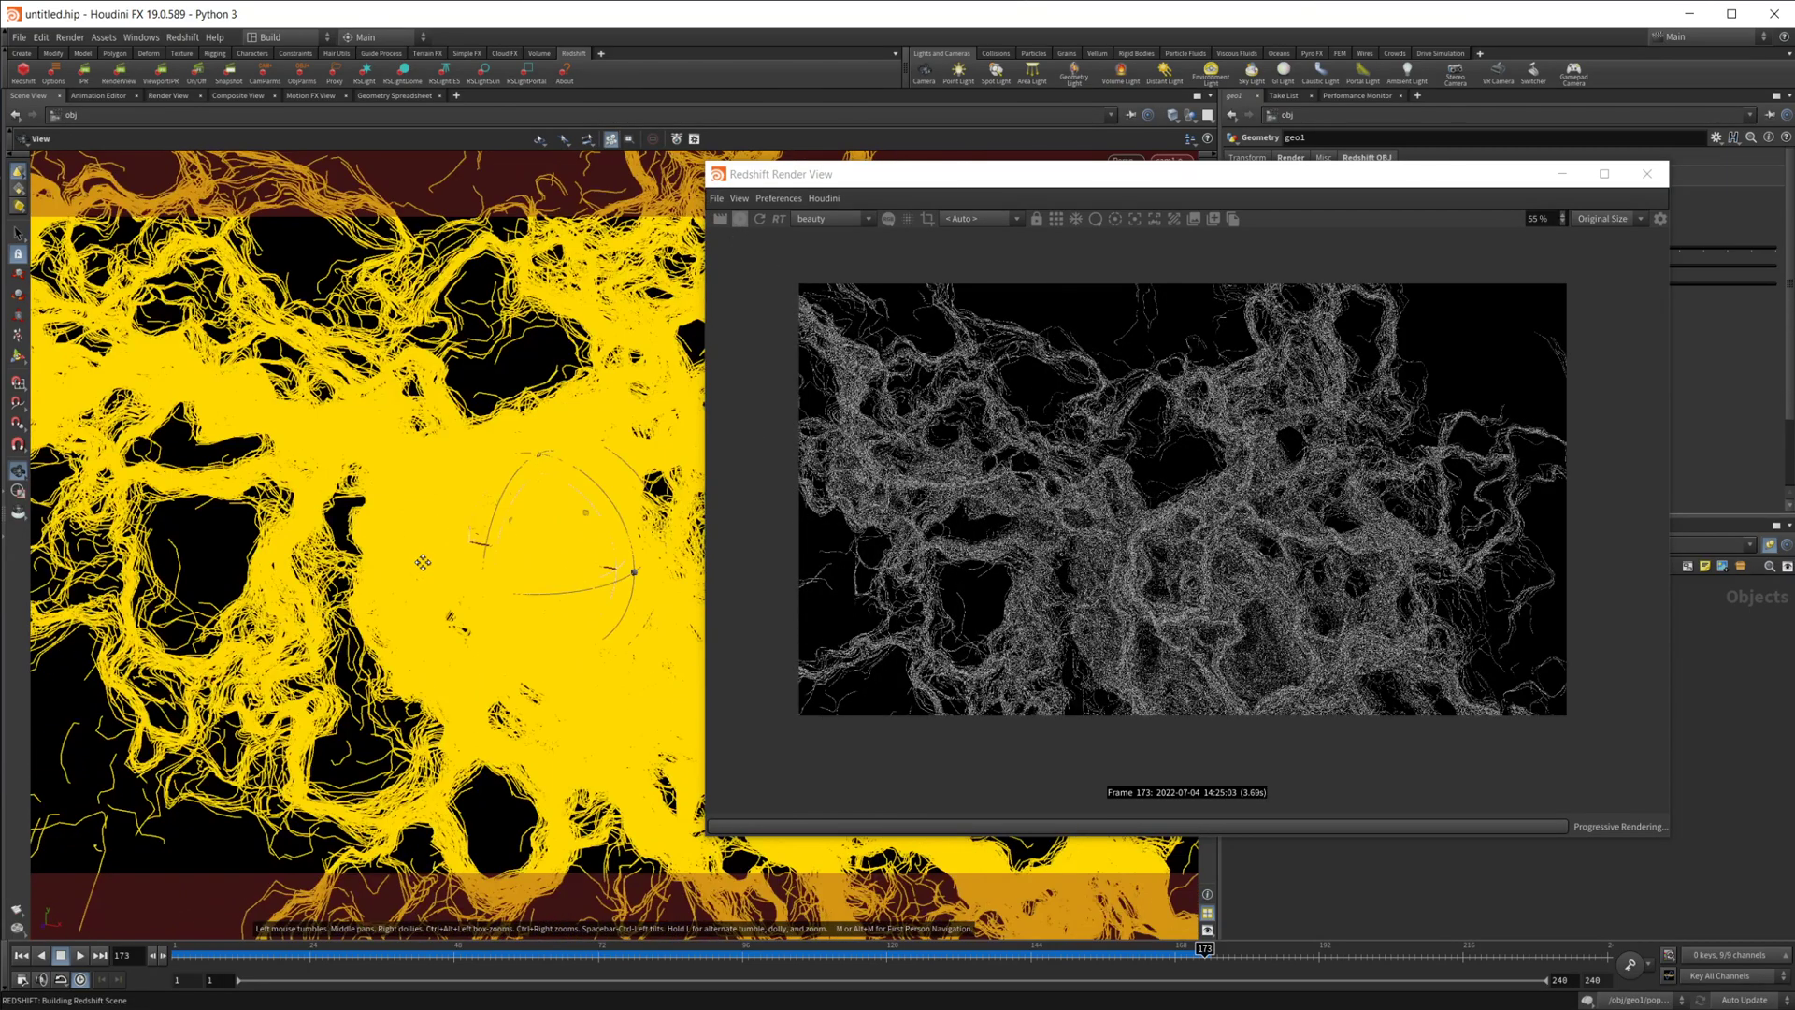
key(r)
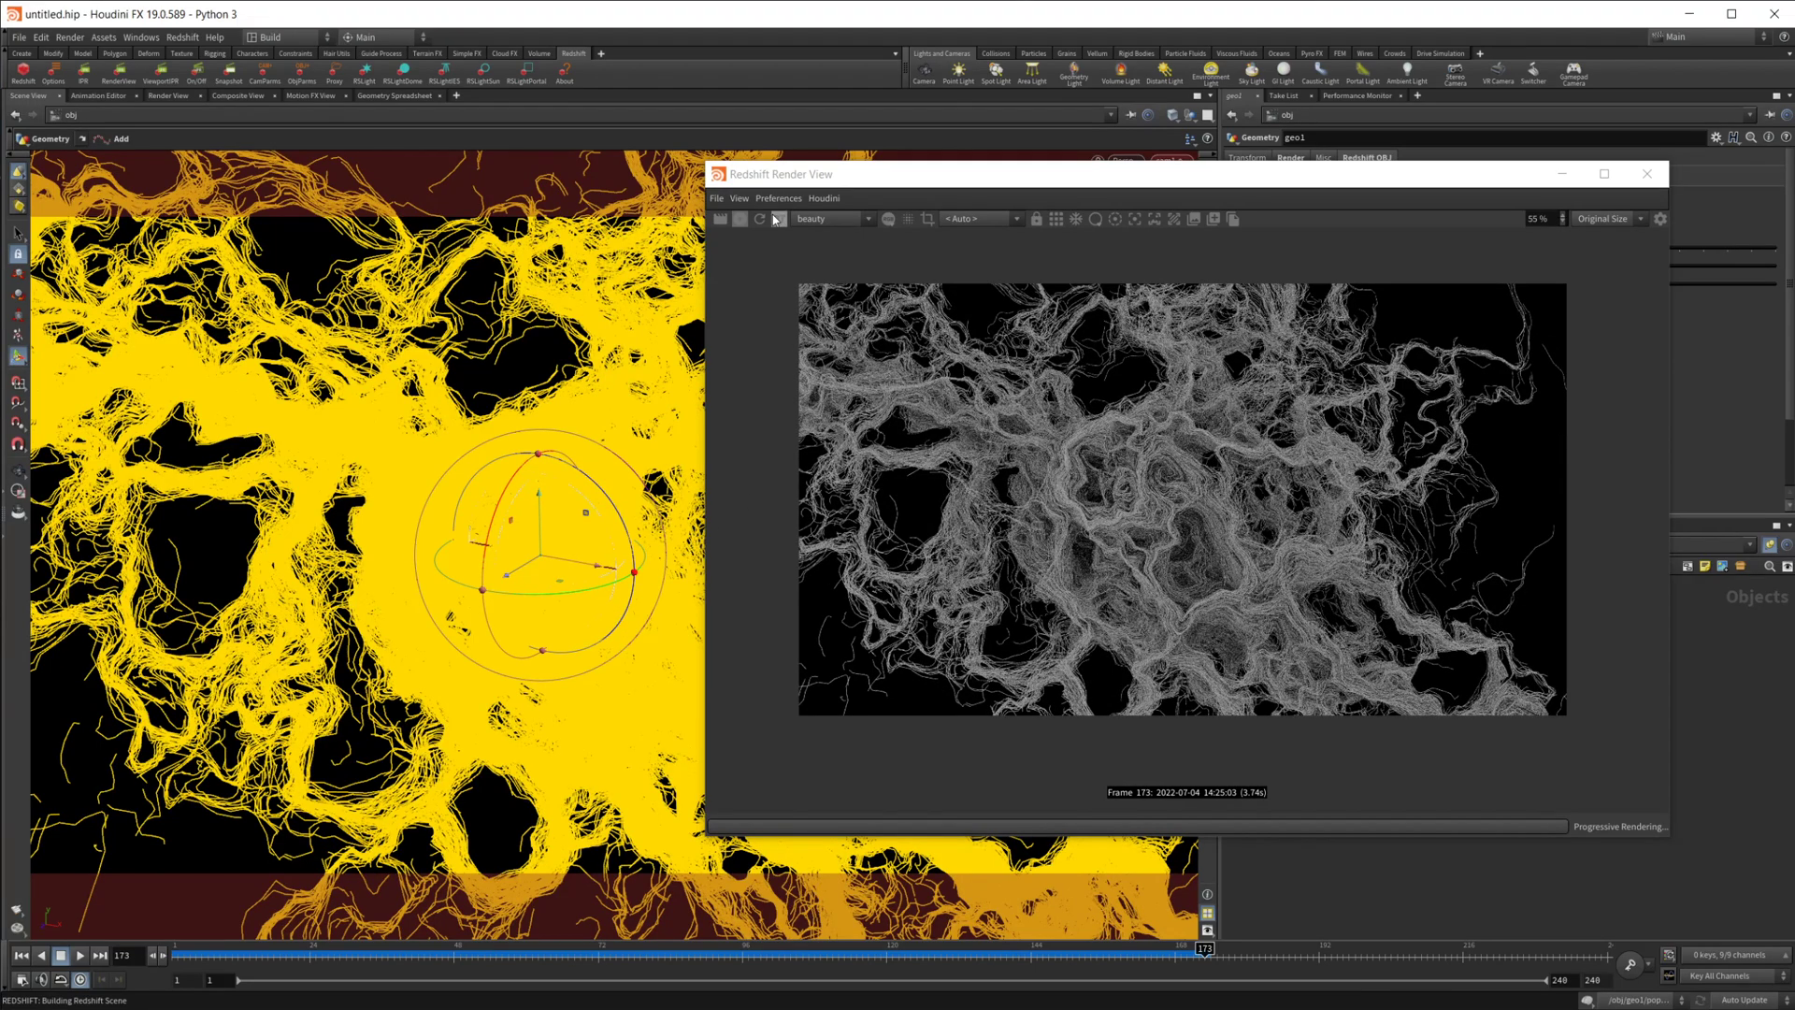
drag(892, 189, 544, 199)
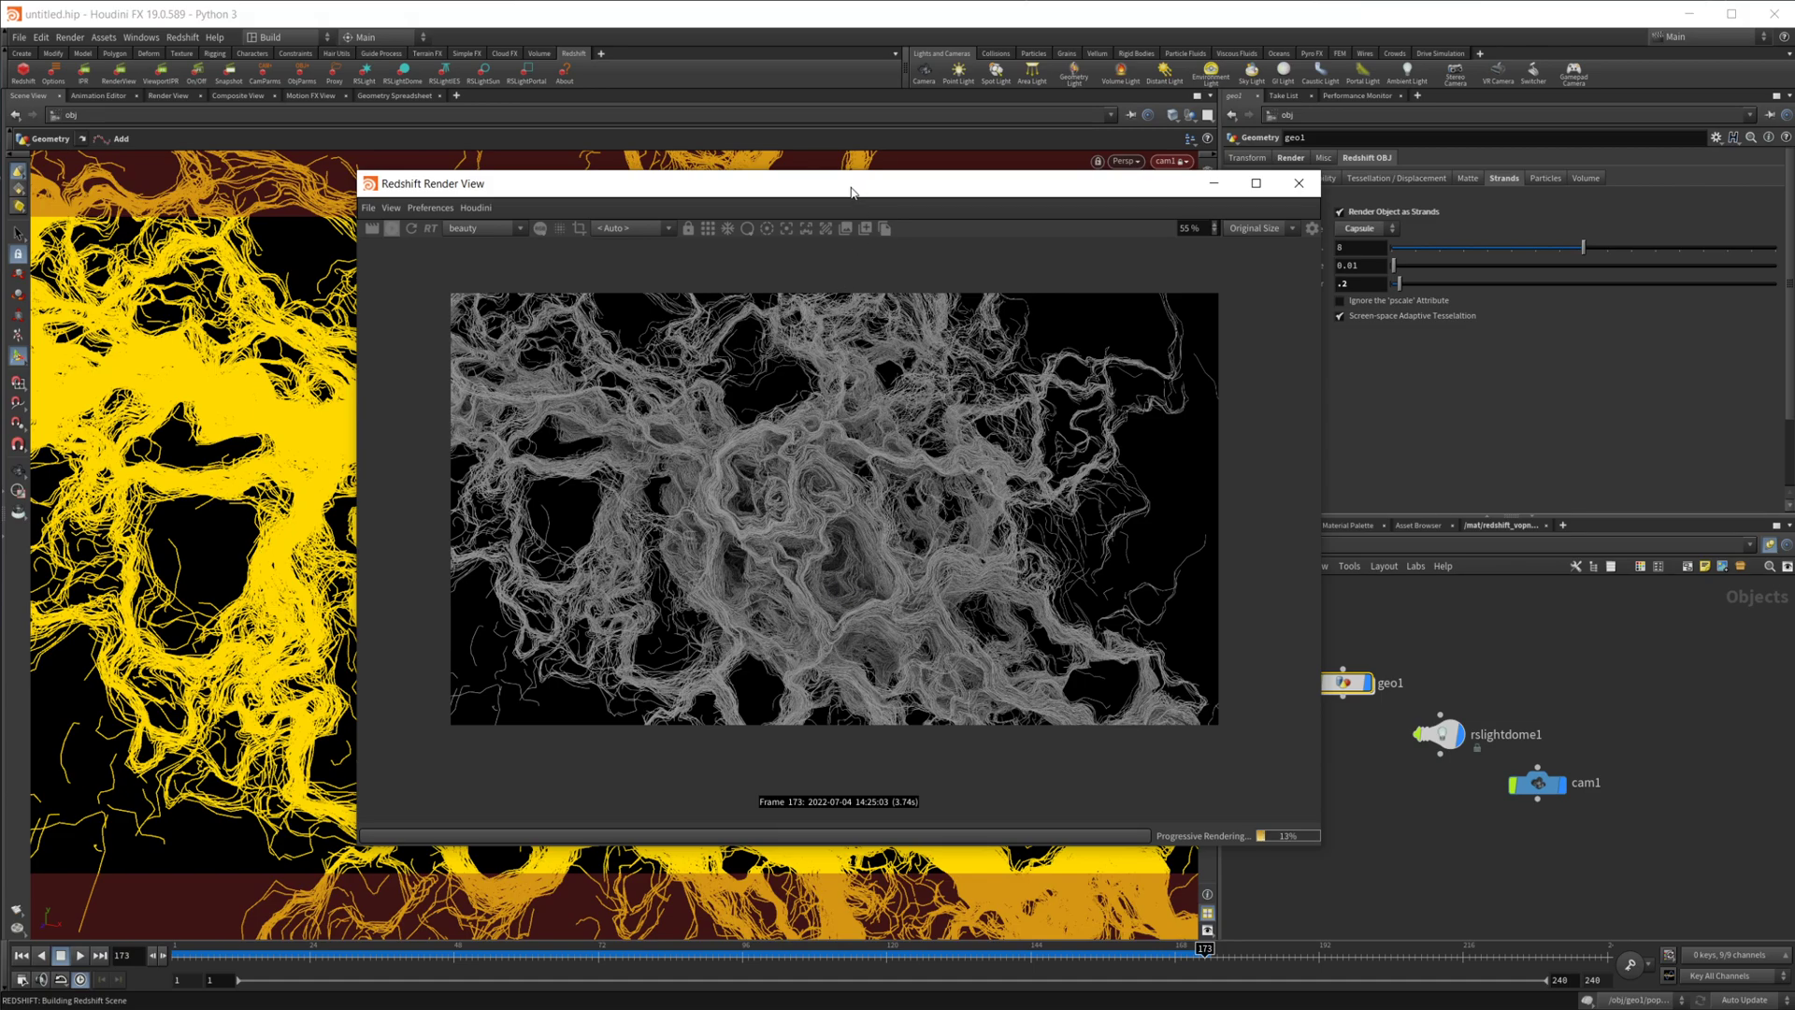
- Minimize the Redshift Render View and, with the timeline back at frame 1, open the popvop1 network inside popnet
drag(847, 191, 690, 202)
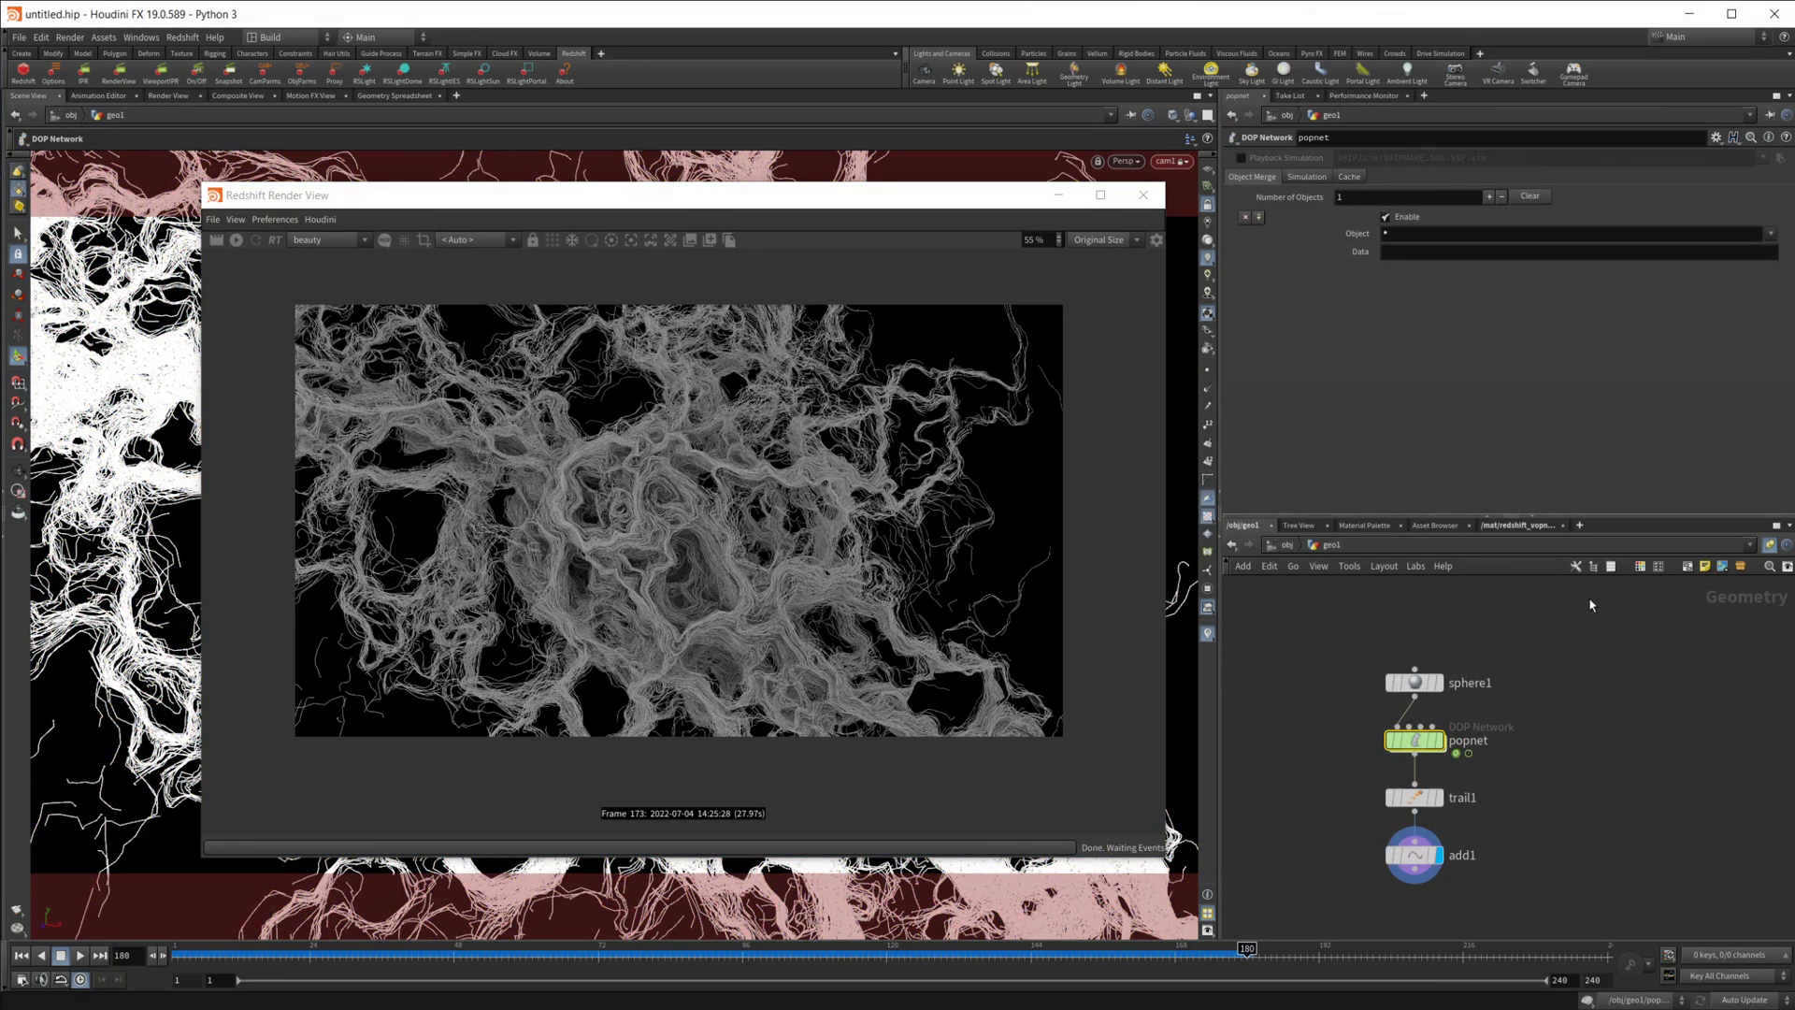
click(1059, 195)
click(20, 955)
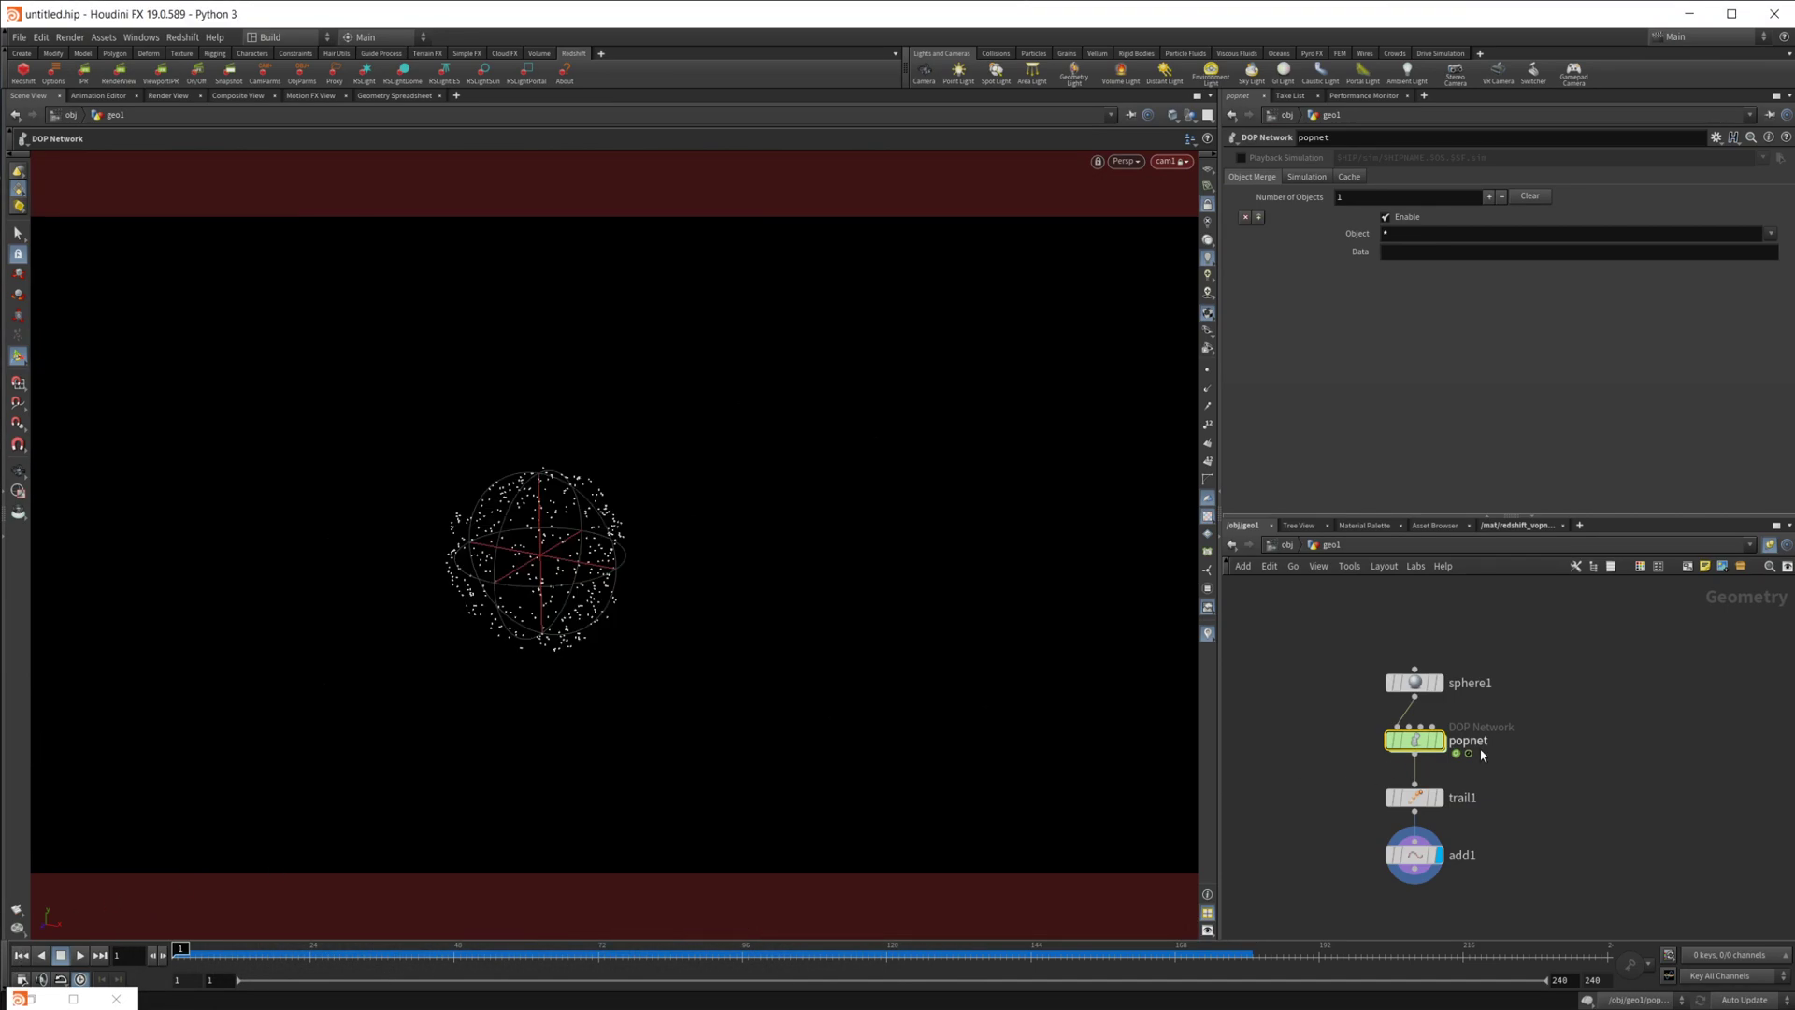
double_click(1415, 740)
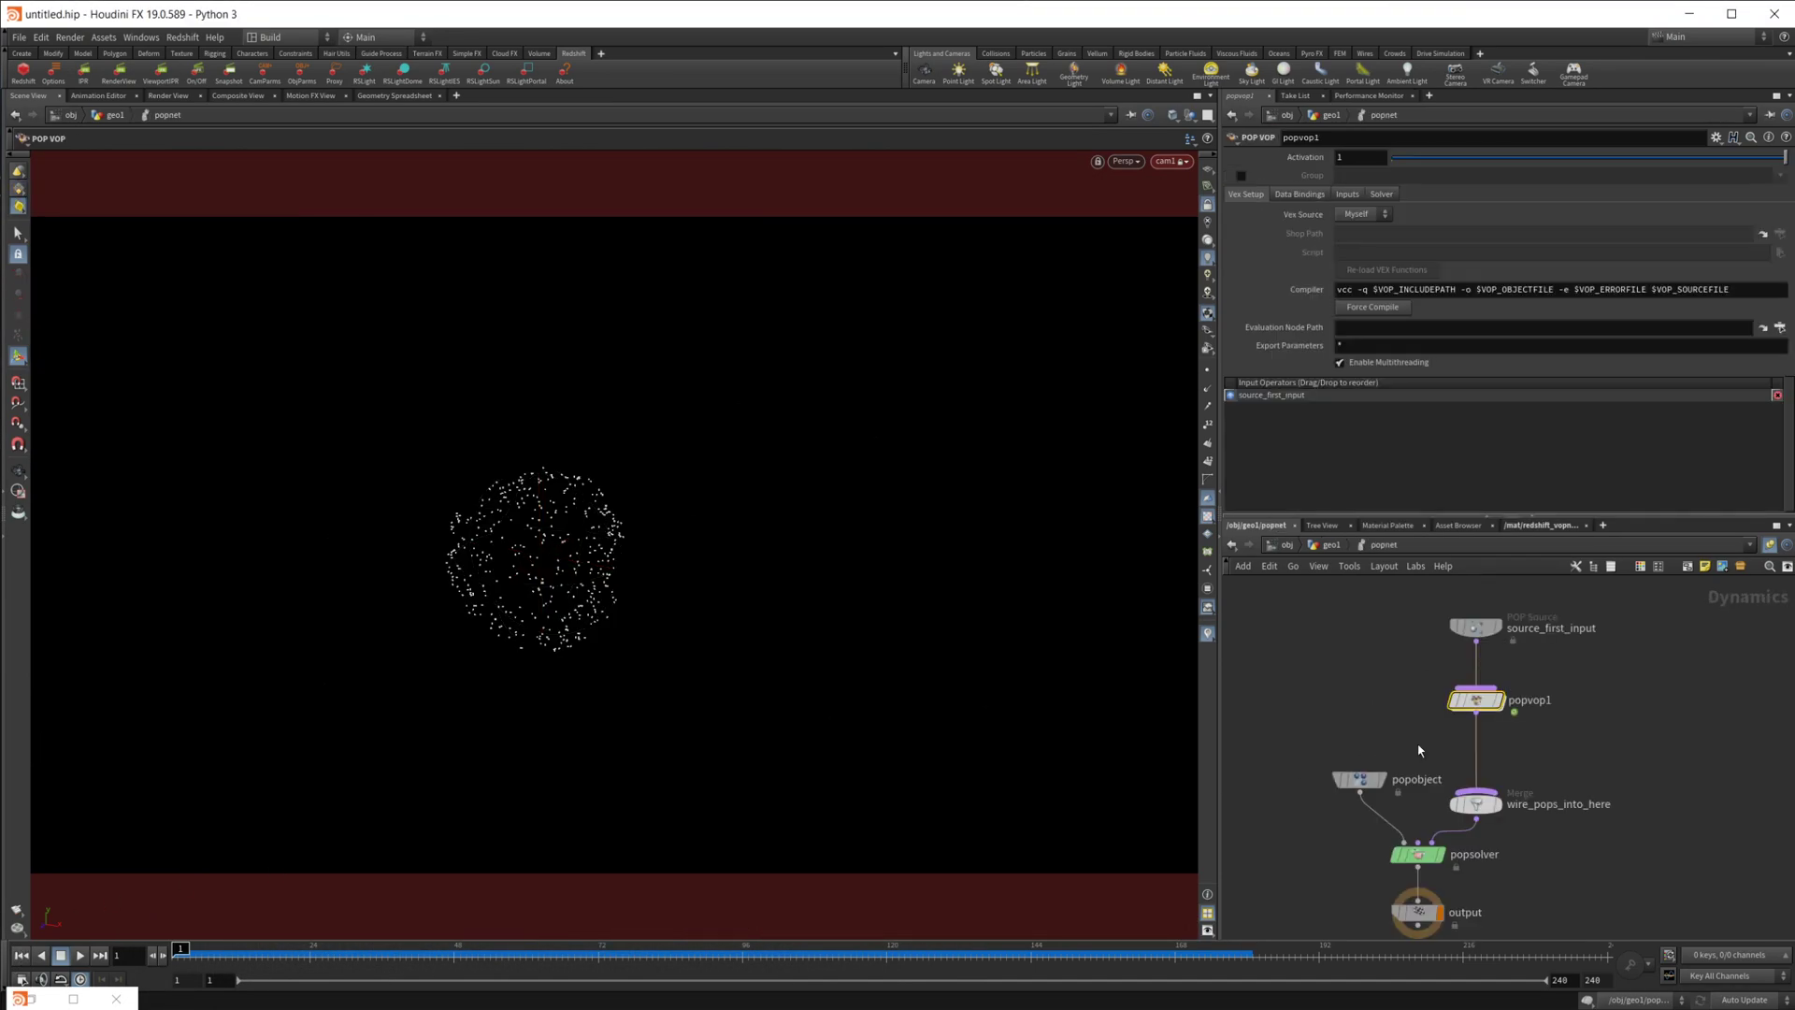
double_click(1476, 699)
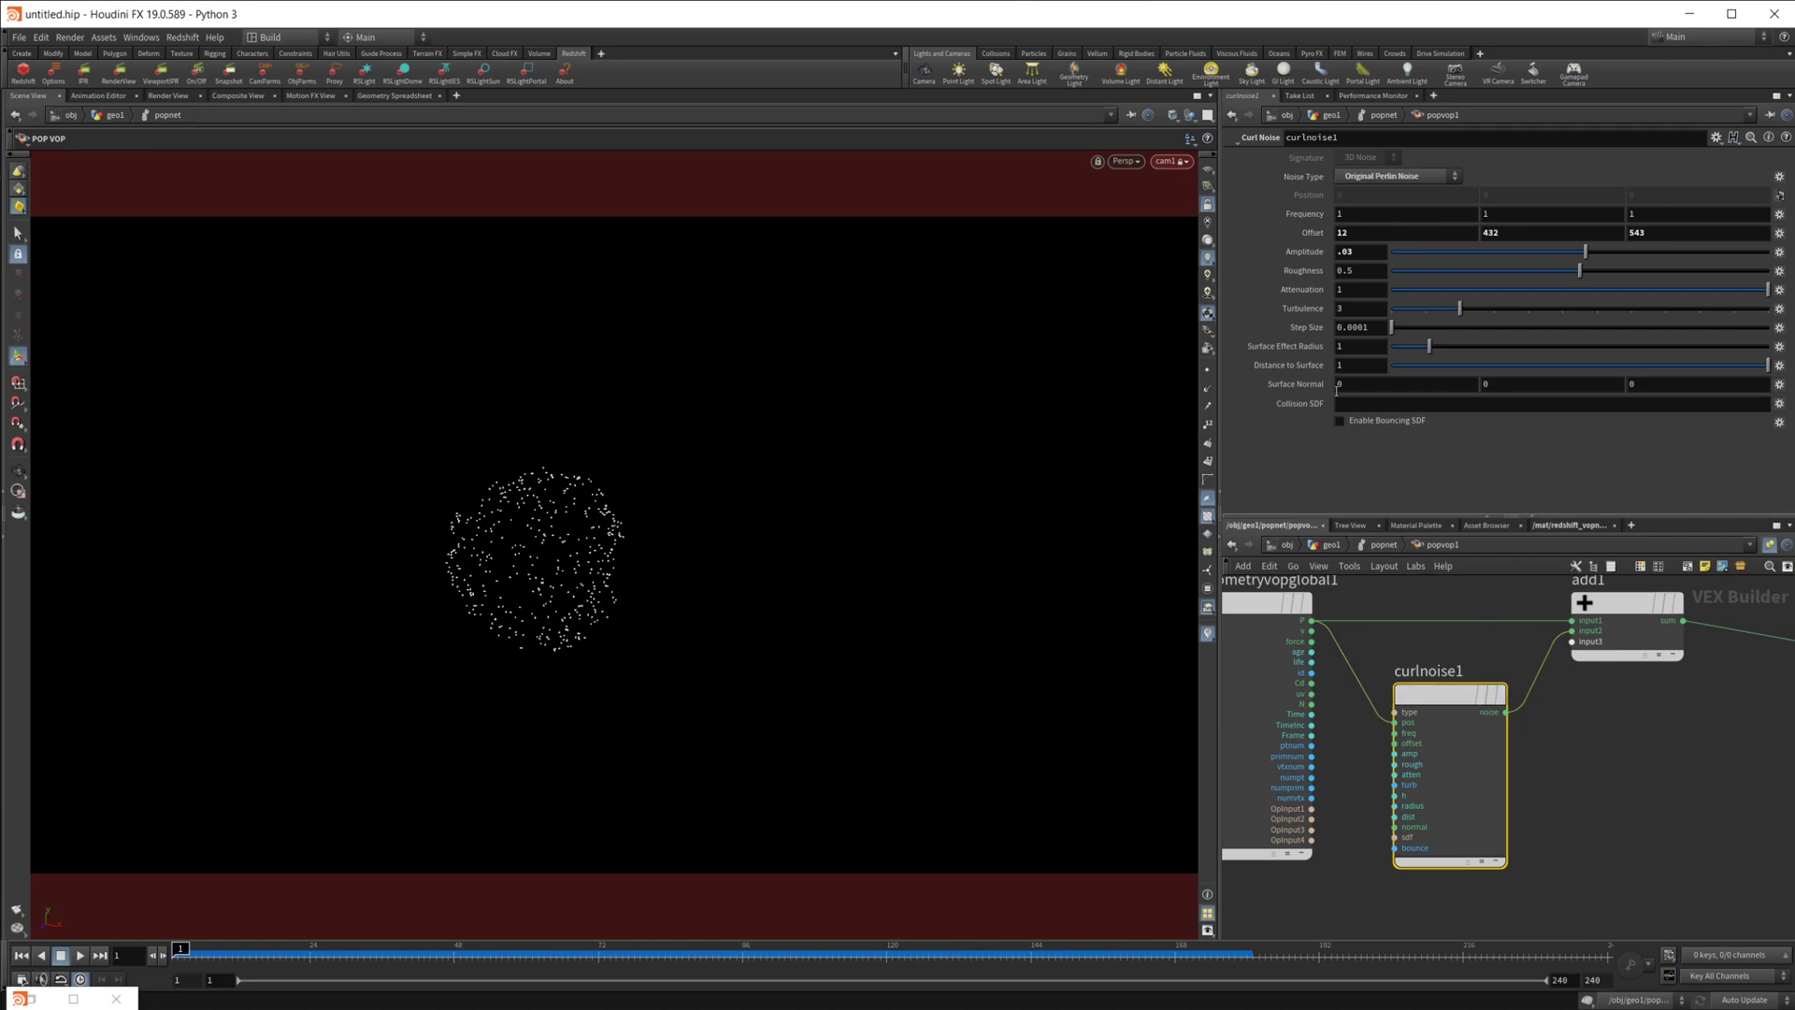
- Set curlnoise1's Surface Effect Radius to 0 and play the simulation briefly to test its effect
drag(1346, 351, 1282, 356)
text(0)
key(Return)
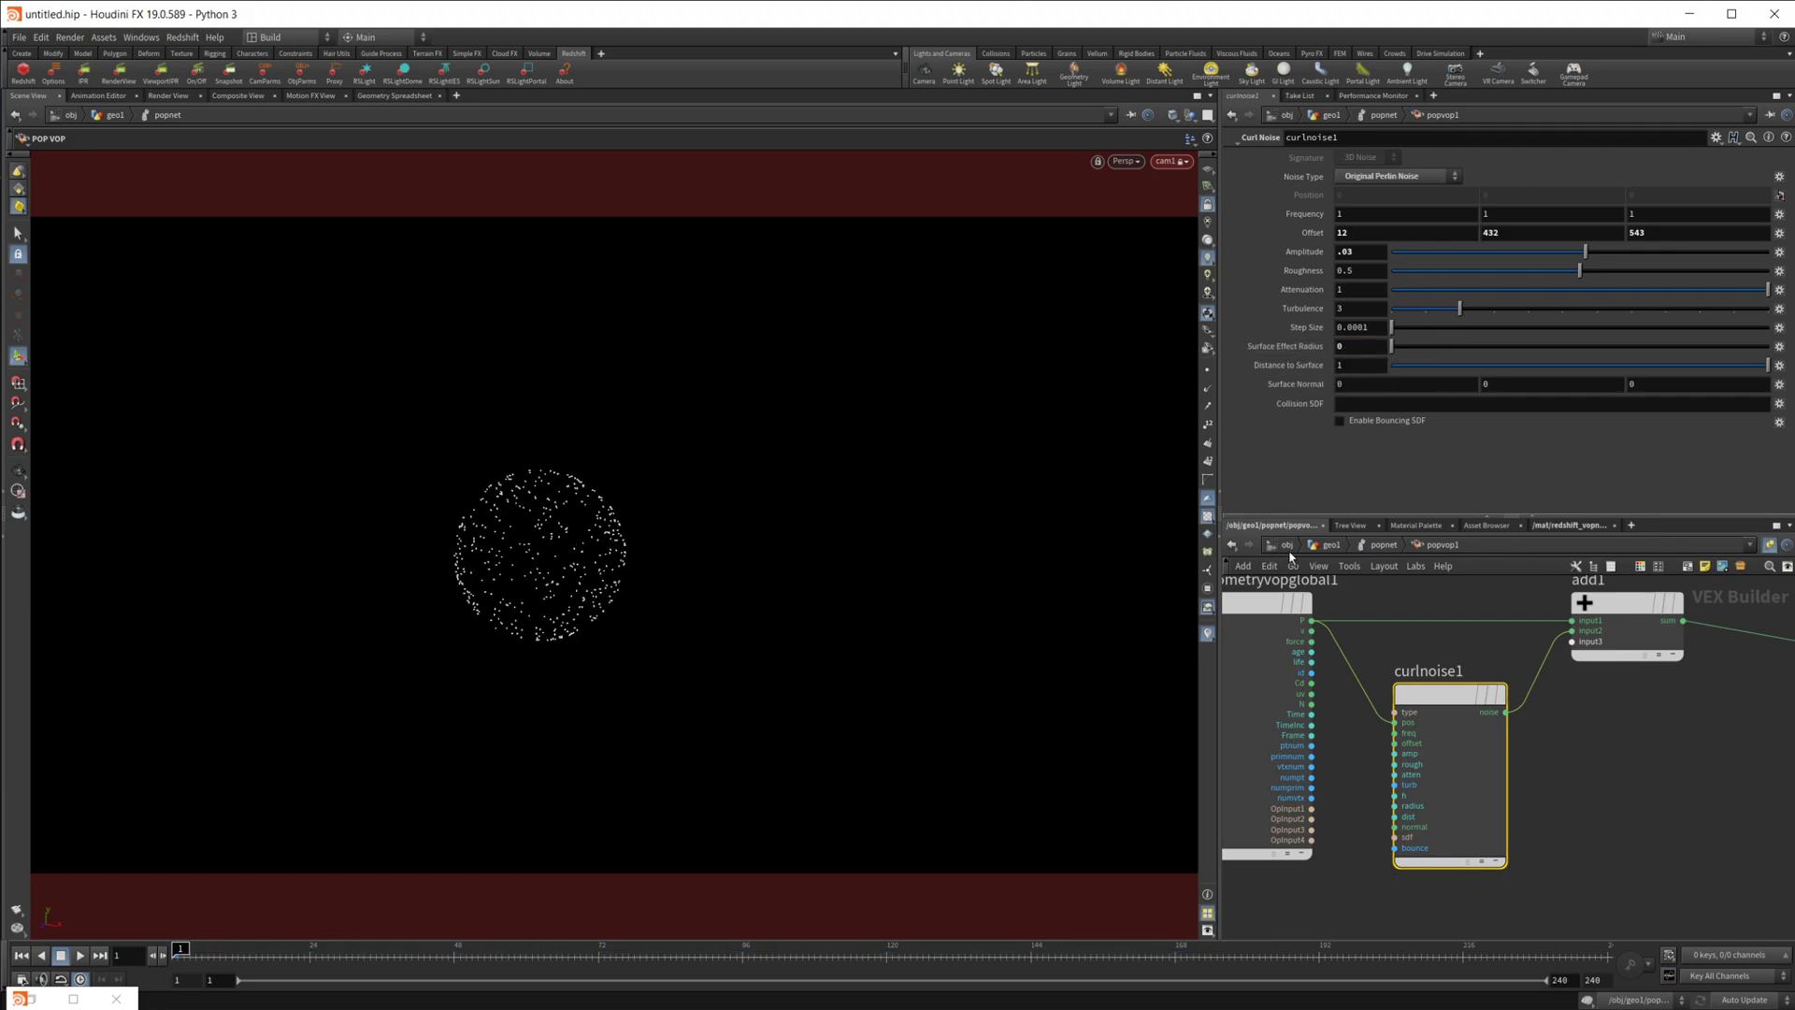
click(79, 955)
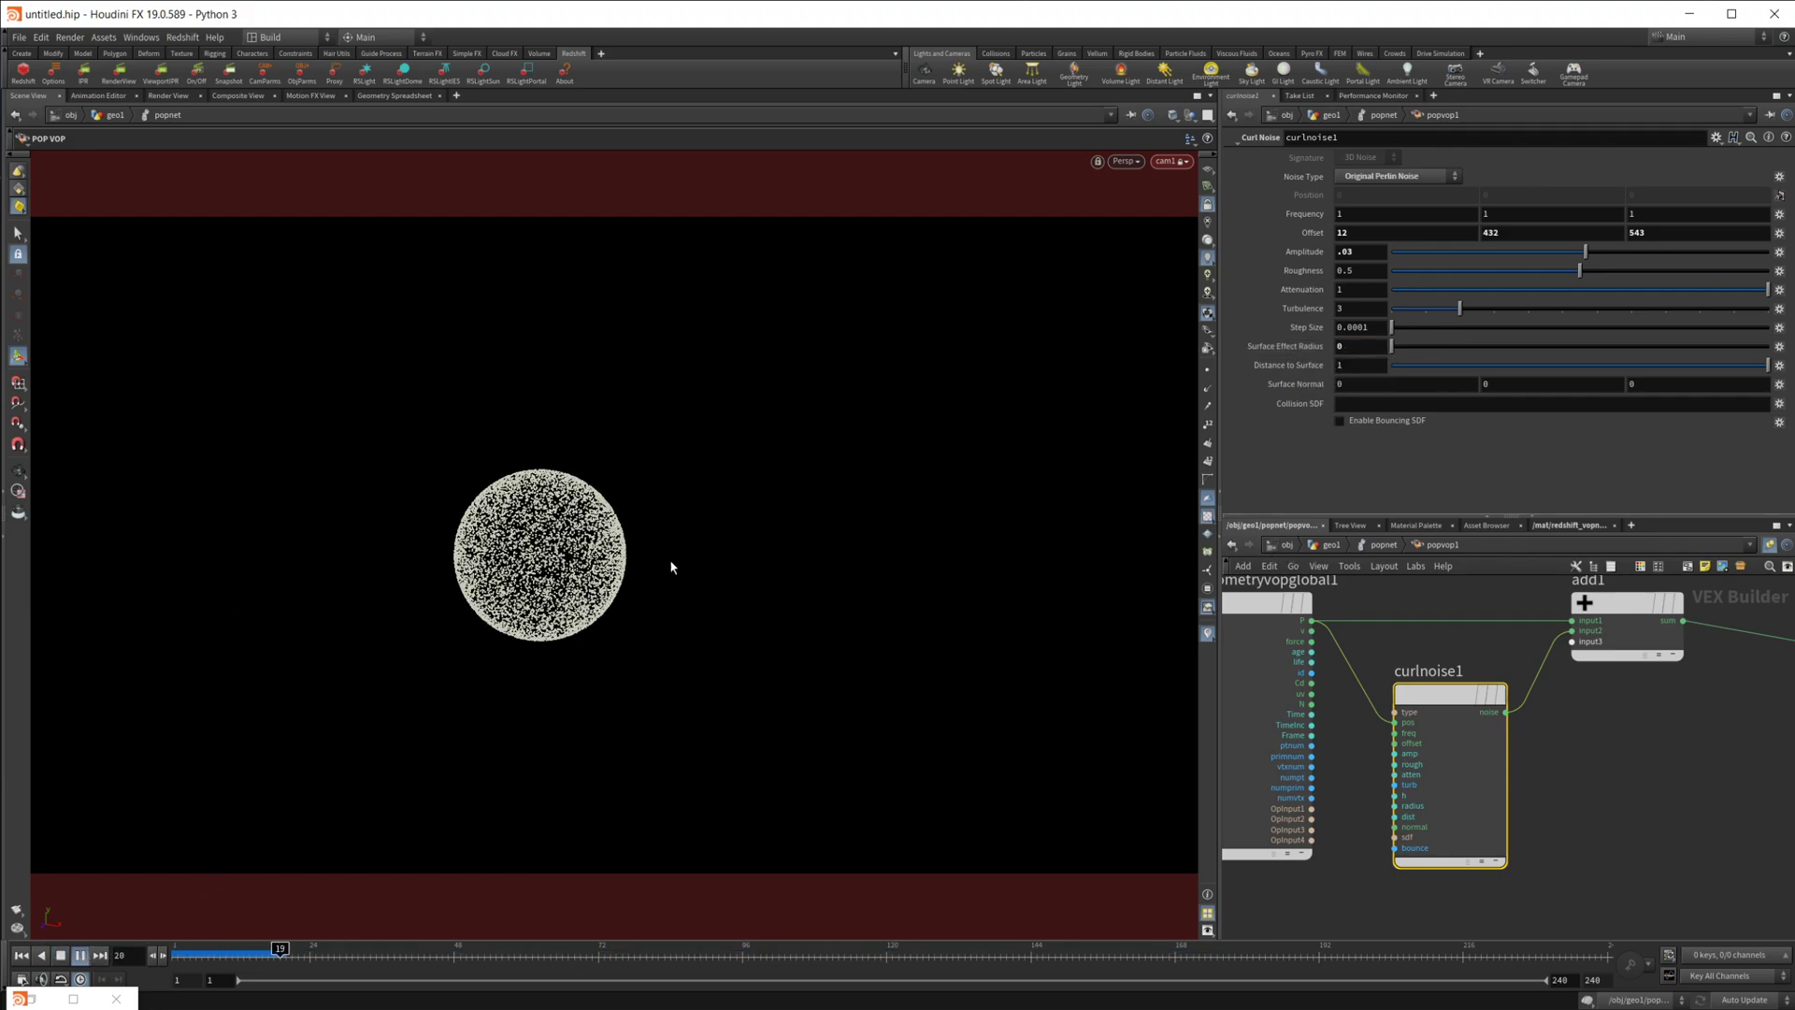
click(61, 955)
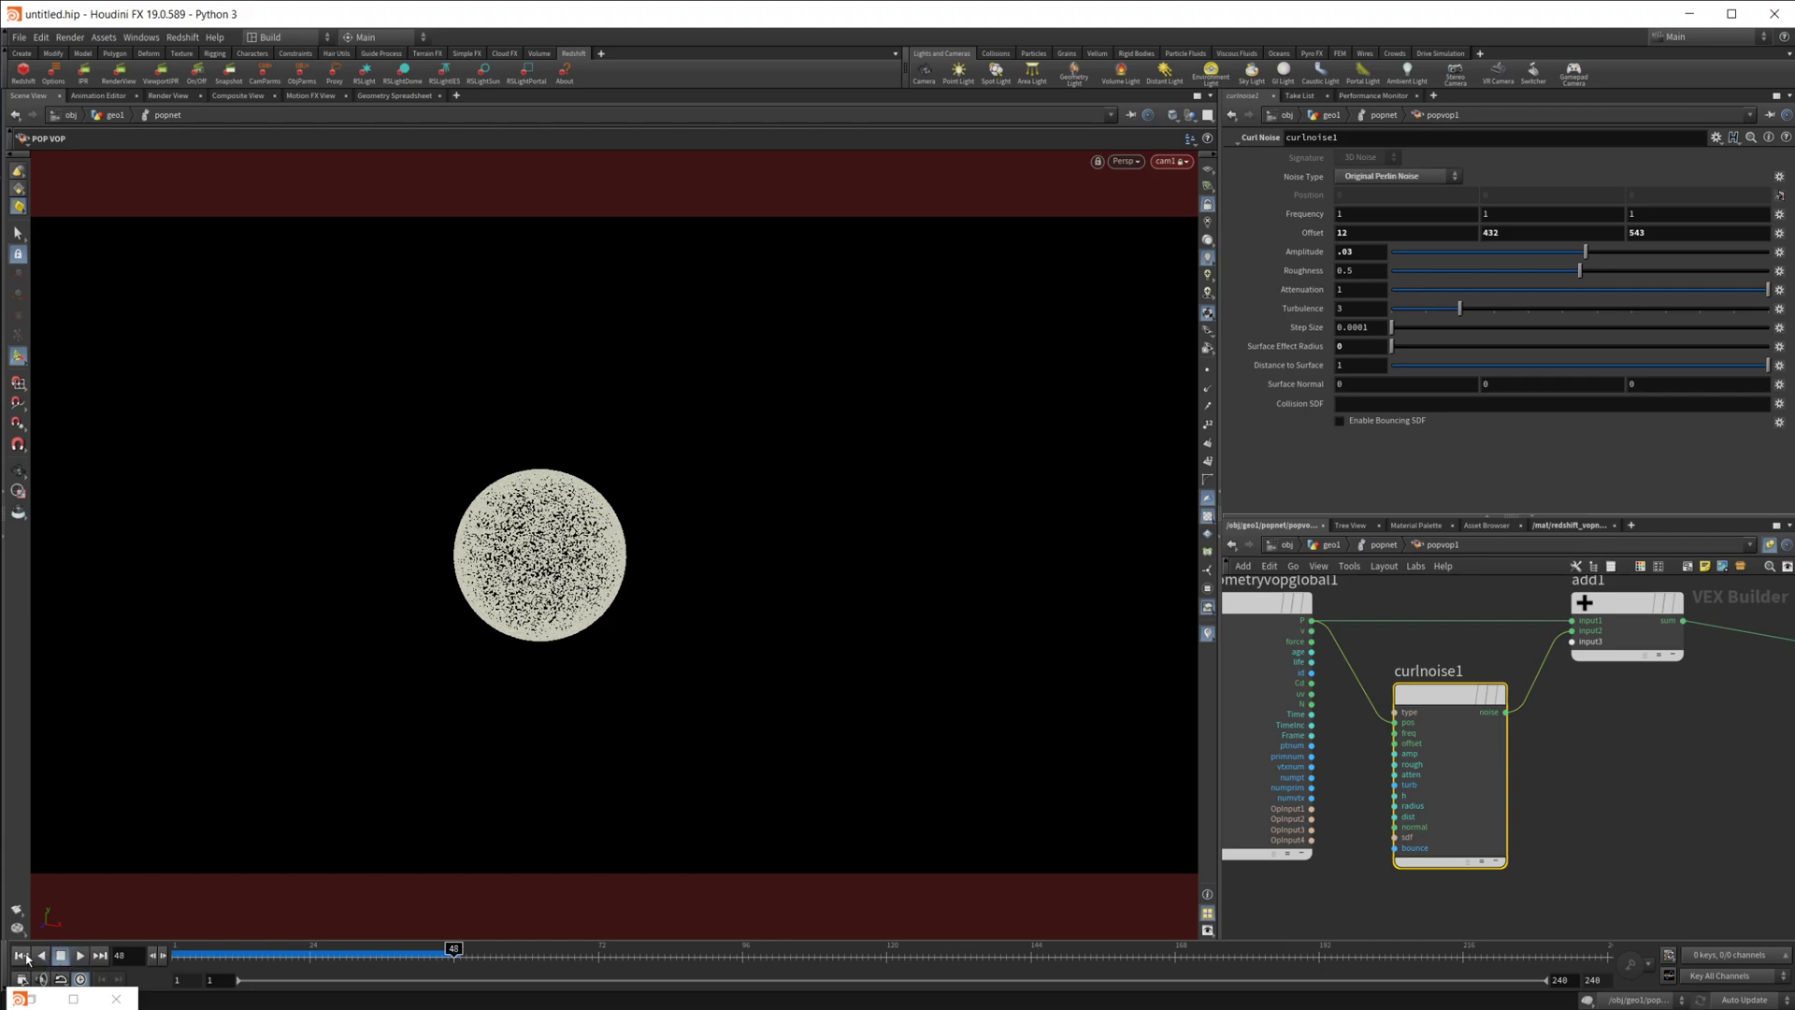
- Set curlnoise1's Surface Effect Radius to 10 and rerun the simulation from frame 1 to frame 218
click(20, 954)
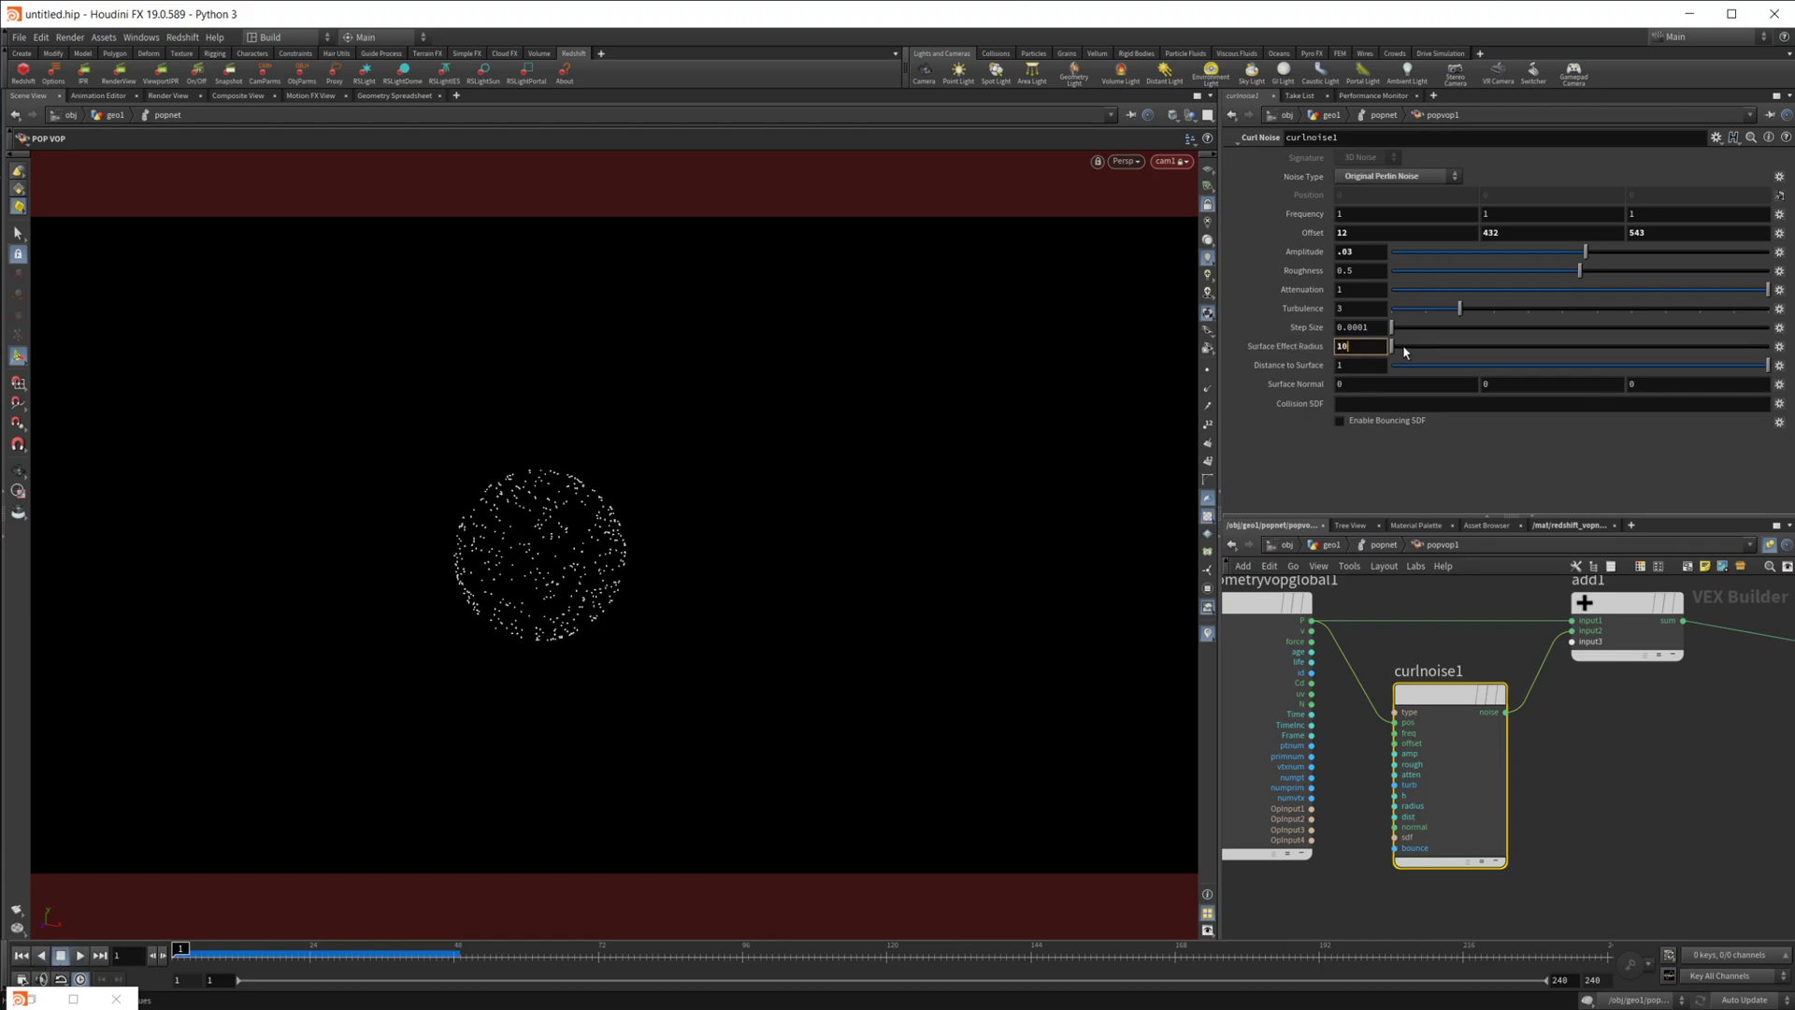
key(Return)
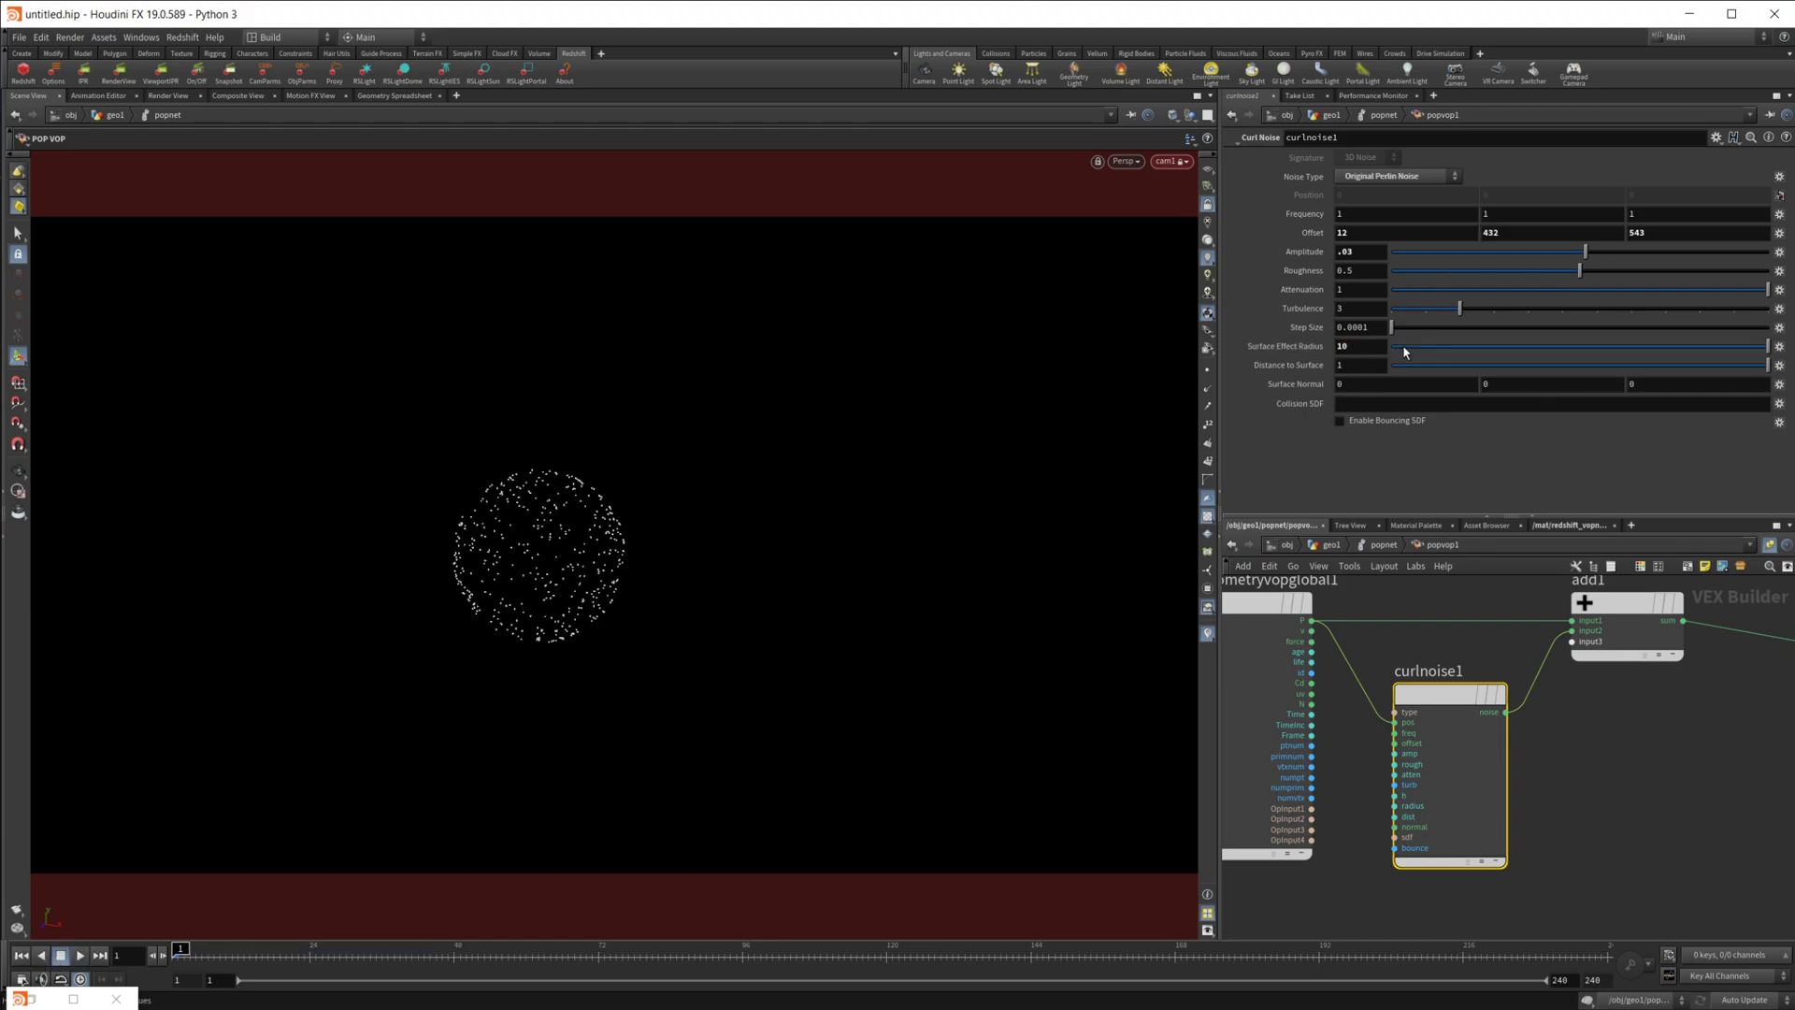
click(80, 956)
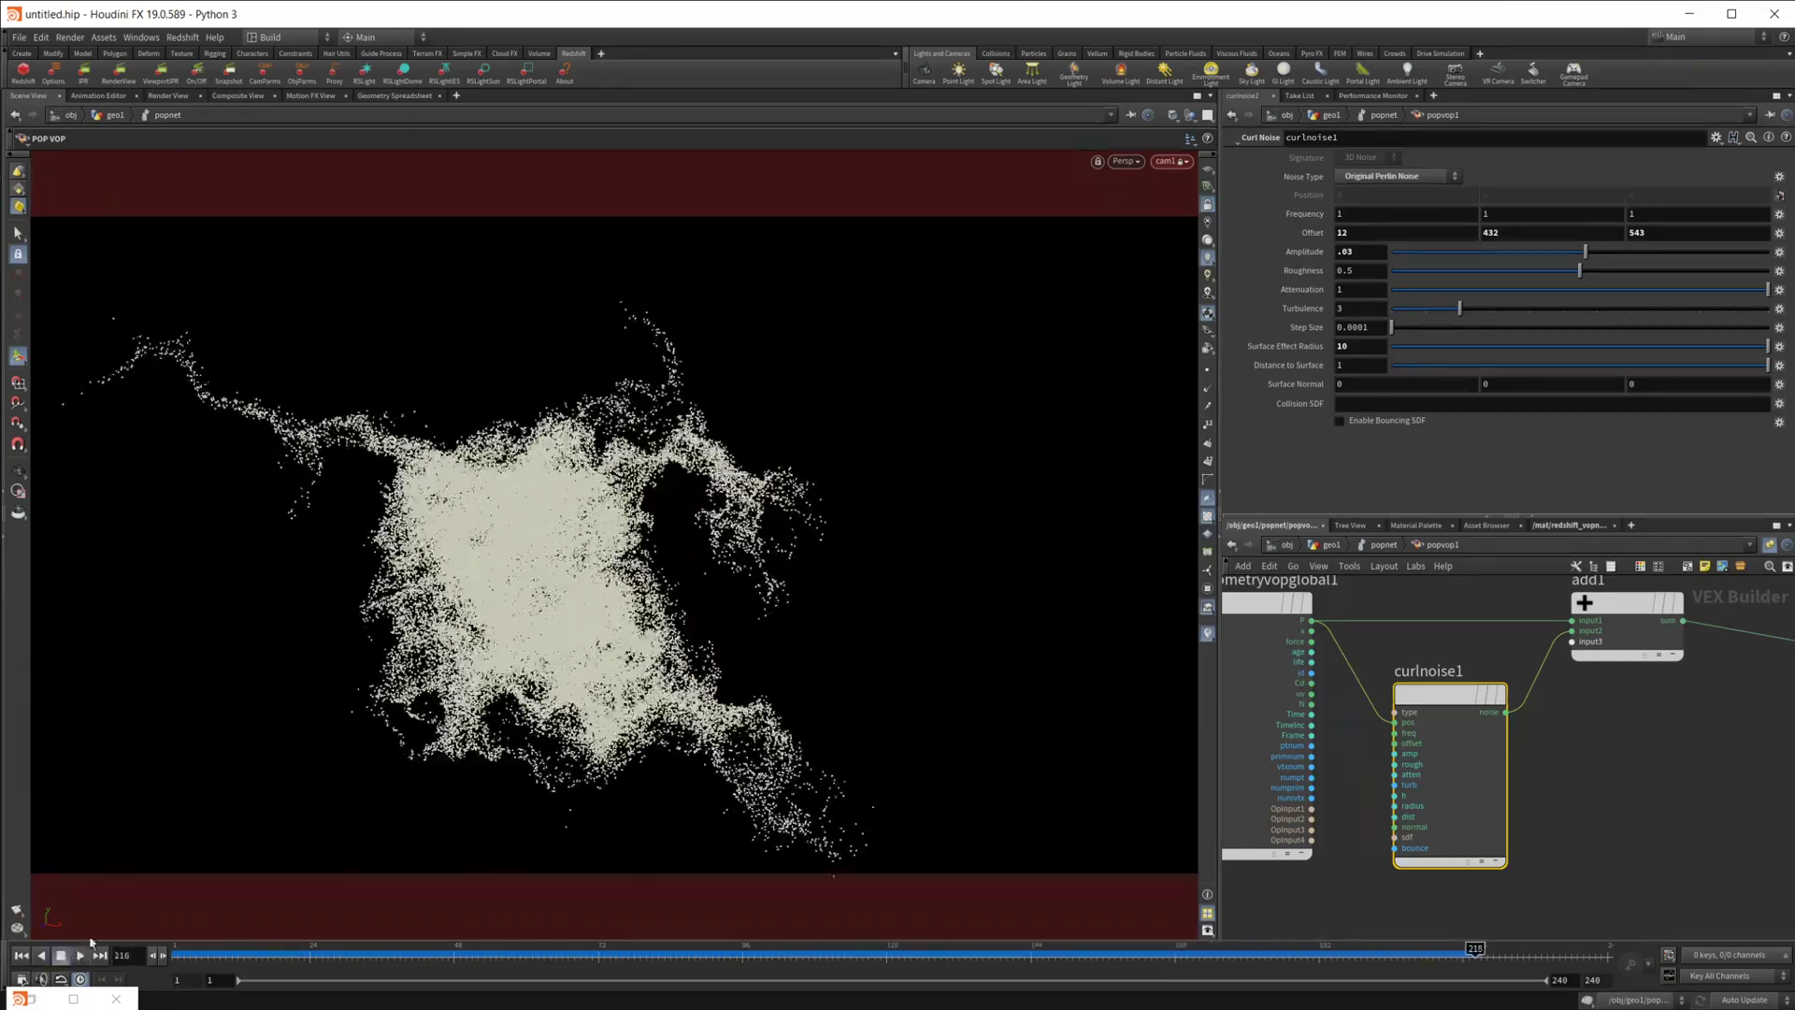
- Return to the geo1 network and restart the live render of frame 218 in the restored Redshift Render View
click(1331, 544)
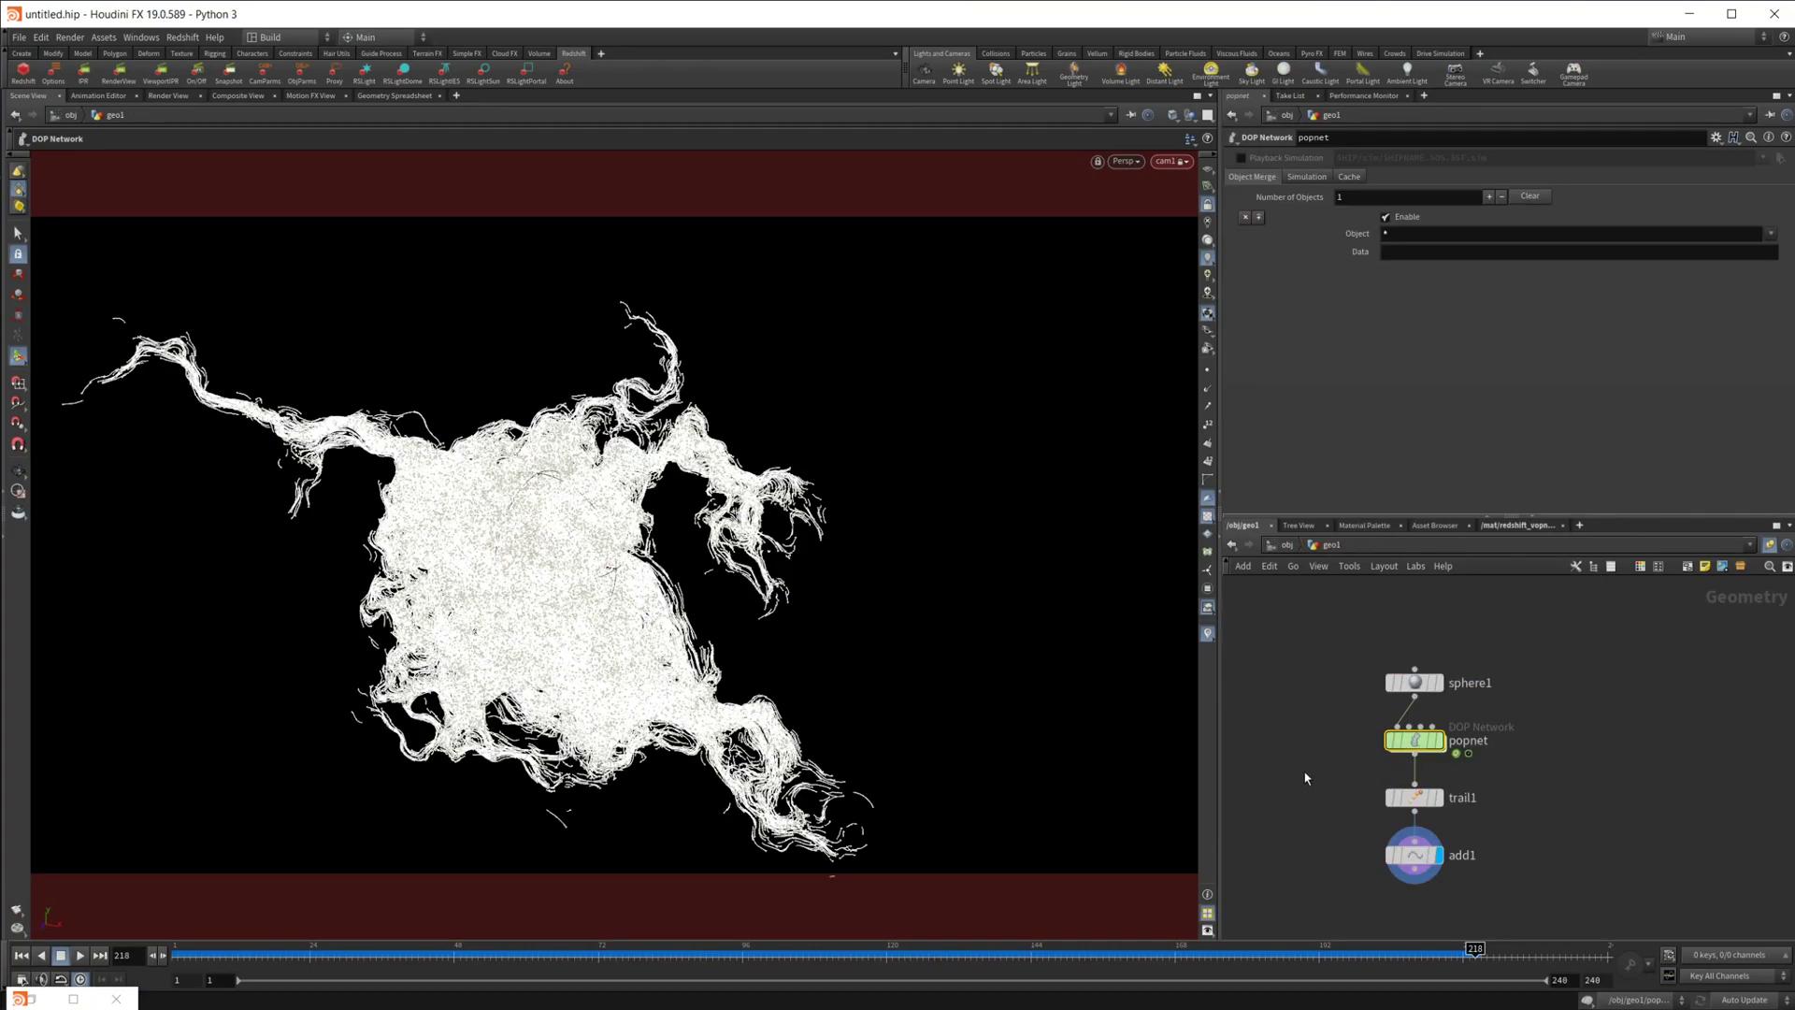
click(73, 998)
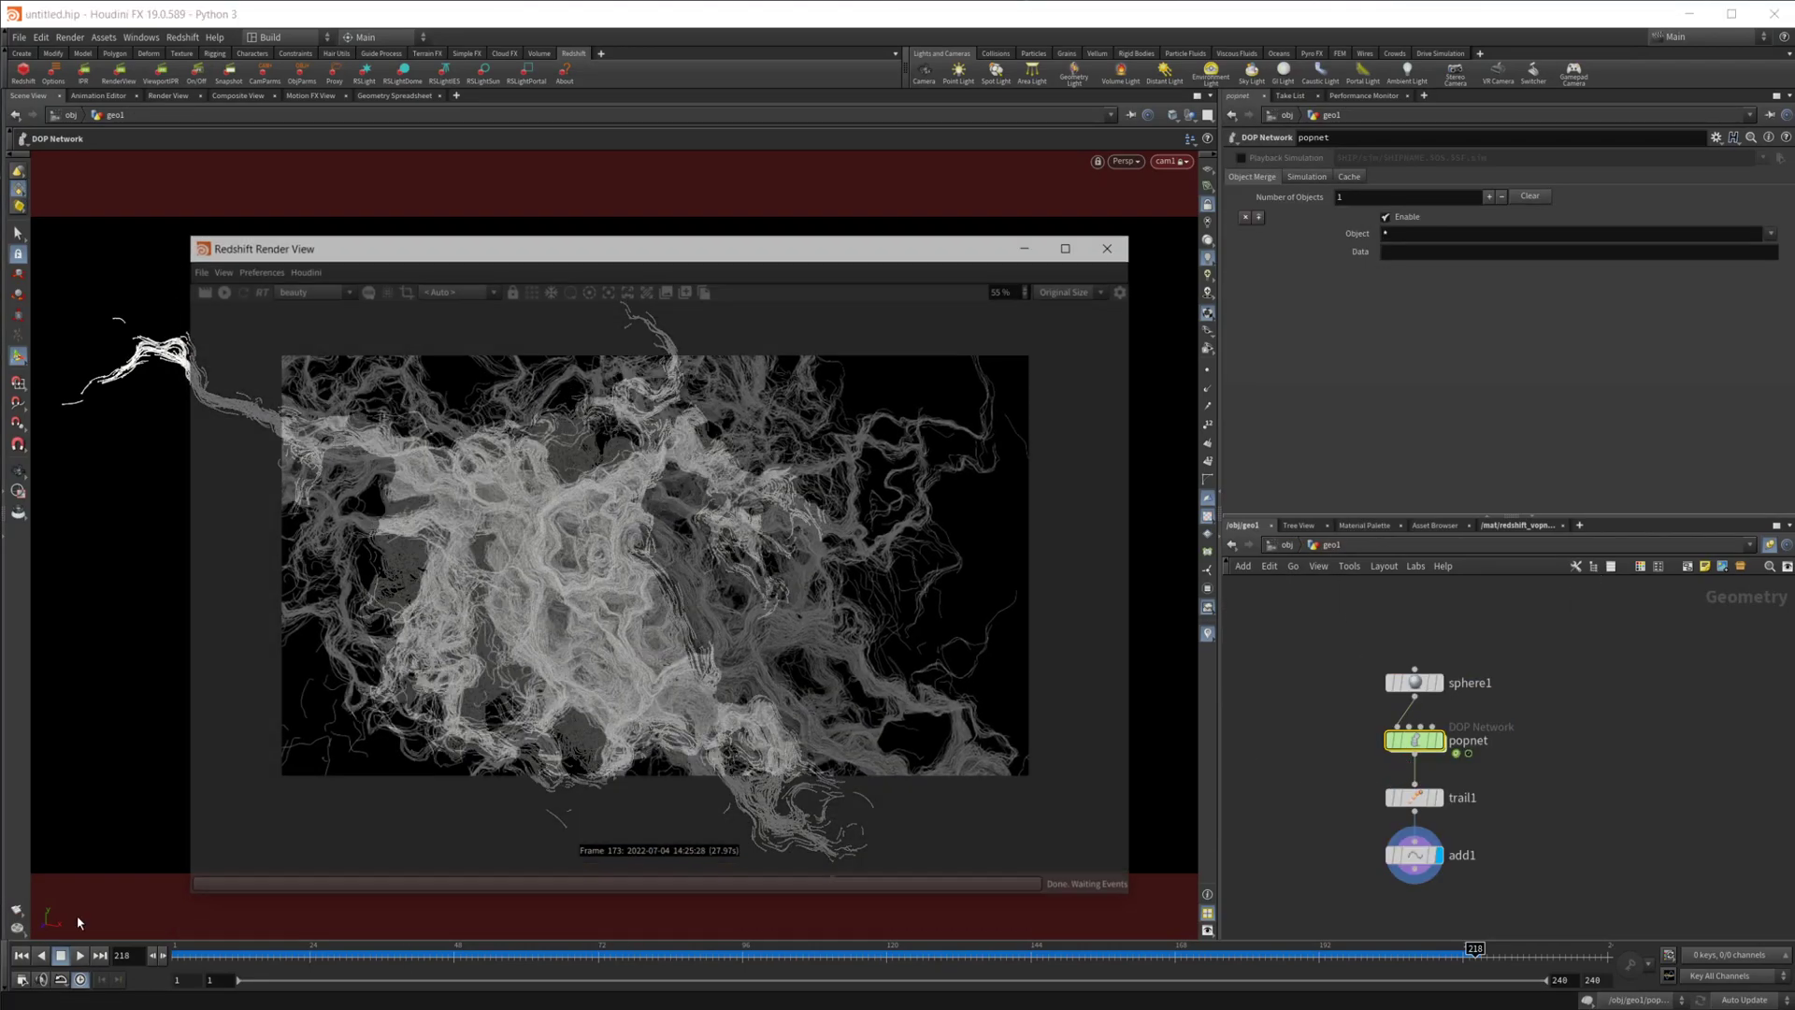
click(238, 241)
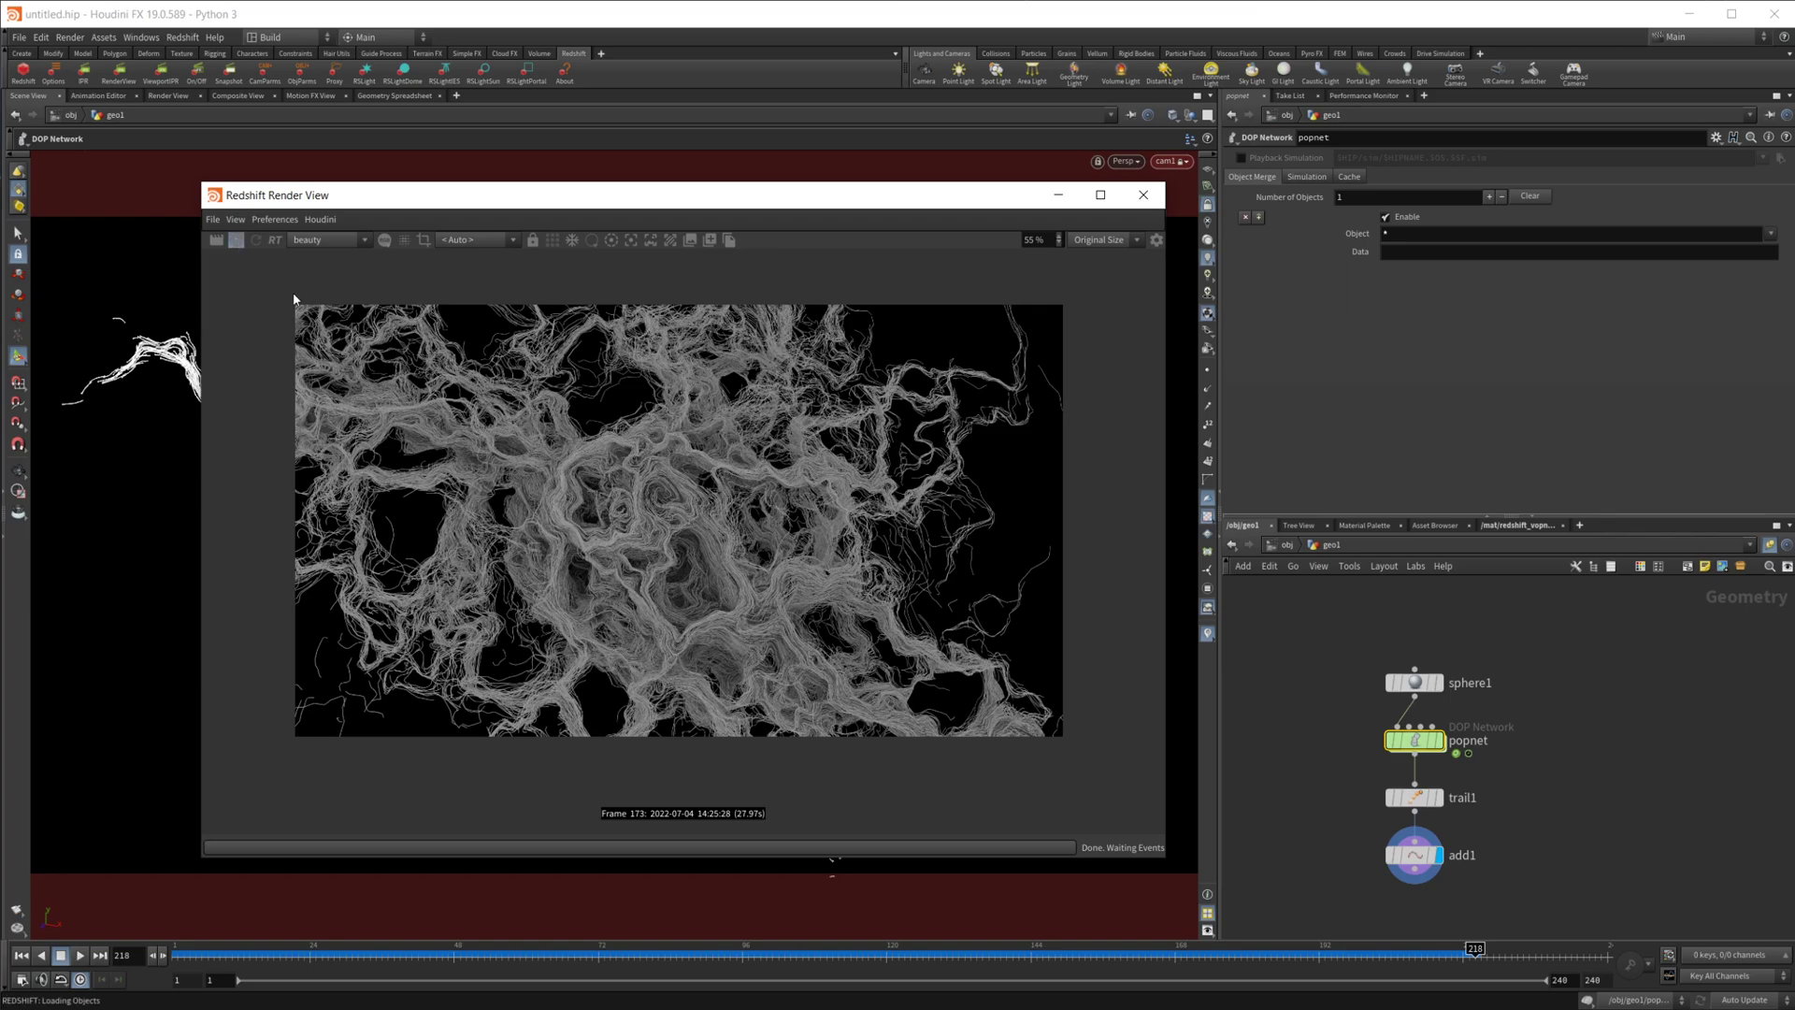